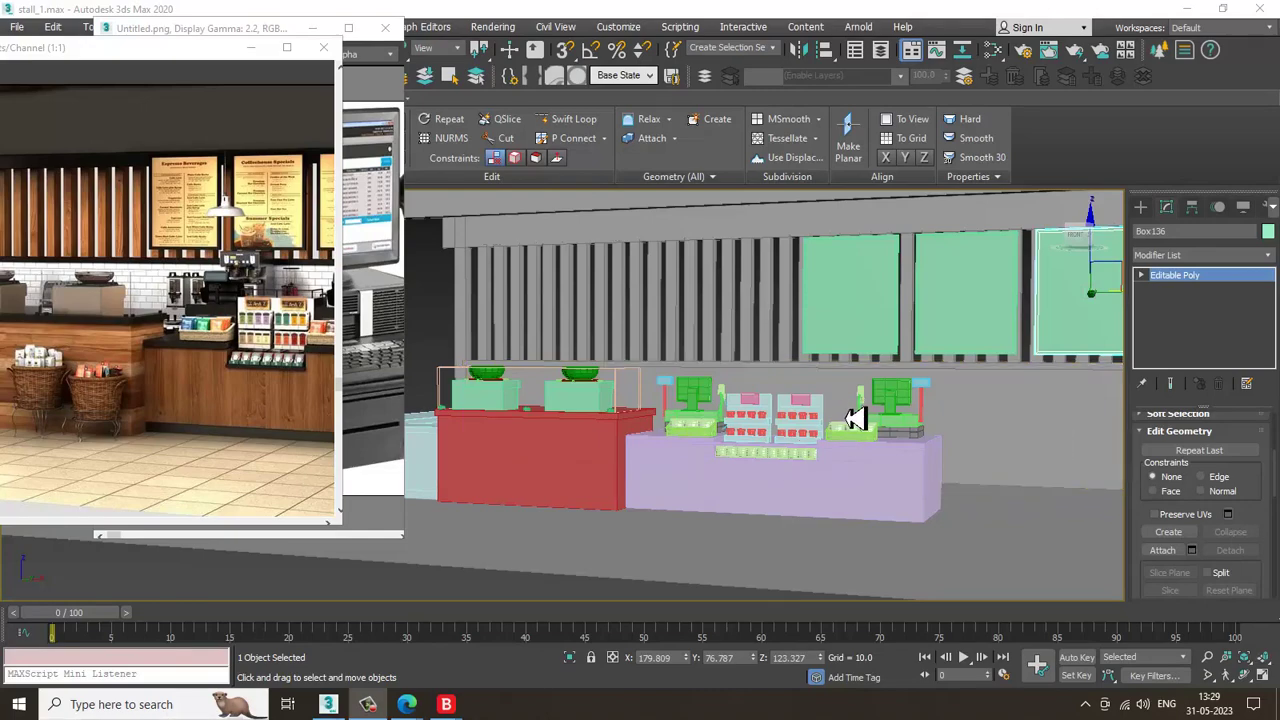
Examine the counters from several angles alongside the reference photo of the wicker baskets in front of the wooden counter
{"action": "middle_click_drag", "start_coordinate": [854, 417], "coordinate": [927, 413], "text": "alt"}
{"action": "scroll", "coordinate": [825, 444], "scroll_direction": "up", "scroll_amount": 4}
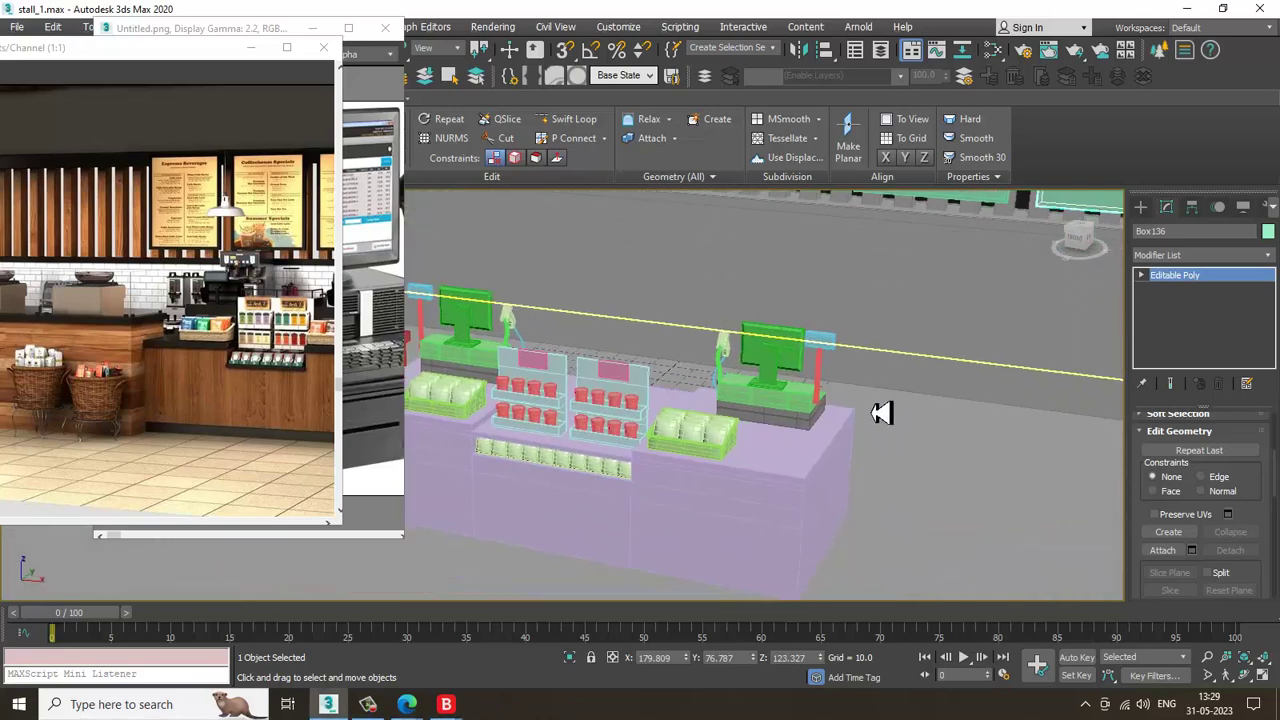
{"action": "scroll", "coordinate": [860, 420], "scroll_direction": "up", "scroll_amount": 5}
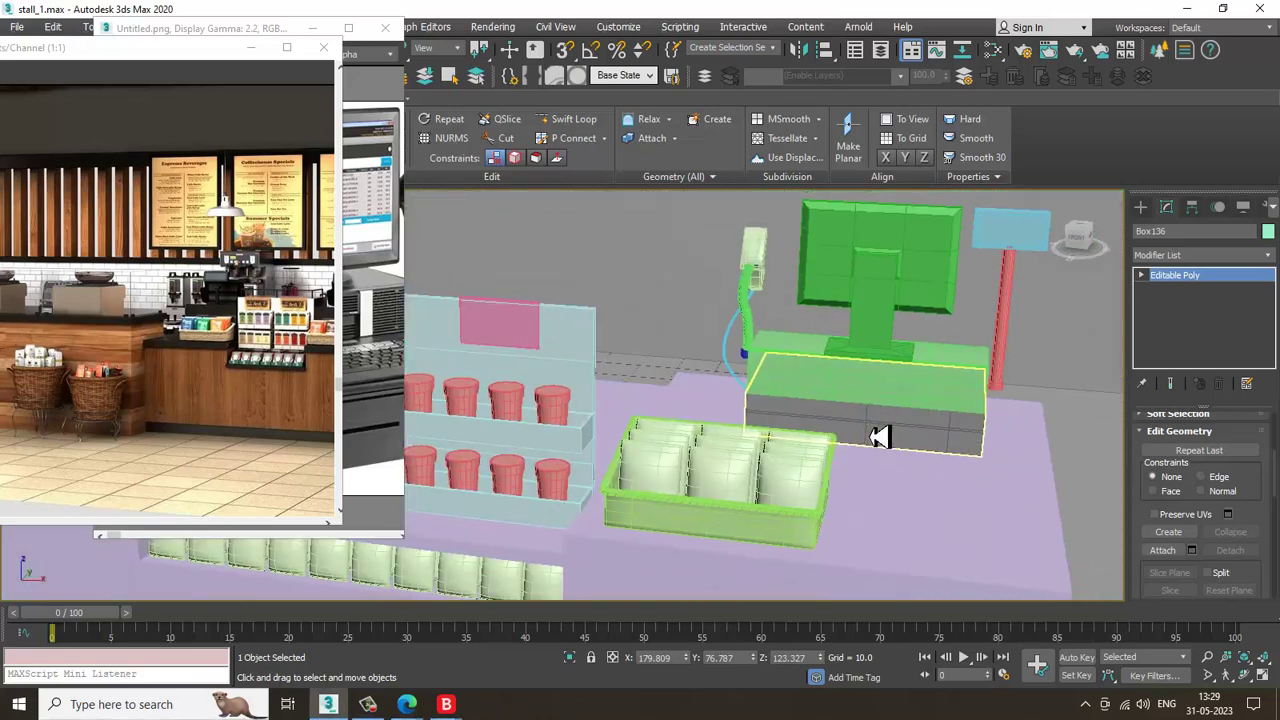
{"action": "mouse_move", "coordinate": [369, 704]}
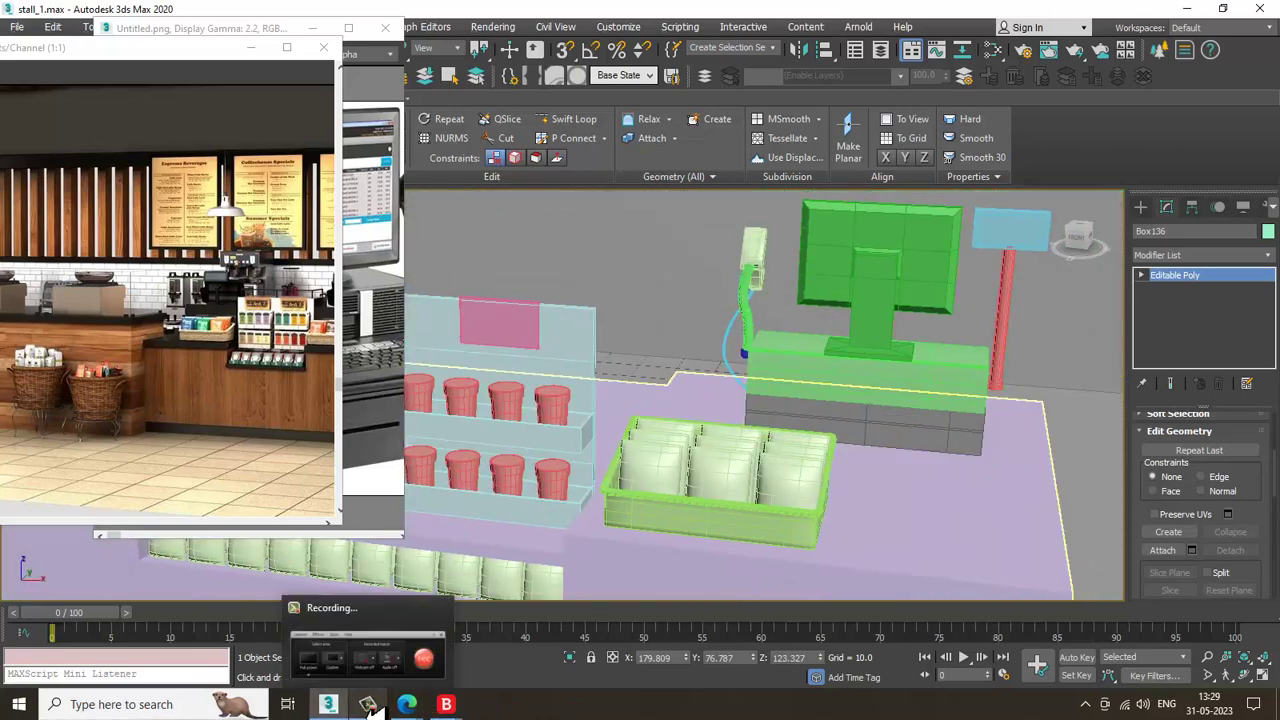
{"action": "middle_click_drag", "start_coordinate": [731, 520], "coordinate": [508, 448], "text": "alt"}
{"action": "middle_click_drag", "start_coordinate": [271, 437], "coordinate": [114, 421]}
{"action": "middle_click_drag", "start_coordinate": [292, 388], "coordinate": [96, 409]}
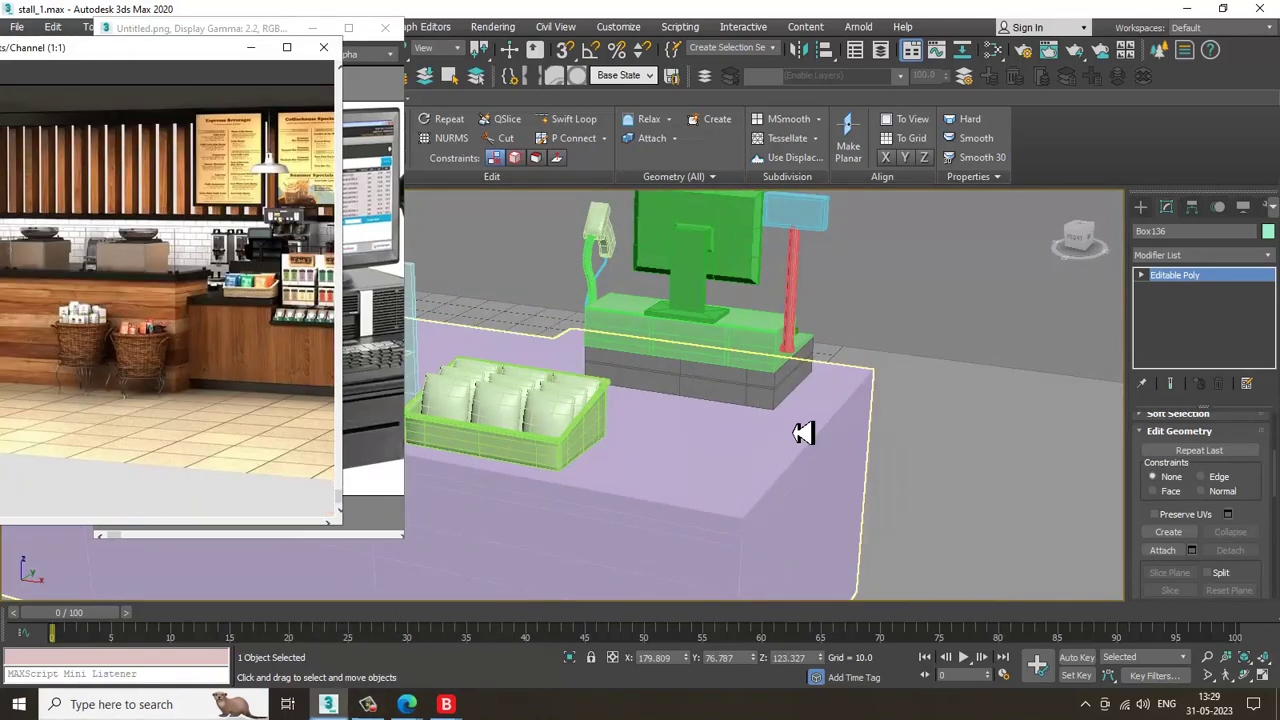
{"action": "middle_click_drag", "start_coordinate": [803, 431], "coordinate": [950, 392]}
{"action": "middle_click_drag", "start_coordinate": [522, 437], "coordinate": [809, 375]}
{"action": "scroll", "coordinate": [809, 375], "scroll_direction": "down", "scroll_amount": 5}
{"action": "middle_click_drag", "start_coordinate": [694, 437], "coordinate": [789, 403], "text": "alt"}
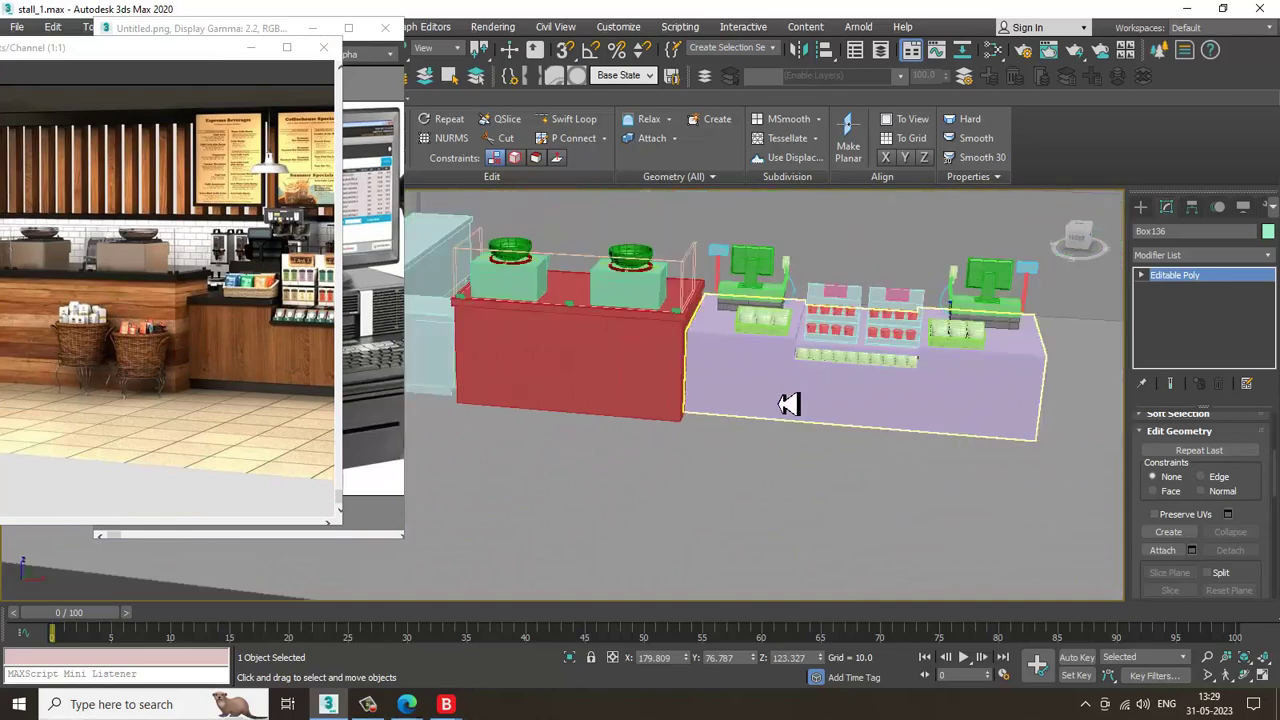
{"action": "middle_click_drag", "start_coordinate": [705, 472], "coordinate": [738, 507]}
{"action": "left_click", "coordinate": [368, 704]}
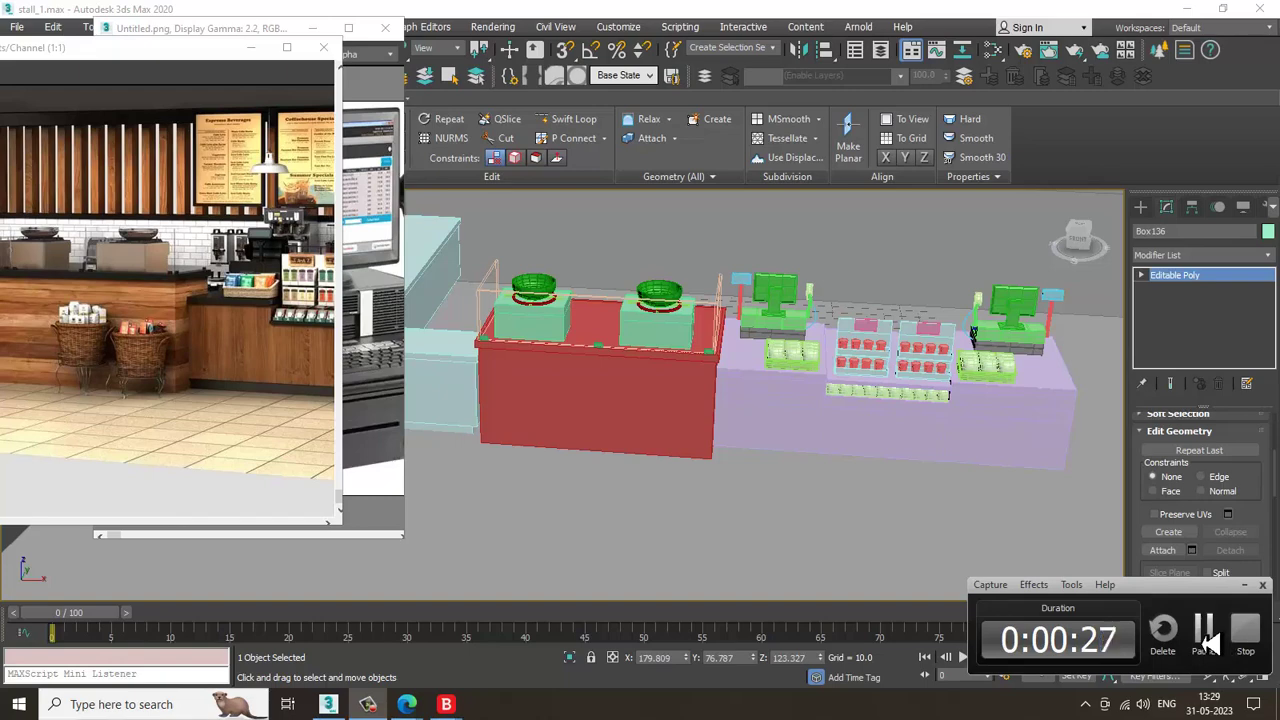
{"action": "left_click", "coordinate": [1206, 638]}
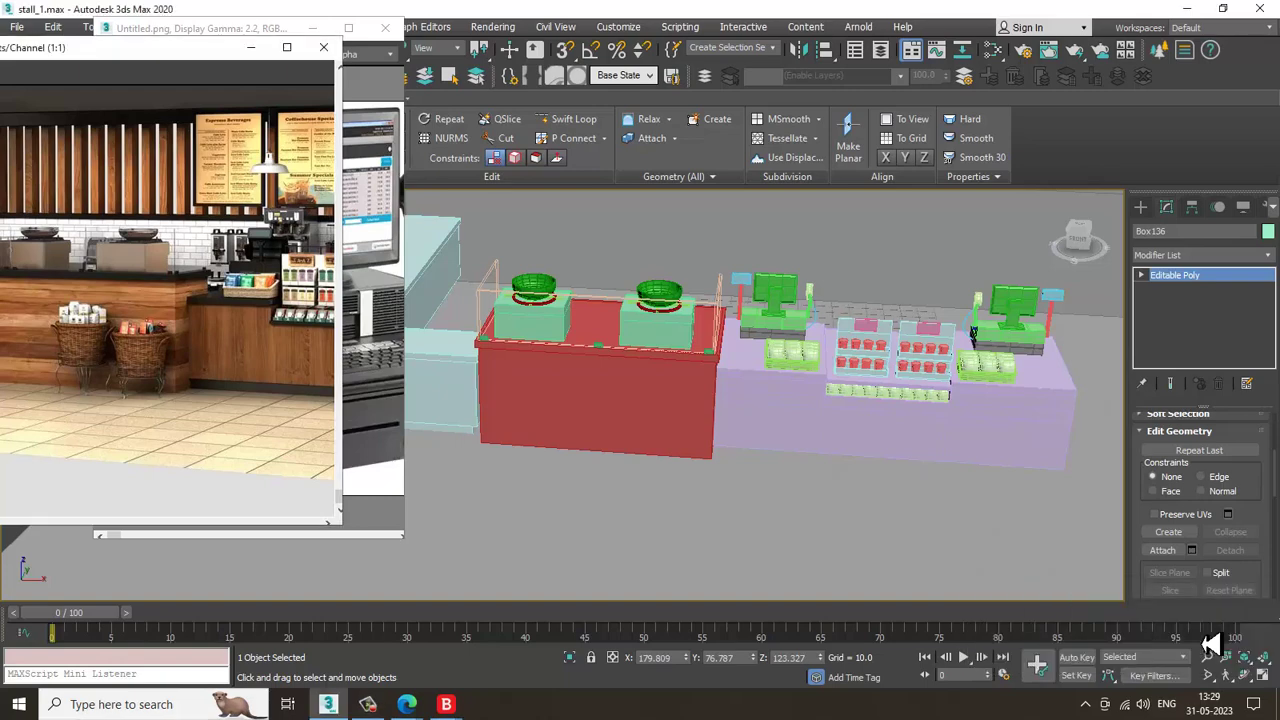
Set up a Line spline in the front view of the counters with AutoGrid and Enable In Viewport off
{"action": "key", "text": "alt+w"}
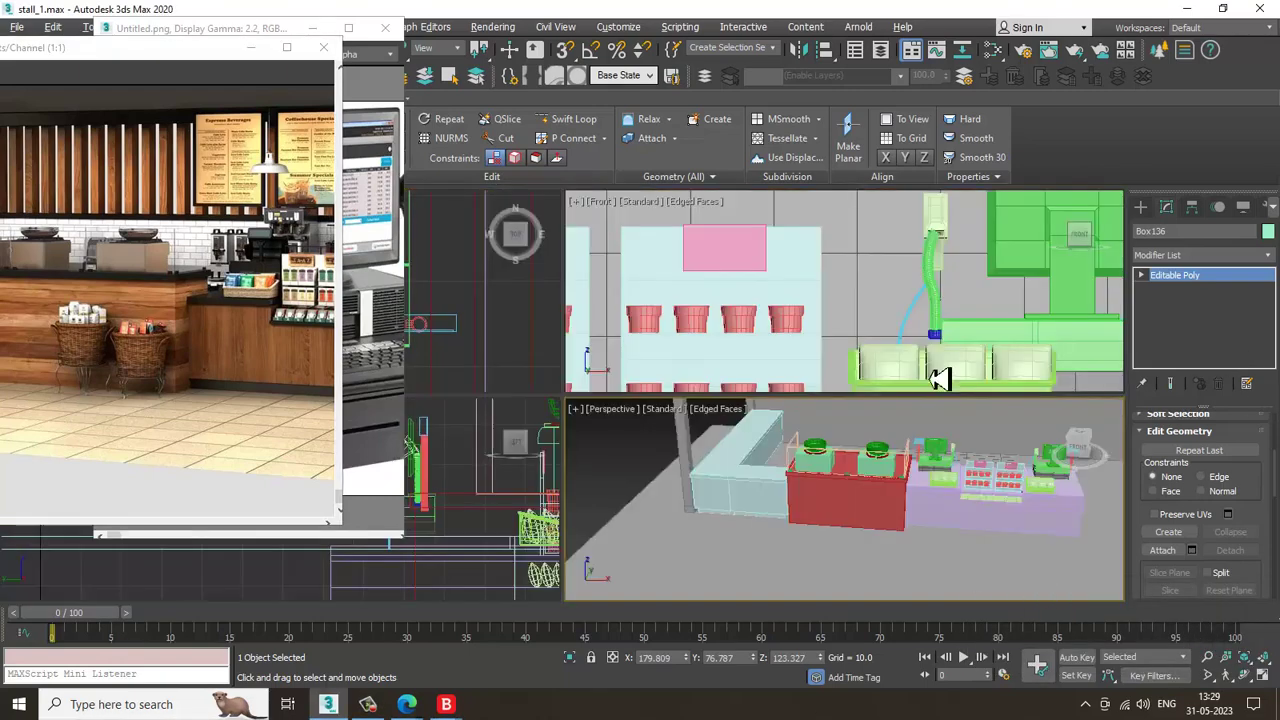
{"action": "key", "text": "alt+w"}
{"action": "scroll", "coordinate": [895, 365], "scroll_direction": "up", "scroll_amount": 2}
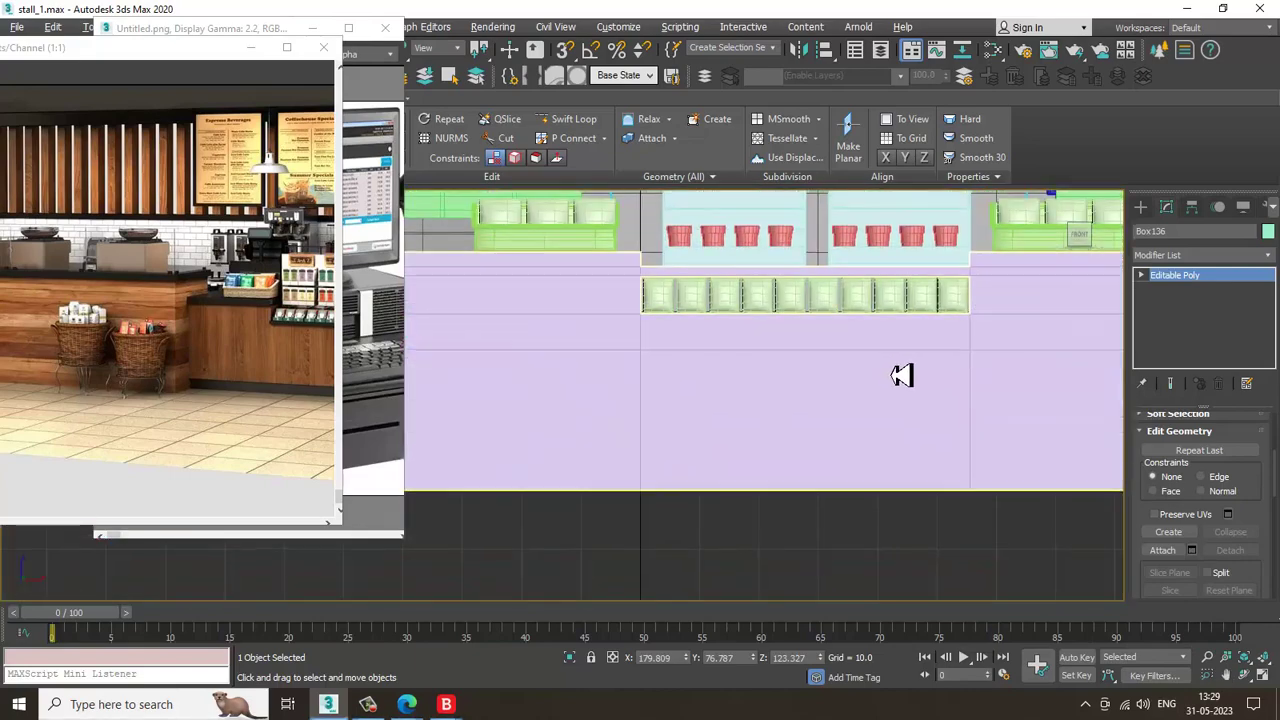
{"action": "middle_click_drag", "start_coordinate": [822, 316], "coordinate": [829, 320]}
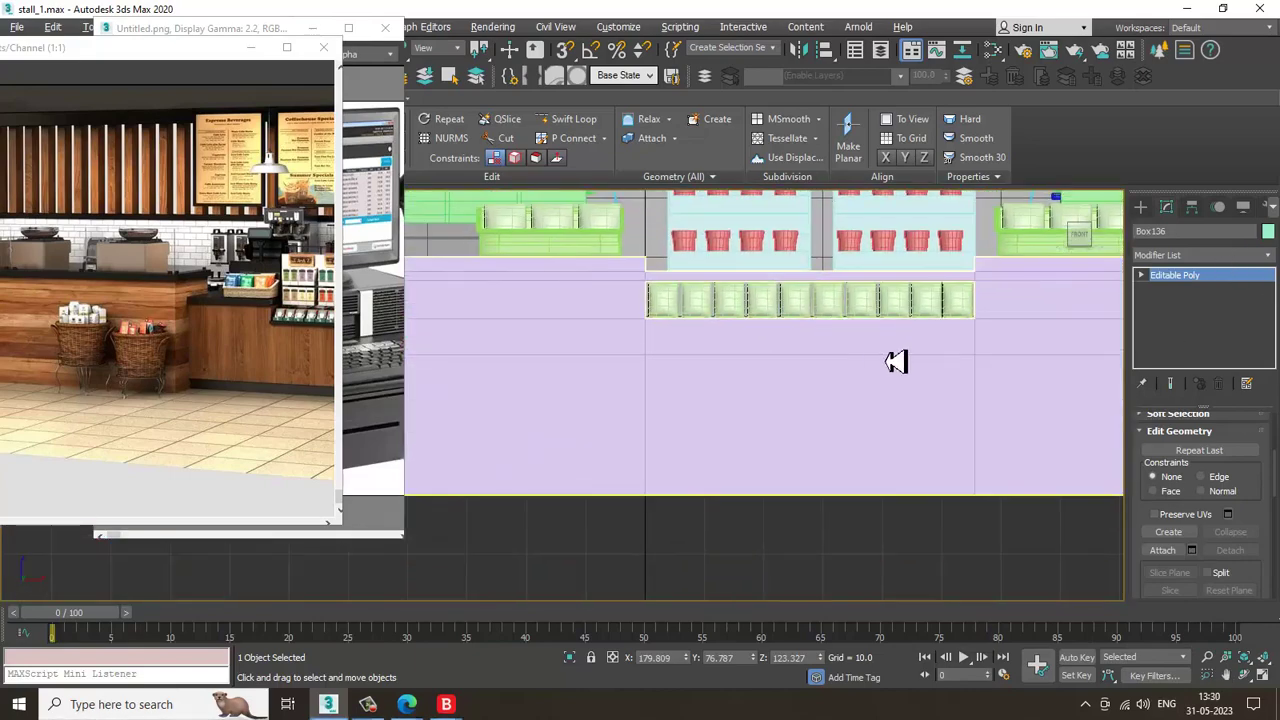
{"action": "scroll", "coordinate": [897, 360], "scroll_direction": "down", "scroll_amount": 3}
{"action": "middle_click_drag", "start_coordinate": [797, 363], "coordinate": [883, 380]}
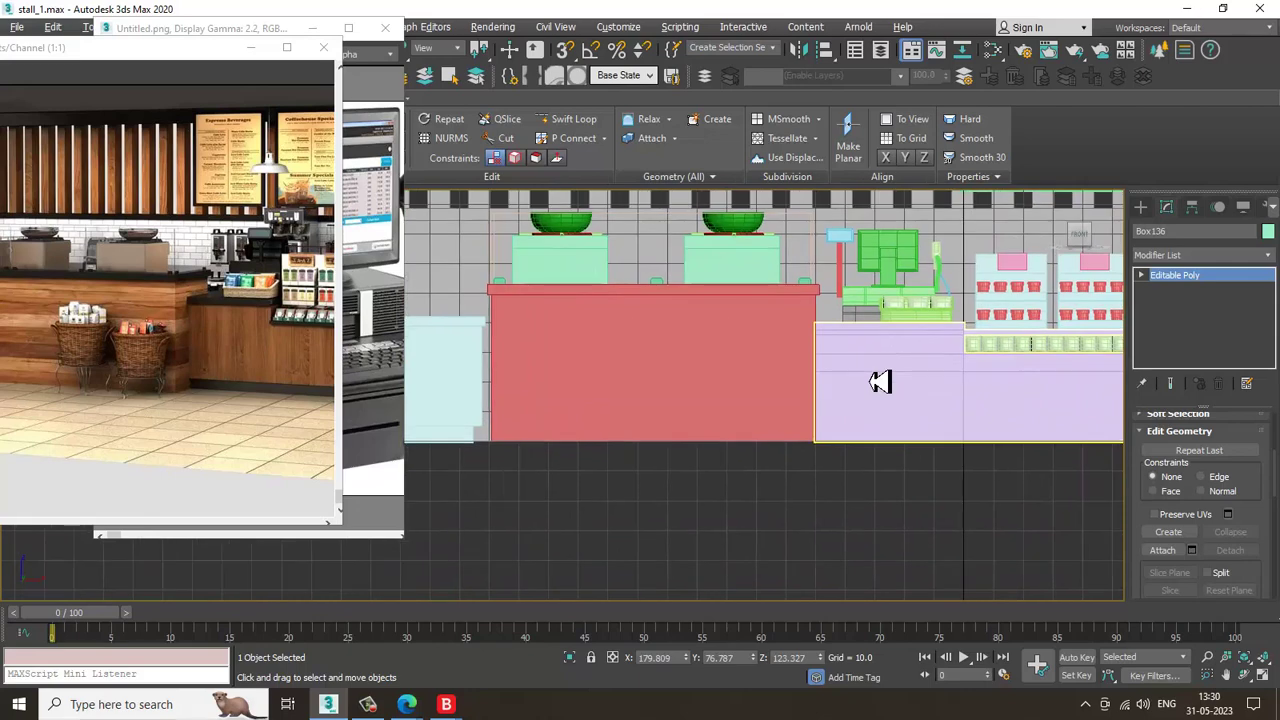
{"action": "left_click", "coordinate": [1141, 206]}
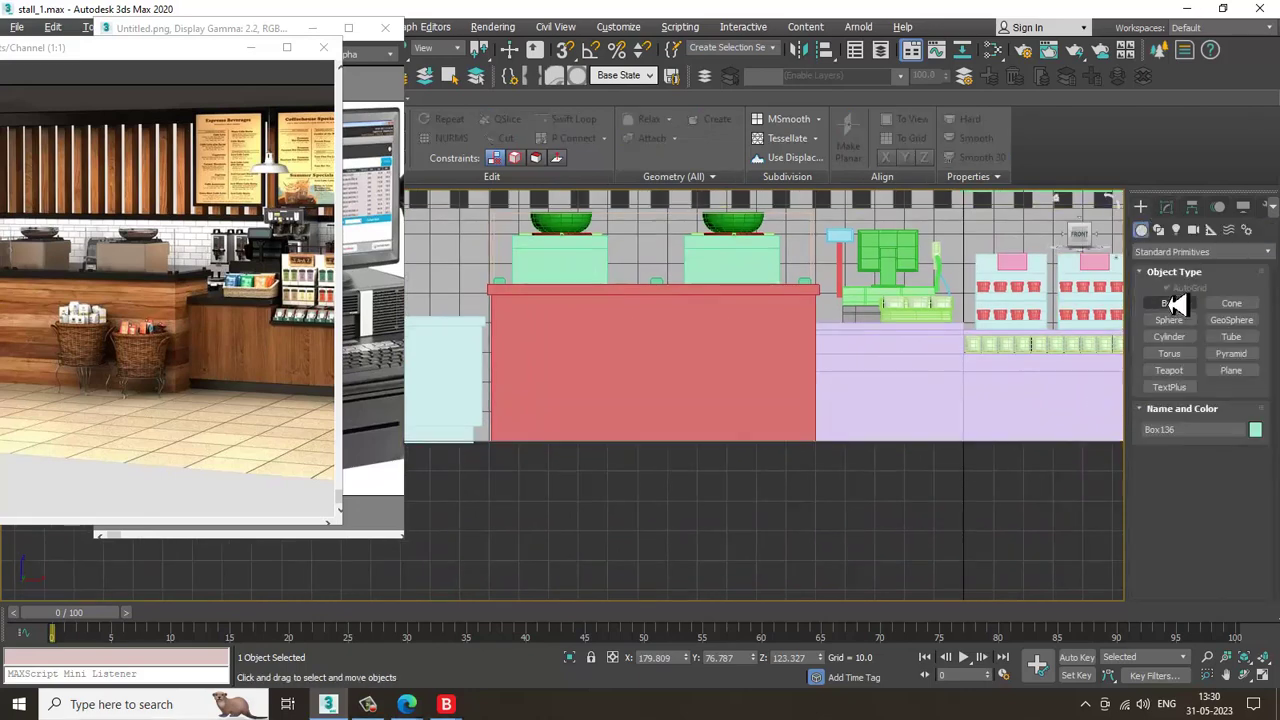
{"action": "left_click", "coordinate": [1158, 229]}
{"action": "left_click", "coordinate": [1185, 318]}
{"action": "scroll", "coordinate": [734, 380], "scroll_direction": "up", "scroll_amount": 3}
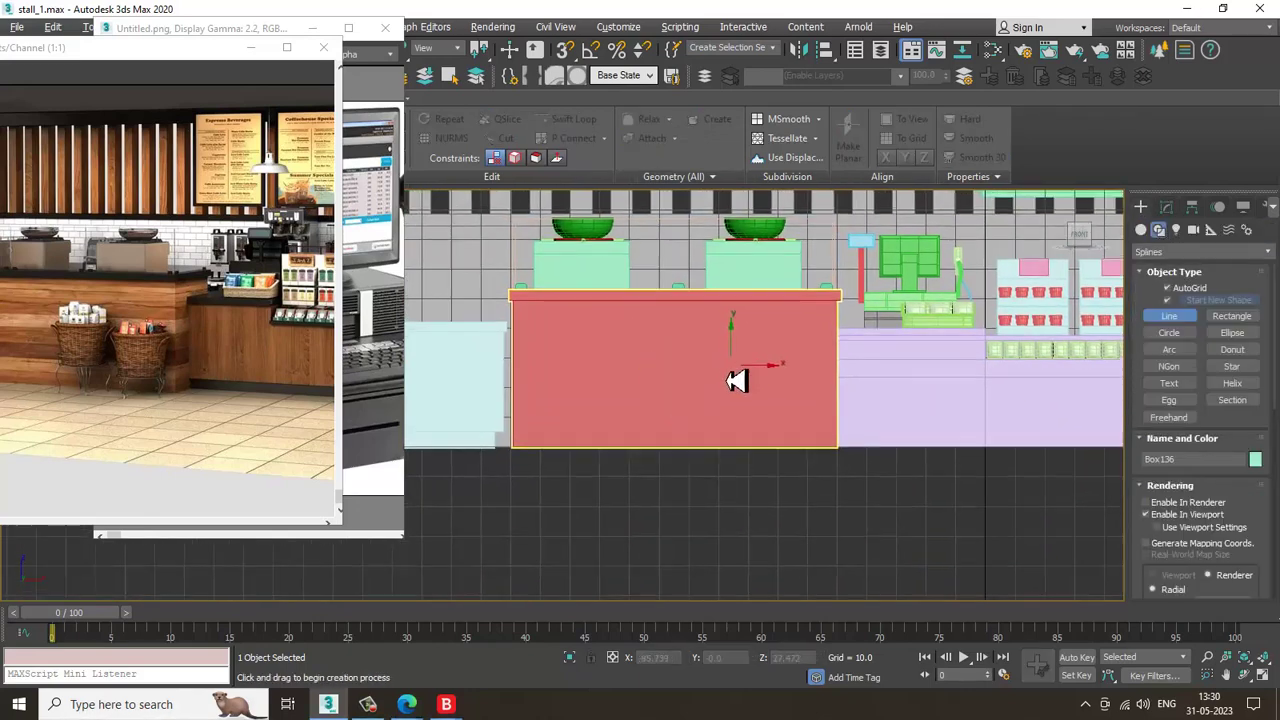
{"action": "left_click", "coordinate": [1145, 514]}
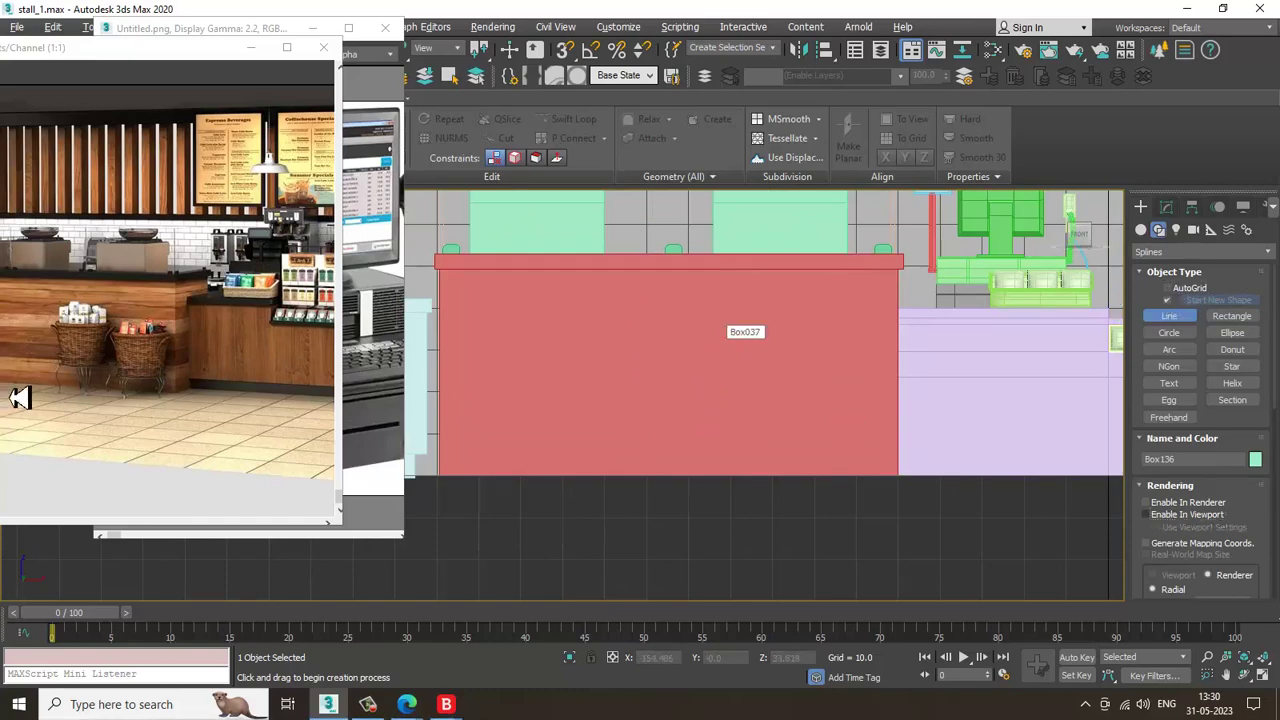
{"action": "scroll", "coordinate": [86, 357], "scroll_direction": "up", "scroll_amount": 1}
{"action": "left_click", "coordinate": [760, 350]}
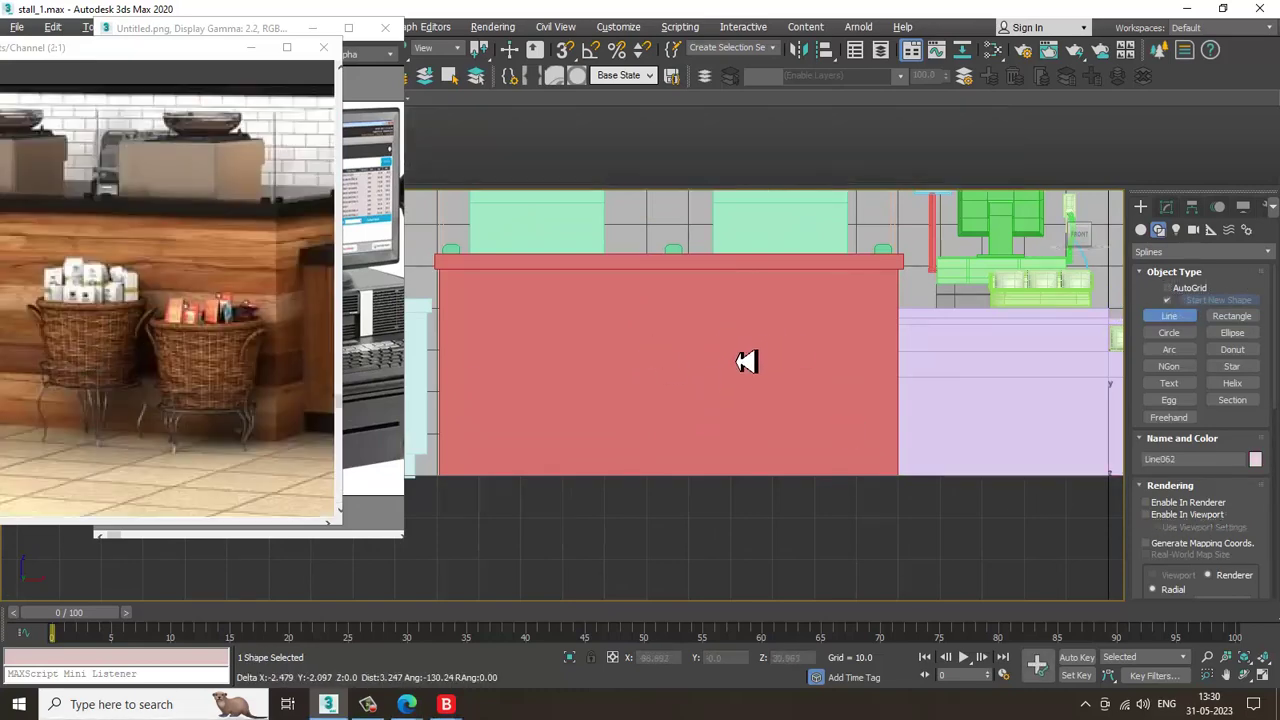
{"action": "key", "text": "F3"}
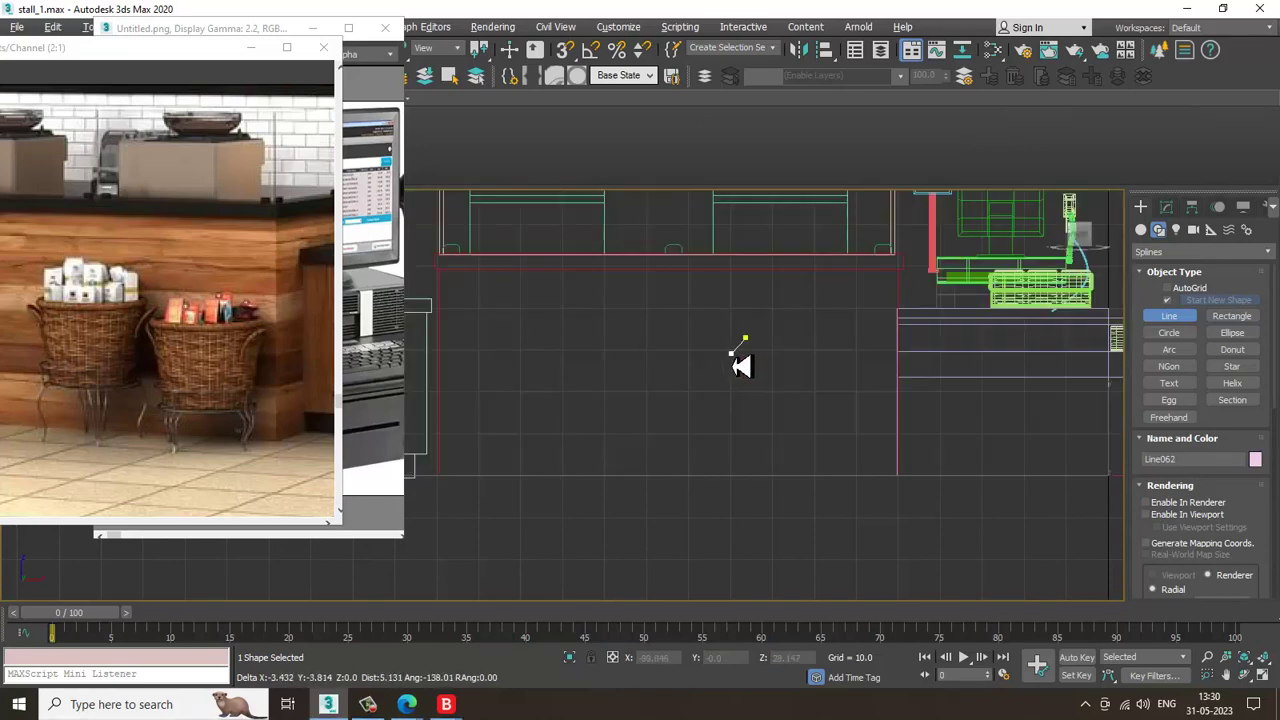
{"action": "left_click", "coordinate": [738, 364]}
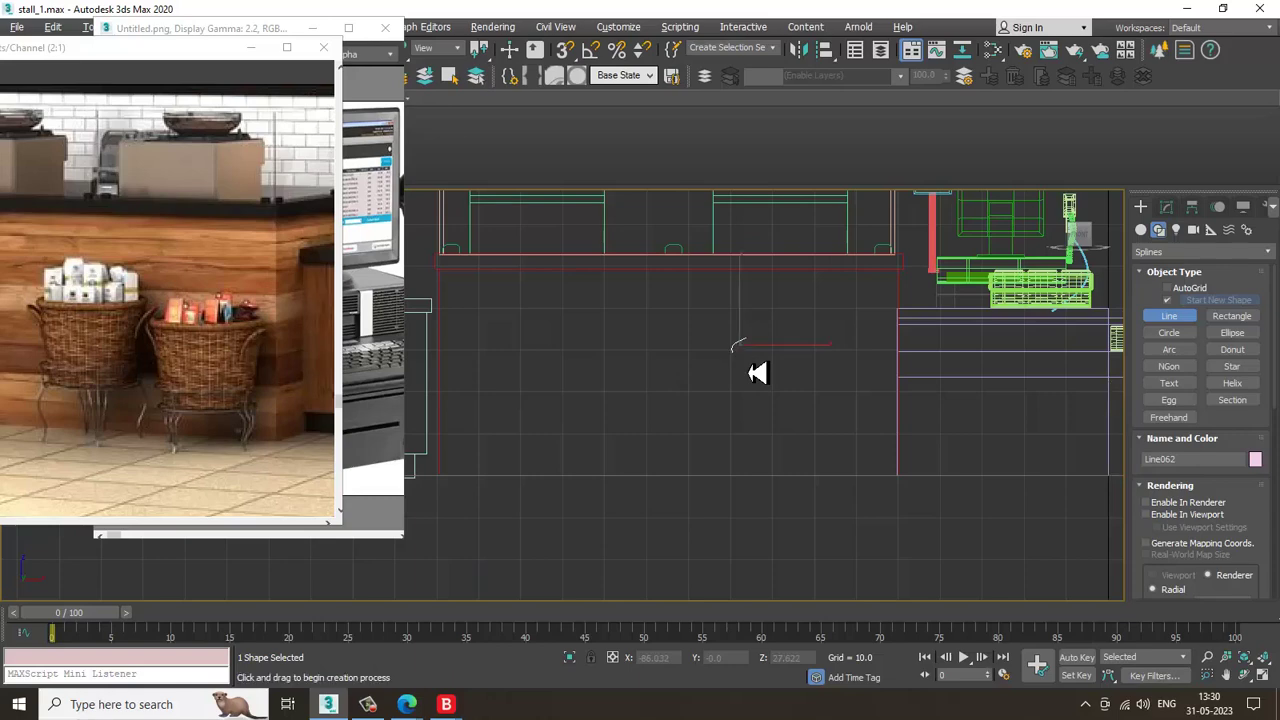
{"action": "right_click", "coordinate": [760, 366]}
Draw the basket's half profile over the red counter: a short angled rim and a long, slightly slanted side wall
{"action": "left_click", "coordinate": [749, 352]}
{"action": "left_click", "coordinate": [744, 358]}
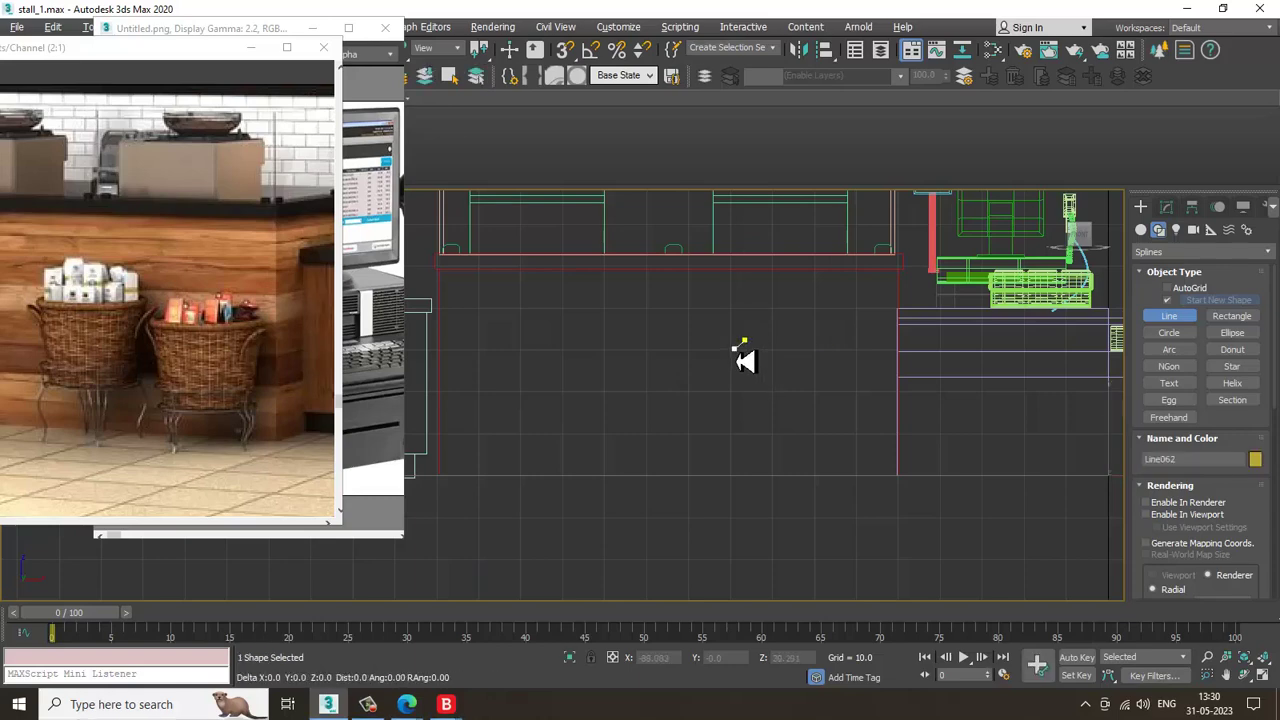
{"action": "left_click", "coordinate": [750, 507]}
{"action": "right_click", "coordinate": [755, 512]}
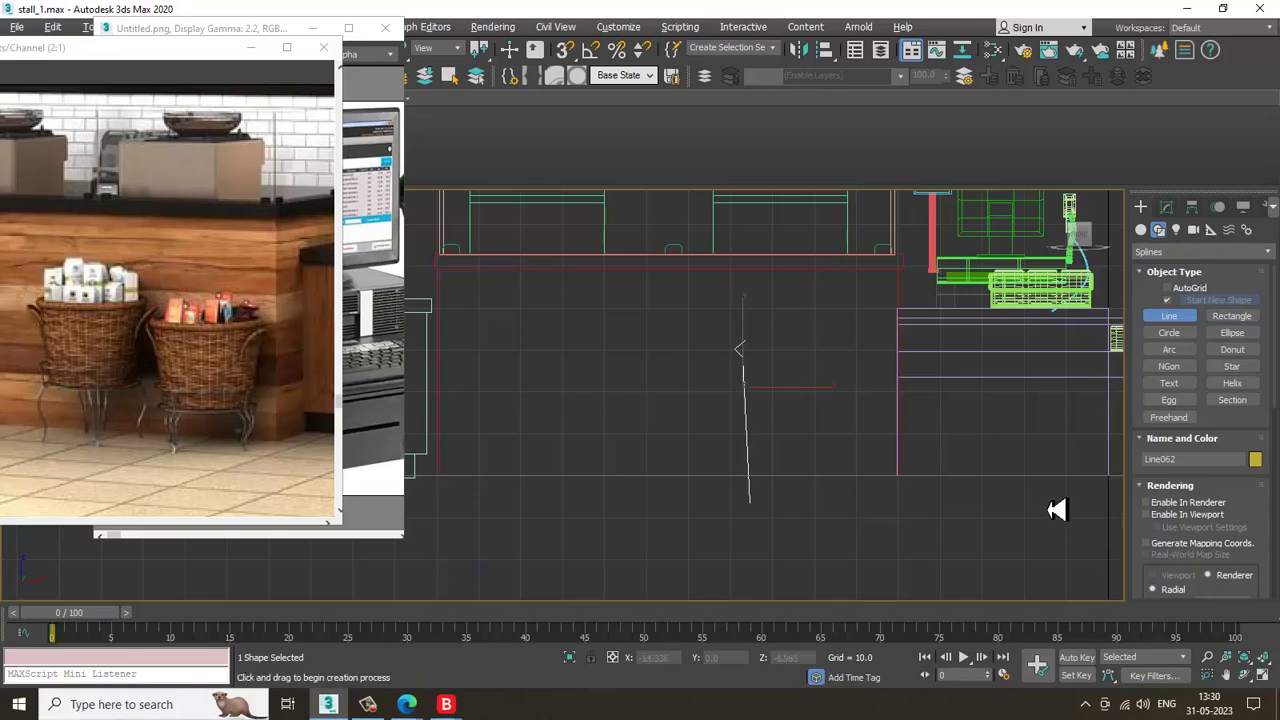
{"action": "right_click", "coordinate": [936, 547]}
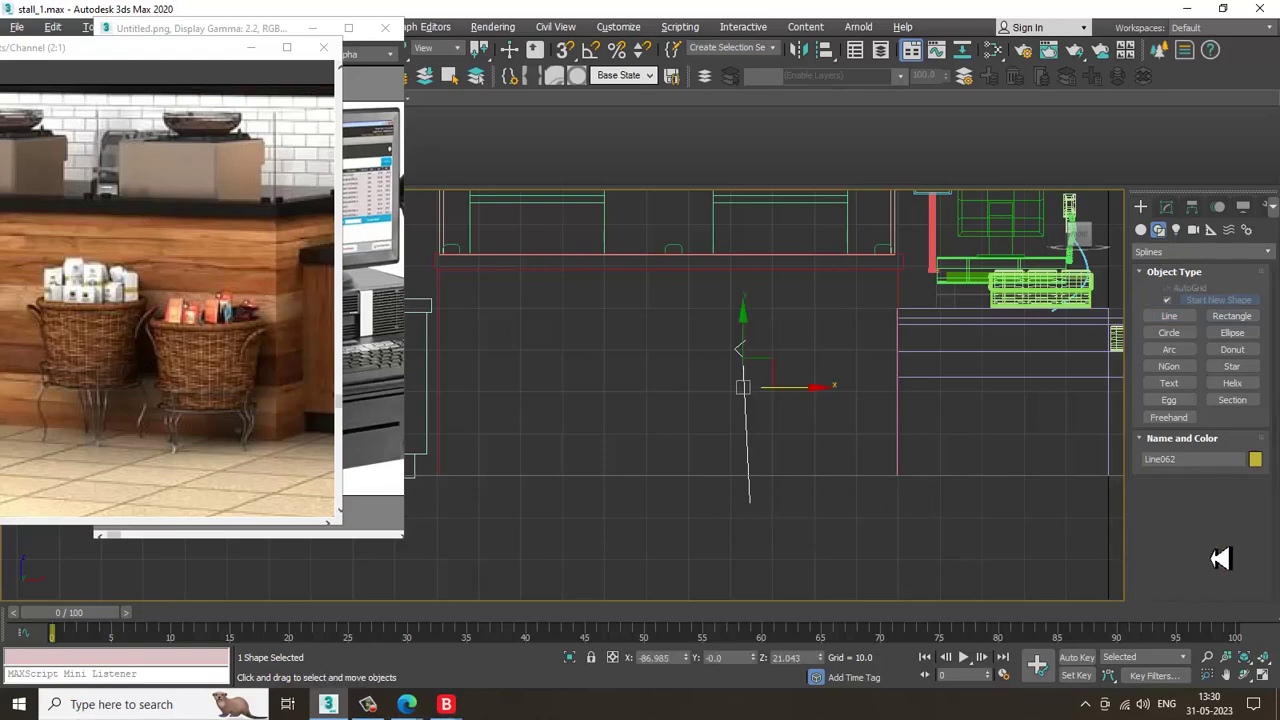
Extend the profile line from its lower end with a horizontal base segment about 12 units long, using Insert
{"action": "left_click", "coordinate": [1166, 207]}
{"action": "left_click_drag", "start_coordinate": [1157, 573], "coordinate": [1163, 155]}
{"action": "left_click_drag", "start_coordinate": [1252, 497], "coordinate": [1249, 305]}
{"action": "scroll", "coordinate": [1238, 505], "scroll_direction": "down", "scroll_amount": 5}
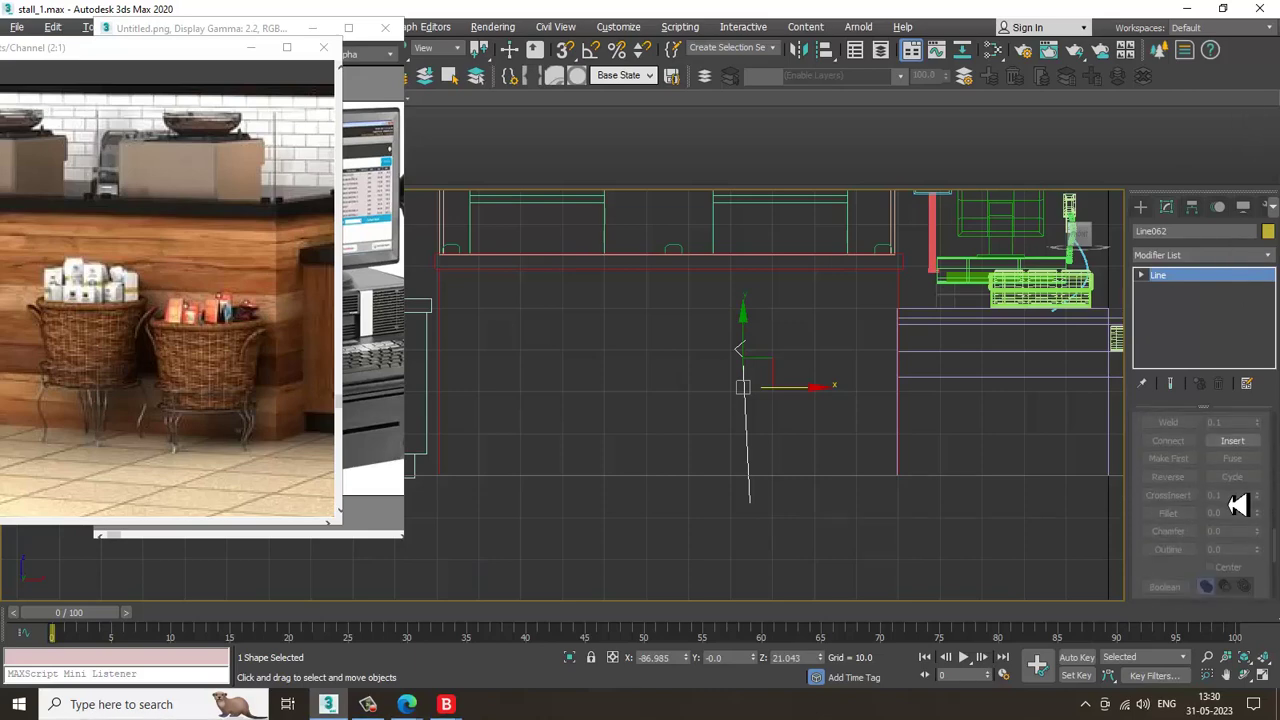
{"action": "left_click", "coordinate": [1232, 441]}
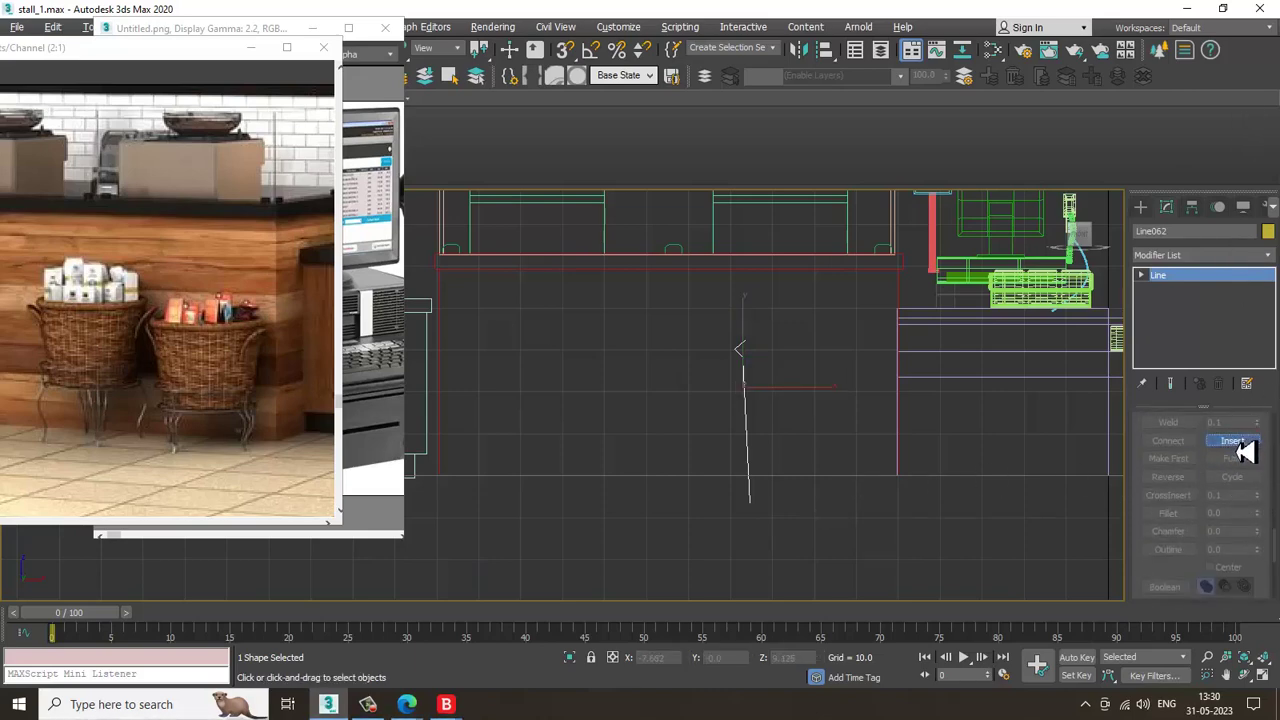
{"action": "left_click", "coordinate": [1236, 444]}
{"action": "left_click", "coordinate": [1230, 443]}
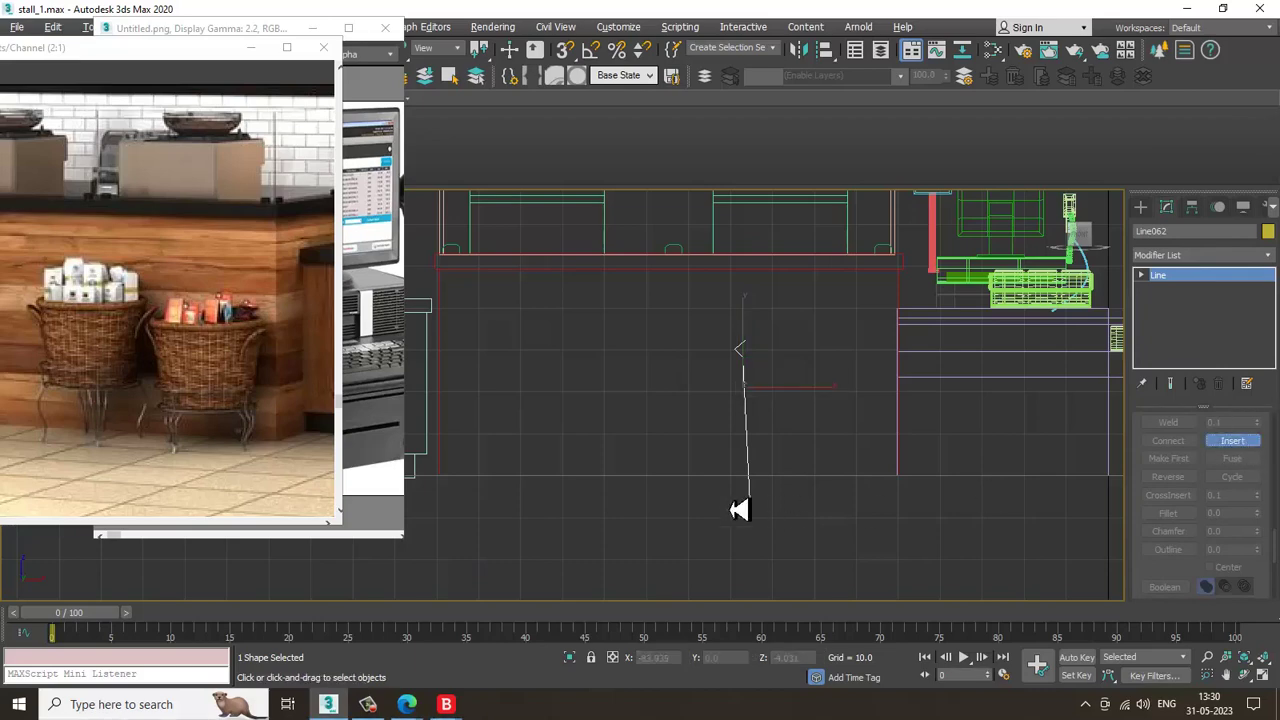
{"action": "left_click", "coordinate": [750, 505]}
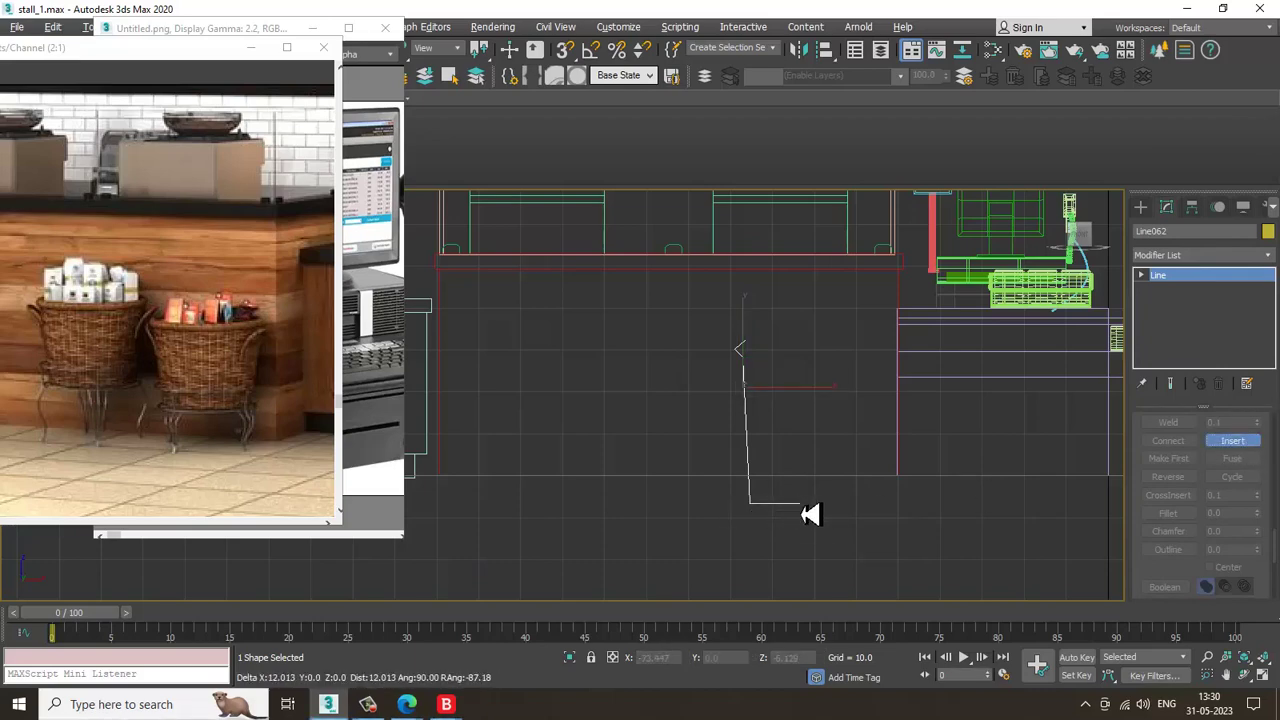
{"action": "right_click", "coordinate": [815, 515]}
{"action": "right_click", "coordinate": [934, 516]}
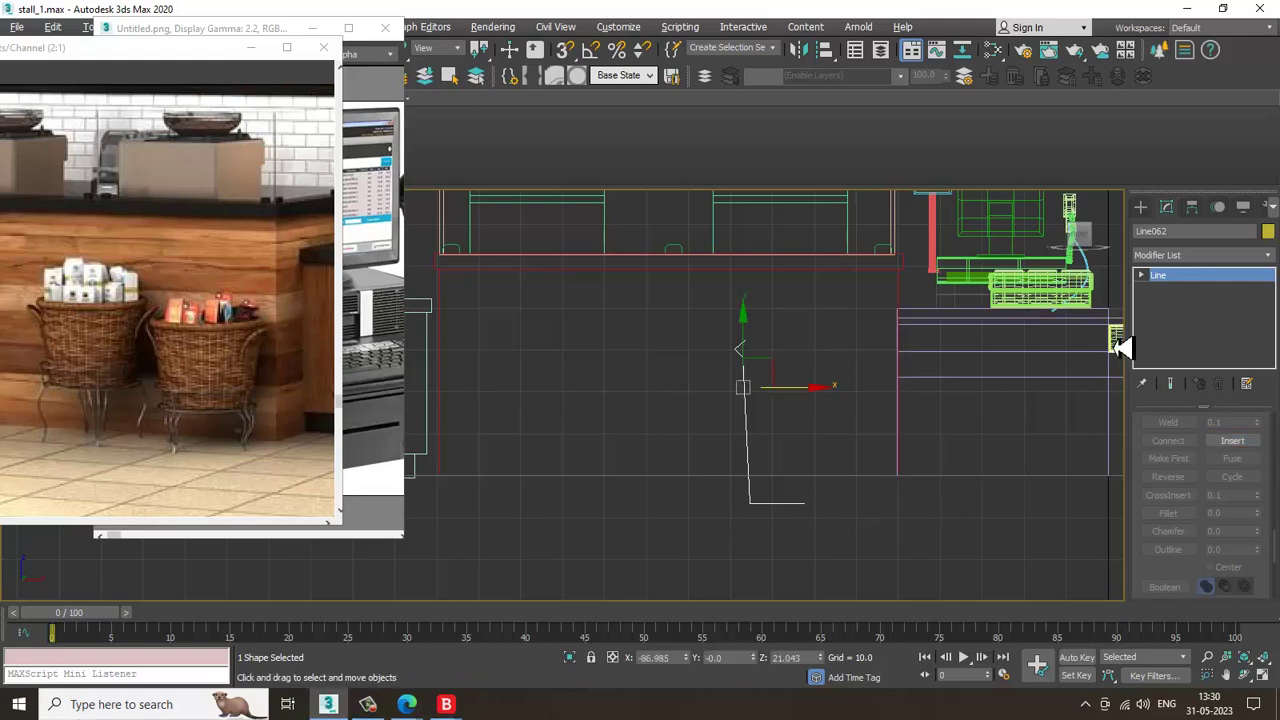
Fillet the outer corner vertex of the profile's rim into a rounded lip
{"action": "key", "text": "1"}
{"action": "scroll", "coordinate": [800, 349], "scroll_direction": "up", "scroll_amount": 2}
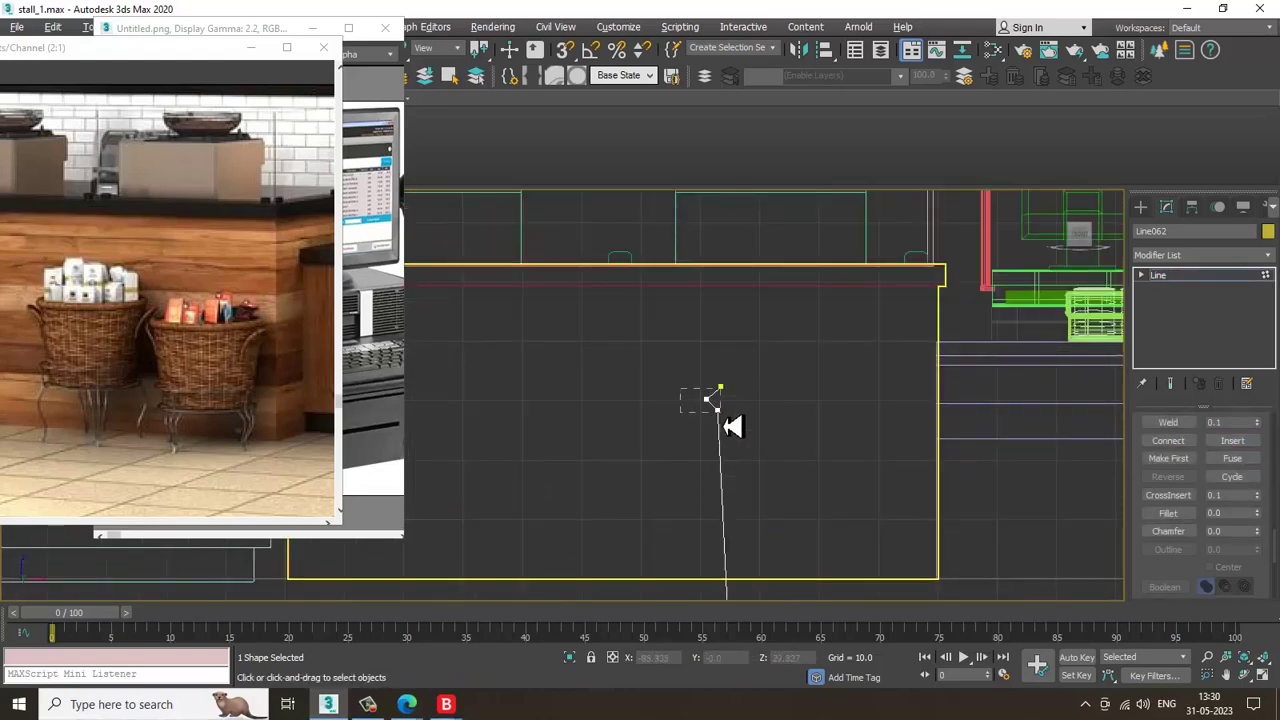
{"action": "left_click_drag", "start_coordinate": [724, 418], "coordinate": [724, 414]}
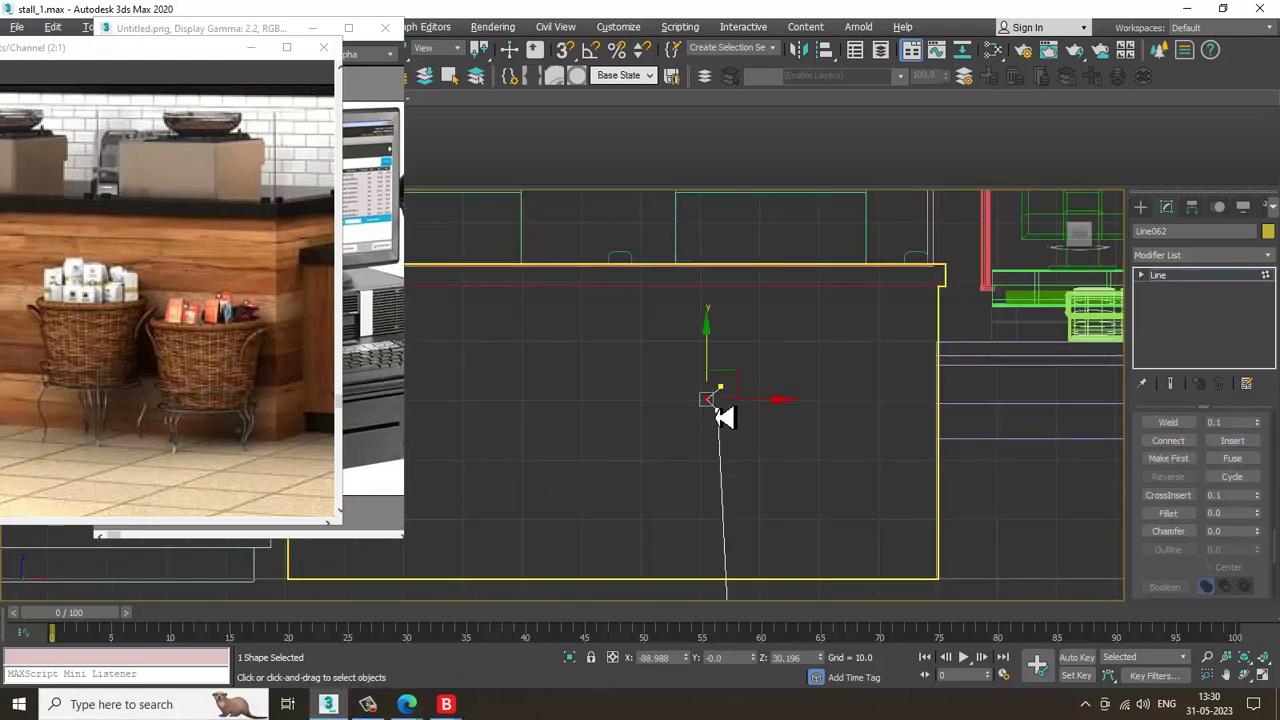
{"action": "left_click", "coordinate": [1170, 513]}
{"action": "scroll", "coordinate": [770, 405], "scroll_direction": "up", "scroll_amount": 1}
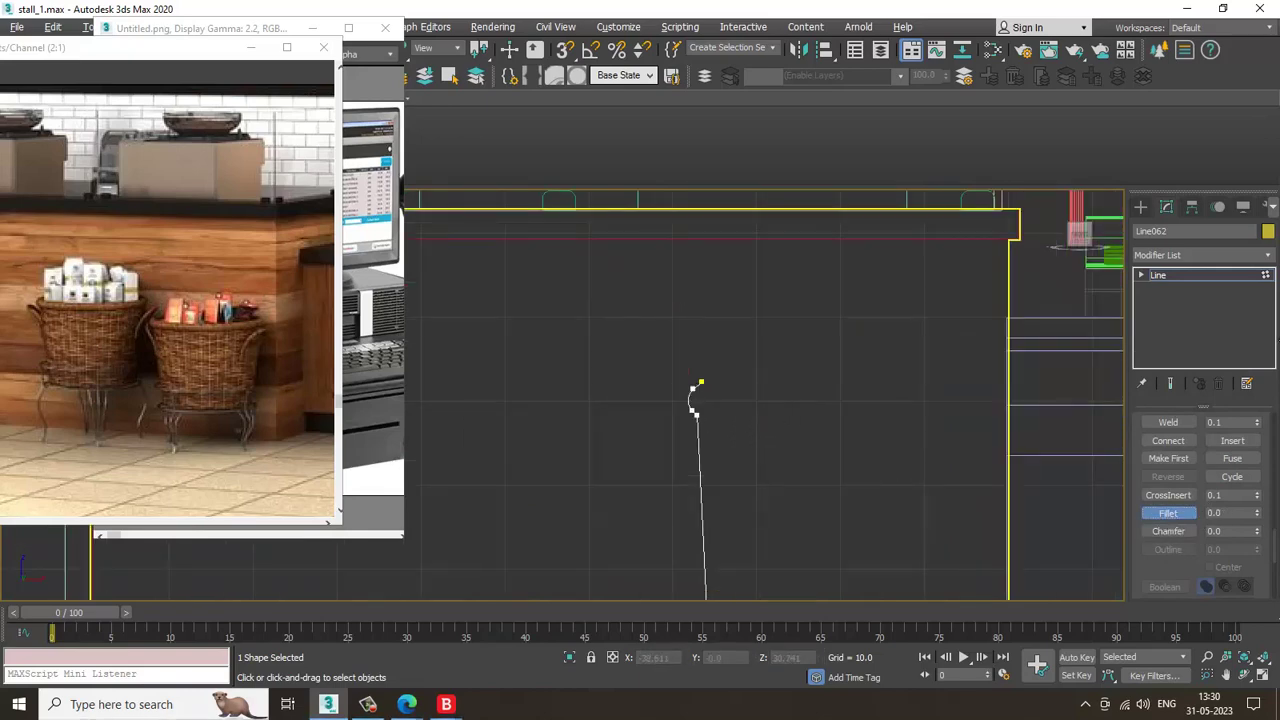
{"action": "right_click", "coordinate": [700, 385]}
Apply a Lathe modifier to the whole profile and set its alignment to Max to form the basket
{"action": "left_click", "coordinate": [1232, 276]}
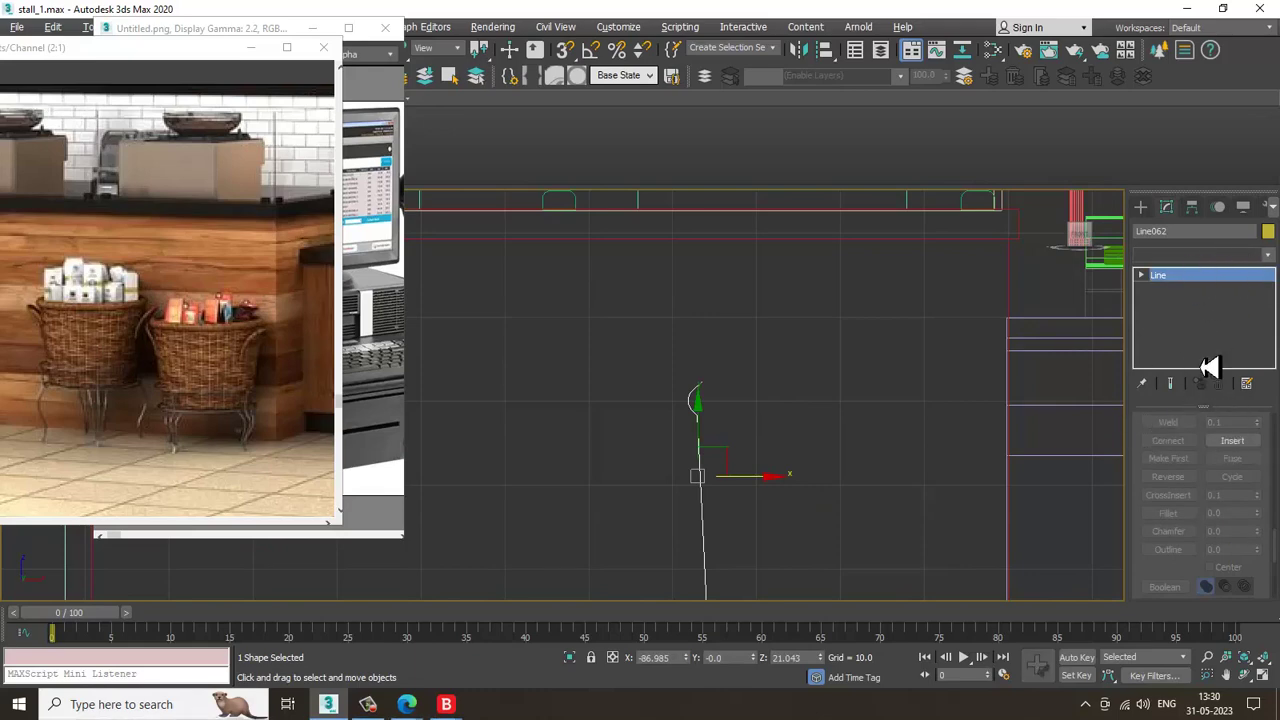
{"action": "left_click", "coordinate": [1198, 255]}
{"action": "key", "text": "l"}
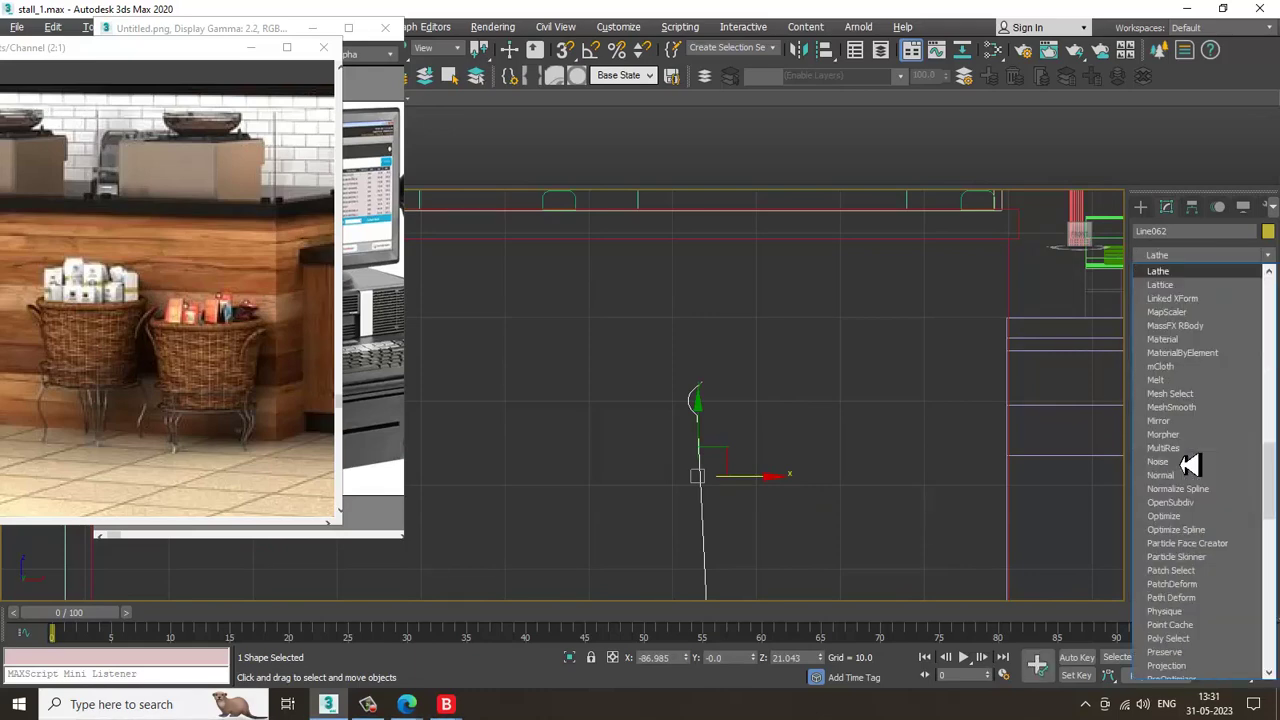
{"action": "key", "text": "Return"}
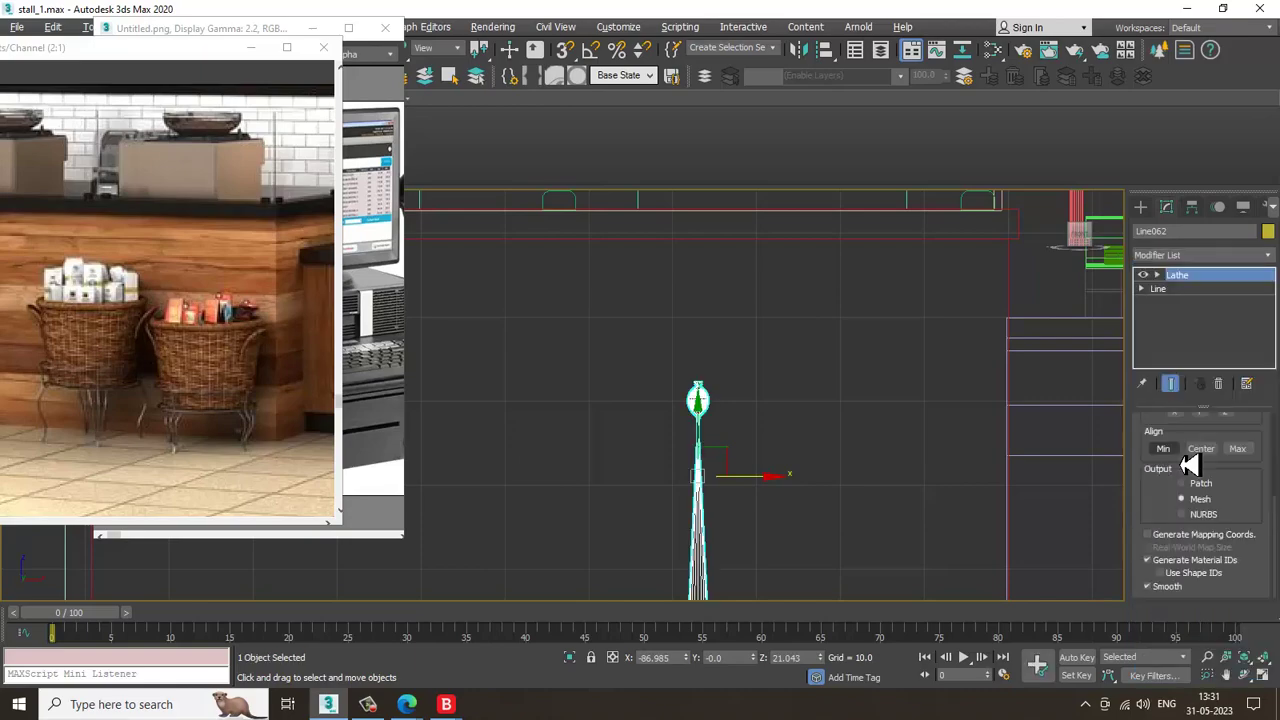
{"action": "left_click", "coordinate": [1240, 452]}
{"action": "scroll", "coordinate": [766, 237], "scroll_direction": "down", "scroll_amount": 5}
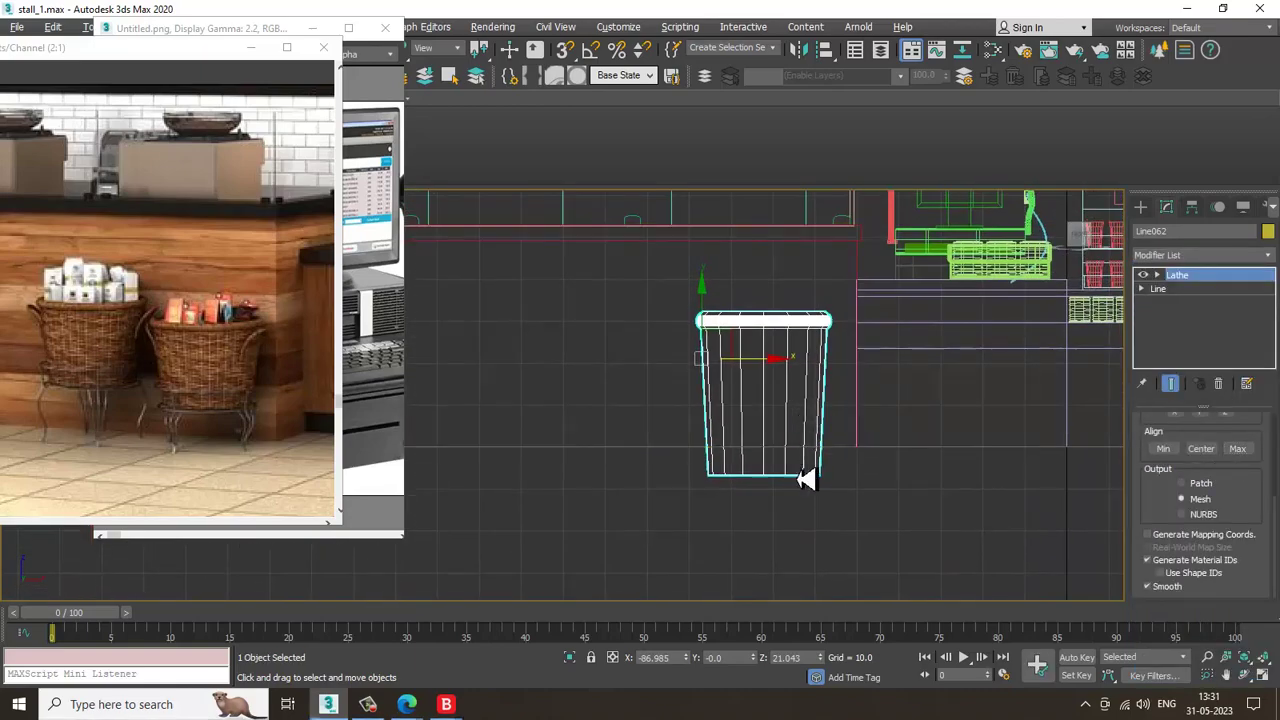
Move the basket forward in the perspective view, in front of the red counter, to about Y -181
{"action": "key", "text": "alt+w"}
{"action": "key", "text": "alt+w"}
{"action": "key", "text": "z"}
{"action": "scroll", "coordinate": [789, 451], "scroll_direction": "down", "scroll_amount": 2}
{"action": "middle_click_drag", "start_coordinate": [789, 451], "coordinate": [842, 384], "text": "alt"}
{"action": "scroll", "coordinate": [794, 374], "scroll_direction": "down", "scroll_amount": 3}
{"action": "left_click_drag", "start_coordinate": [815, 370], "coordinate": [366, 457]}
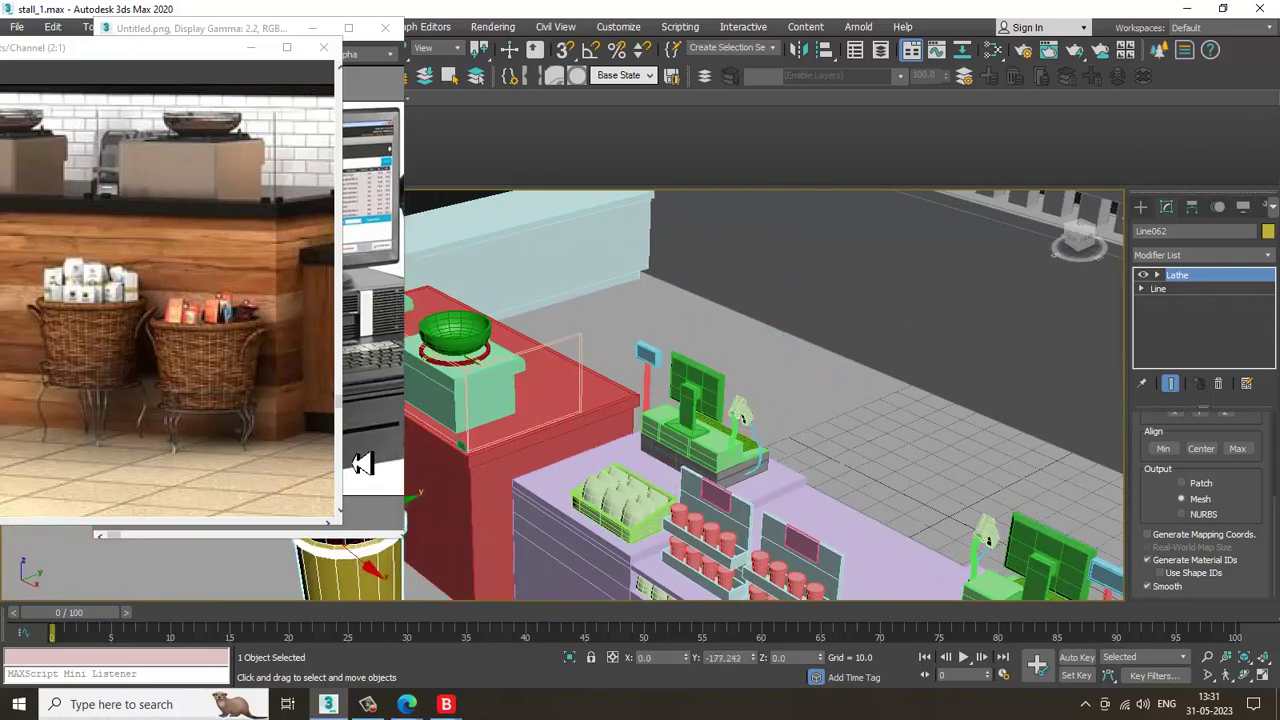
Raise the basket toward floor level, to about Z 32
{"action": "key", "text": "f"}
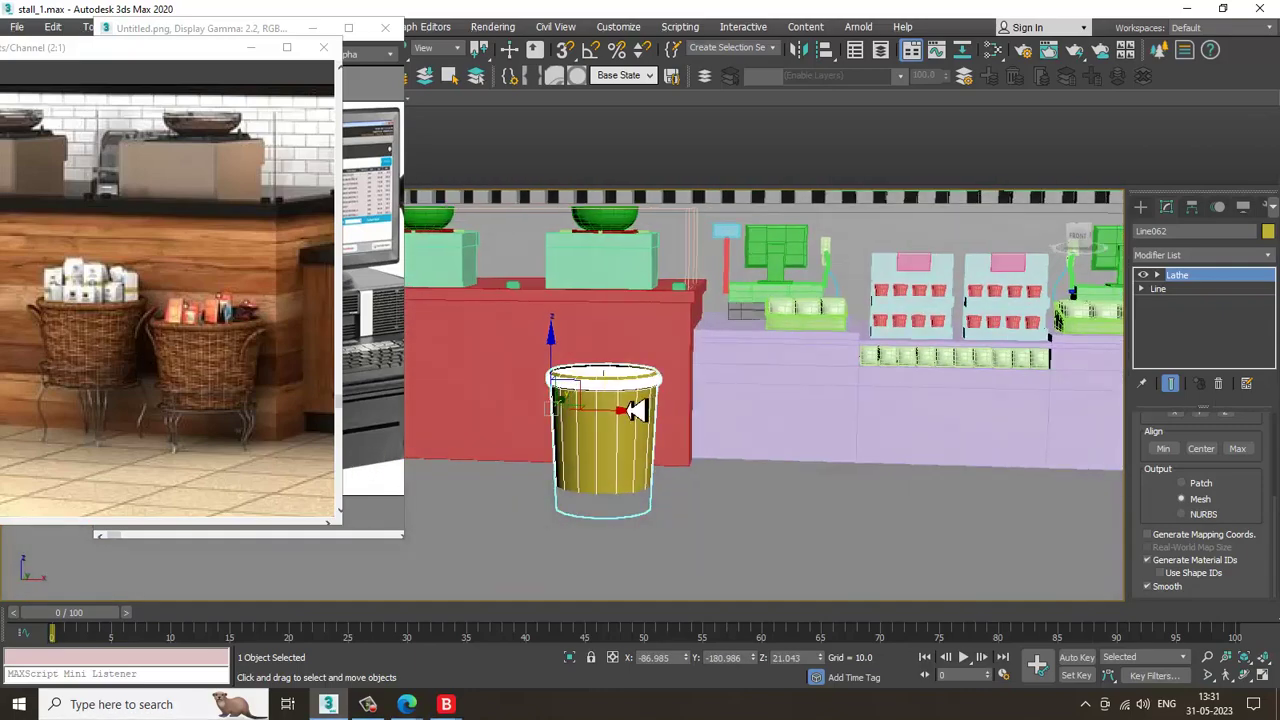
{"action": "scroll", "coordinate": [650, 402], "scroll_direction": "up", "scroll_amount": 5}
{"action": "left_click_drag", "start_coordinate": [605, 297], "coordinate": [614, 208]}
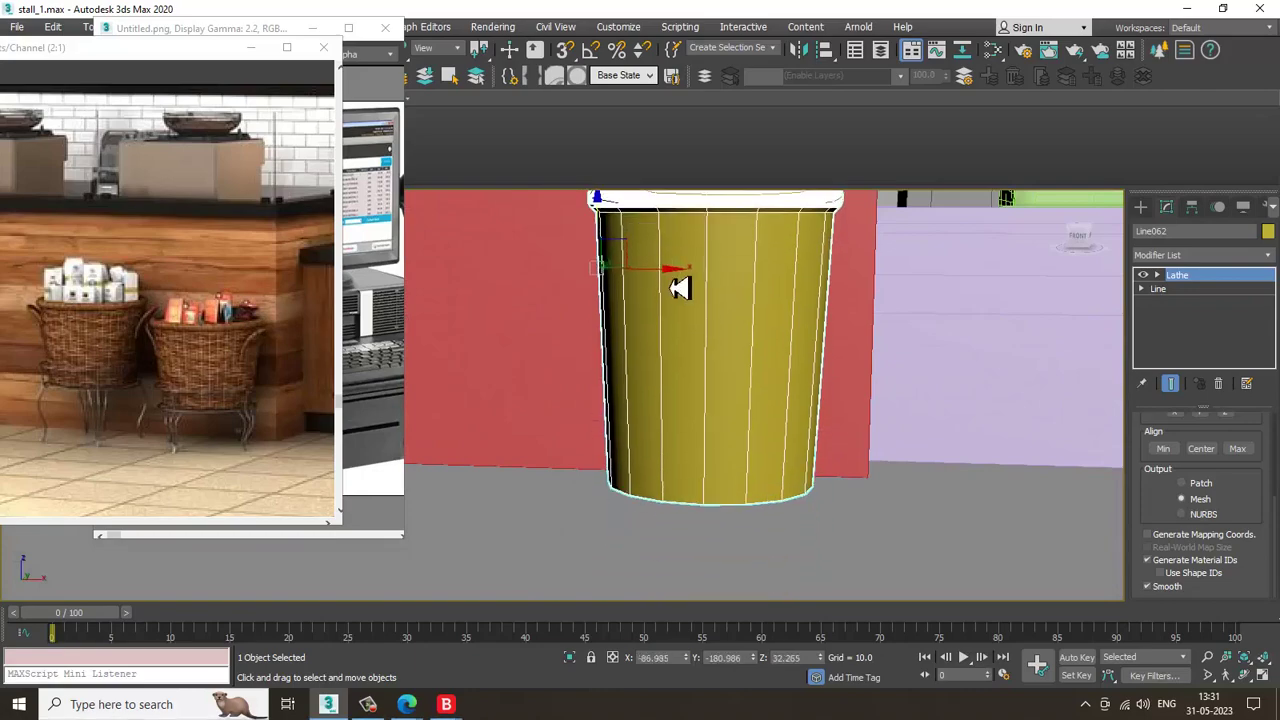
In the front view, edit the basket profile's vertices and nudge the one joining rim and side wall slightly up and inward
{"action": "scroll", "coordinate": [680, 287], "scroll_direction": "down", "scroll_amount": 2}
{"action": "middle_click_drag", "start_coordinate": [683, 290], "coordinate": [703, 342], "text": "alt"}
{"action": "scroll", "coordinate": [715, 337], "scroll_direction": "up", "scroll_amount": 4}
{"action": "key", "text": "alt+w"}
{"action": "middle_click_drag", "start_coordinate": [966, 283], "coordinate": [916, 307]}
{"action": "key", "text": "alt+w"}
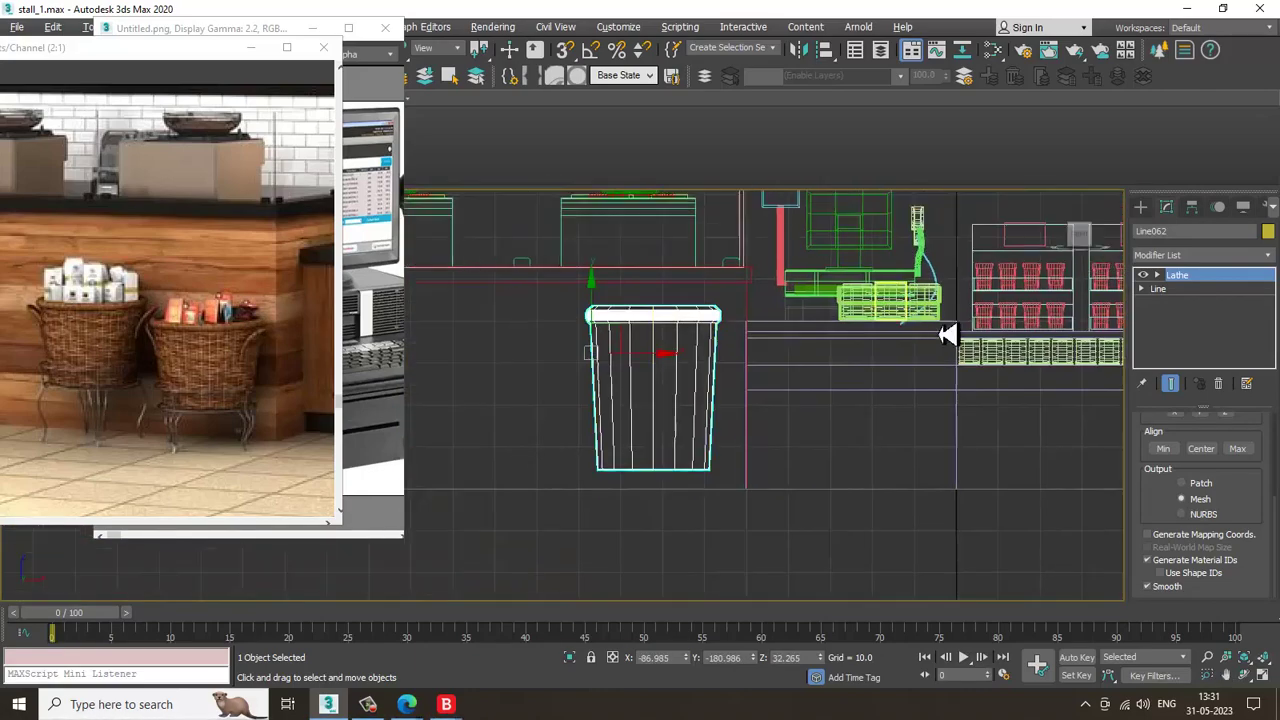
{"action": "scroll", "coordinate": [940, 345], "scroll_direction": "up", "scroll_amount": 4}
{"action": "left_click", "coordinate": [1142, 290]}
{"action": "left_click", "coordinate": [1172, 303]}
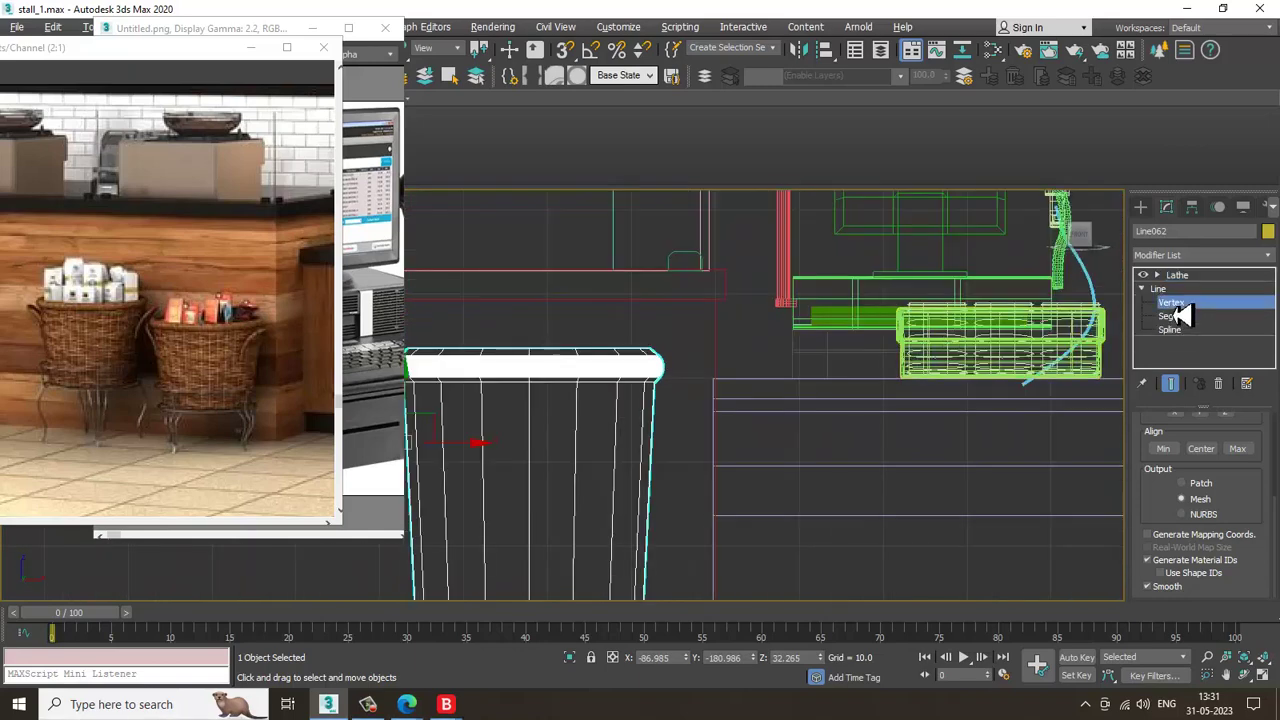
{"action": "middle_click_drag", "start_coordinate": [1004, 424], "coordinate": [1060, 421]}
{"action": "scroll", "coordinate": [623, 390], "scroll_direction": "up", "scroll_amount": 2}
{"action": "middle_click_drag", "start_coordinate": [632, 399], "coordinate": [723, 440]}
{"action": "scroll", "coordinate": [723, 440], "scroll_direction": "up", "scroll_amount": 2}
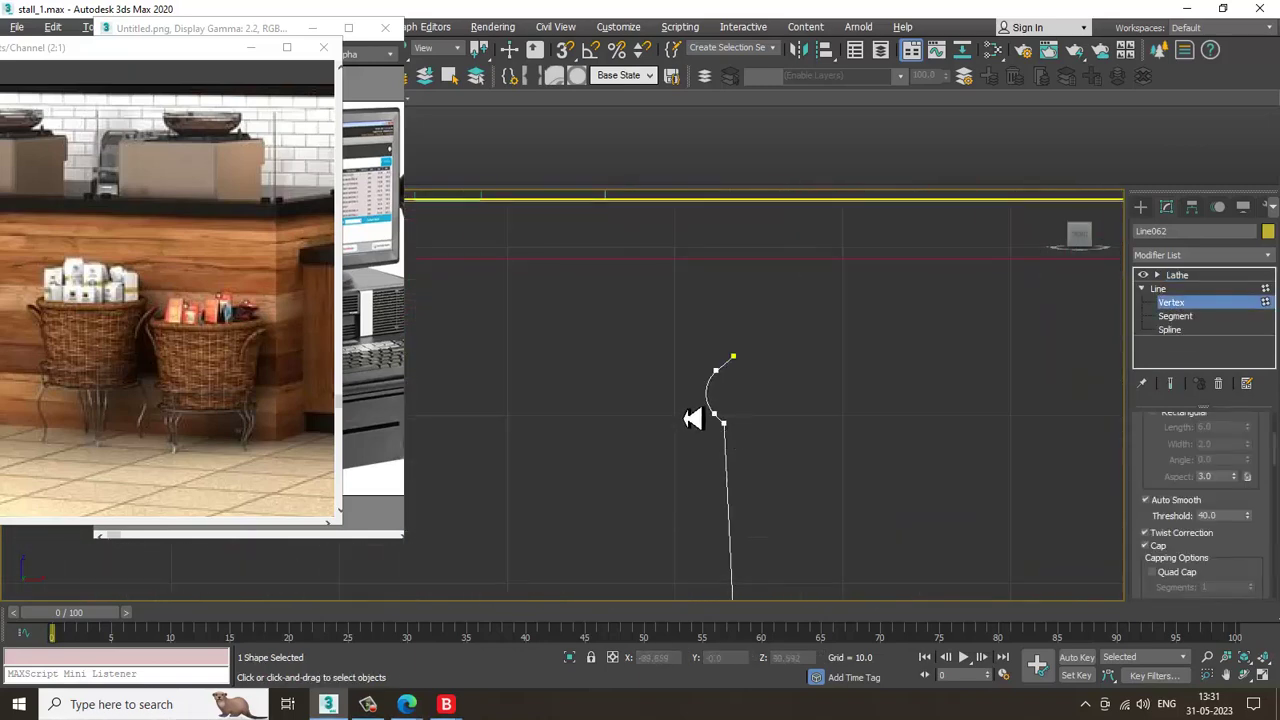
{"action": "left_click", "coordinate": [722, 421]}
{"action": "mouse_move", "coordinate": [777, 434]}
{"action": "left_mouse_down"}
{"action": "mouse_move", "coordinate": [771, 423]}
{"action": "mouse_move", "coordinate": [781, 430]}
{"action": "left_mouse_up"}
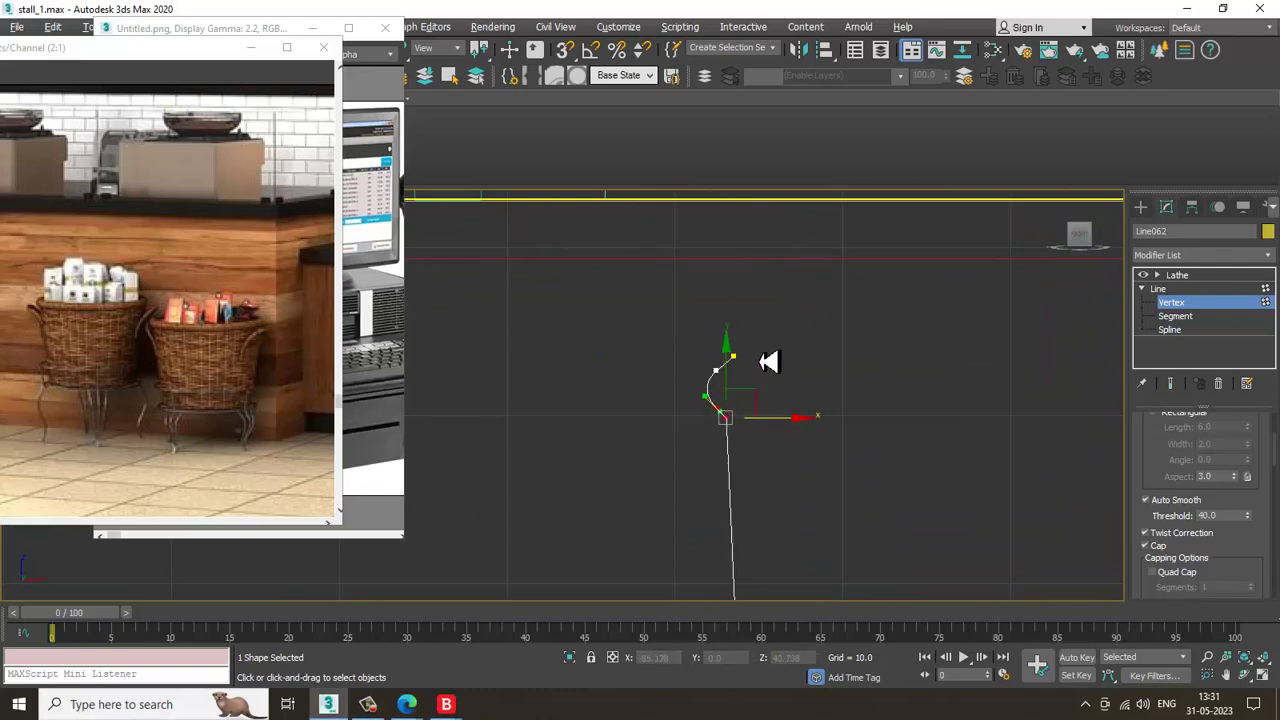
Nudge the upper end vertex of the rim profile slightly outward and return to the Lathe level of the stack
{"action": "left_click", "coordinate": [733, 357]}
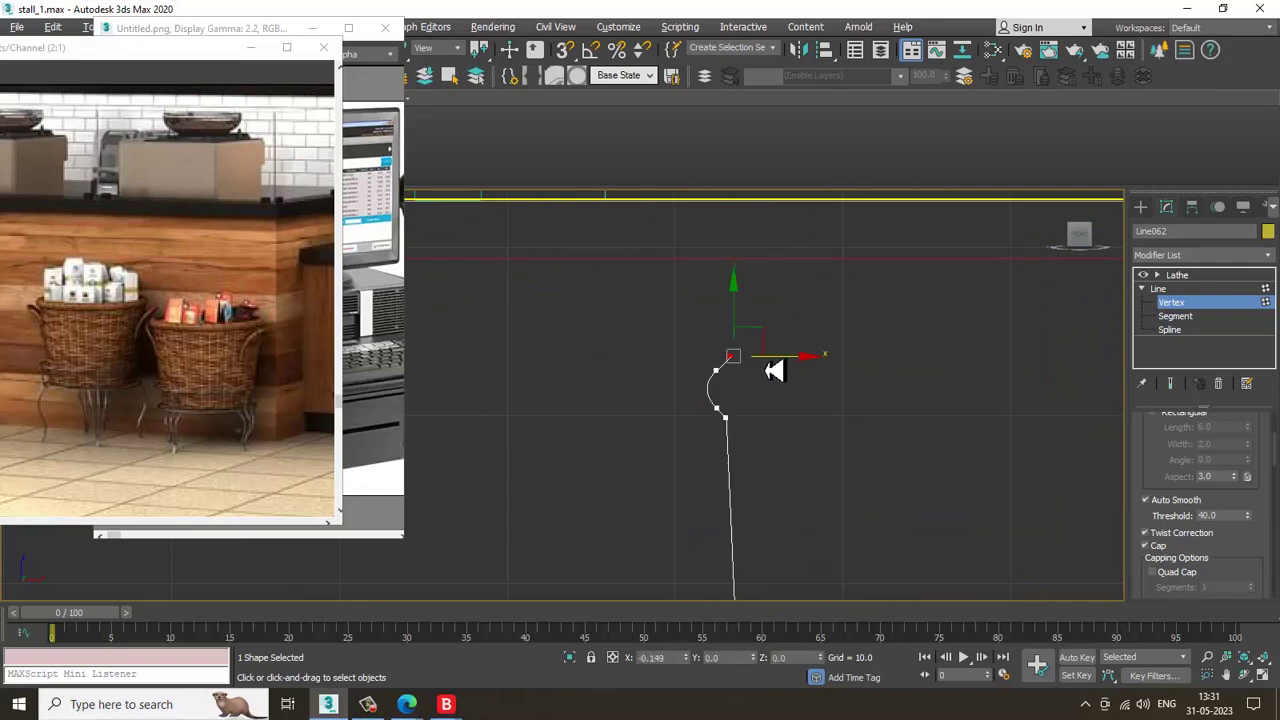
{"action": "left_click_drag", "start_coordinate": [775, 371], "coordinate": [772, 371]}
{"action": "left_click", "coordinate": [1193, 291]}
{"action": "left_click", "coordinate": [1214, 276]}
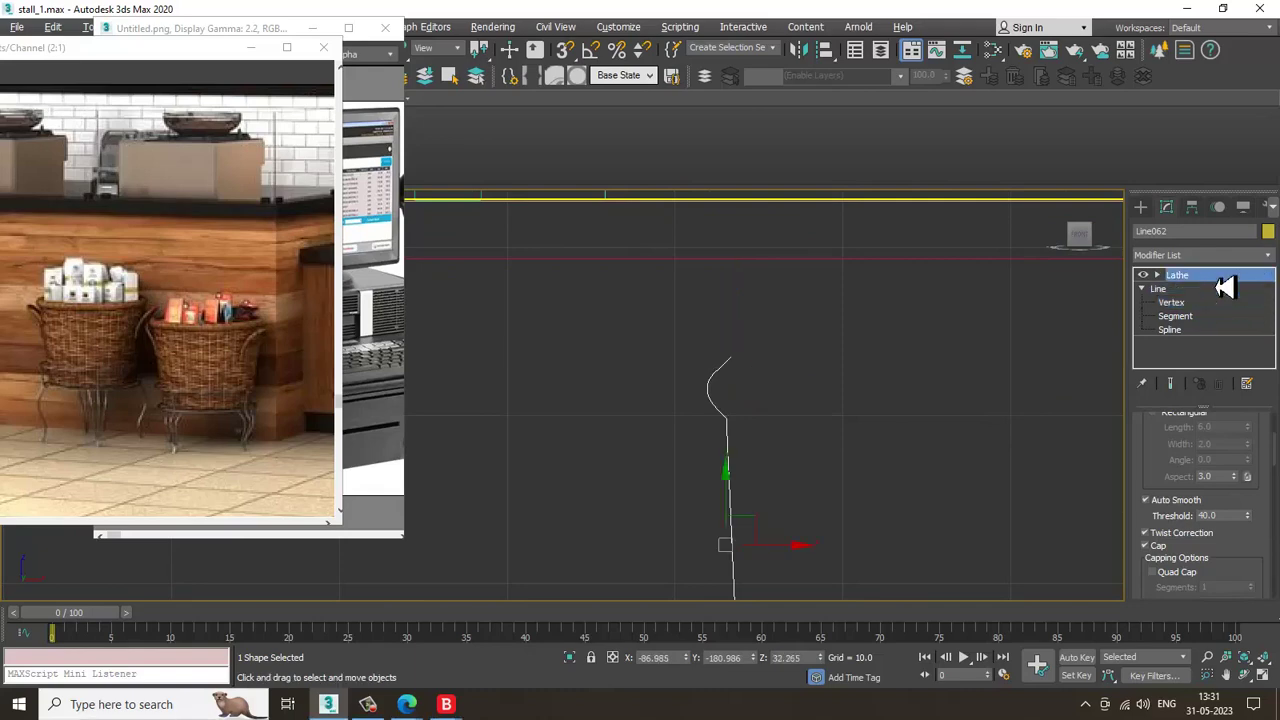
{"action": "middle_click_drag", "start_coordinate": [937, 471], "coordinate": [775, 284]}
{"action": "scroll", "coordinate": [828, 353], "scroll_direction": "down", "scroll_amount": 5}
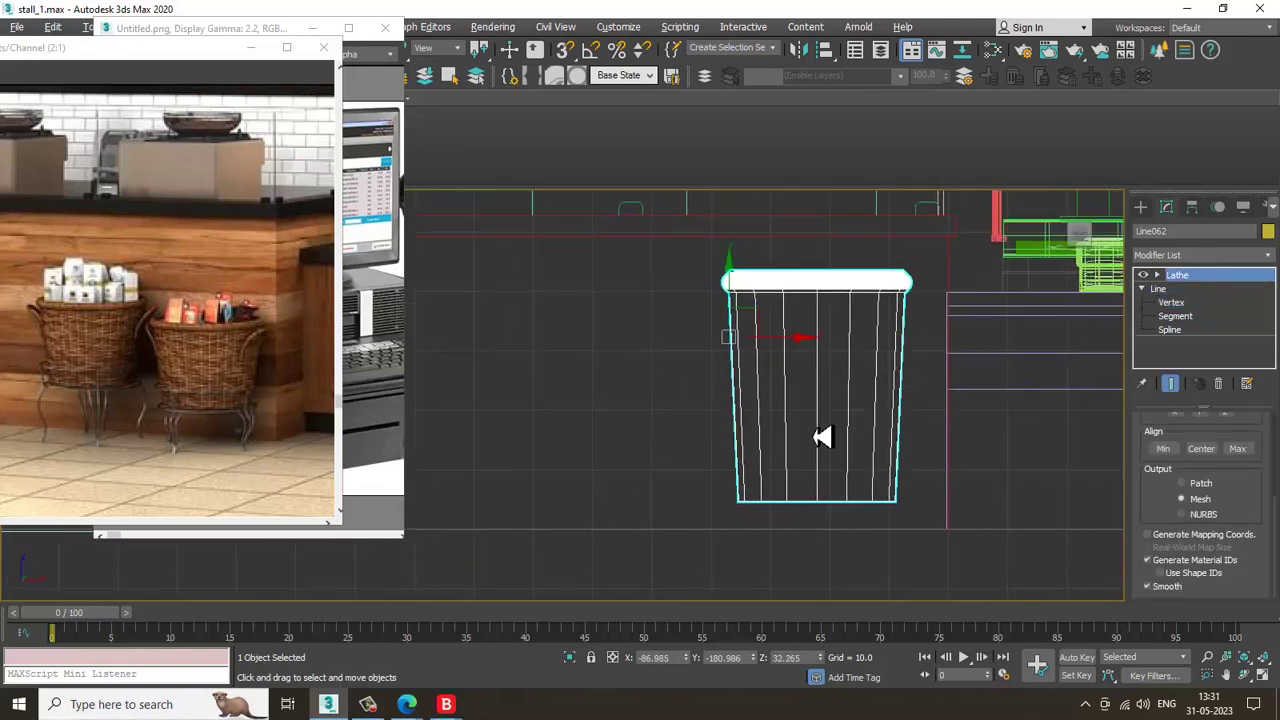
Scale the whole basket down uniformly to about 75 percent
{"action": "key", "text": "r"}
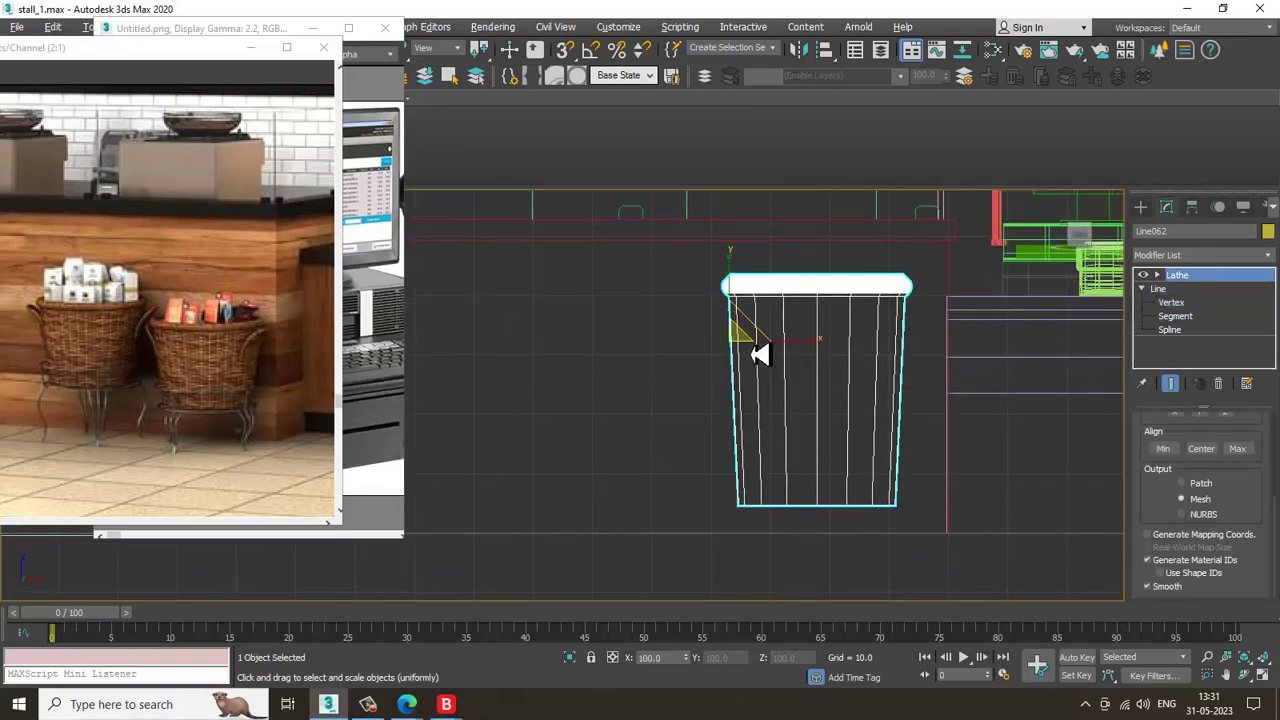
{"action": "left_click_drag", "start_coordinate": [742, 342], "coordinate": [776, 385]}
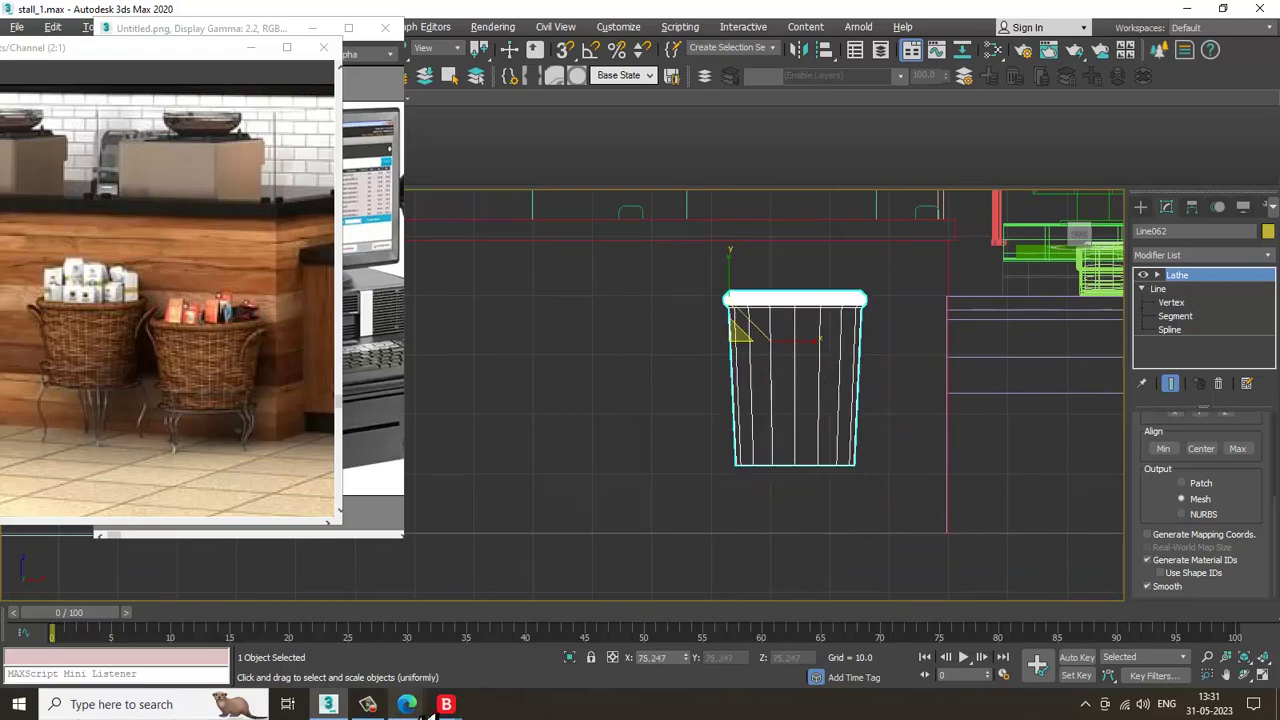
{"action": "left_click", "coordinate": [370, 706]}
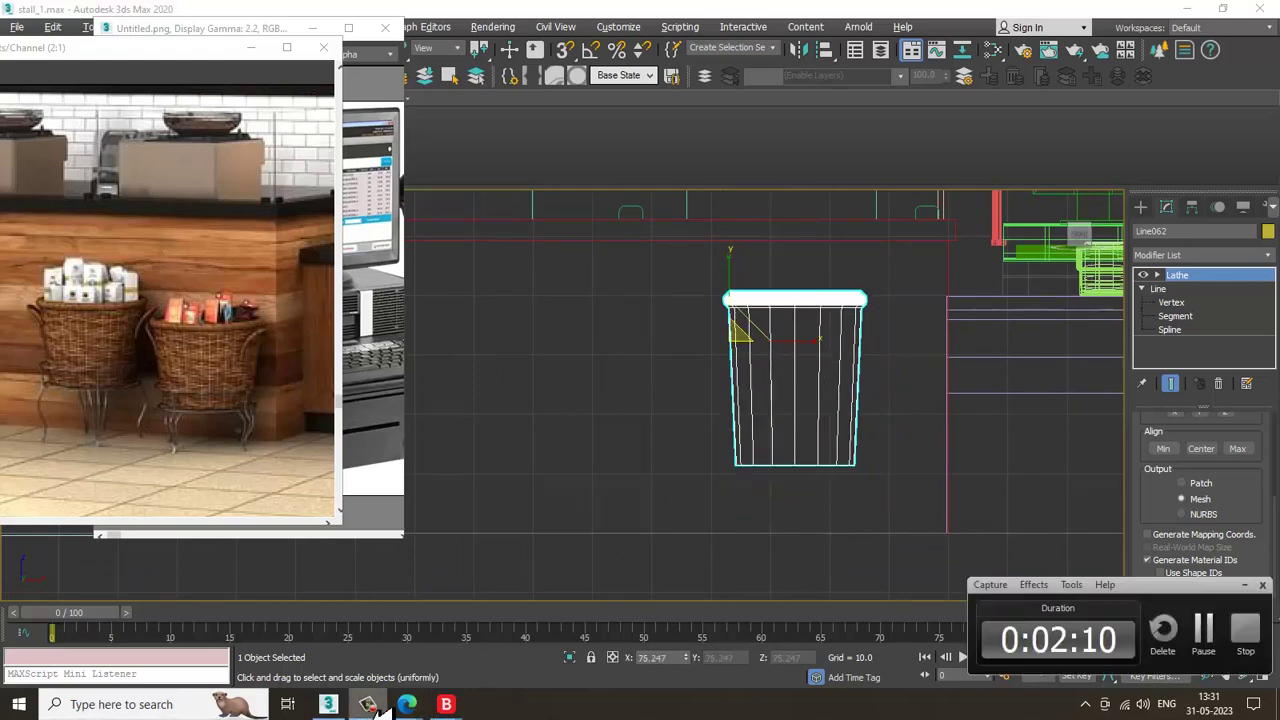
{"action": "left_click", "coordinate": [370, 706]}
Convert the lathed basket to an Editable Poly
{"action": "scroll", "coordinate": [657, 463], "scroll_direction": "up", "scroll_amount": 5}
{"action": "key", "text": "w"}
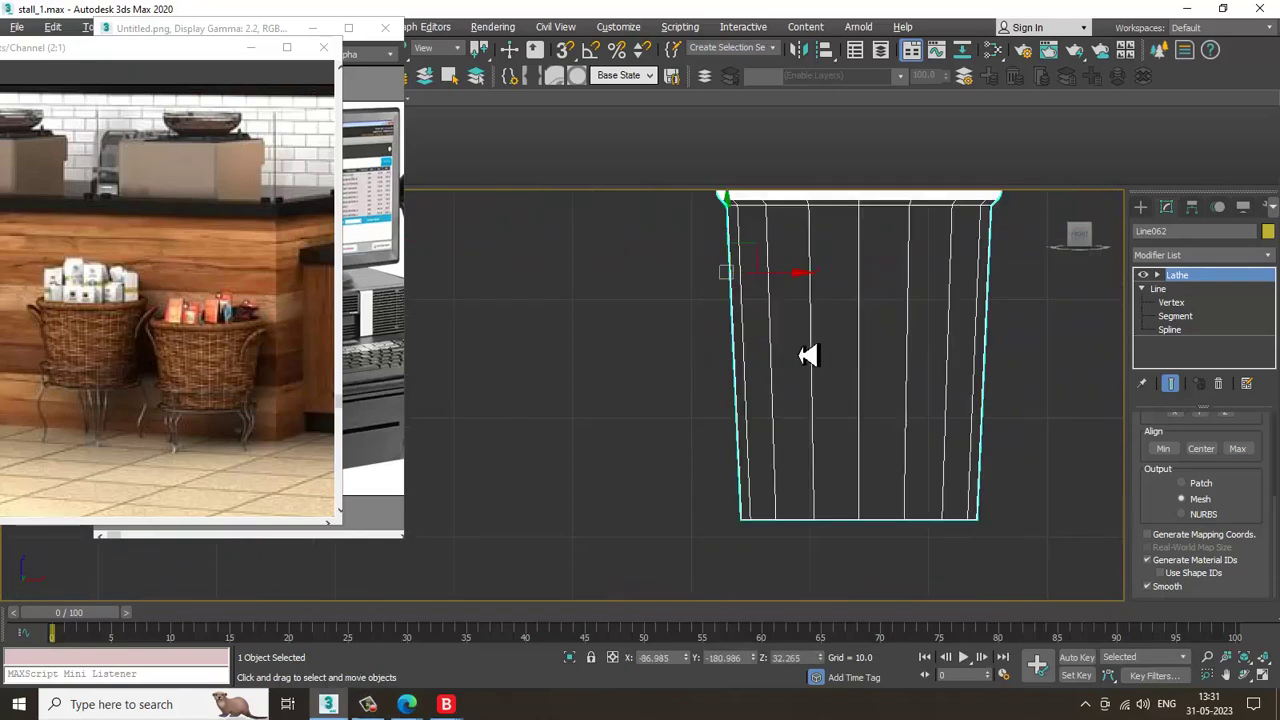
{"action": "right_click", "coordinate": [806, 290]}
{"action": "mouse_move", "coordinate": [890, 445]}
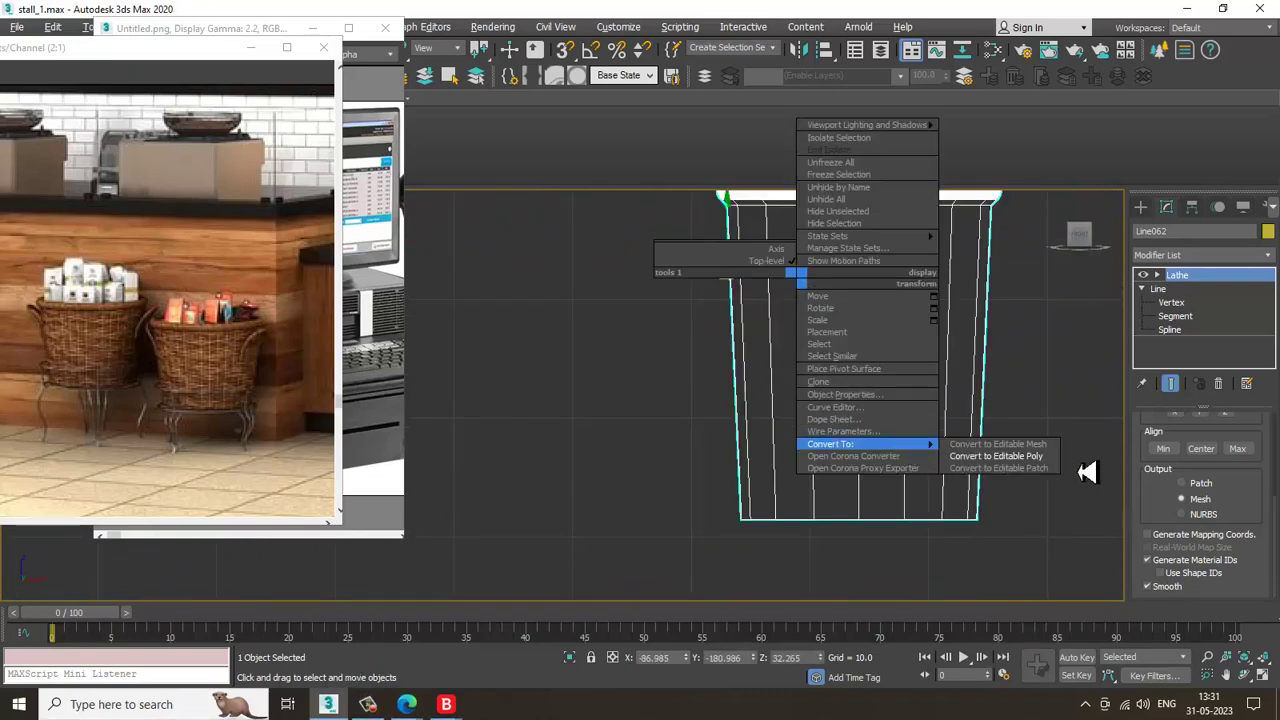
{"action": "left_click", "coordinate": [1010, 460]}
Connect all the vertical edges of the basket's side wall with 32 segments and return to object level
{"action": "key", "text": "2"}
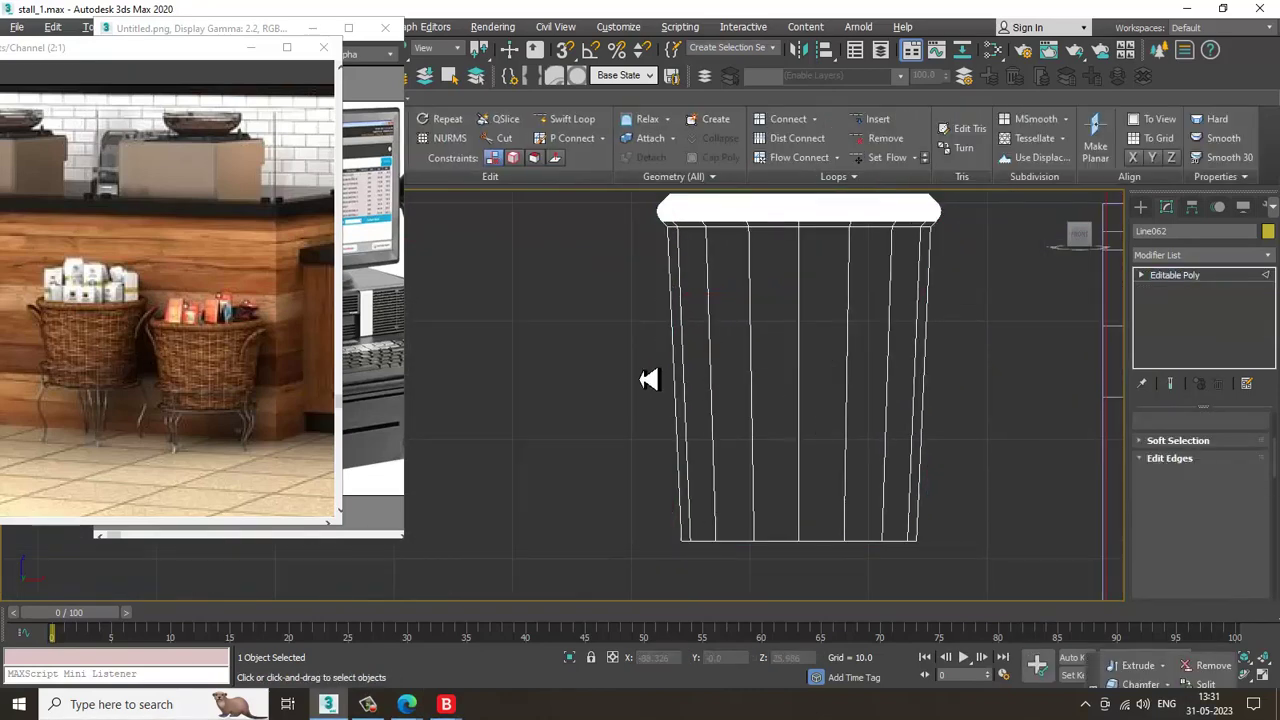
{"action": "left_click_drag", "start_coordinate": [588, 348], "coordinate": [985, 402]}
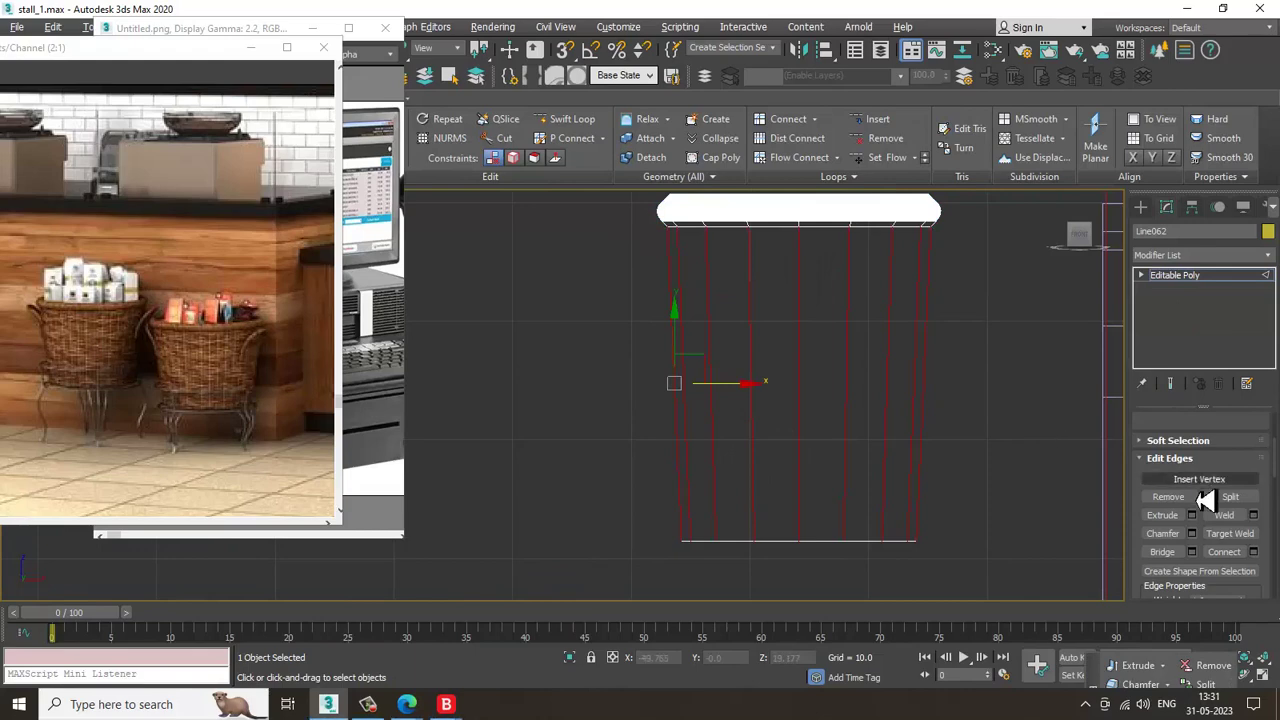
{"action": "left_click", "coordinate": [1254, 553]}
{"action": "left_click_drag", "start_coordinate": [576, 405], "coordinate": [590, 313]}
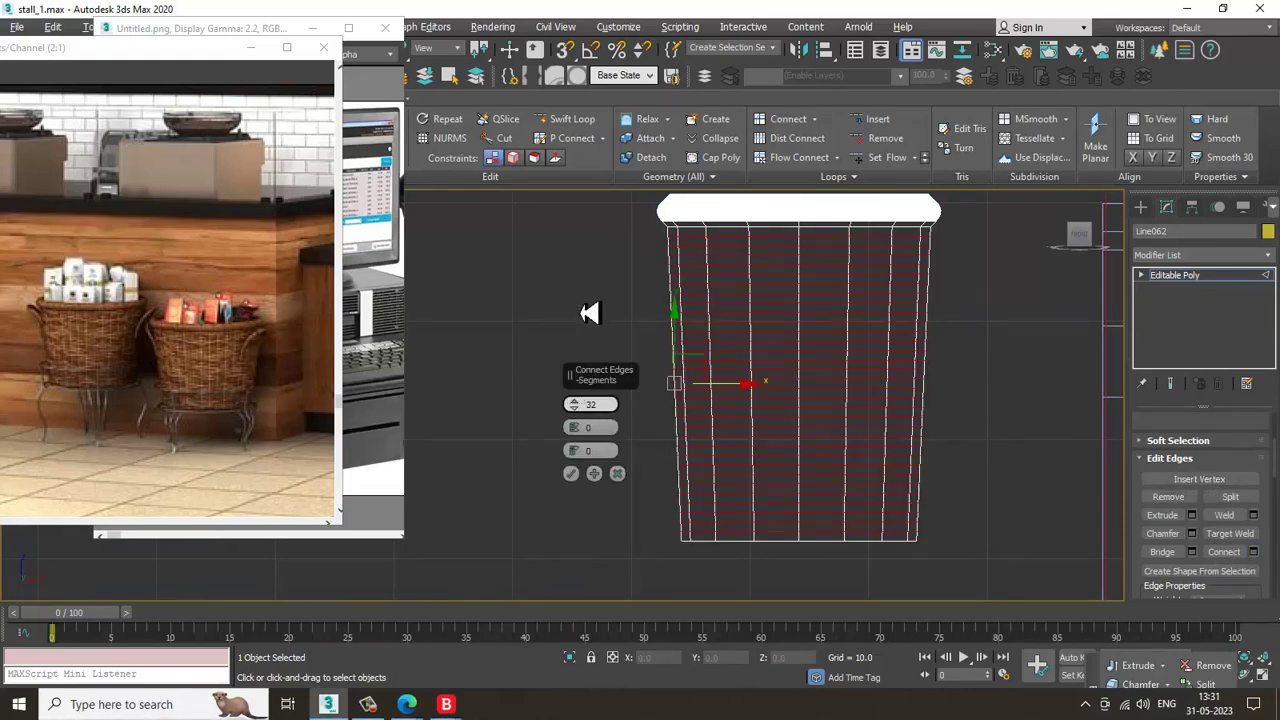
{"action": "left_click", "coordinate": [571, 473]}
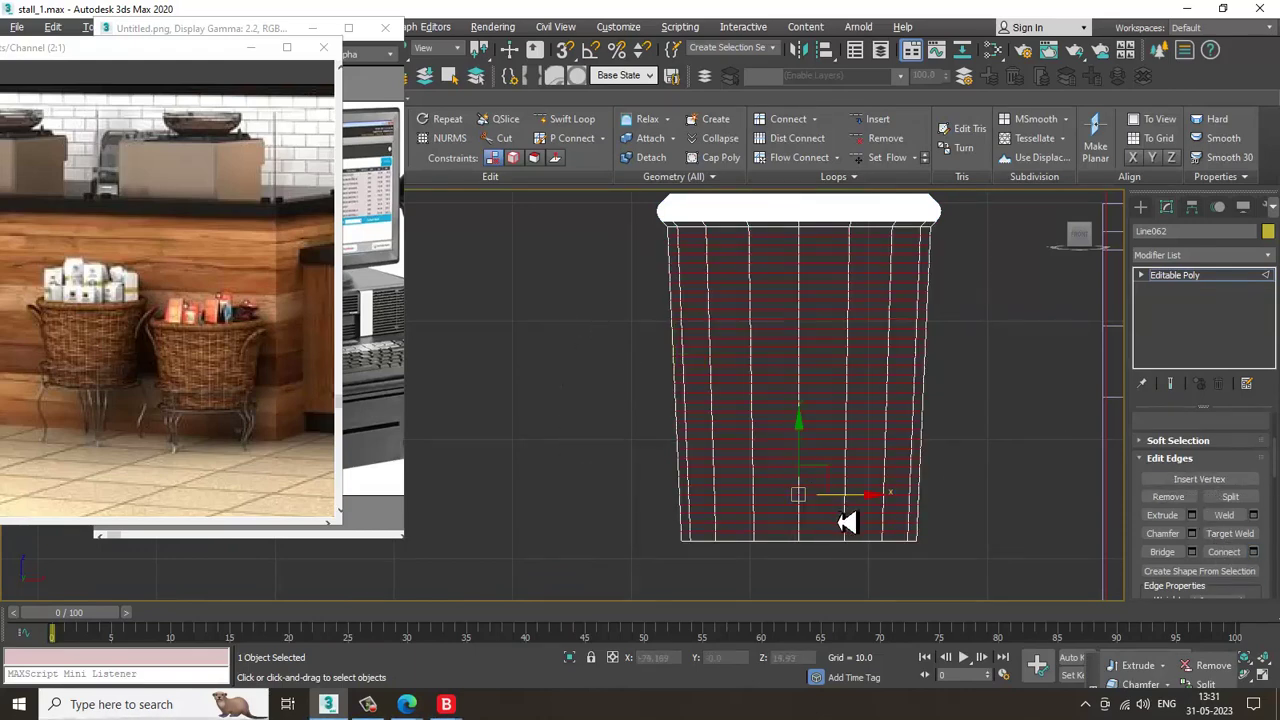
{"action": "key", "text": "alt+w"}
{"action": "key", "text": "alt+w"}
{"action": "middle_click_drag", "start_coordinate": [860, 528], "coordinate": [836, 508], "text": "alt"}
{"action": "left_click", "coordinate": [1200, 276]}
{"action": "key", "text": "z"}
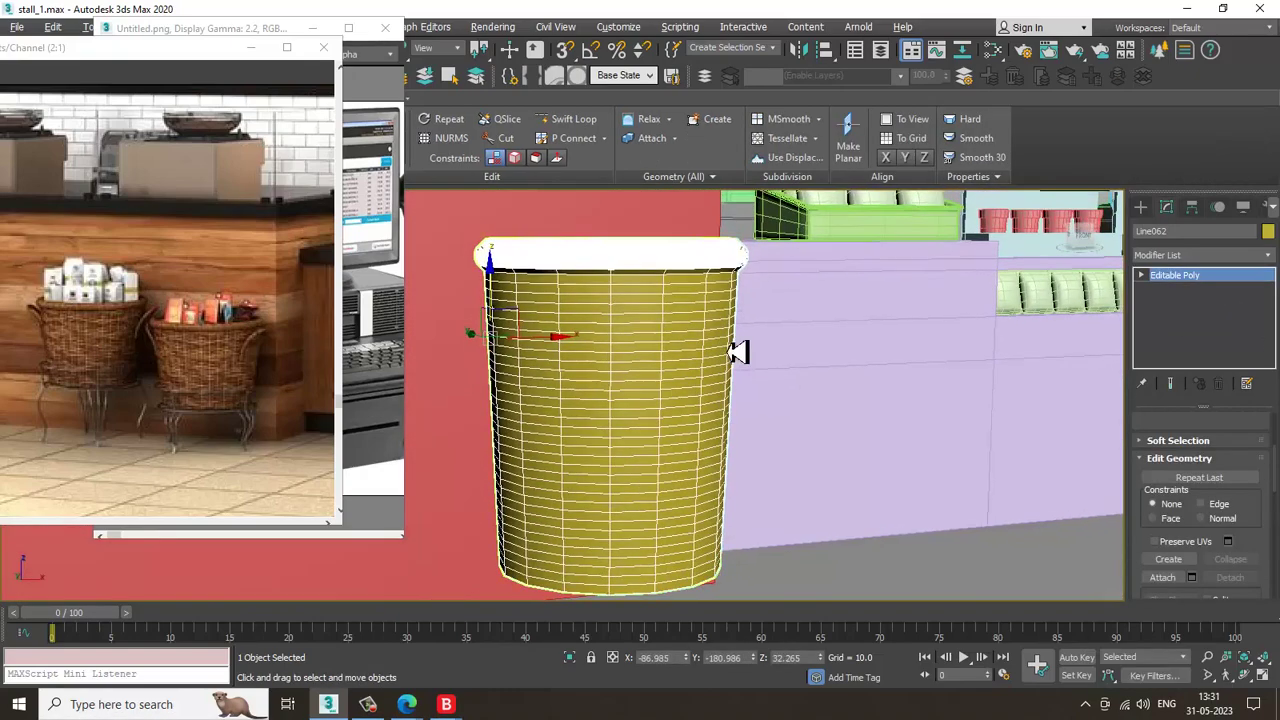
Select all the basket polygons below the rim in the front view
{"action": "key", "text": "alt+w"}
{"action": "key", "text": "alt+w"}
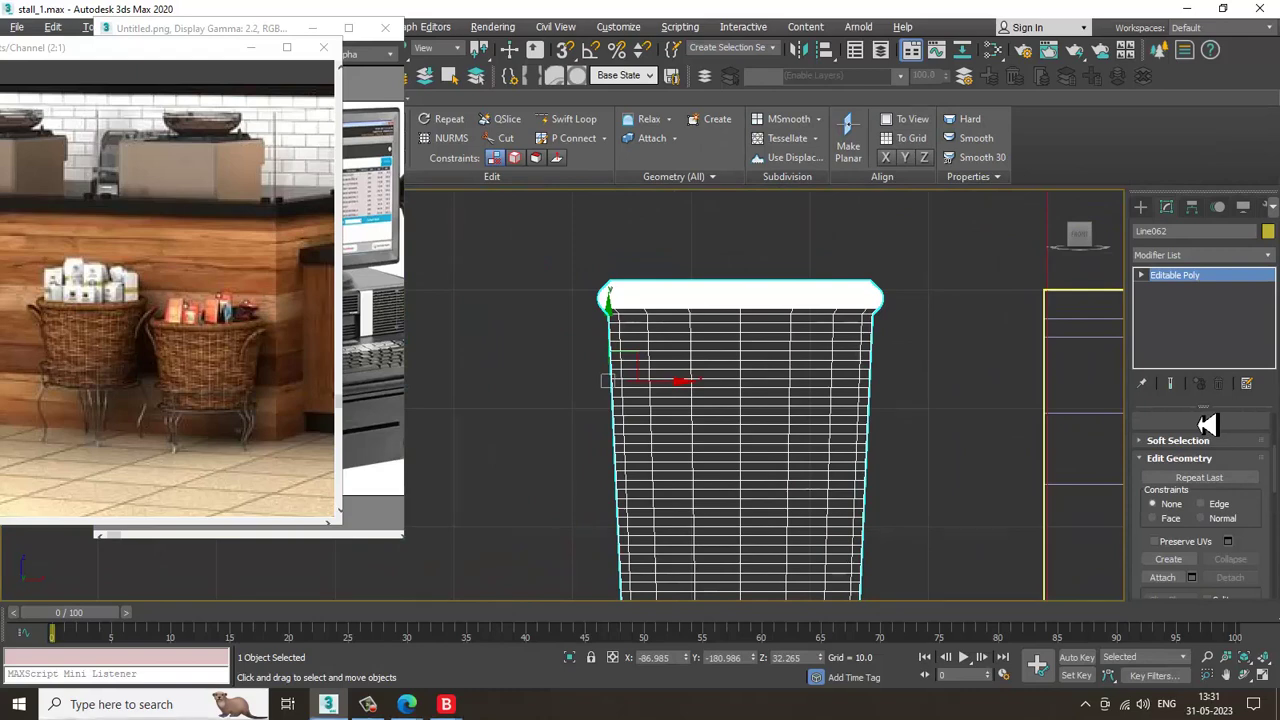
{"action": "key", "text": "4"}
{"action": "middle_click_drag", "start_coordinate": [686, 423], "coordinate": [677, 334]}
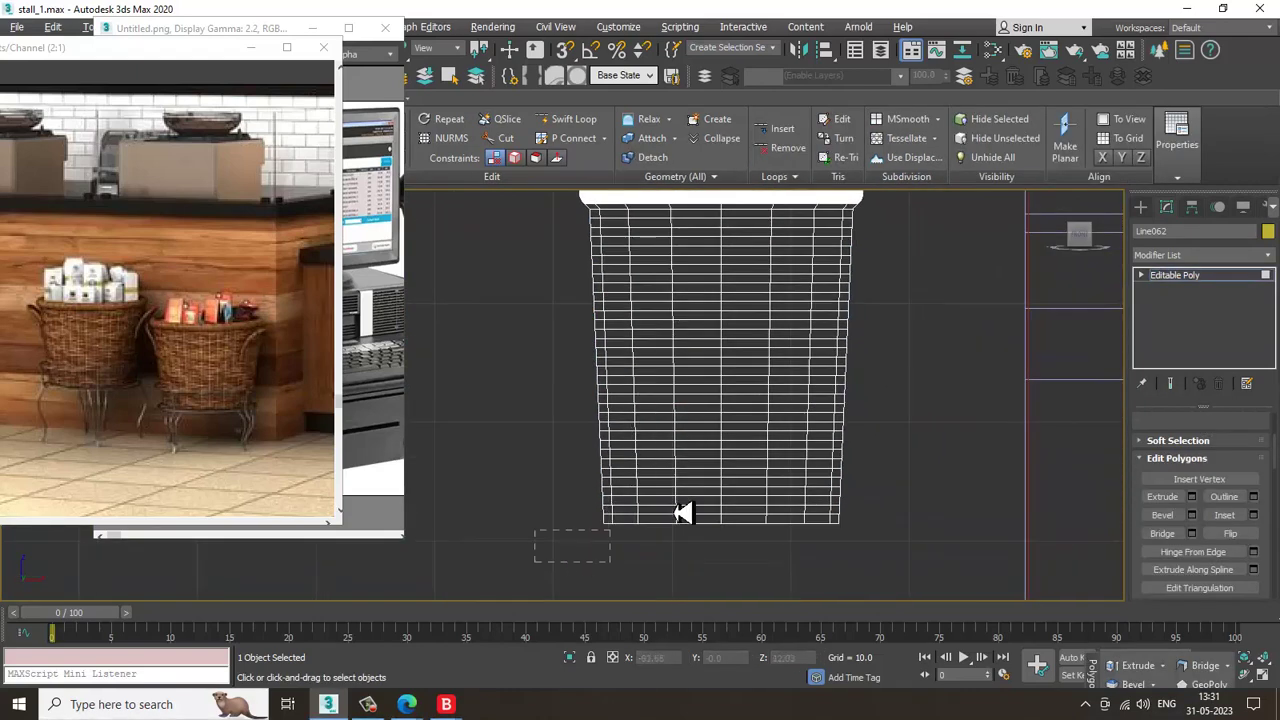
{"action": "left_click_drag", "start_coordinate": [683, 513], "coordinate": [1000, 215]}
{"action": "key", "text": "alt+w"}
{"action": "key", "text": "alt+w"}
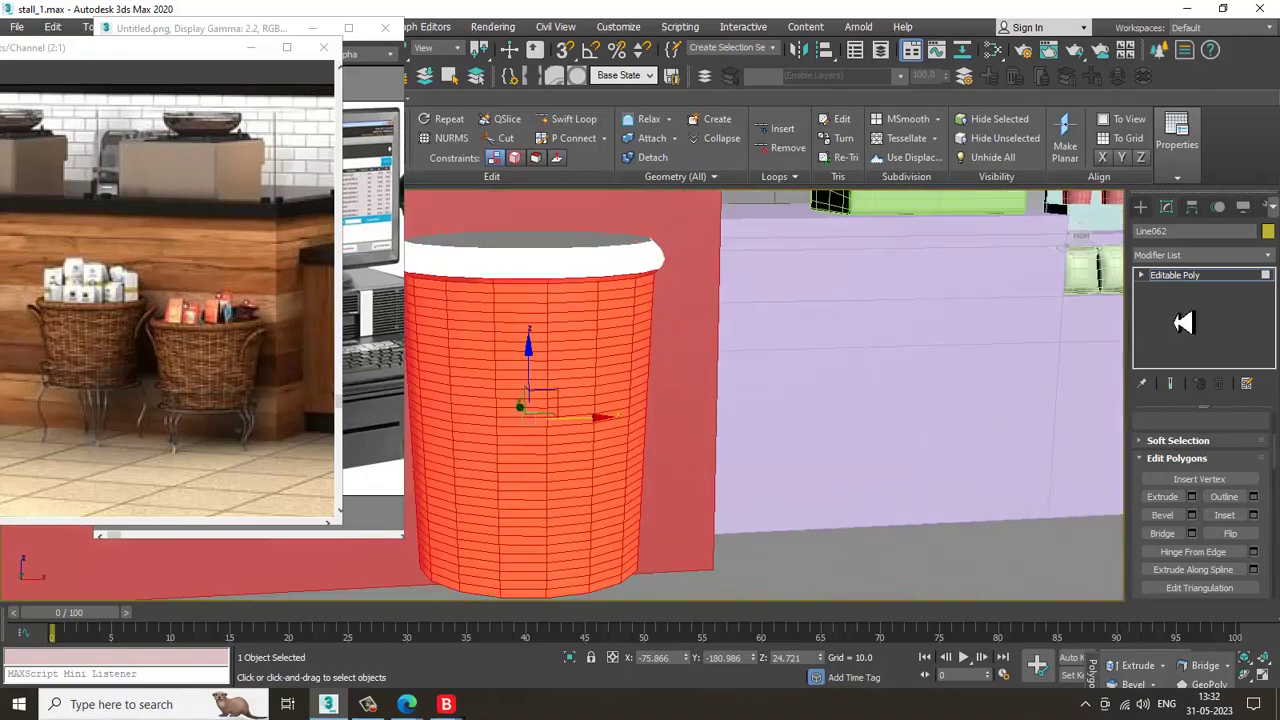
Apply a Lattice modifier to the basket and set its joints radius to 0.2
{"action": "left_click", "coordinate": [1200, 255]}
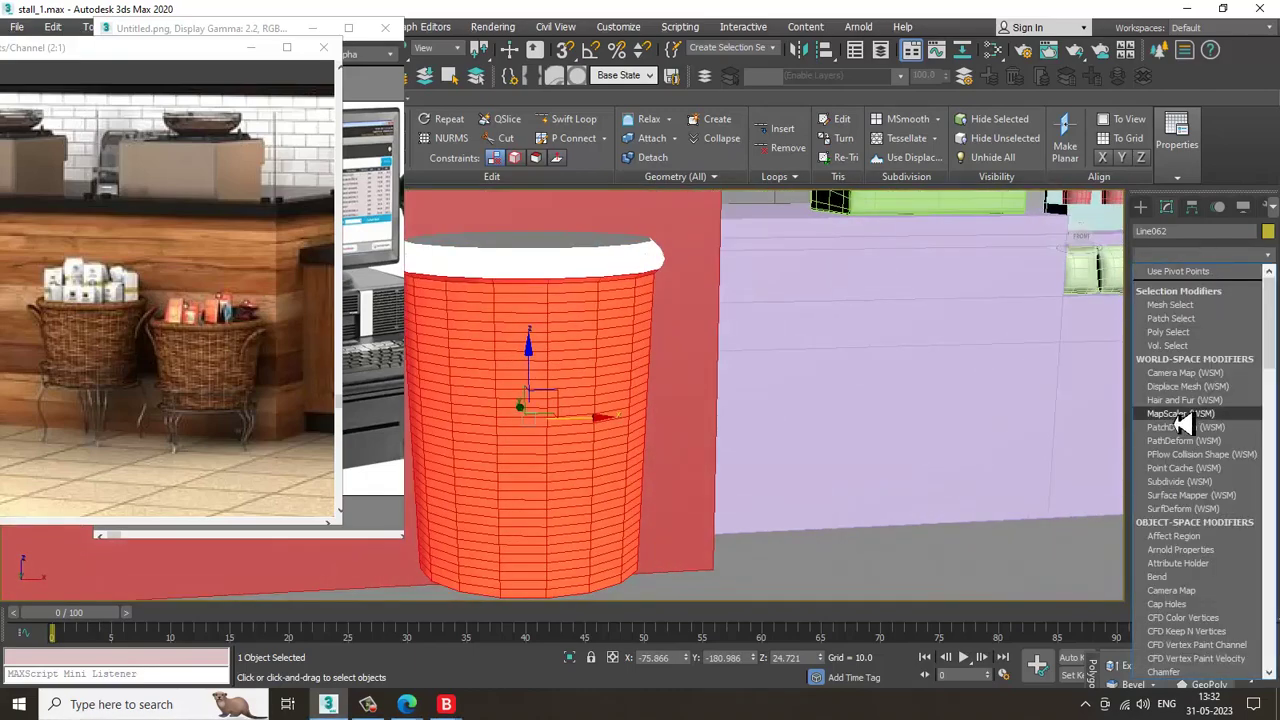
{"action": "key", "text": "l"}
{"action": "key", "text": "Return"}
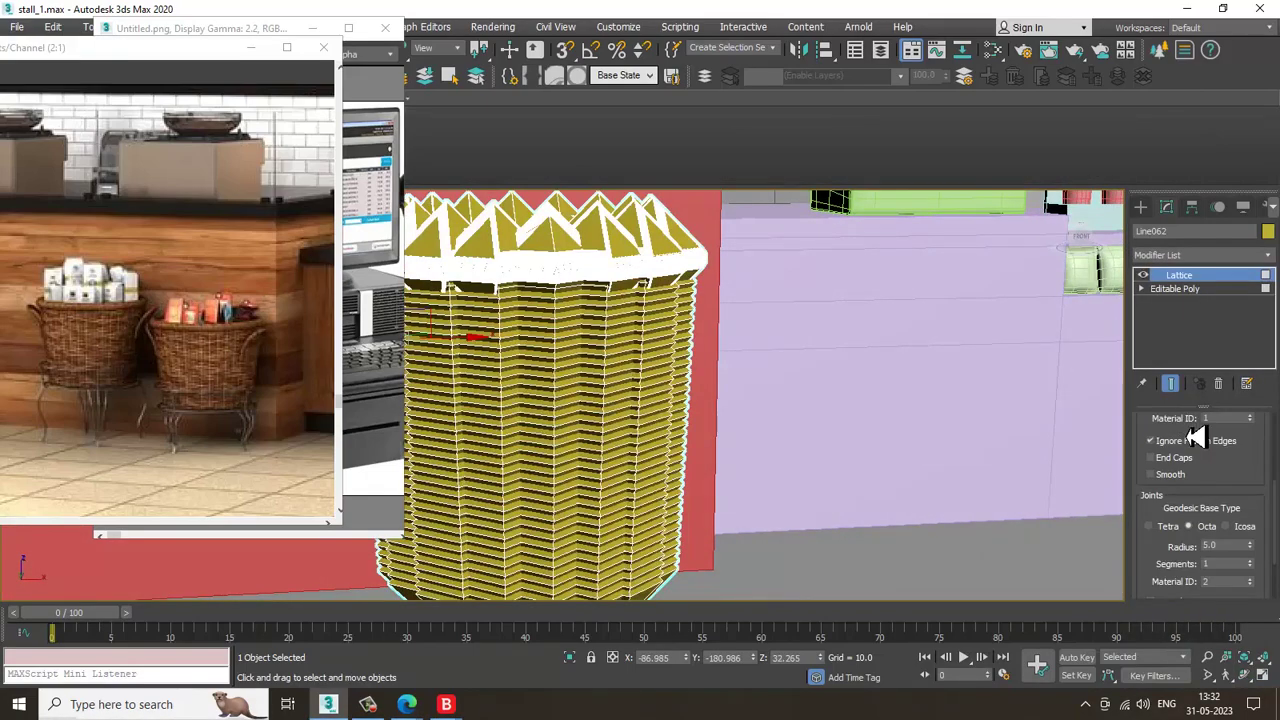
{"action": "double_click", "coordinate": [1215, 546]}
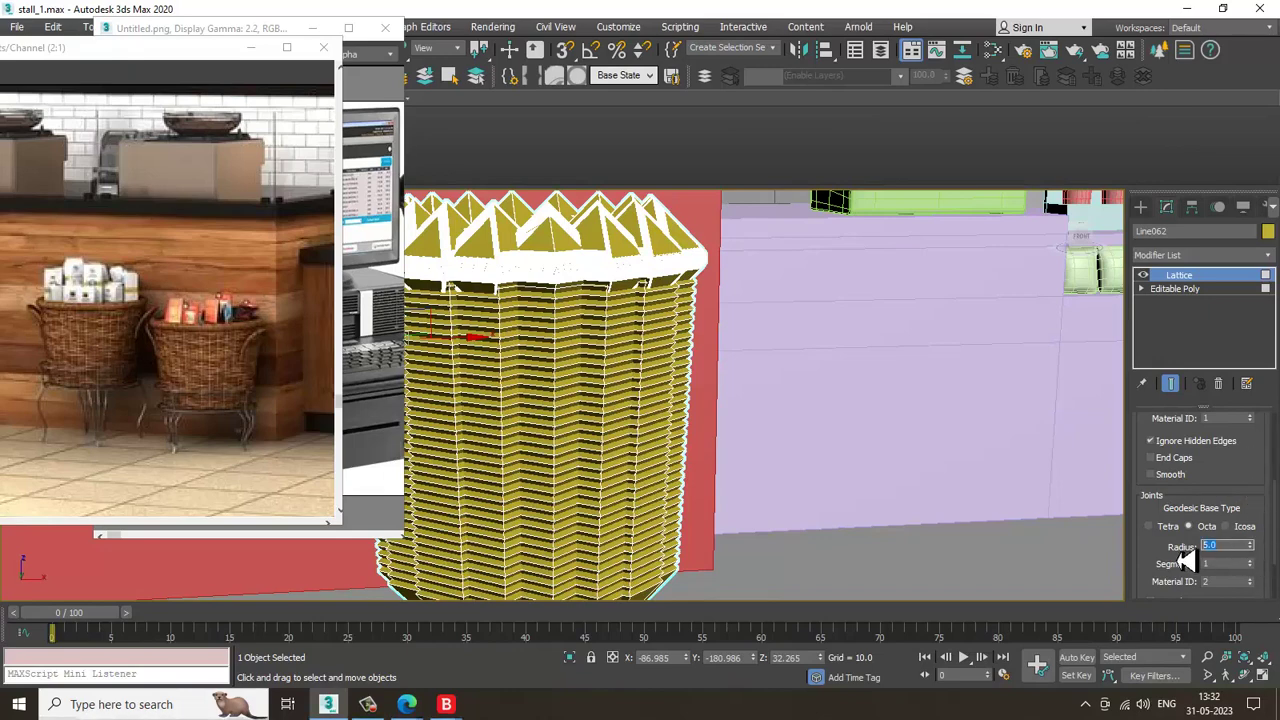
{"action": "type", "text": "1"}
{"action": "key", "text": "Return"}
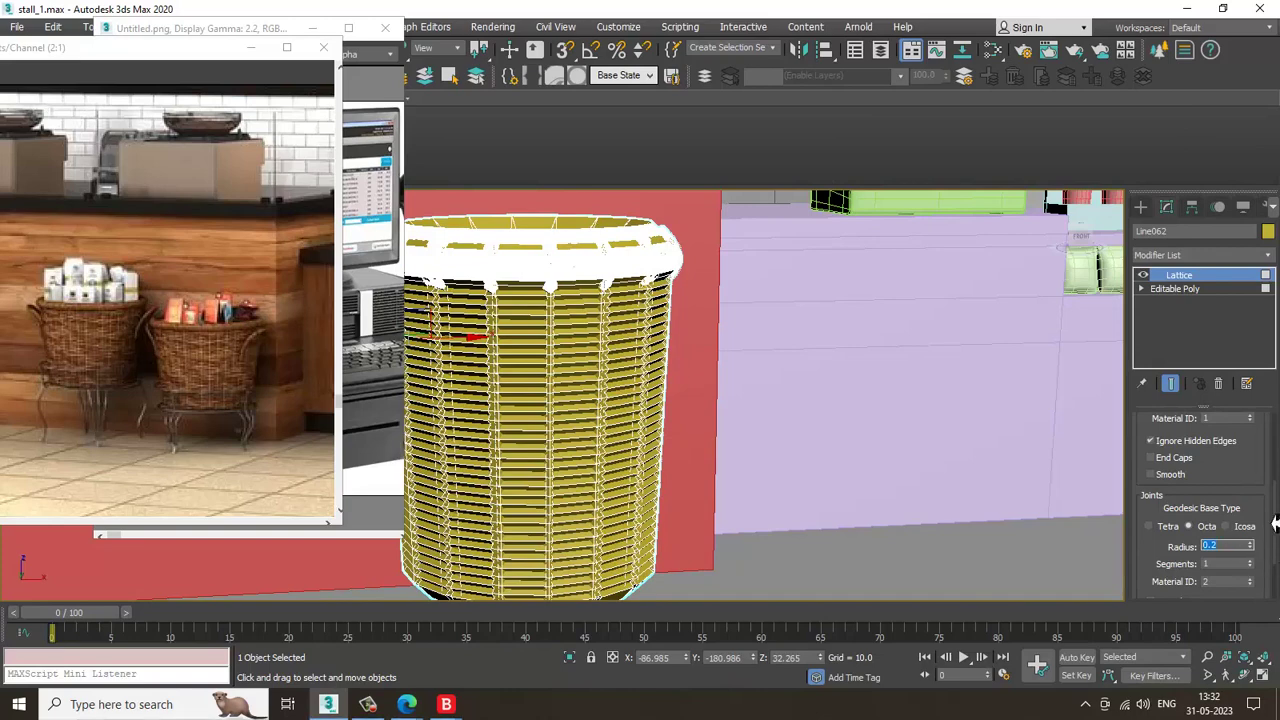
Try lattice strut radii of 0.2 and 0.4 on the basket
{"action": "scroll", "coordinate": [1272, 470], "scroll_direction": "down", "scroll_amount": 3}
{"action": "scroll", "coordinate": [1240, 444], "scroll_direction": "up", "scroll_amount": 5}
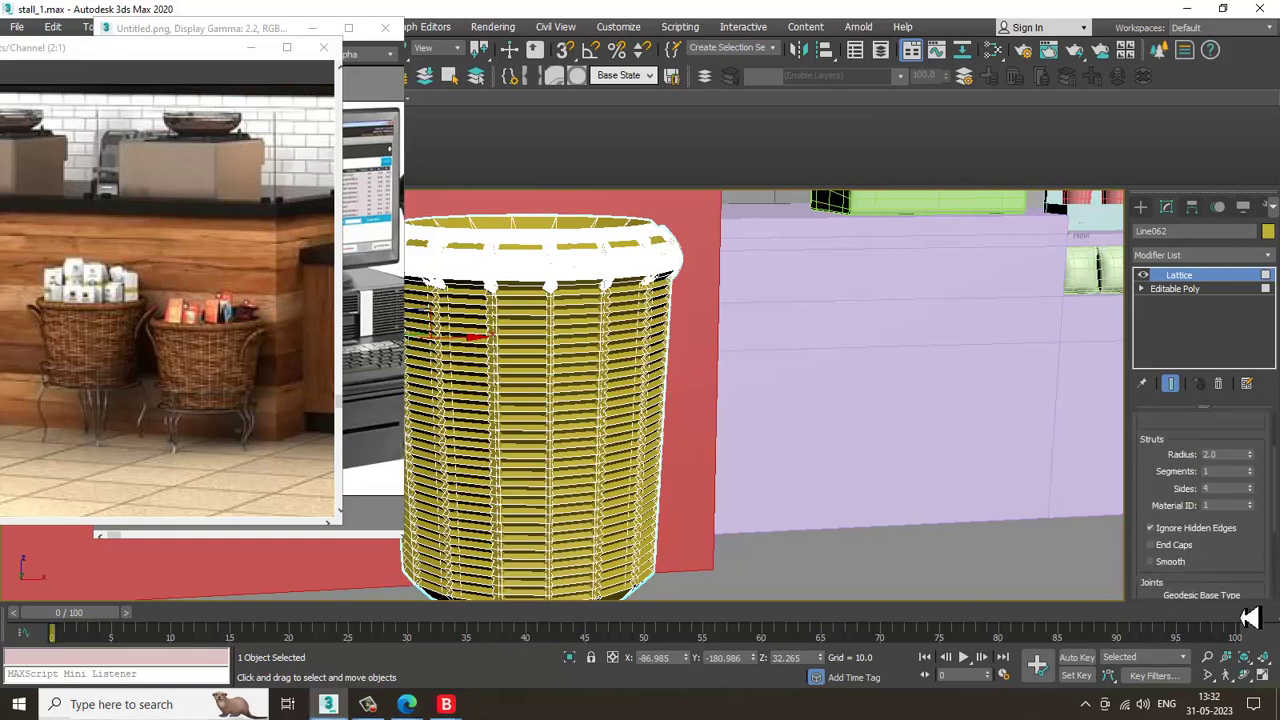
{"action": "left_click", "coordinate": [1238, 512]}
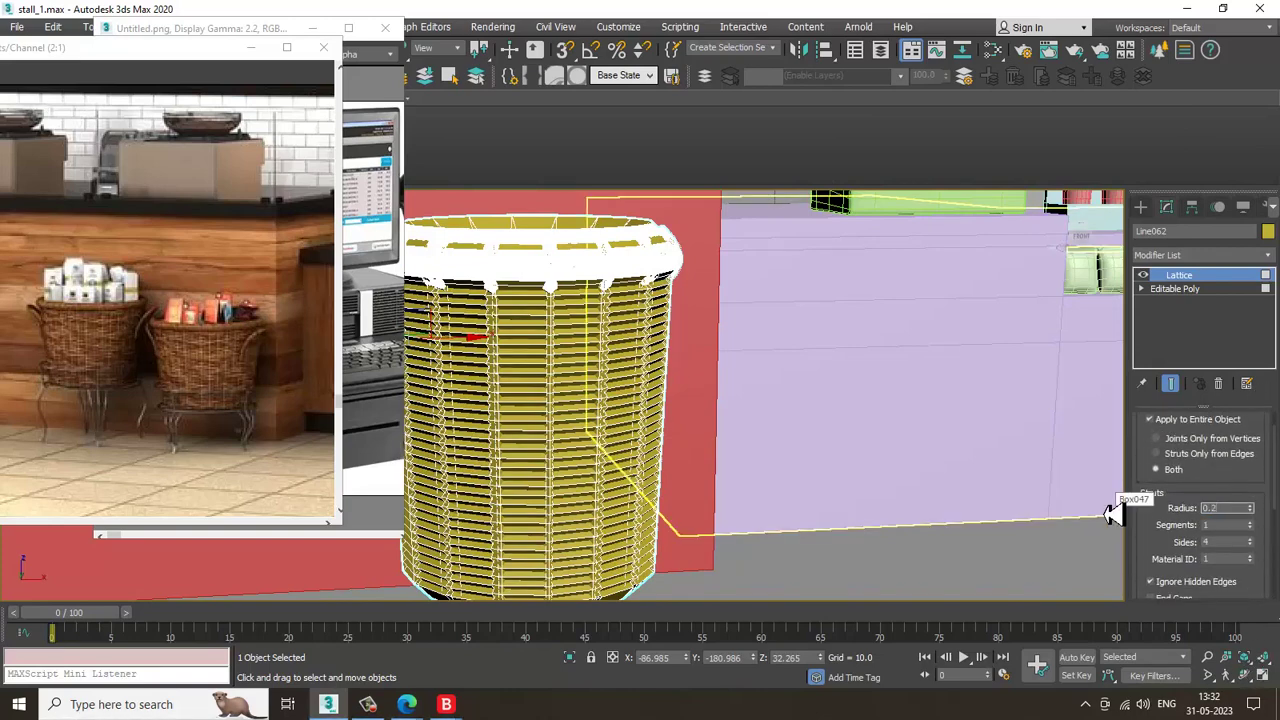
{"action": "type", "text": "0.2"}
{"action": "key", "text": "Return"}
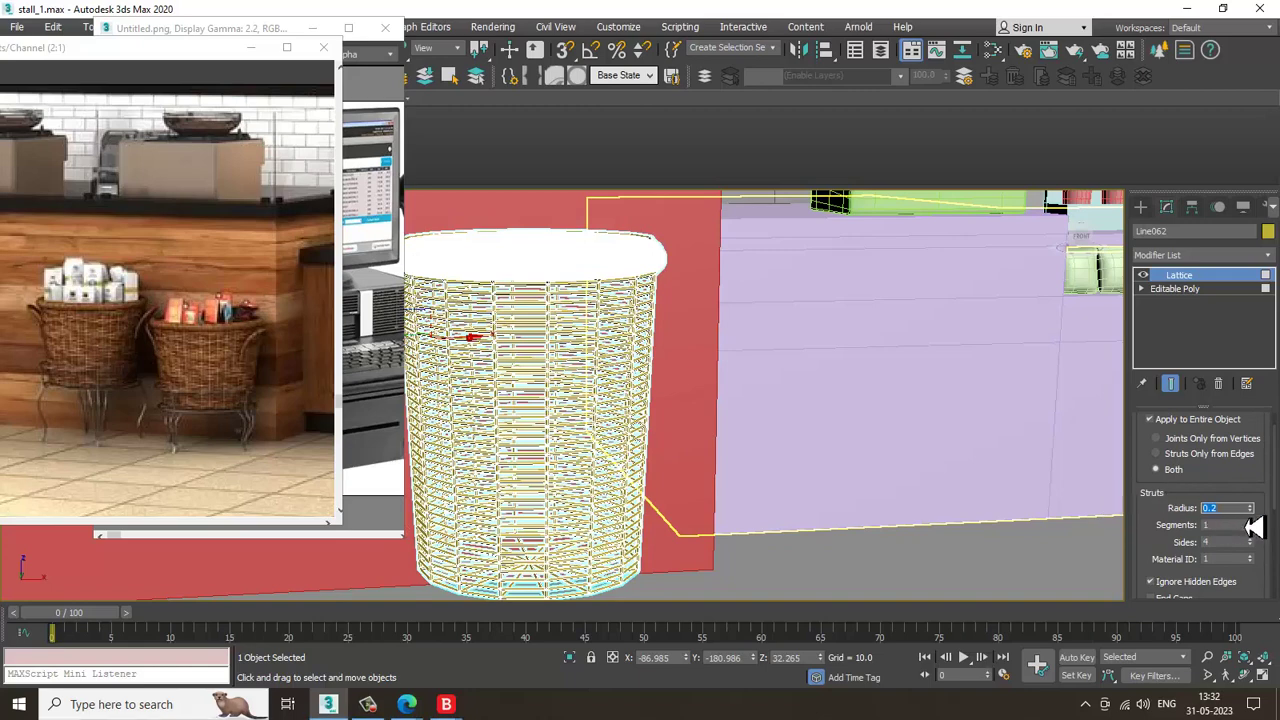
{"action": "type", "text": "1"}
{"action": "key", "text": "Return"}
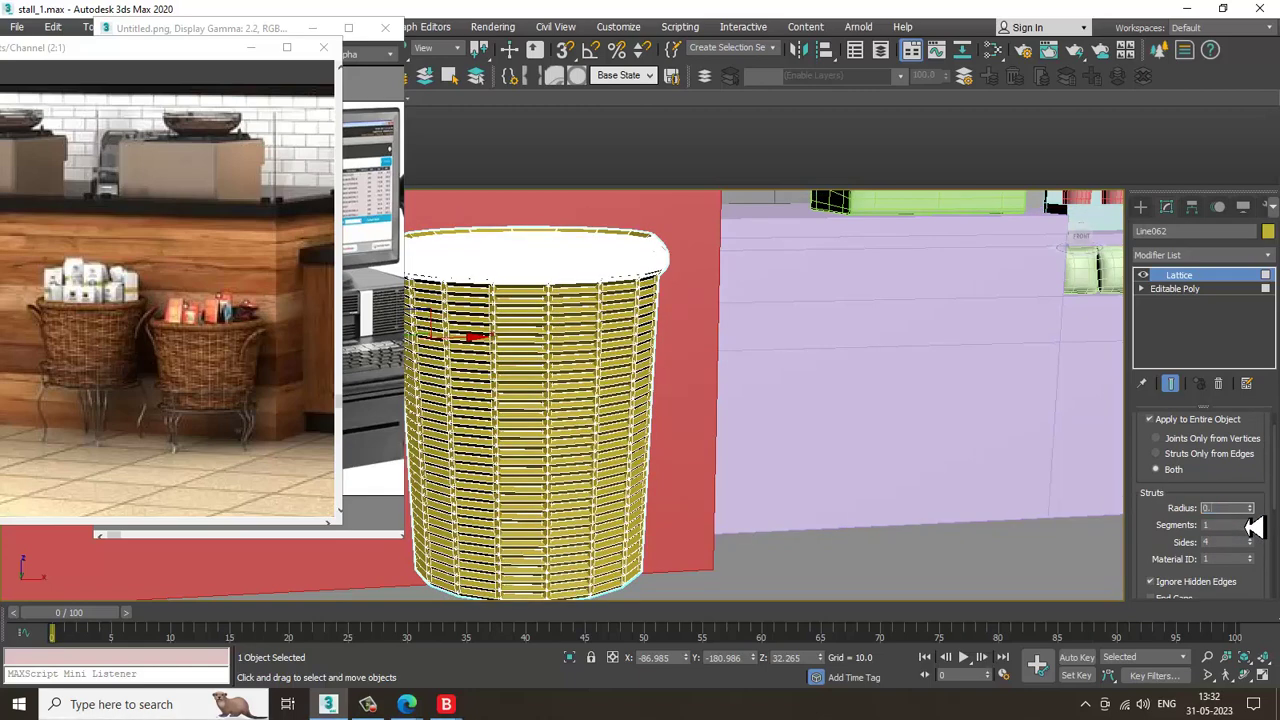
{"action": "middle_click_drag", "start_coordinate": [745, 510], "coordinate": [666, 463], "text": "alt"}
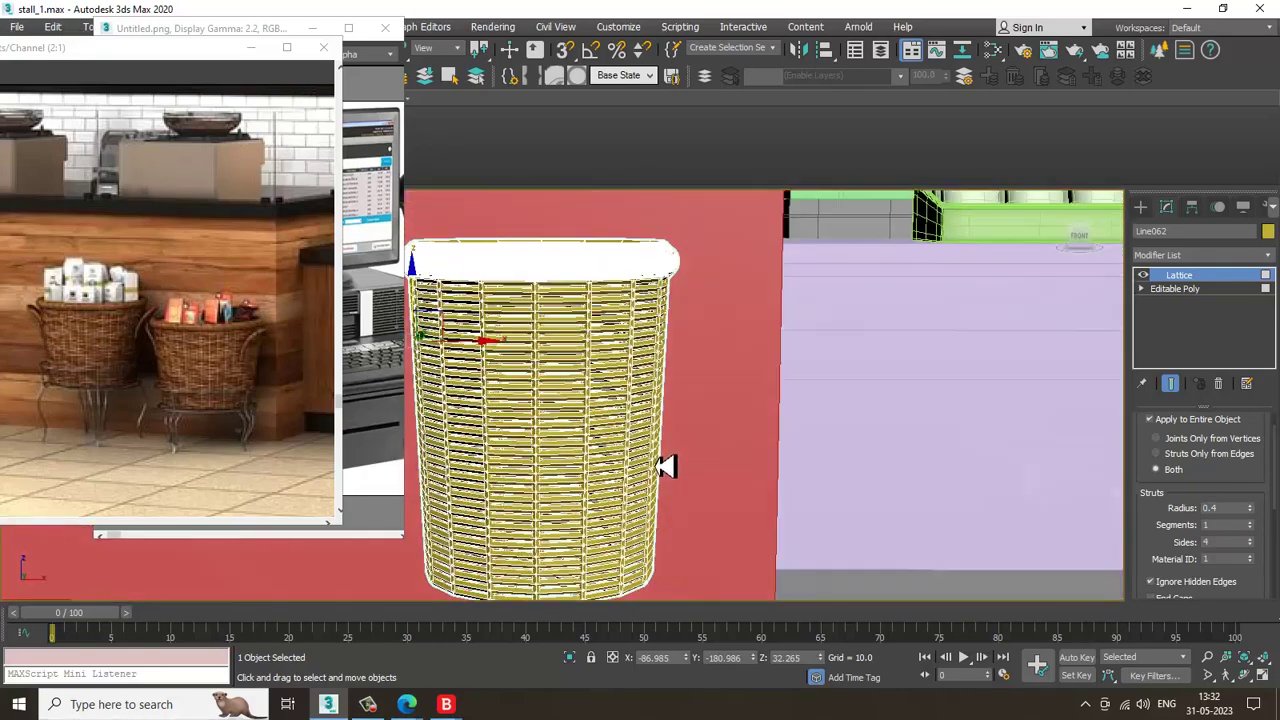
Set the lattice strut radius back to 0.2
{"action": "left_click", "coordinate": [1222, 508]}
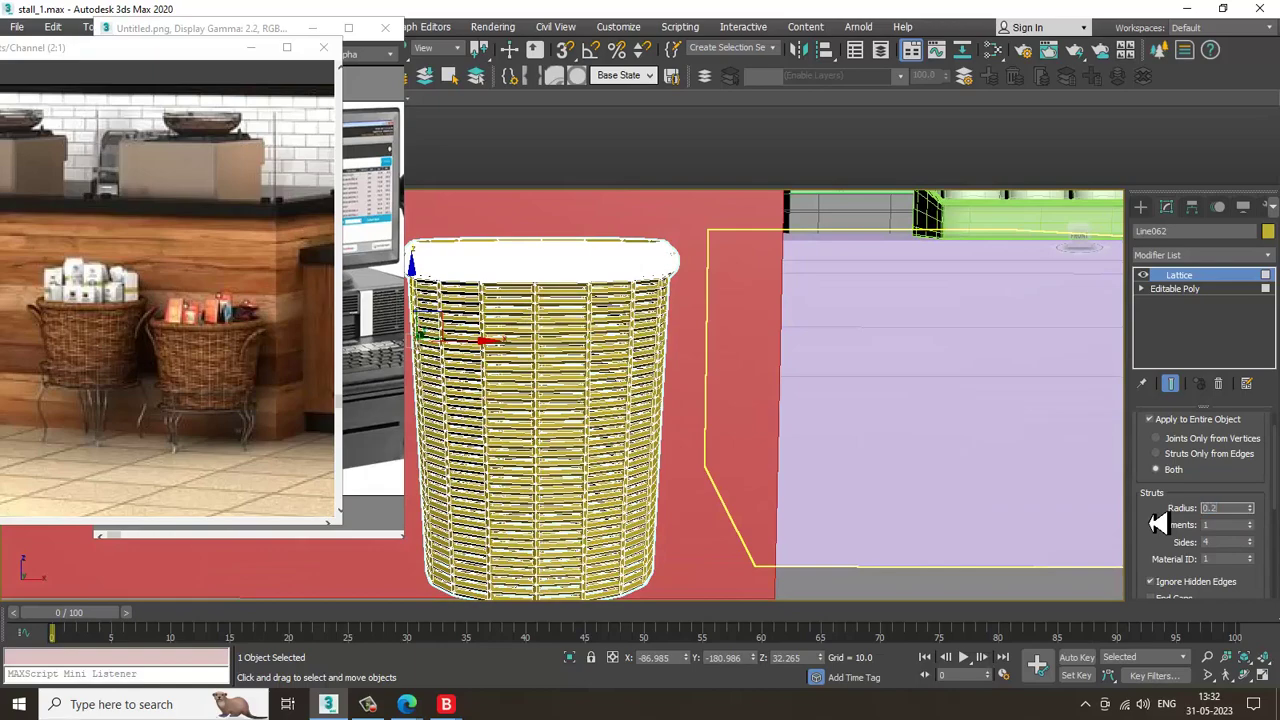
{"action": "type", "text": "0.2"}
{"action": "key", "text": "Return"}
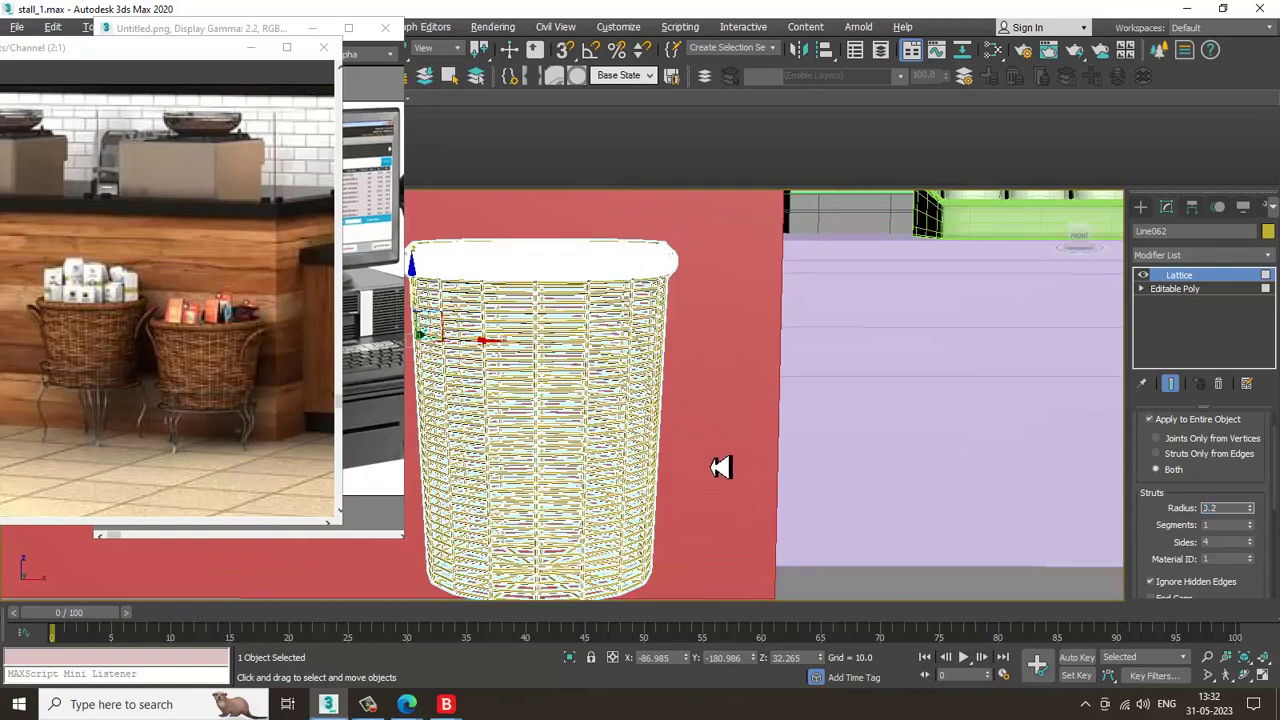
Set the lattice strut radius of the basket to 0.3
{"action": "scroll", "coordinate": [720, 455], "scroll_direction": "down", "scroll_amount": 10}
{"action": "scroll", "coordinate": [797, 429], "scroll_direction": "up", "scroll_amount": 10}
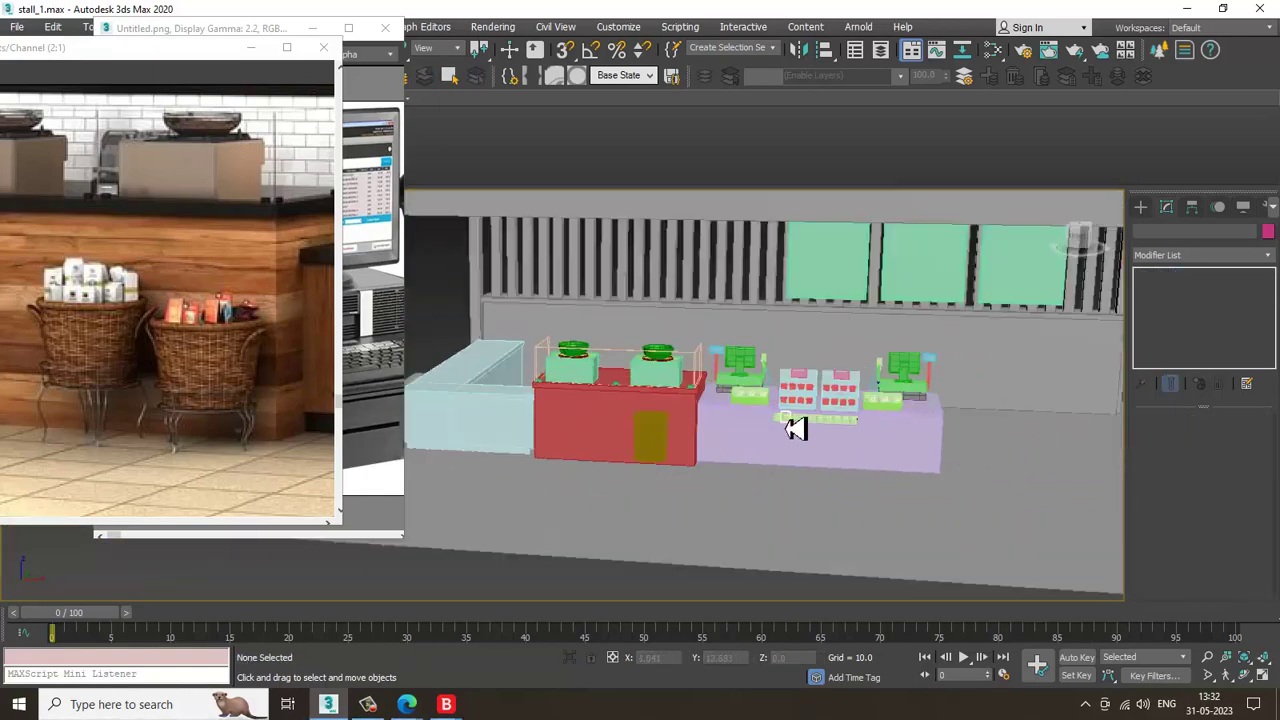
{"action": "left_click", "coordinate": [653, 386]}
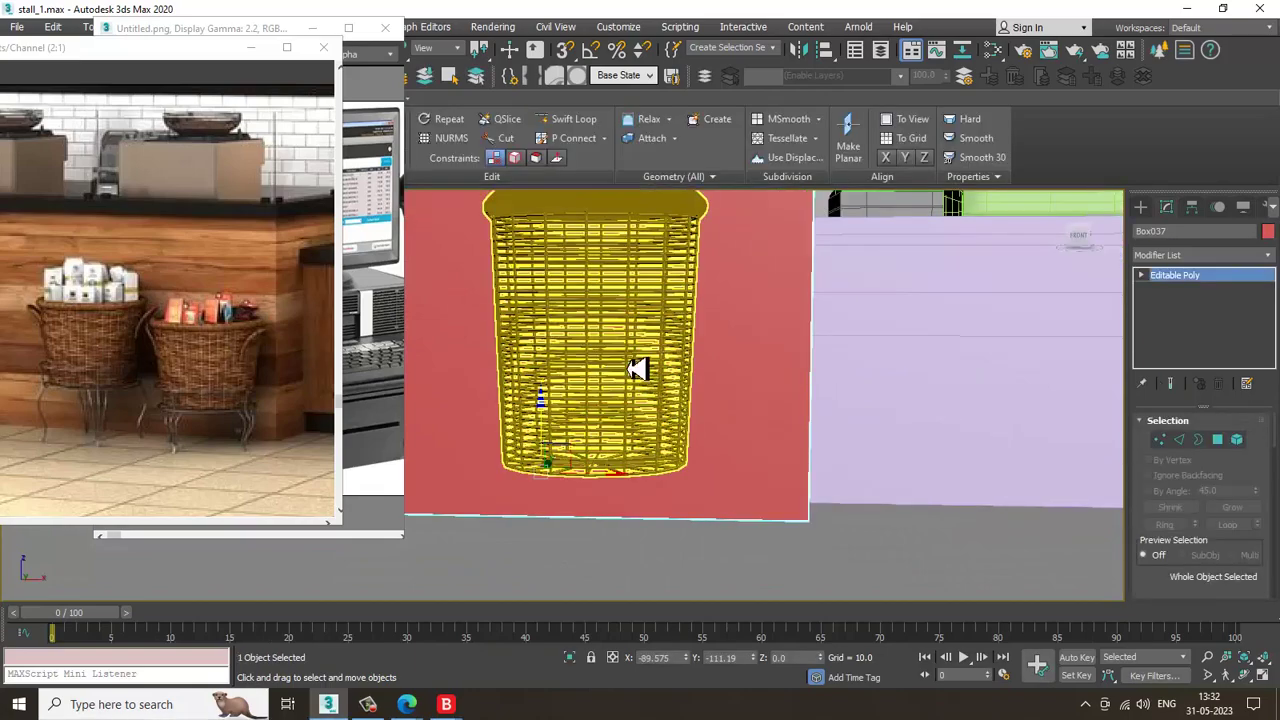
{"action": "left_click", "coordinate": [646, 368]}
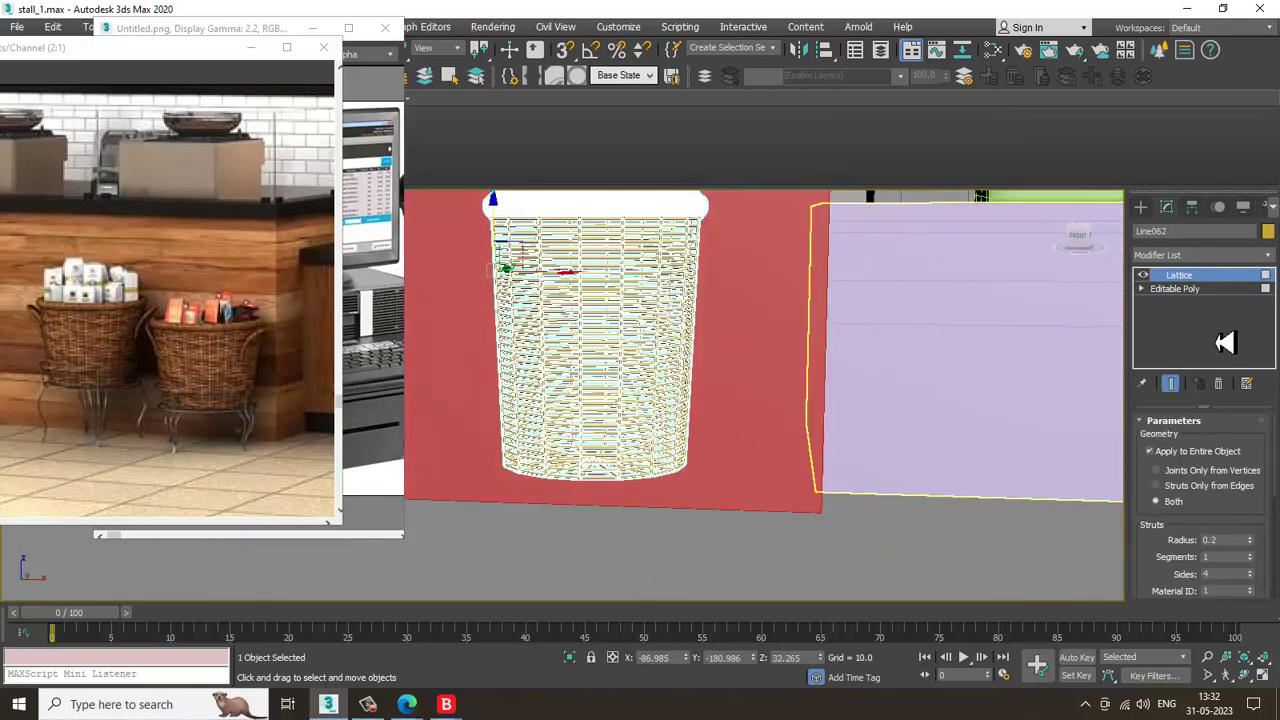
{"action": "left_click_drag", "start_coordinate": [1234, 541], "coordinate": [1152, 535]}
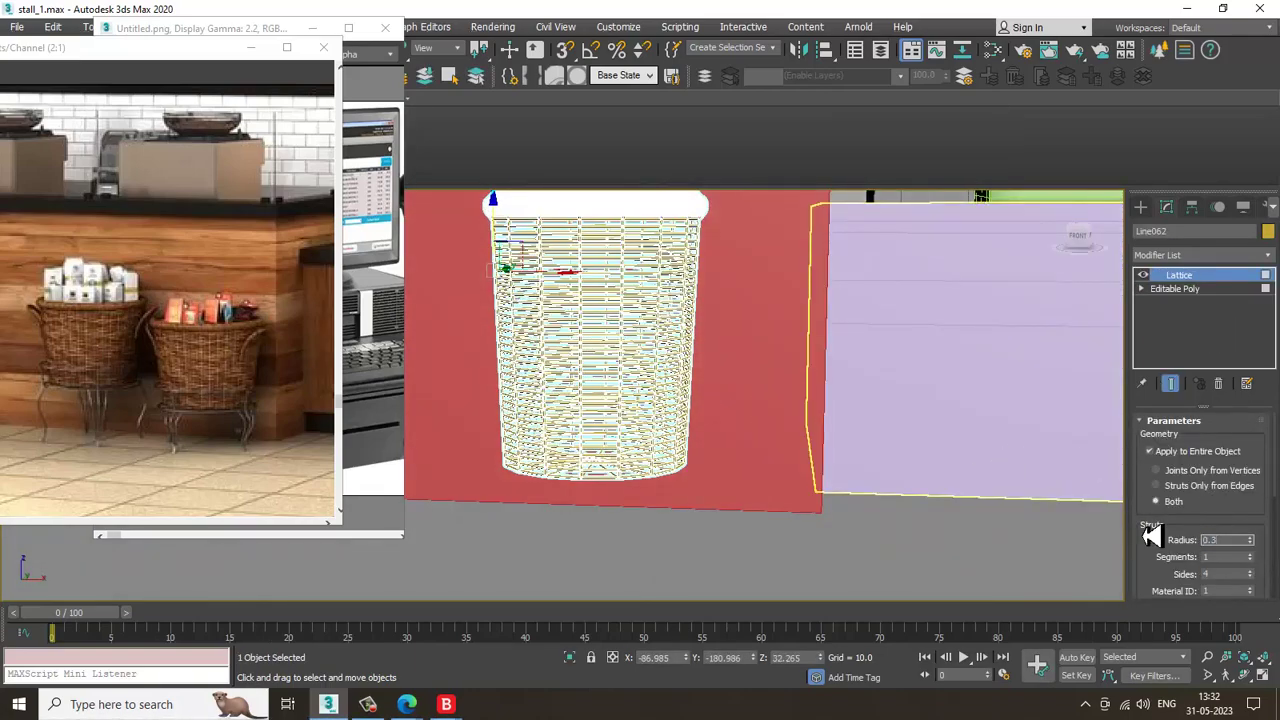
{"action": "type", "text": "0.3"}
{"action": "key", "text": "Return"}
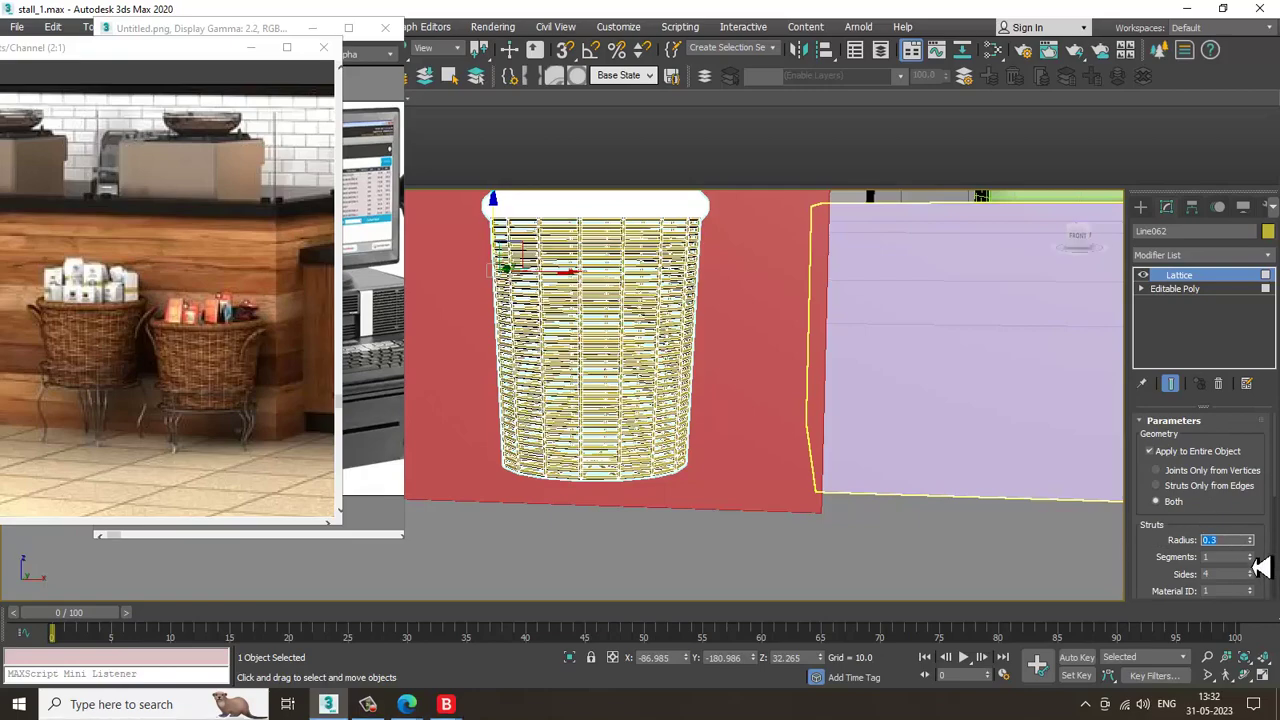
Increase the basket's lattice strut segments to 3
{"action": "left_click", "coordinate": [1251, 555]}
{"action": "middle_click_drag", "start_coordinate": [602, 343], "coordinate": [597, 356], "text": "alt"}
{"action": "scroll", "coordinate": [597, 356], "scroll_direction": "up", "scroll_amount": 3}
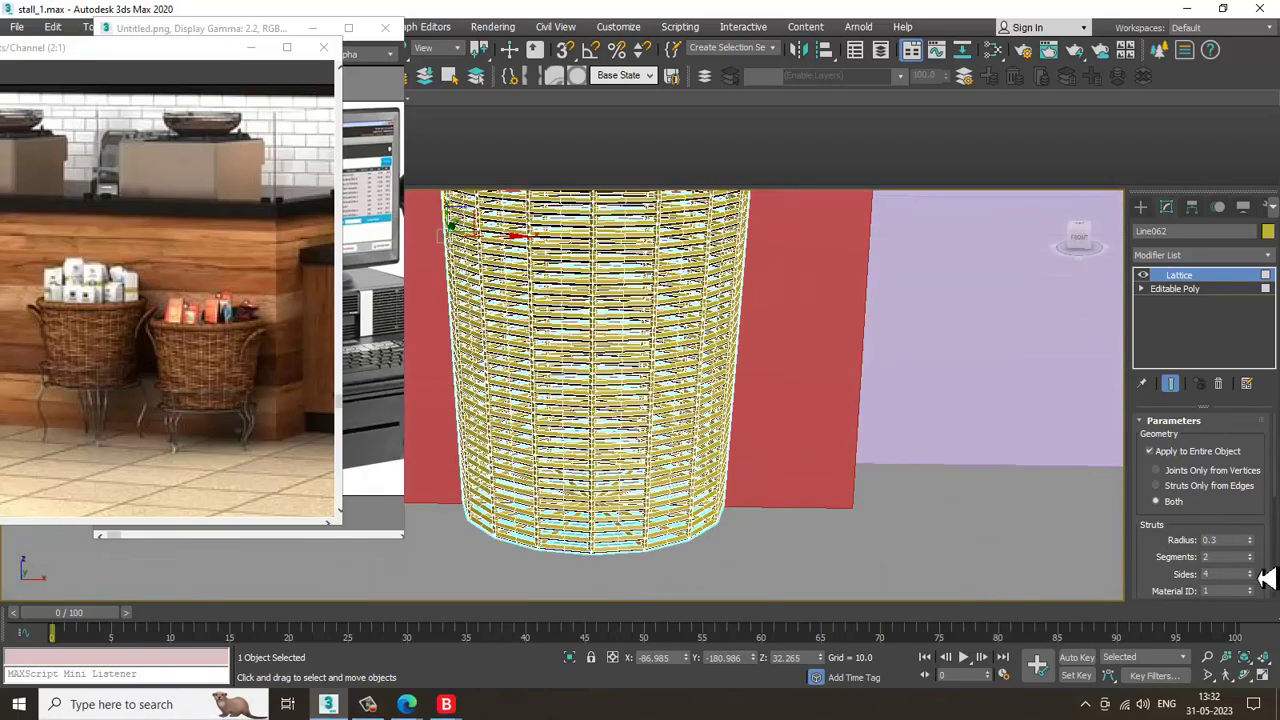
{"action": "left_click", "coordinate": [1251, 556]}
{"action": "mouse_move", "coordinate": [685, 423]}
{"action": "middle_mouse_down", "text": "alt"}
{"action": "mouse_move", "coordinate": [663, 416]}
{"action": "mouse_move", "coordinate": [680, 423]}
{"action": "middle_mouse_up", "text": "alt"}
{"action": "middle_click_drag", "start_coordinate": [680, 322], "coordinate": [702, 393]}
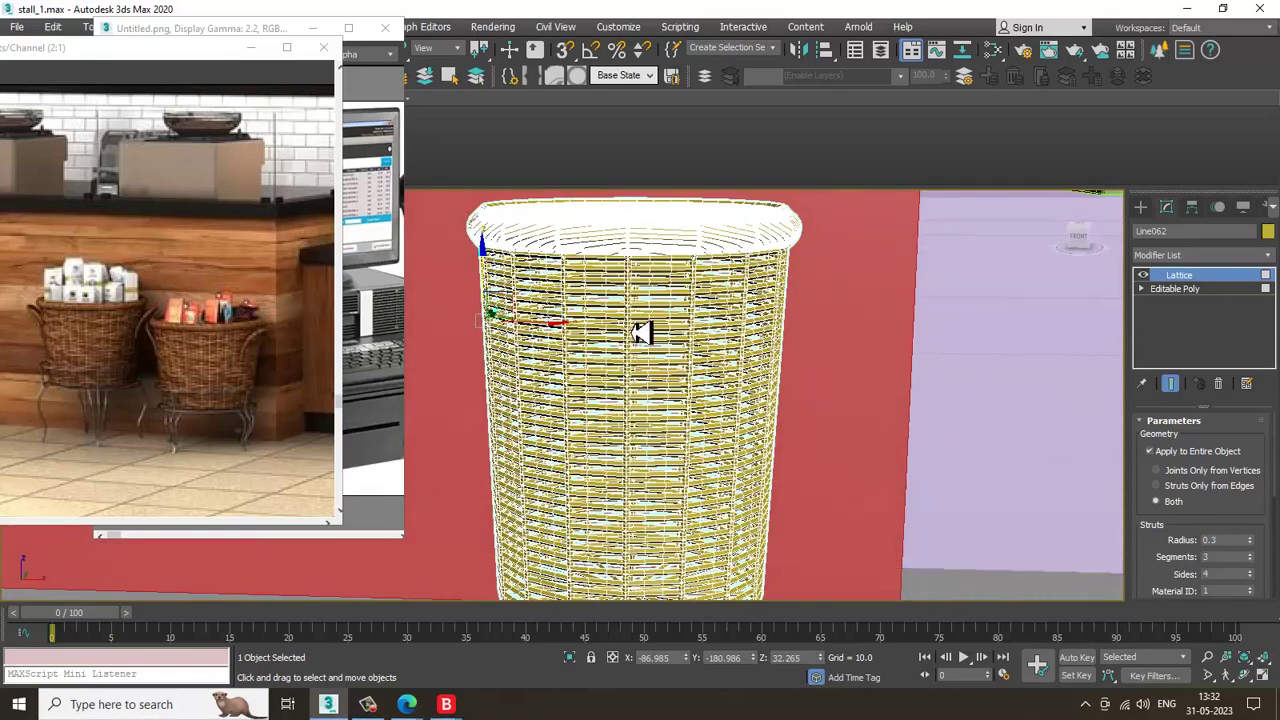
Convert the latticed basket to an editable poly
{"action": "scroll", "coordinate": [656, 330], "scroll_direction": "down", "scroll_amount": 3}
{"action": "right_click", "coordinate": [656, 330]}
{"action": "mouse_move", "coordinate": [749, 480]}
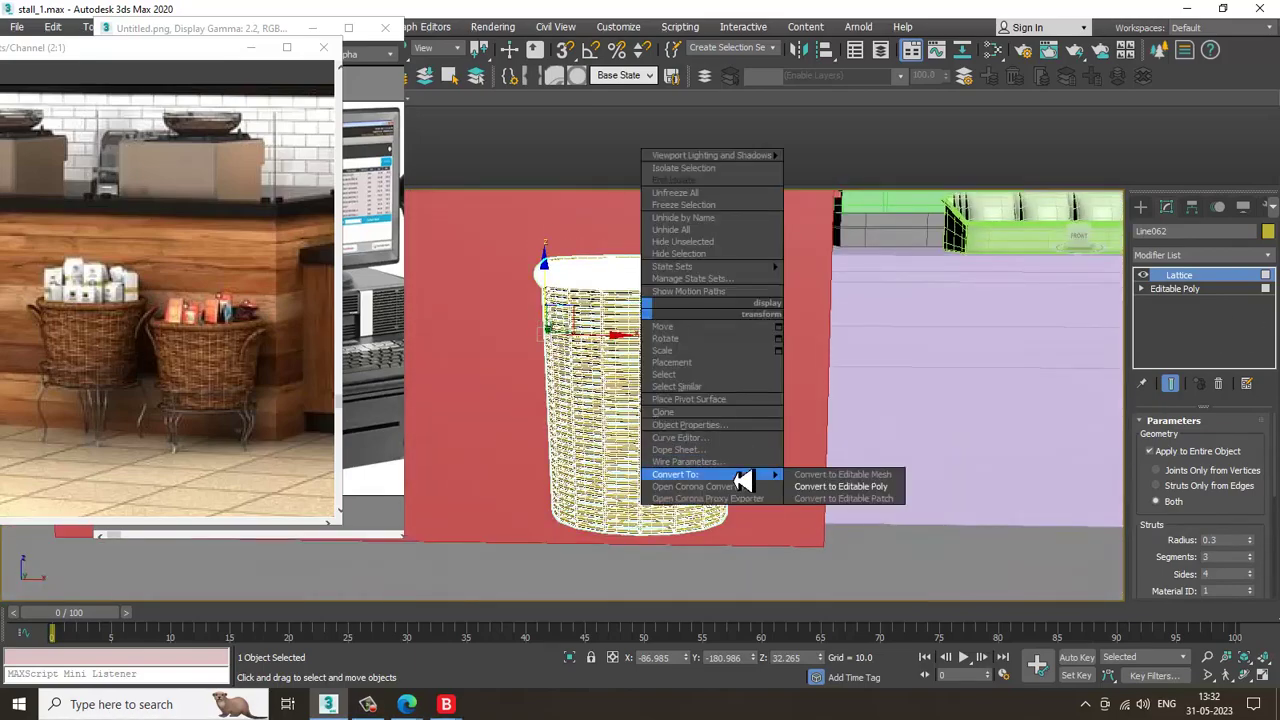
{"action": "left_click", "coordinate": [895, 491]}
Add a Taper modifier to the basket and try a taper amount of 0.12
{"action": "left_click", "coordinate": [1205, 255]}
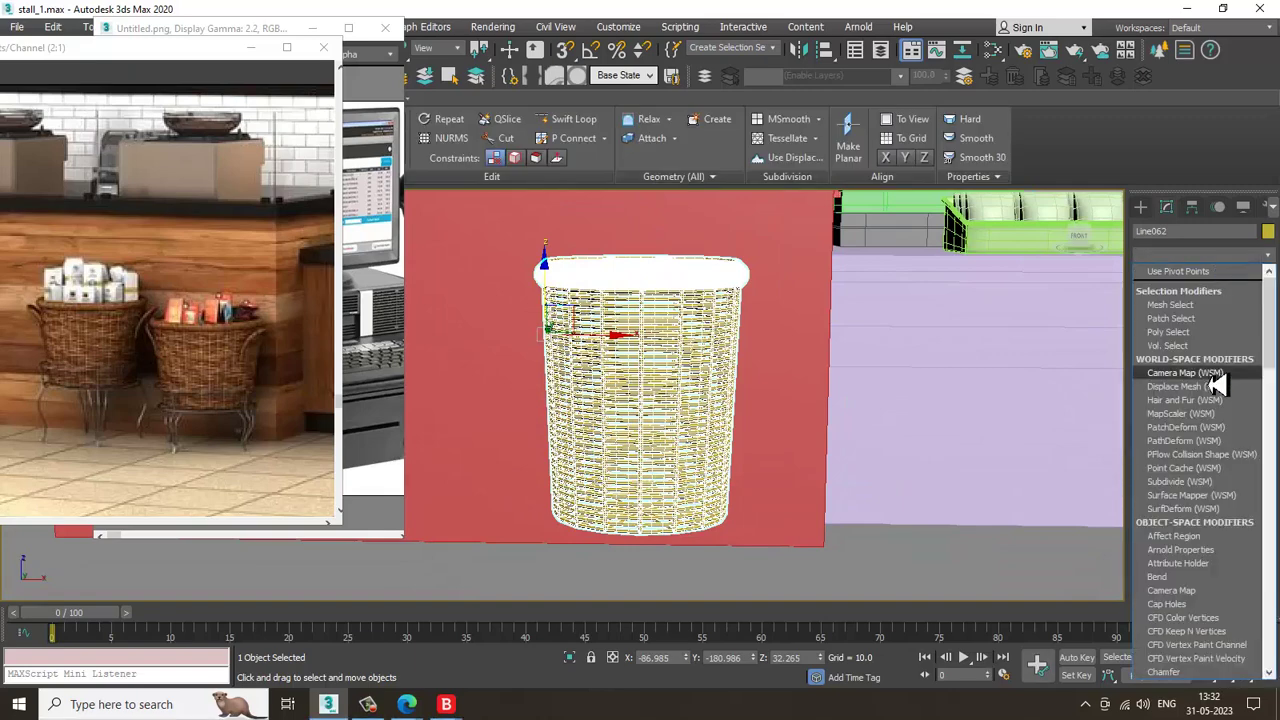
{"action": "key", "text": "t"}
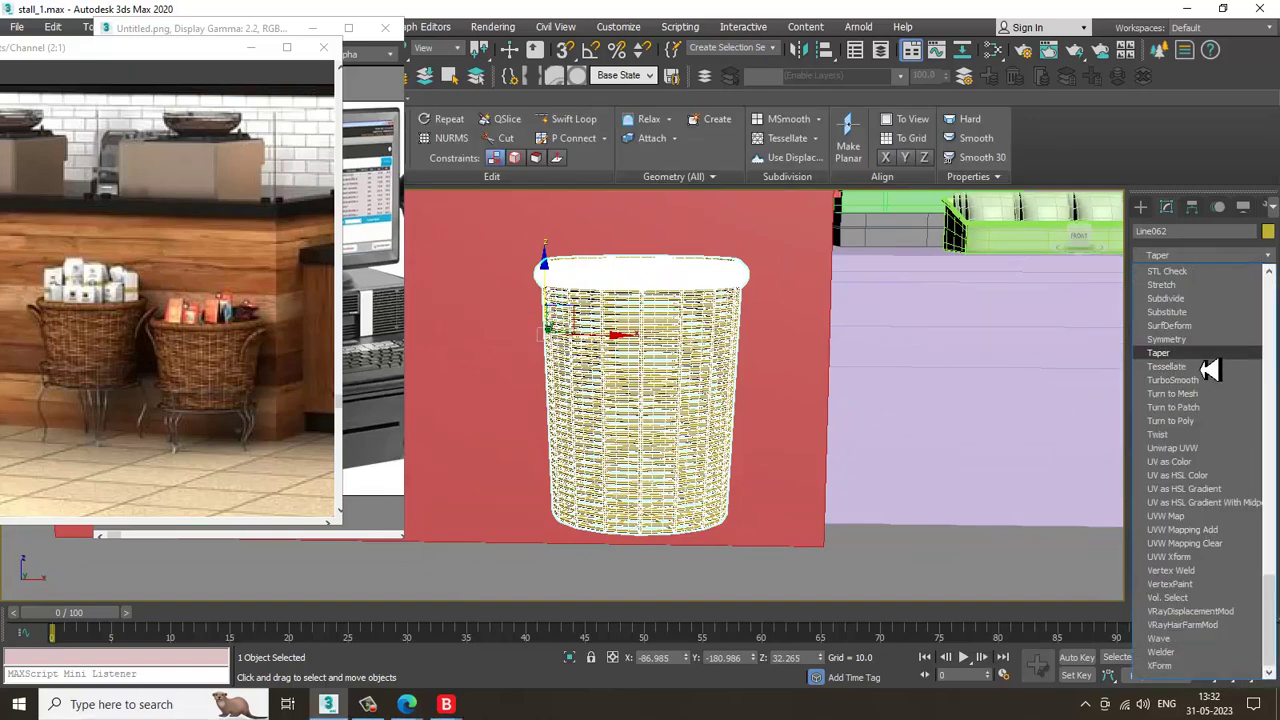
{"action": "left_click", "coordinate": [1205, 353]}
{"action": "left_click_drag", "start_coordinate": [1248, 458], "coordinate": [1248, 450]}
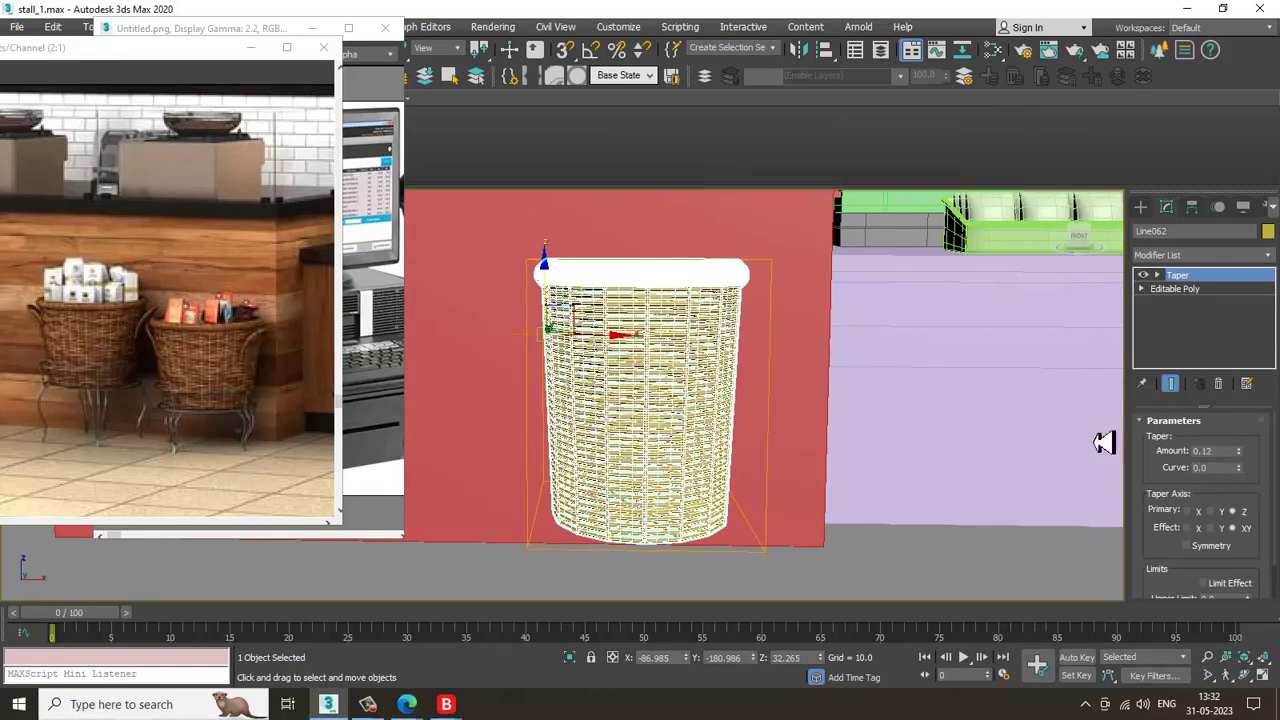
{"action": "key", "text": "ctrl+z"}
{"action": "middle_click_drag", "start_coordinate": [648, 318], "coordinate": [643, 367], "text": "alt"}
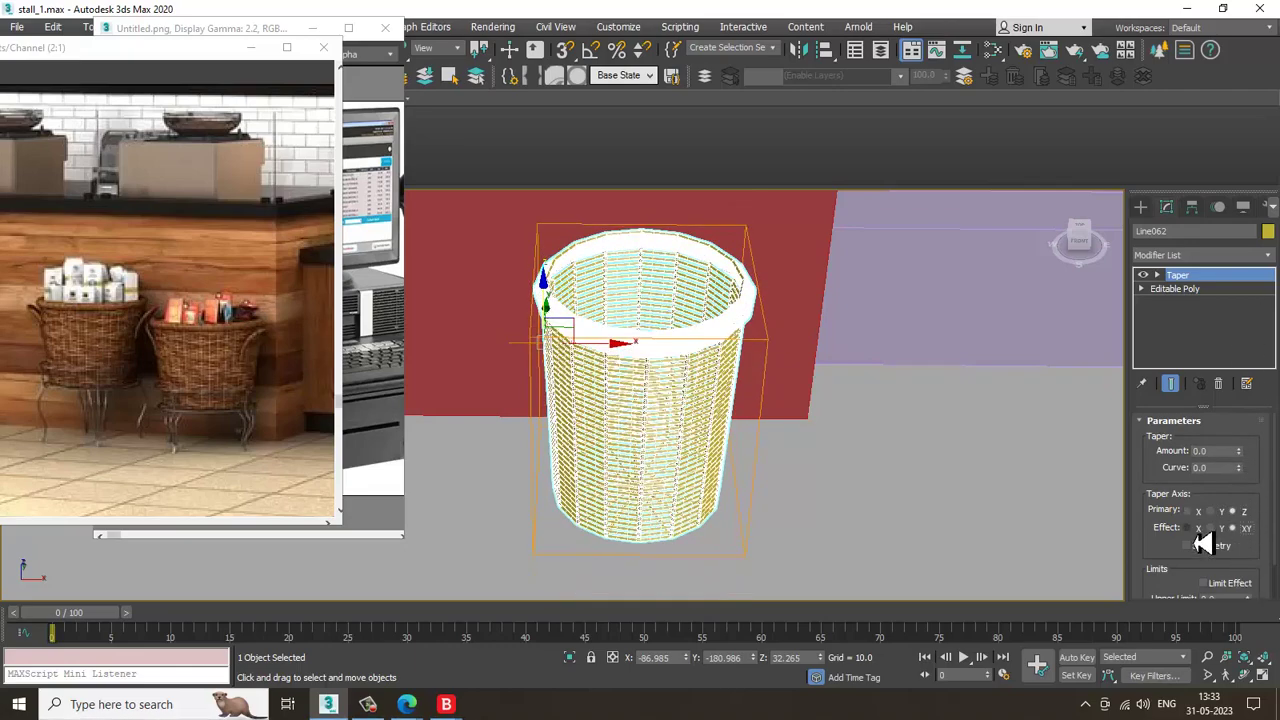
Try tapering the basket with other axis settings, including primary axis Y, effect X and an amount of 0.25
{"action": "left_click_drag", "start_coordinate": [1244, 460], "coordinate": [1252, 417]}
{"action": "key", "text": "ctrl+z"}
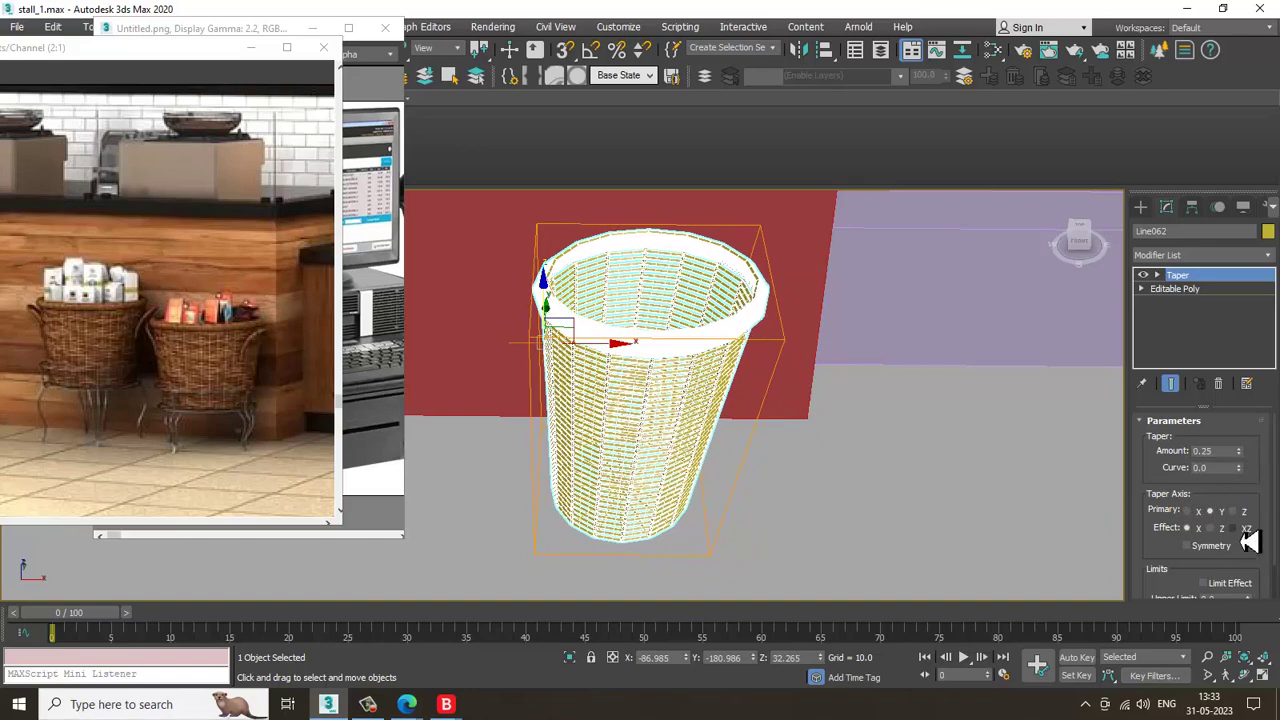
{"action": "left_click_drag", "start_coordinate": [1241, 453], "coordinate": [1239, 412]}
{"action": "key", "text": "ctrl+z"}
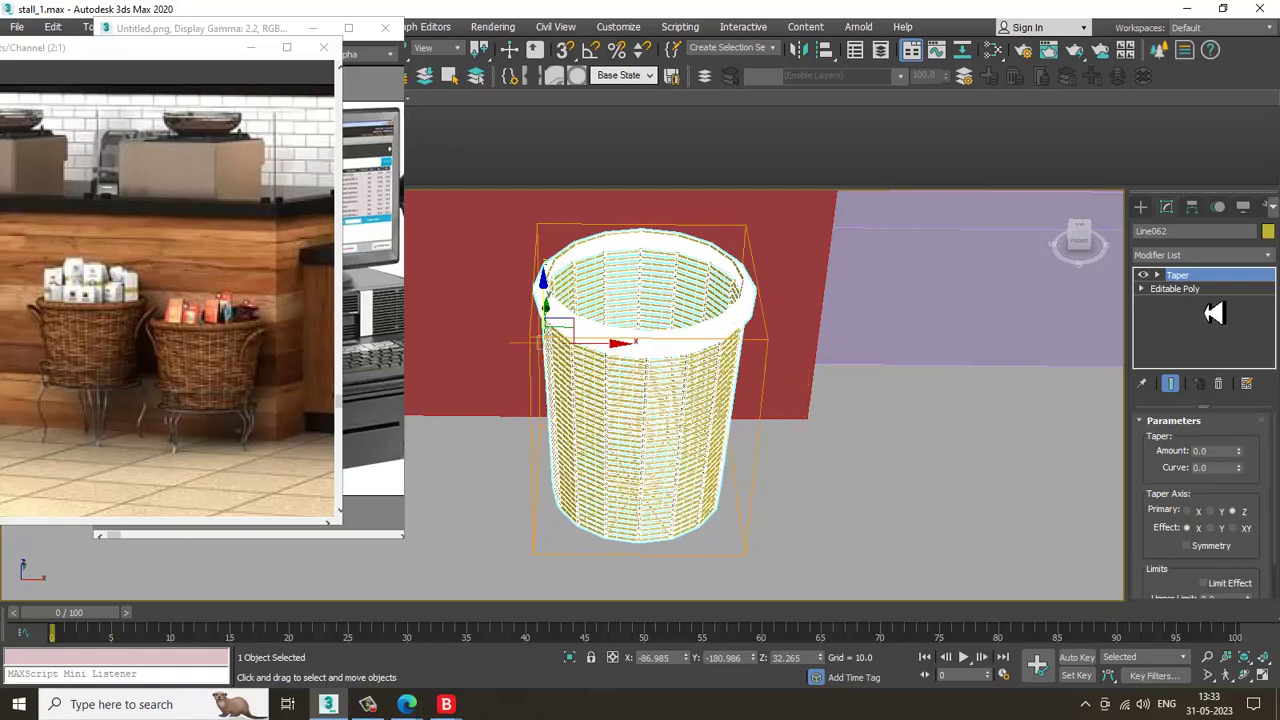
Collapse the basket to an editable poly and center its pivot to the object
{"action": "right_click", "coordinate": [593, 398]}
{"action": "mouse_move", "coordinate": [700, 550]}
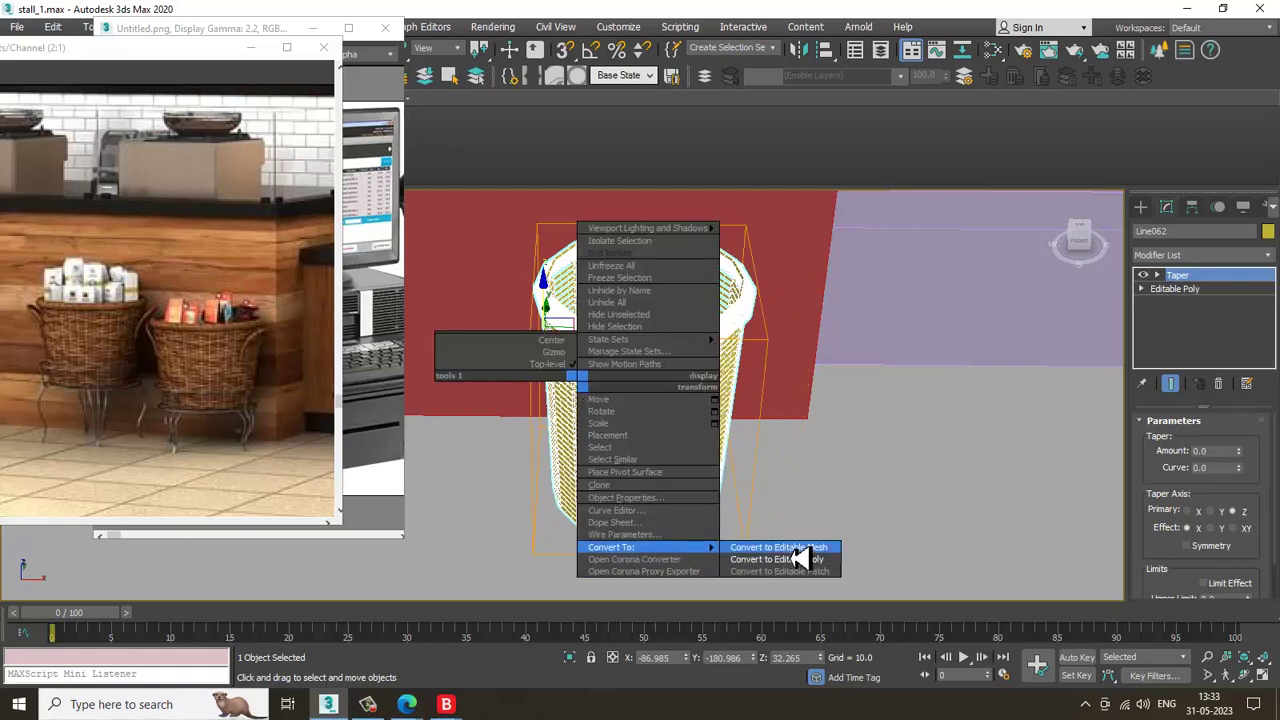
{"action": "left_click", "coordinate": [805, 567]}
{"action": "left_click", "coordinate": [1191, 207]}
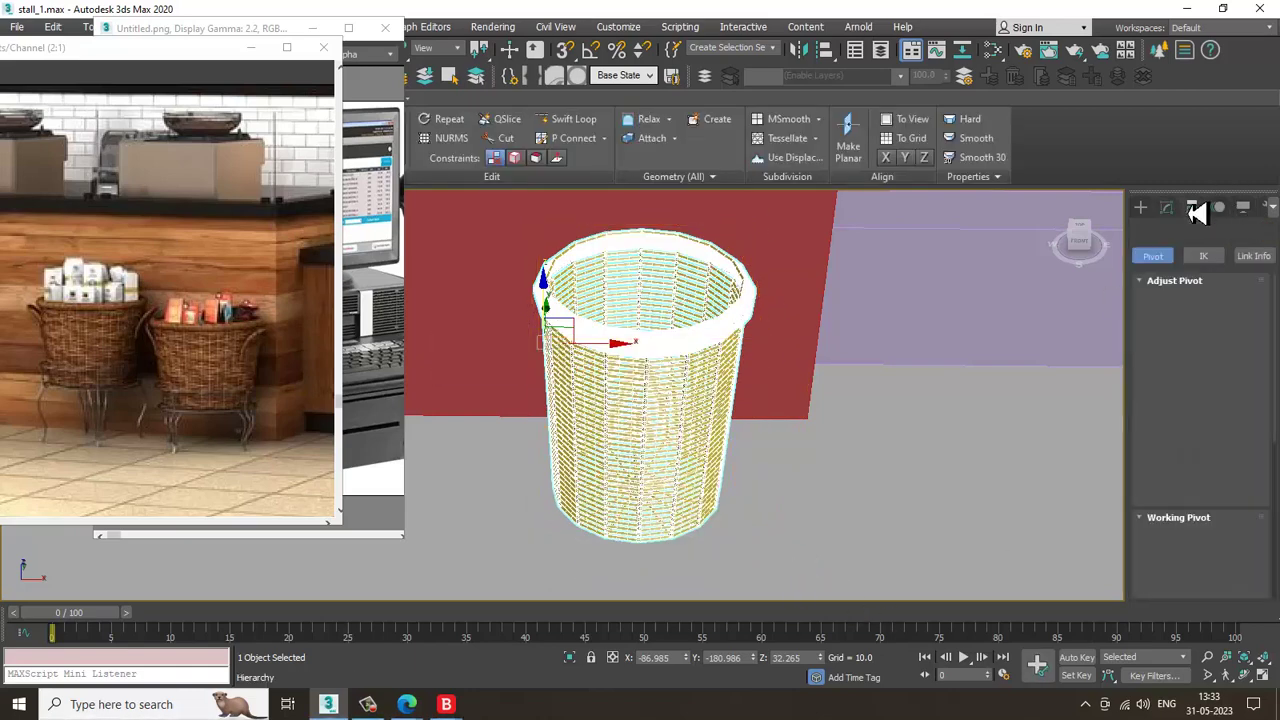
{"action": "left_click", "coordinate": [1205, 317]}
{"action": "left_click", "coordinate": [1232, 402]}
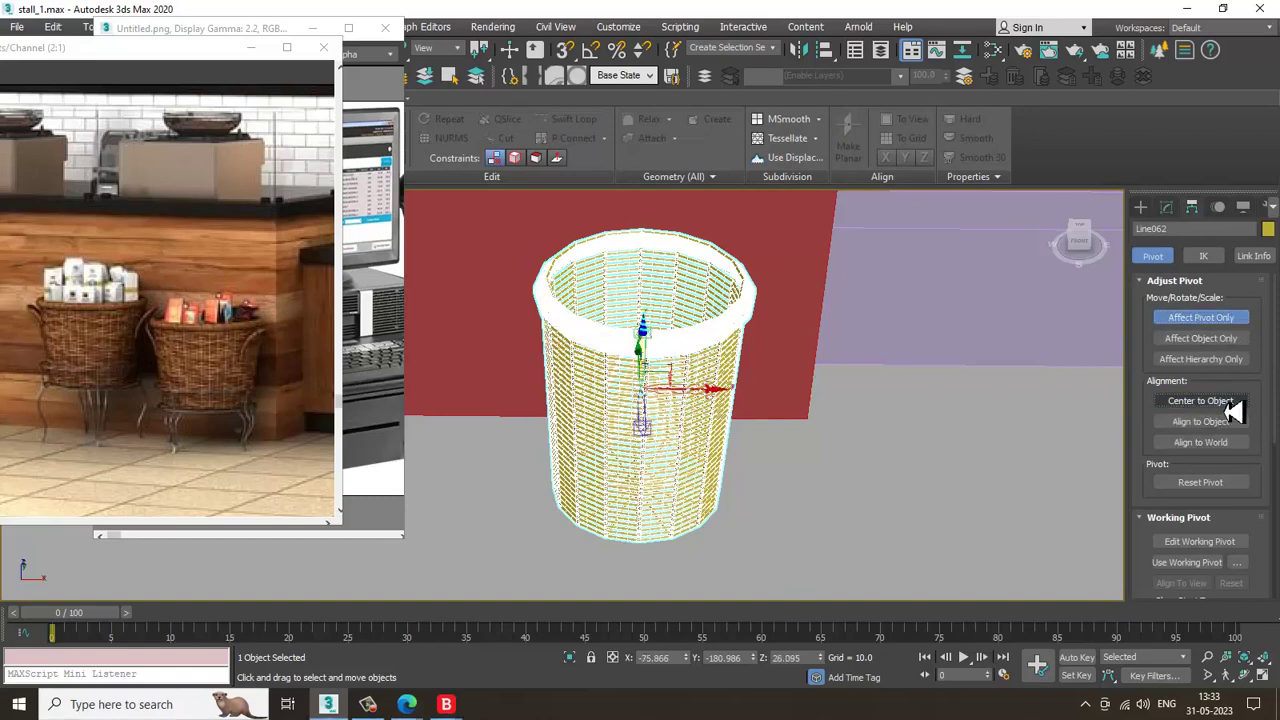
{"action": "left_click", "coordinate": [1205, 317]}
{"action": "left_click", "coordinate": [1168, 208]}
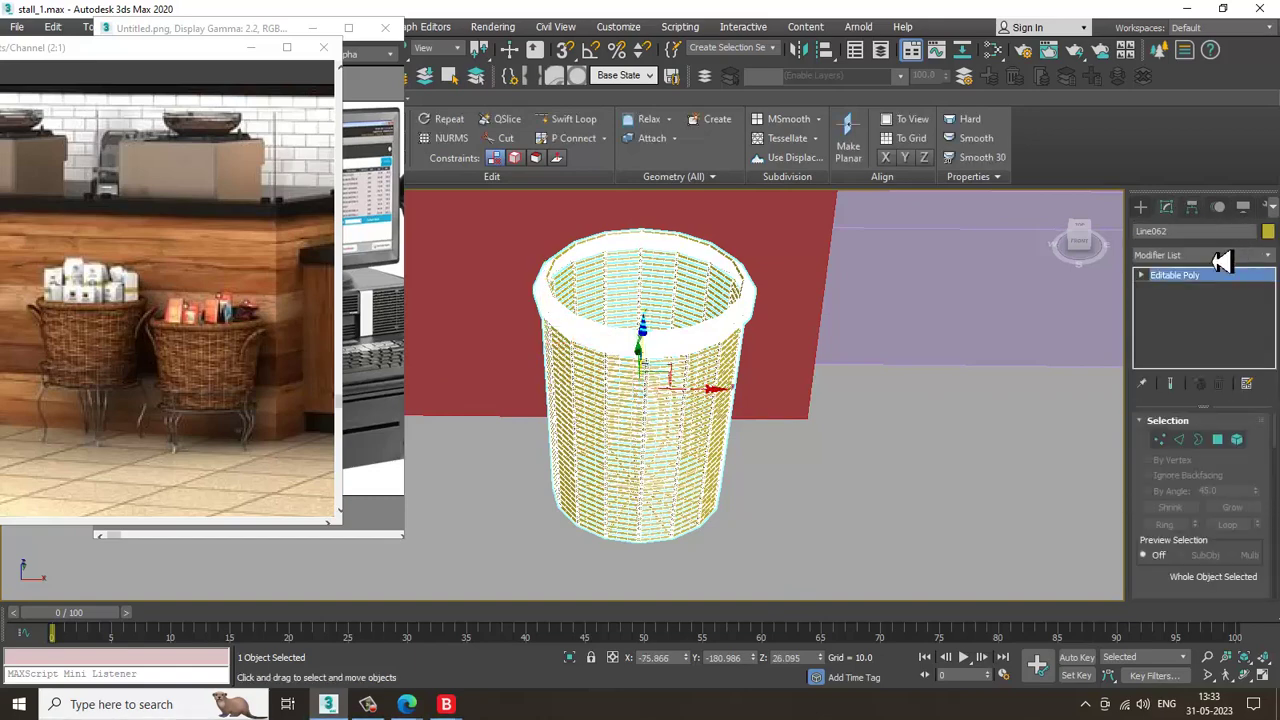
Apply a Taper modifier to the basket with primary axis Y, effect X and an amount of 0.15
{"action": "left_click", "coordinate": [1220, 255]}
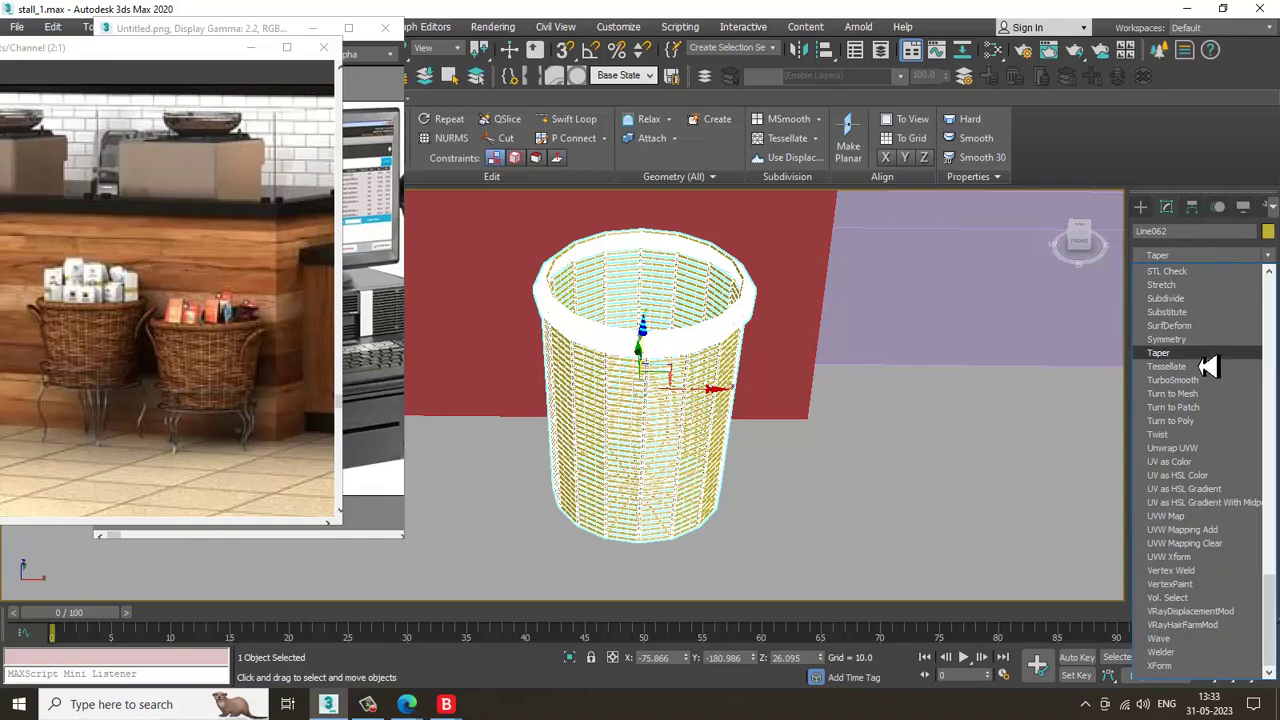
{"action": "left_click", "coordinate": [1205, 354]}
{"action": "left_click_drag", "start_coordinate": [1238, 450], "coordinate": [1272, 471]}
{"action": "key", "text": "ctrl+z"}
{"action": "middle_click_drag", "start_coordinate": [580, 423], "coordinate": [766, 367], "text": "alt"}
{"action": "left_click", "coordinate": [1186, 527]}
{"action": "middle_click_drag", "start_coordinate": [737, 449], "coordinate": [713, 478], "text": "alt"}
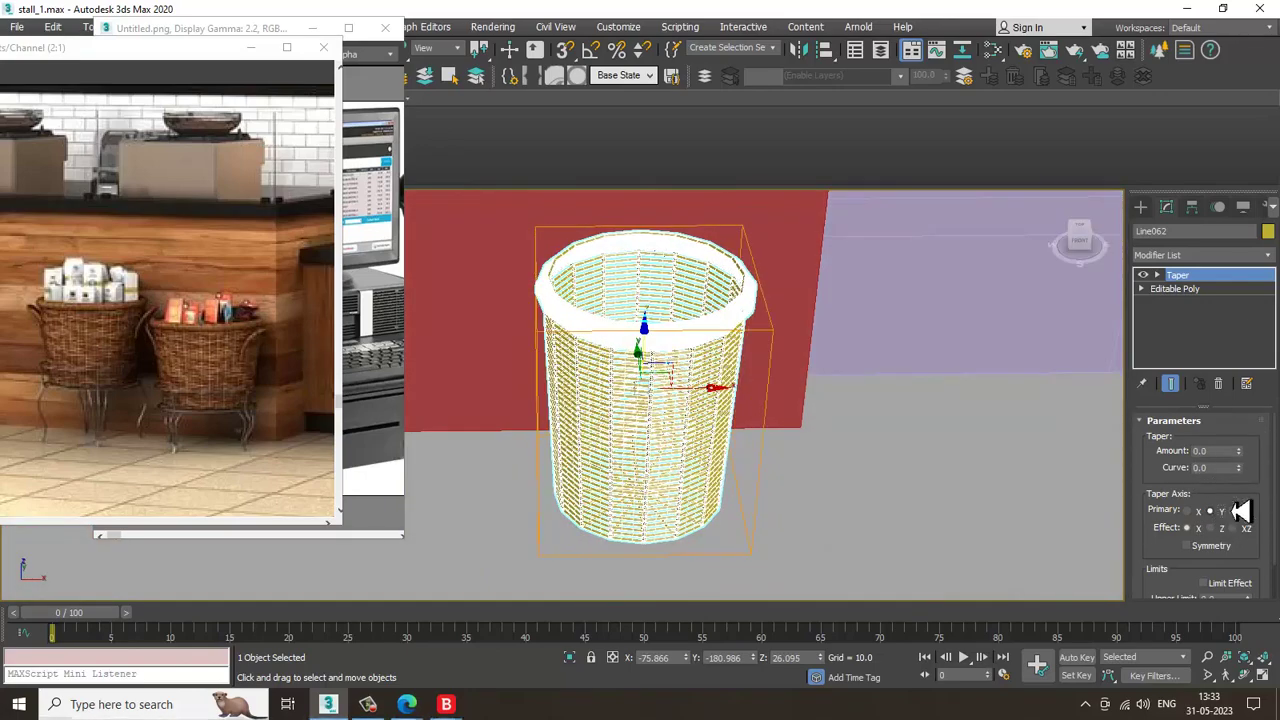
{"action": "mouse_move", "coordinate": [1240, 451]}
{"action": "left_mouse_down"}
{"action": "mouse_move", "coordinate": [1249, 429]}
{"action": "mouse_move", "coordinate": [1272, 450]}
{"action": "mouse_move", "coordinate": [1260, 452]}
{"action": "left_mouse_up"}
{"action": "middle_click_drag", "start_coordinate": [704, 437], "coordinate": [1238, 487], "text": "alt"}
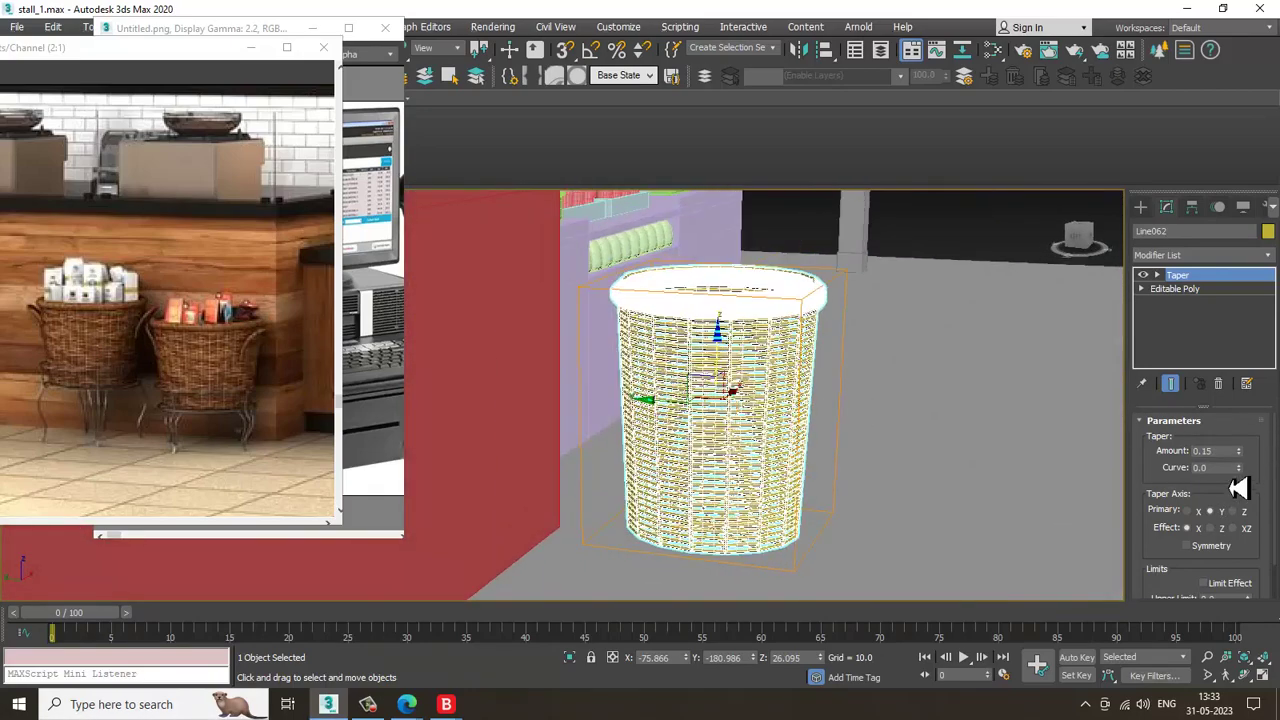
Try another taper amount on the basket
{"action": "left_click_drag", "start_coordinate": [1238, 451], "coordinate": [1249, 432]}
{"action": "middle_click_drag", "start_coordinate": [845, 509], "coordinate": [775, 403], "text": "alt"}
{"action": "key", "text": "ctrl+z"}
Convert the tapered basket to an editable poly
{"action": "scroll", "coordinate": [797, 438], "scroll_direction": "down", "scroll_amount": 4}
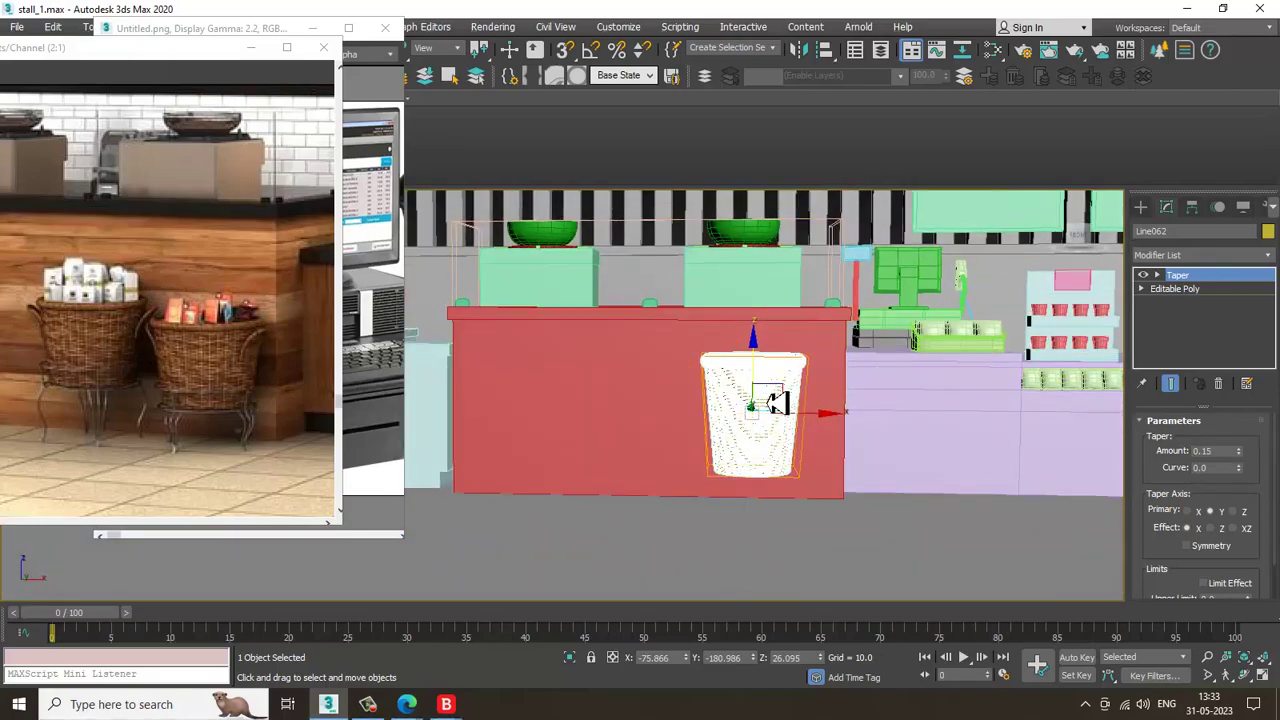
{"action": "right_click", "coordinate": [770, 368]}
{"action": "mouse_move", "coordinate": [858, 540]}
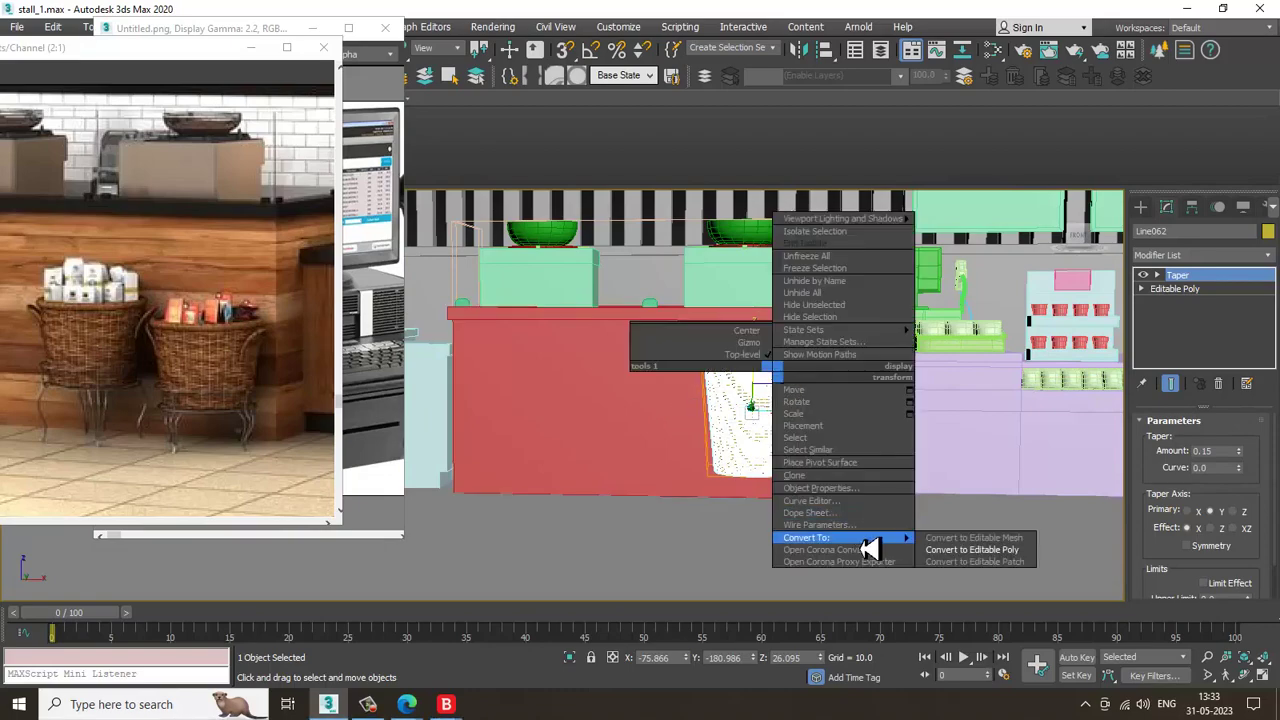
{"action": "left_click", "coordinate": [998, 550]}
Scale the basket down slightly along its height and raise it to about Z 28.7
{"action": "scroll", "coordinate": [694, 334], "scroll_direction": "up", "scroll_amount": 3}
{"action": "key", "text": "r"}
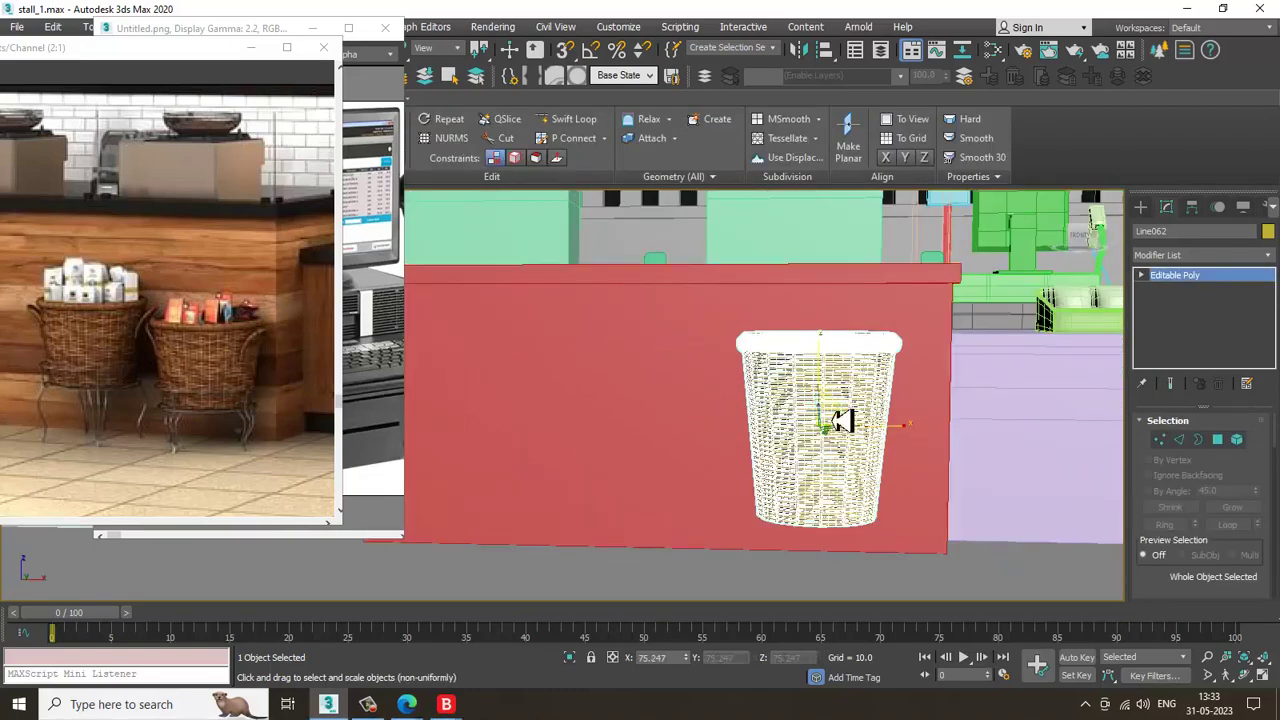
{"action": "left_click_drag", "start_coordinate": [820, 355], "coordinate": [831, 370]}
{"action": "key", "text": "w"}
{"action": "middle_click_drag", "start_coordinate": [831, 370], "coordinate": [836, 392], "text": "alt"}
{"action": "middle_click_drag", "start_coordinate": [836, 392], "coordinate": [622, 425]}
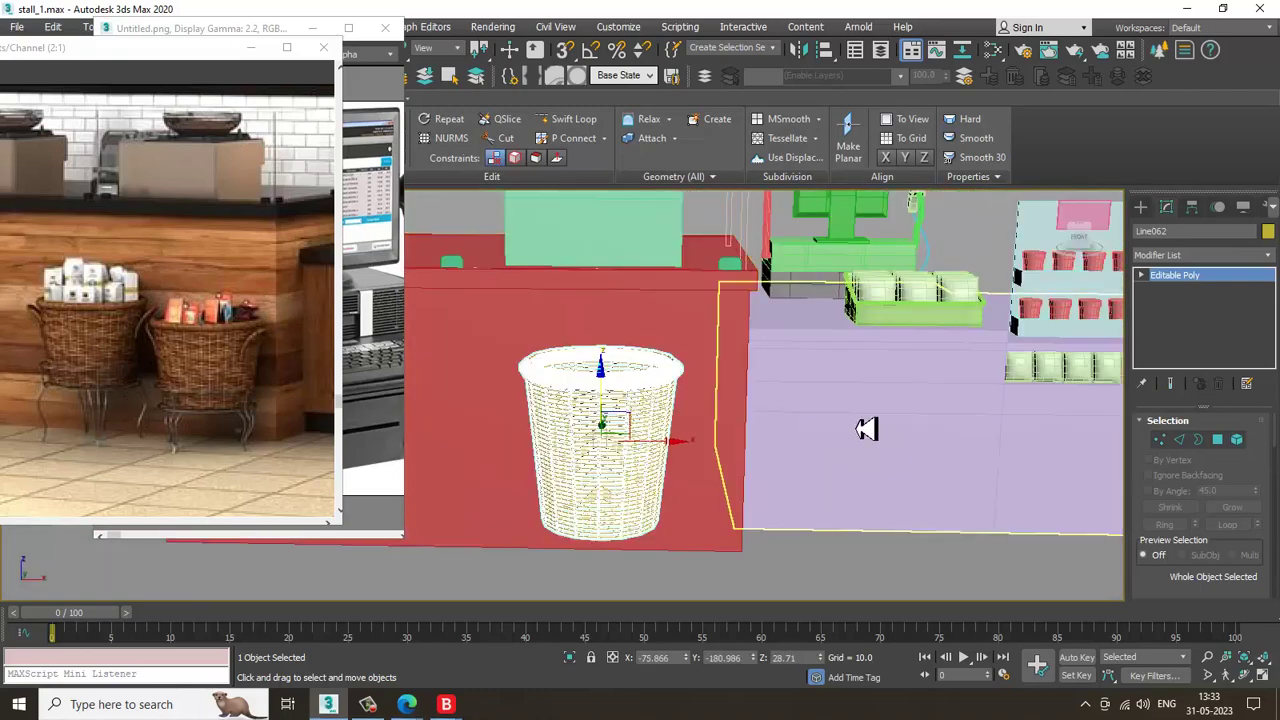
Draw a circle spline in the top view, centered on the basket and about as wide as its rim
{"action": "key", "text": "alt+w"}
{"action": "middle_click_drag", "start_coordinate": [507, 304], "coordinate": [475, 294]}
{"action": "key", "text": "alt+w"}
{"action": "key", "text": "z"}
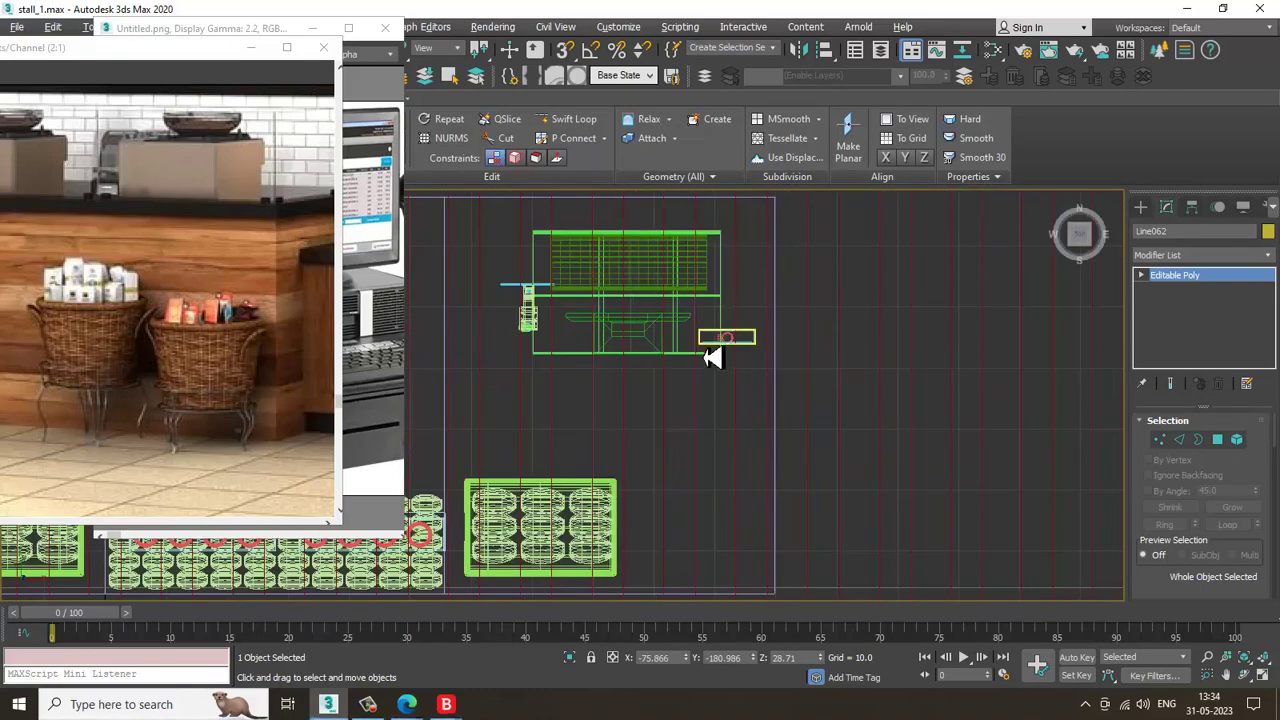
{"action": "left_click", "coordinate": [1141, 207]}
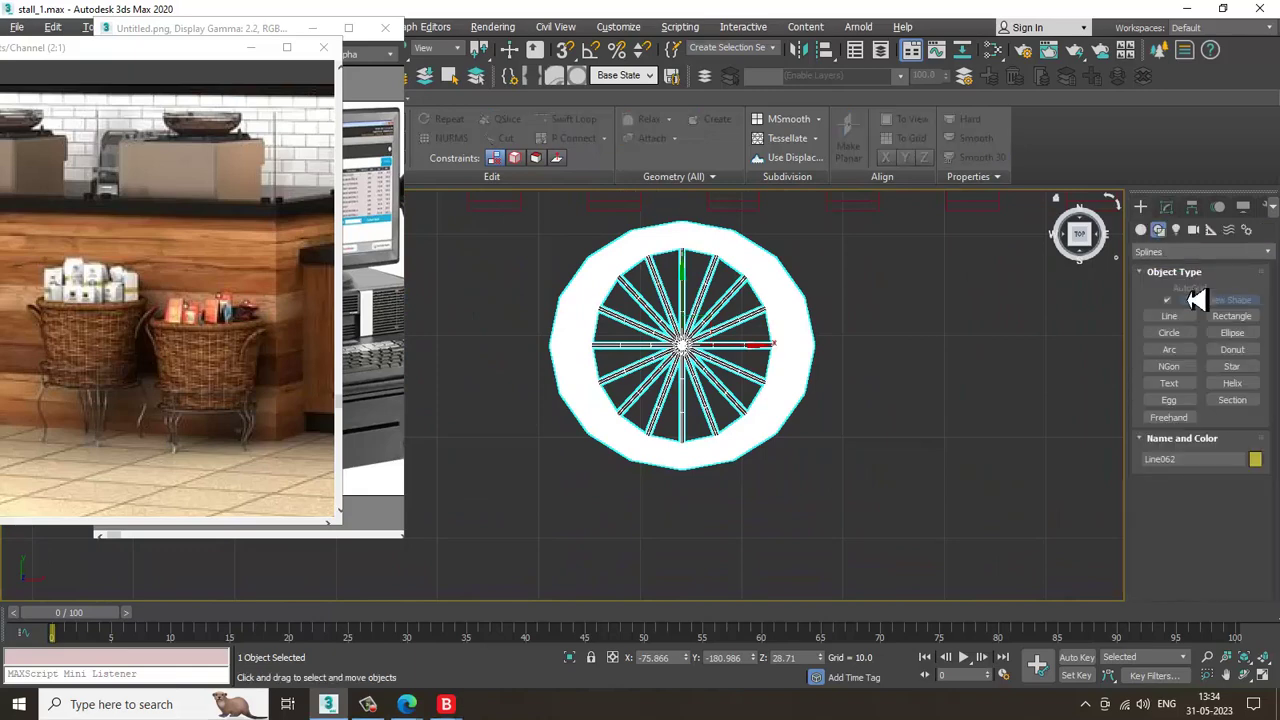
{"action": "left_click", "coordinate": [1172, 333]}
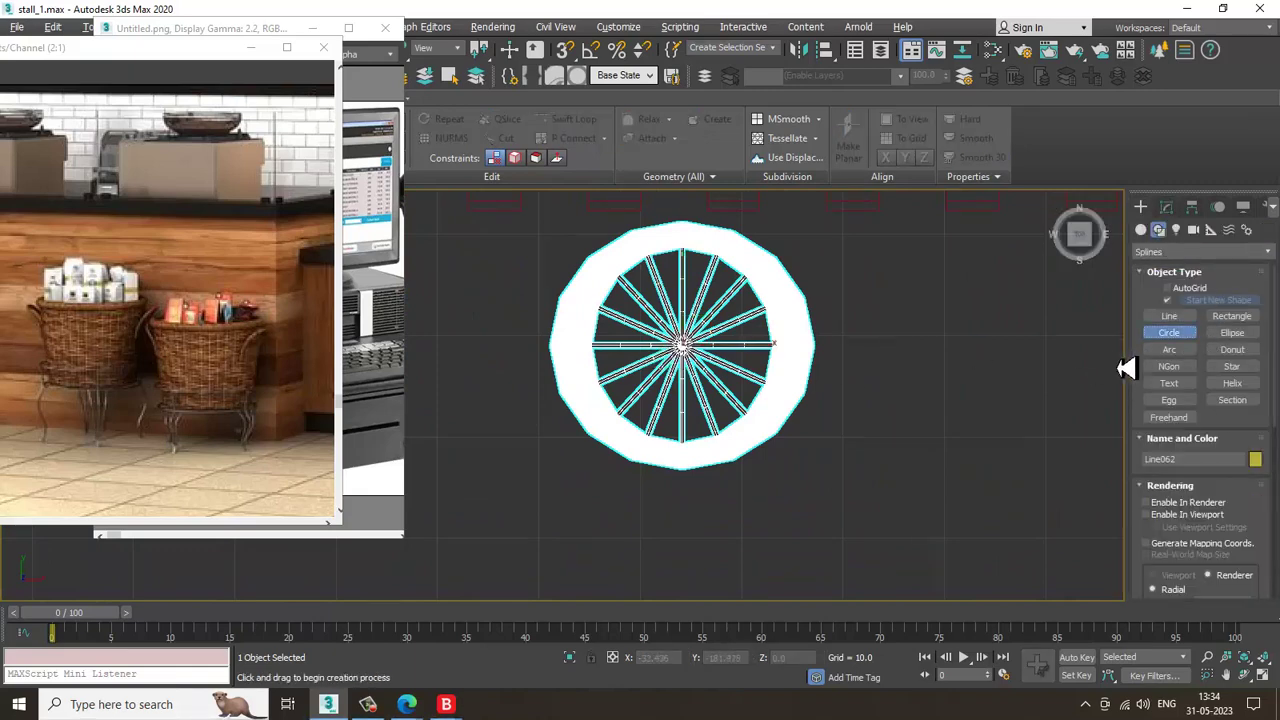
{"action": "left_click_drag", "start_coordinate": [683, 346], "coordinate": [795, 430]}
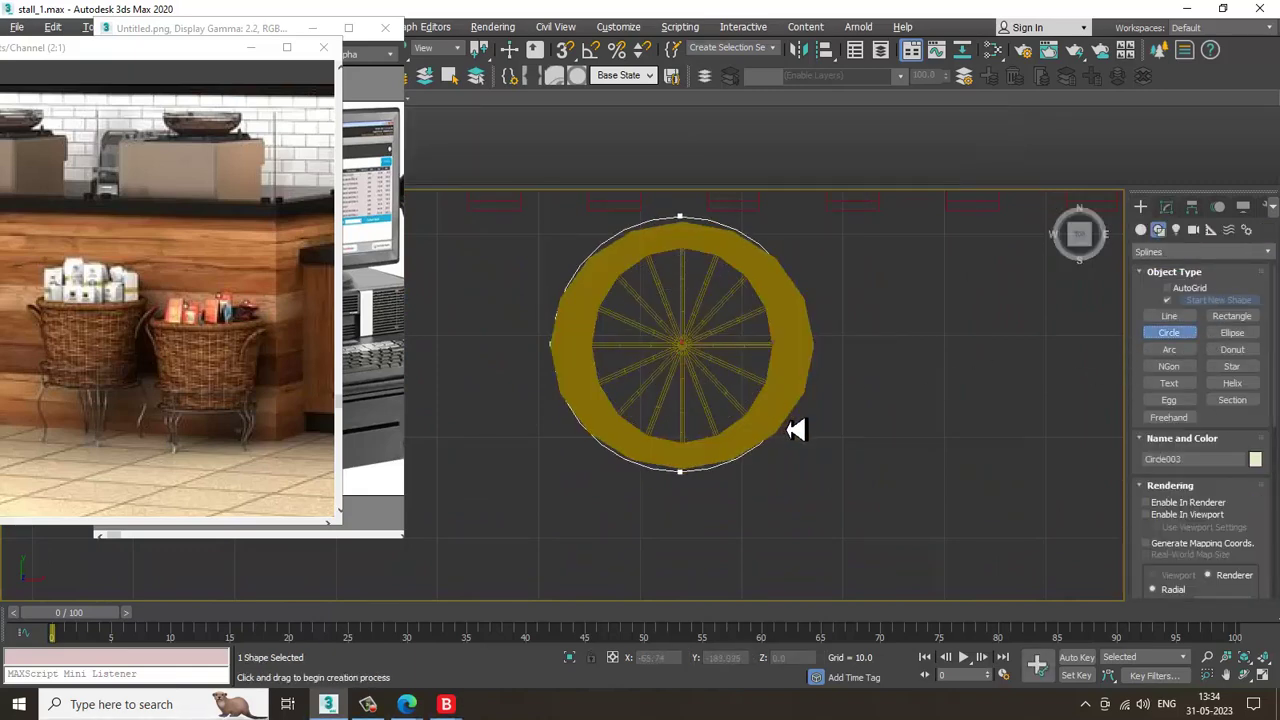
{"action": "key", "text": "w"}
Enable the new circle spline's rendering in the viewport in the perspective view
{"action": "key", "text": "alt+w"}
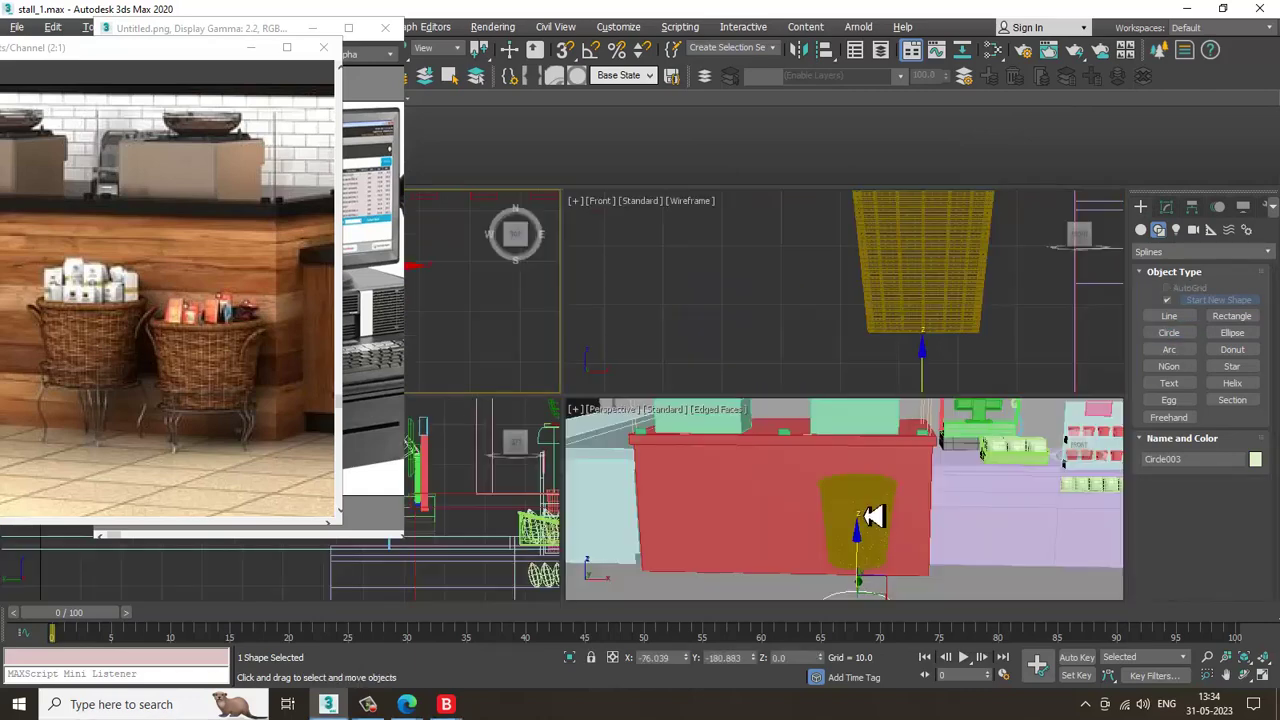
{"action": "key", "text": "alt+w"}
{"action": "middle_click_drag", "start_coordinate": [874, 514], "coordinate": [883, 420]}
{"action": "left_click", "coordinate": [1166, 208]}
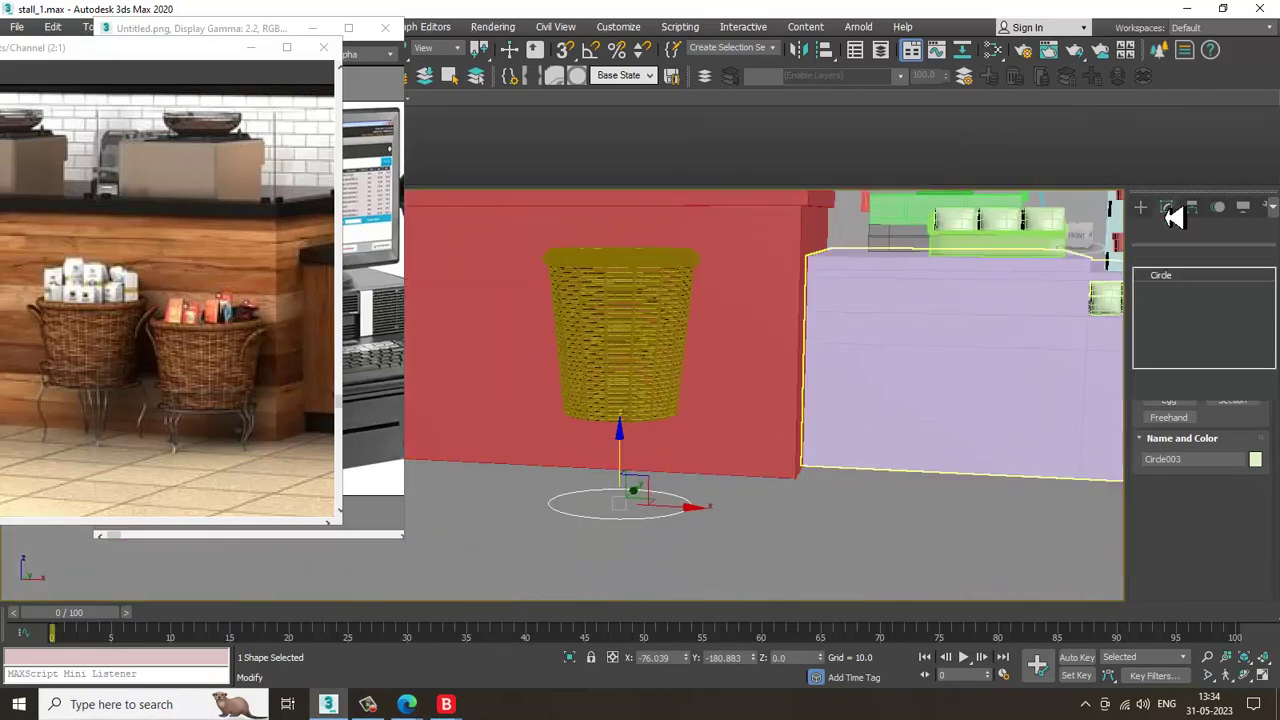
{"action": "left_click", "coordinate": [1172, 452]}
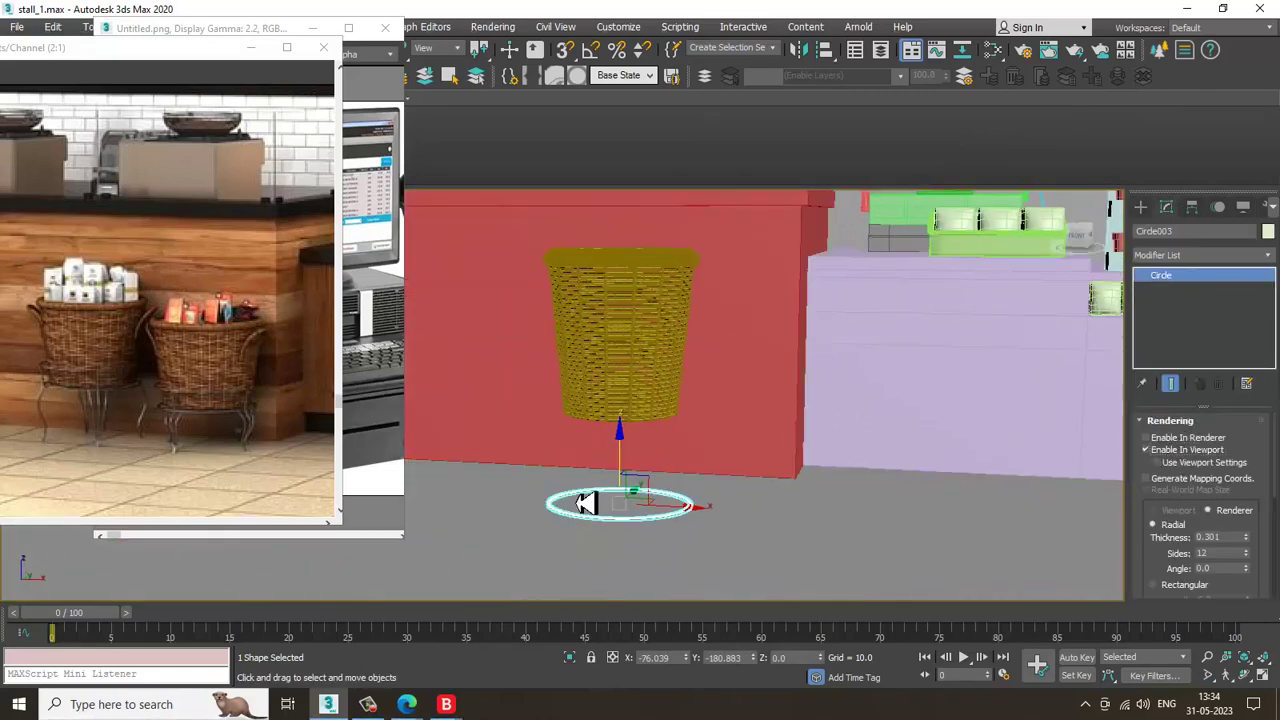
Raise the circle to the basket's bottom edge at about Z 15 and scale it uniformly to 77% to fit the base
{"action": "scroll", "coordinate": [586, 500], "scroll_direction": "up", "scroll_amount": 4}
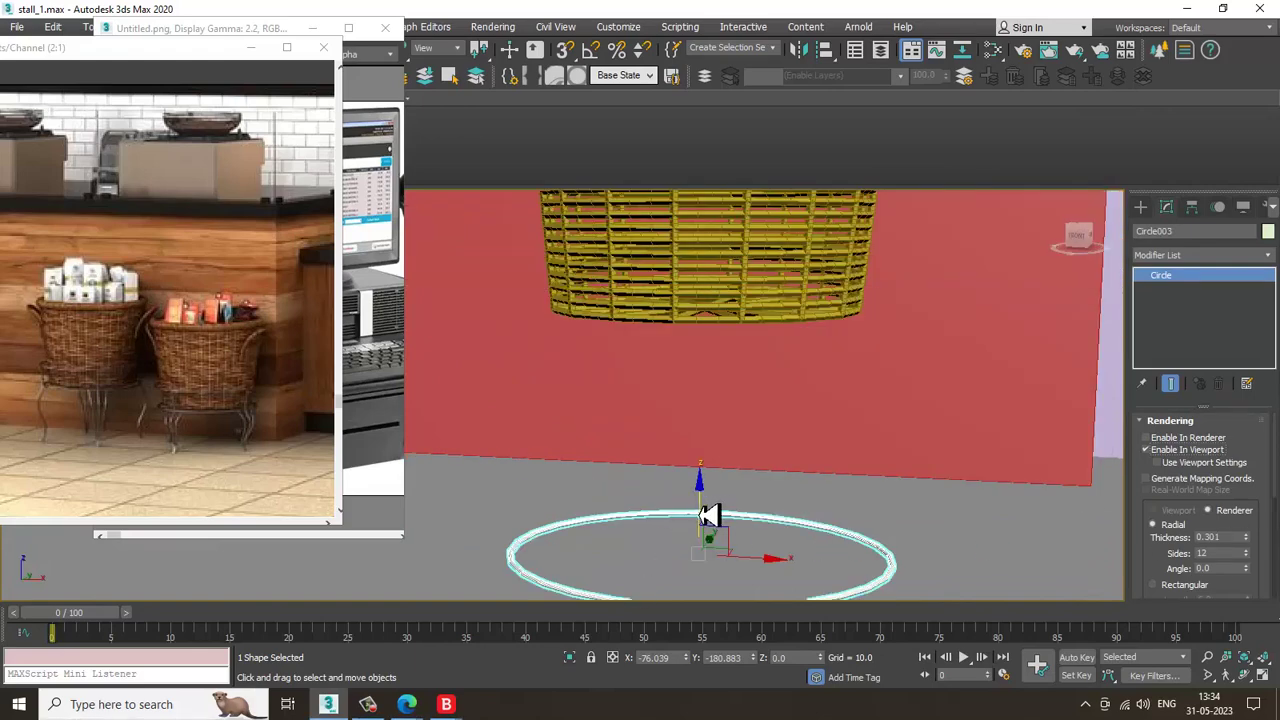
{"action": "left_click_drag", "start_coordinate": [716, 513], "coordinate": [737, 346]}
{"action": "key", "text": "r"}
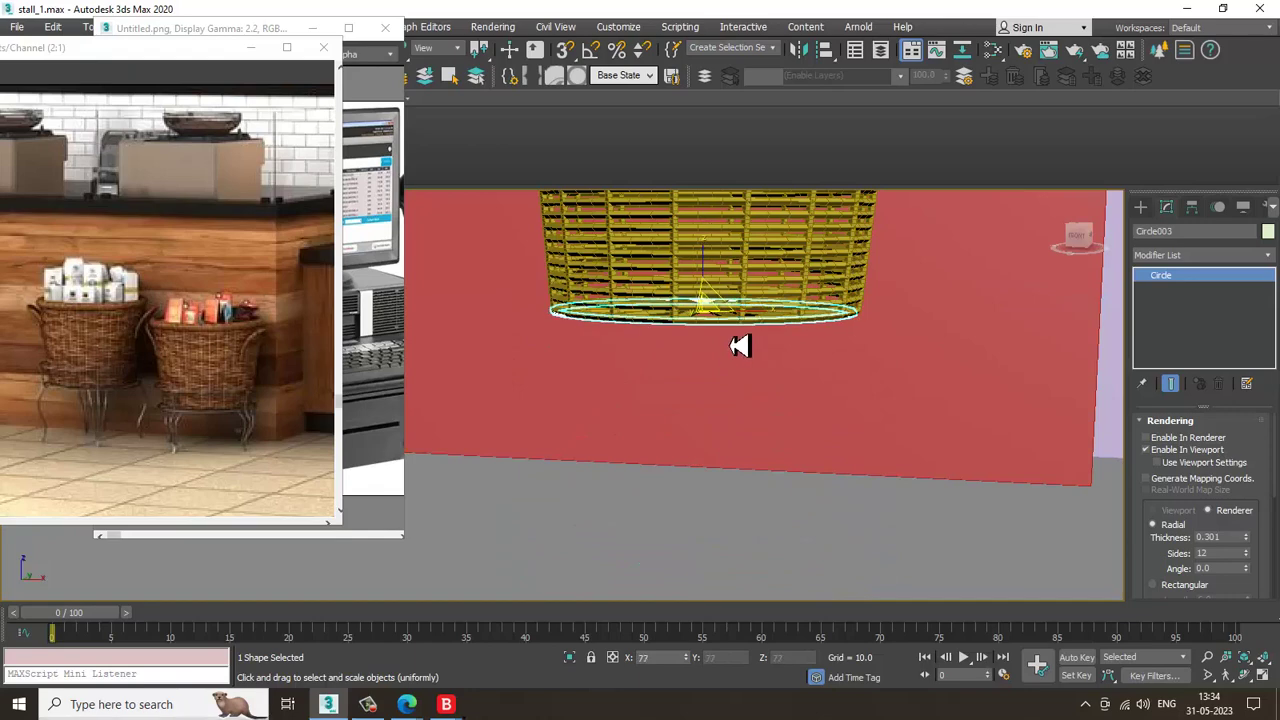
{"action": "key", "text": "w"}
{"action": "left_click_drag", "start_coordinate": [711, 267], "coordinate": [714, 274]}
{"action": "key", "text": "alt+w"}
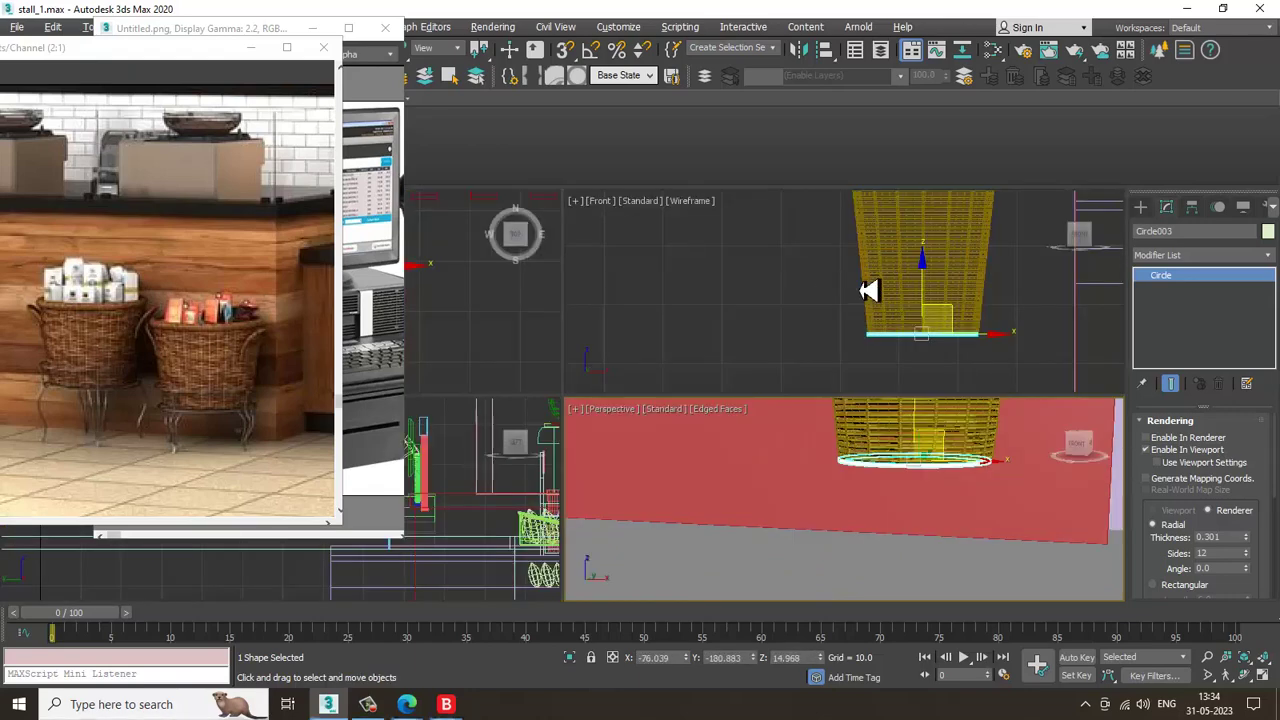
Select the basket together with its base ring and lower both to about one grid square above the floor in the front view
{"action": "middle_click", "coordinate": [871, 289]}
{"action": "key", "text": "alt+w"}
{"action": "middle_click_drag", "start_coordinate": [651, 485], "coordinate": [714, 273]}
{"action": "scroll", "coordinate": [713, 273], "scroll_direction": "up", "scroll_amount": 3}
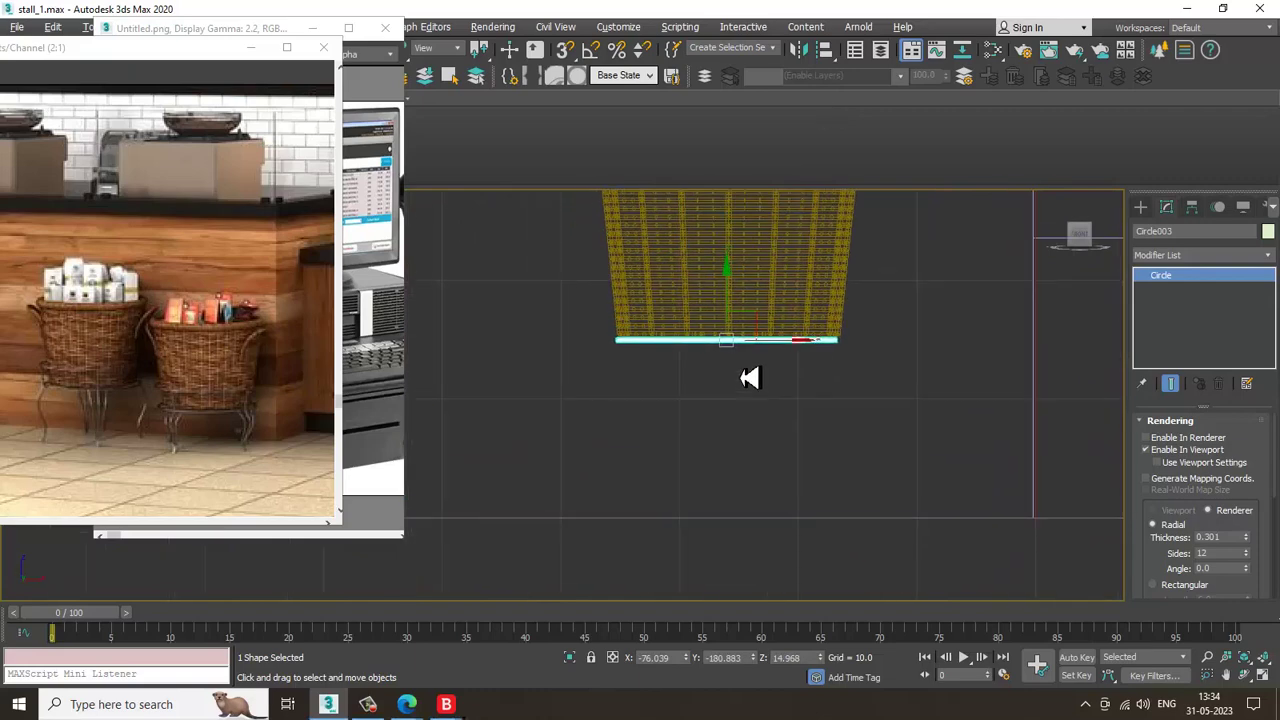
{"action": "left_click", "coordinate": [762, 291], "text": "ctrl"}
{"action": "left_click_drag", "start_coordinate": [745, 240], "coordinate": [690, 340]}
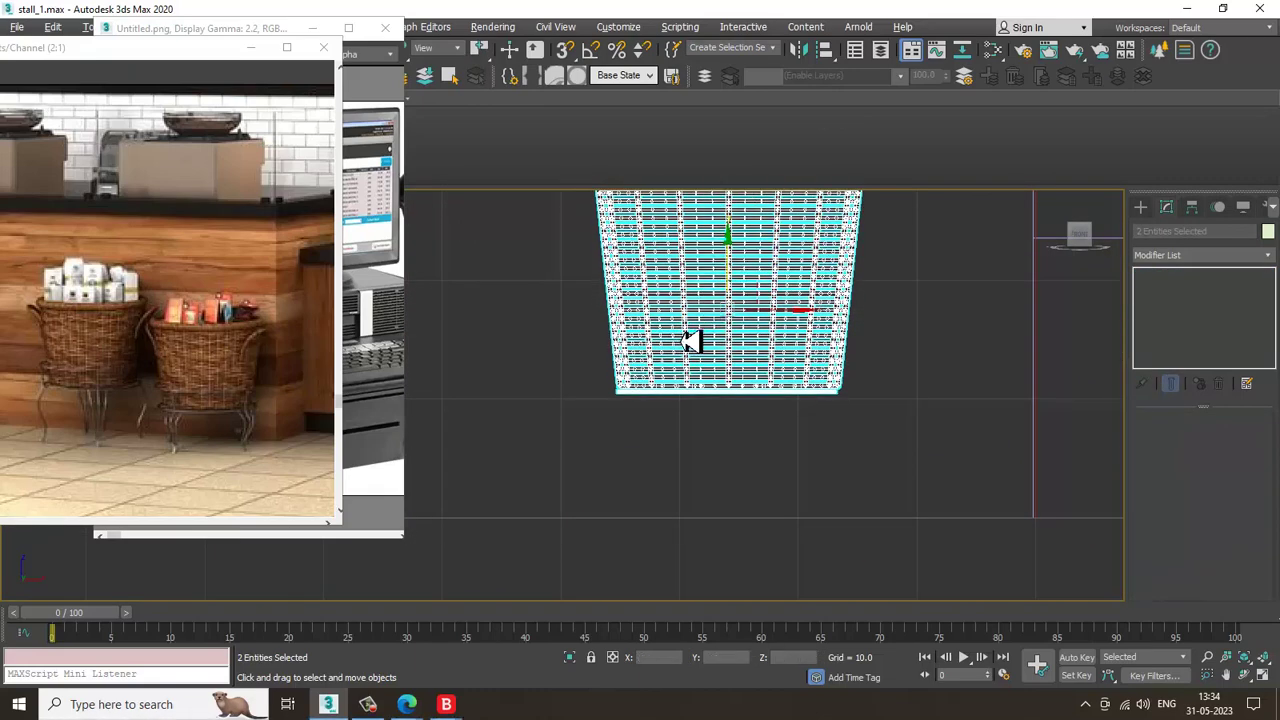
Draw a curved three-point line spline in the front view from the base ring's left end down to the floor as a stand leg
{"action": "left_click", "coordinate": [1141, 208]}
{"action": "left_click", "coordinate": [1168, 317]}
{"action": "middle_click_drag", "start_coordinate": [622, 460], "coordinate": [726, 434]}
{"action": "scroll", "coordinate": [722, 430], "scroll_direction": "up", "scroll_amount": 2}
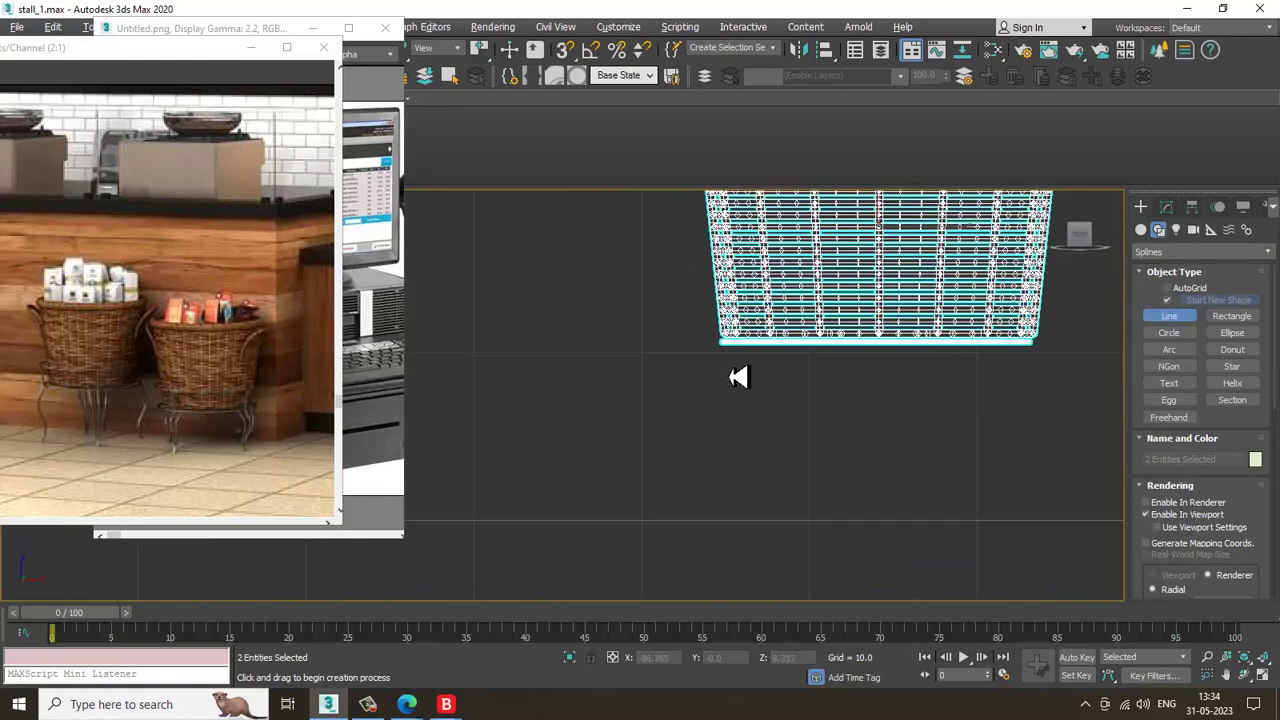
{"action": "left_click", "coordinate": [726, 346]}
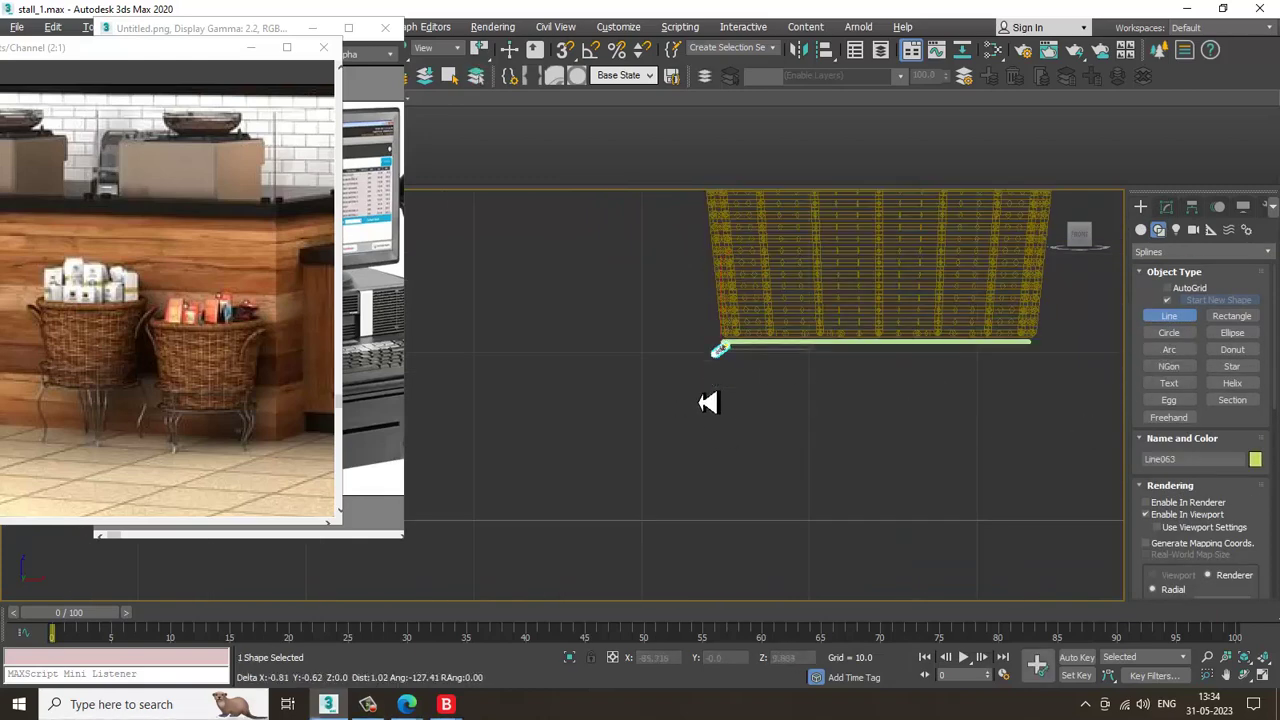
{"action": "left_click_drag", "start_coordinate": [690, 425], "coordinate": [637, 538]}
{"action": "right_click", "coordinate": [637, 541]}
{"action": "right_click", "coordinate": [686, 544]}
{"action": "middle_click_drag", "start_coordinate": [695, 376], "coordinate": [698, 387]}
{"action": "scroll", "coordinate": [700, 386], "scroll_direction": "up", "scroll_amount": 4}
Reshape the leg by raising its top vertex about 0.2 into the ring and lowering its middle vertex to about Z 5.49
{"action": "key", "text": "1"}
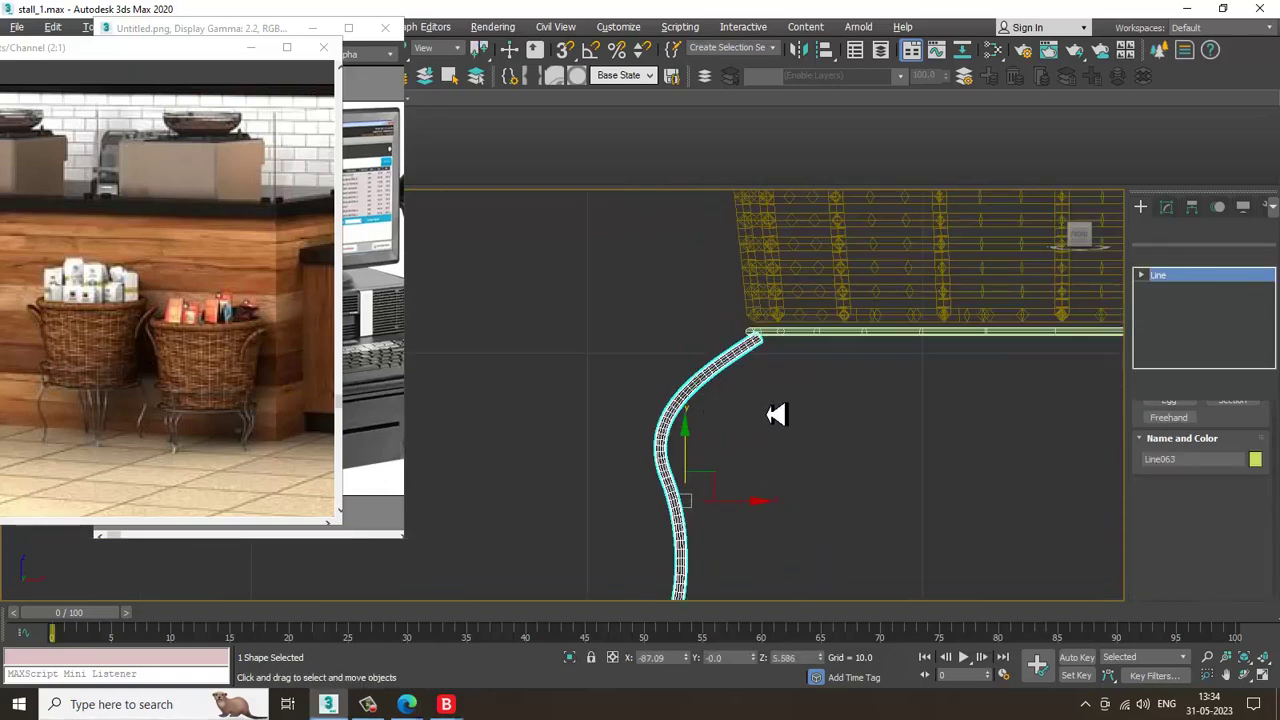
{"action": "left_click_drag", "start_coordinate": [710, 306], "coordinate": [814, 368]}
{"action": "left_click_drag", "start_coordinate": [761, 300], "coordinate": [760, 295]}
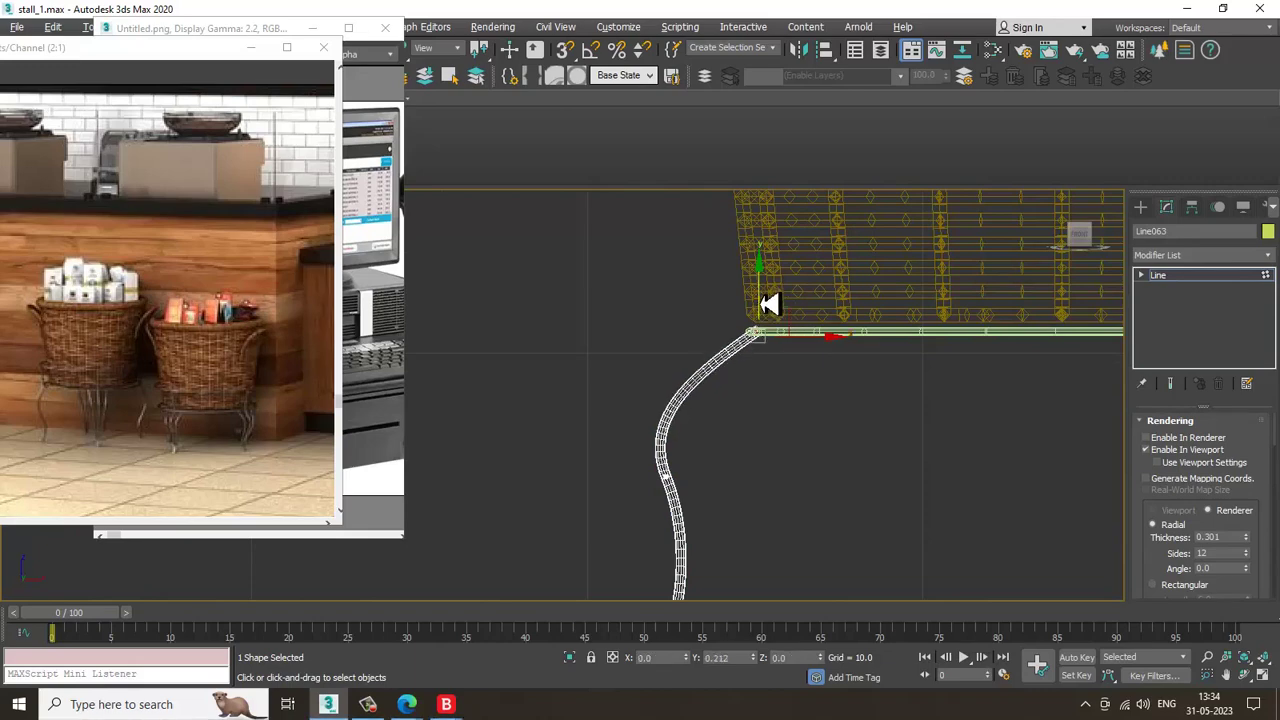
{"action": "middle_click_drag", "start_coordinate": [757, 305], "coordinate": [766, 242]}
{"action": "left_click_drag", "start_coordinate": [627, 378], "coordinate": [730, 430]}
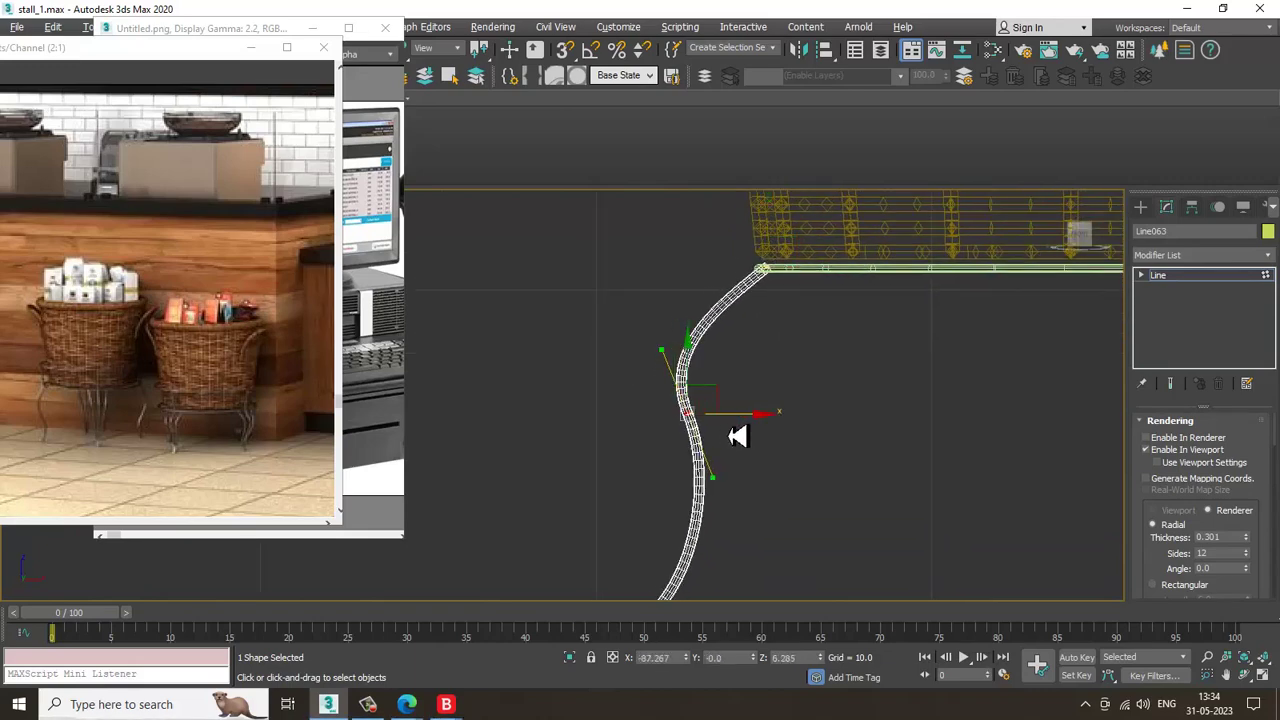
{"action": "middle_click_drag", "start_coordinate": [702, 354], "coordinate": [722, 208]}
{"action": "left_click_drag", "start_coordinate": [712, 219], "coordinate": [717, 246]}
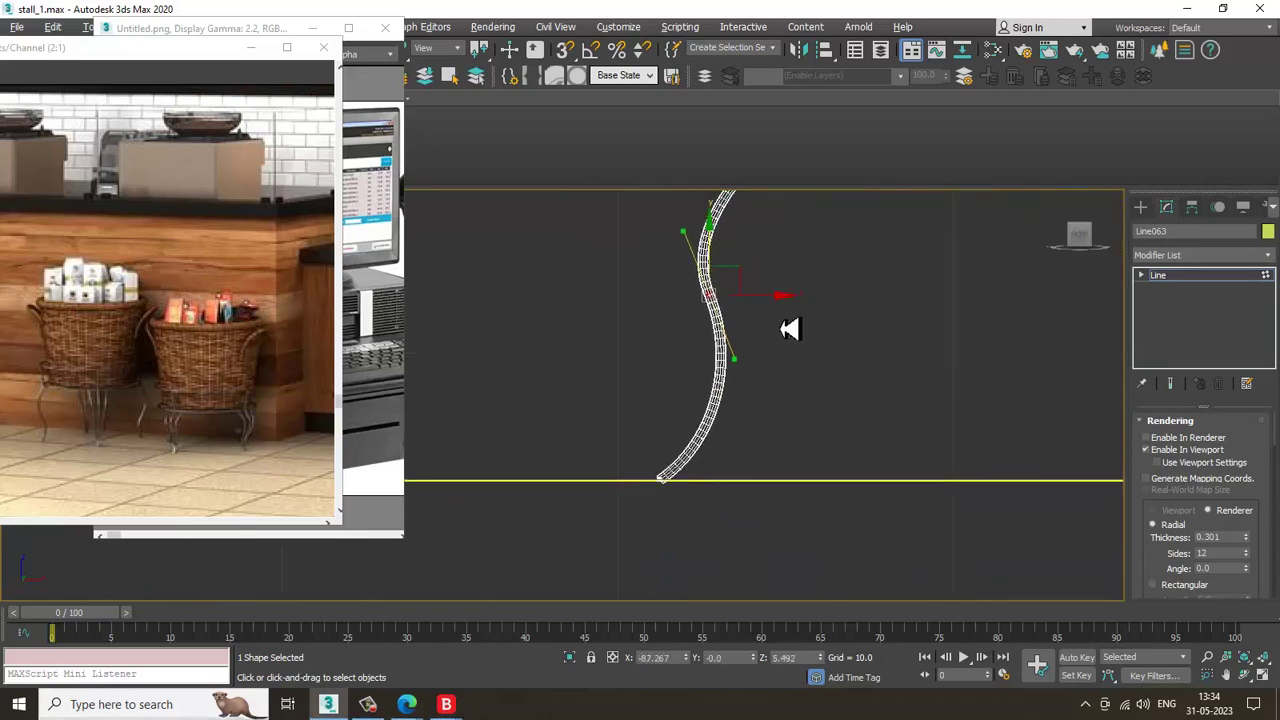
{"action": "middle_click_drag", "start_coordinate": [728, 420], "coordinate": [697, 496]}
{"action": "scroll", "coordinate": [717, 446], "scroll_direction": "down", "scroll_amount": 2}
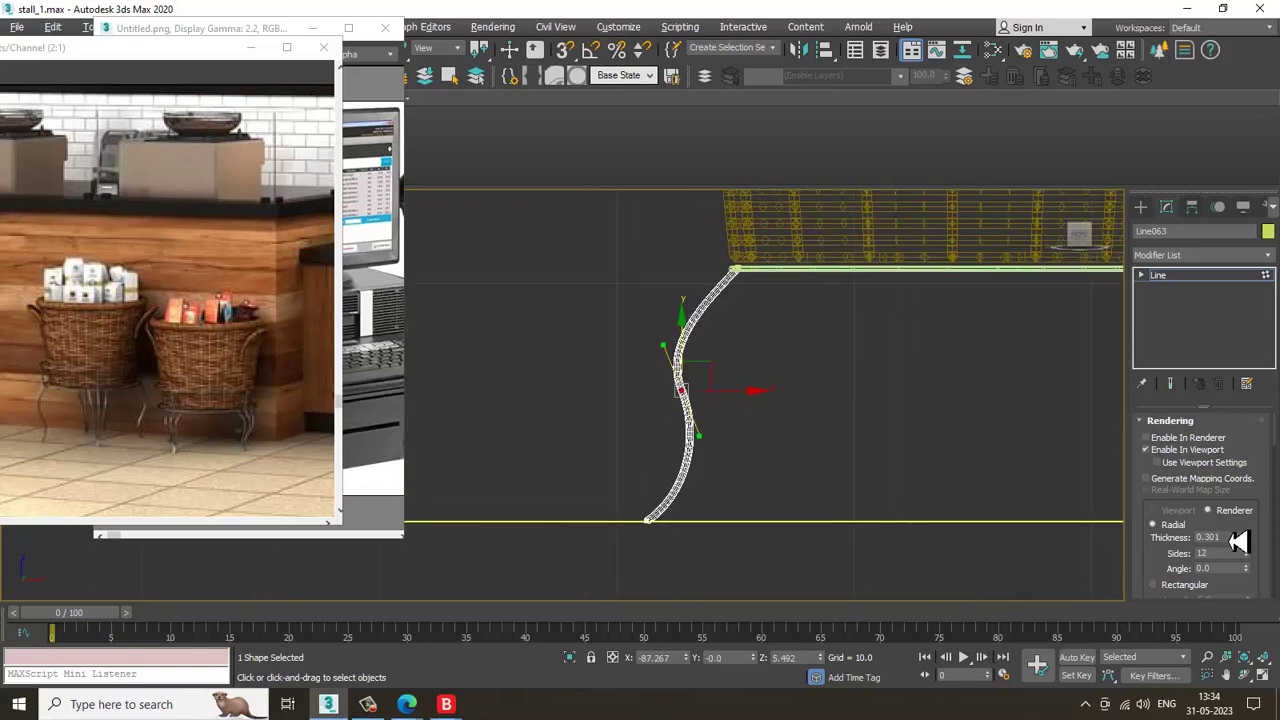
Set the leg spline's rendering thickness to 0.391 and leave vertex editing
{"action": "left_click_drag", "start_coordinate": [1257, 545], "coordinate": [1256, 520]}
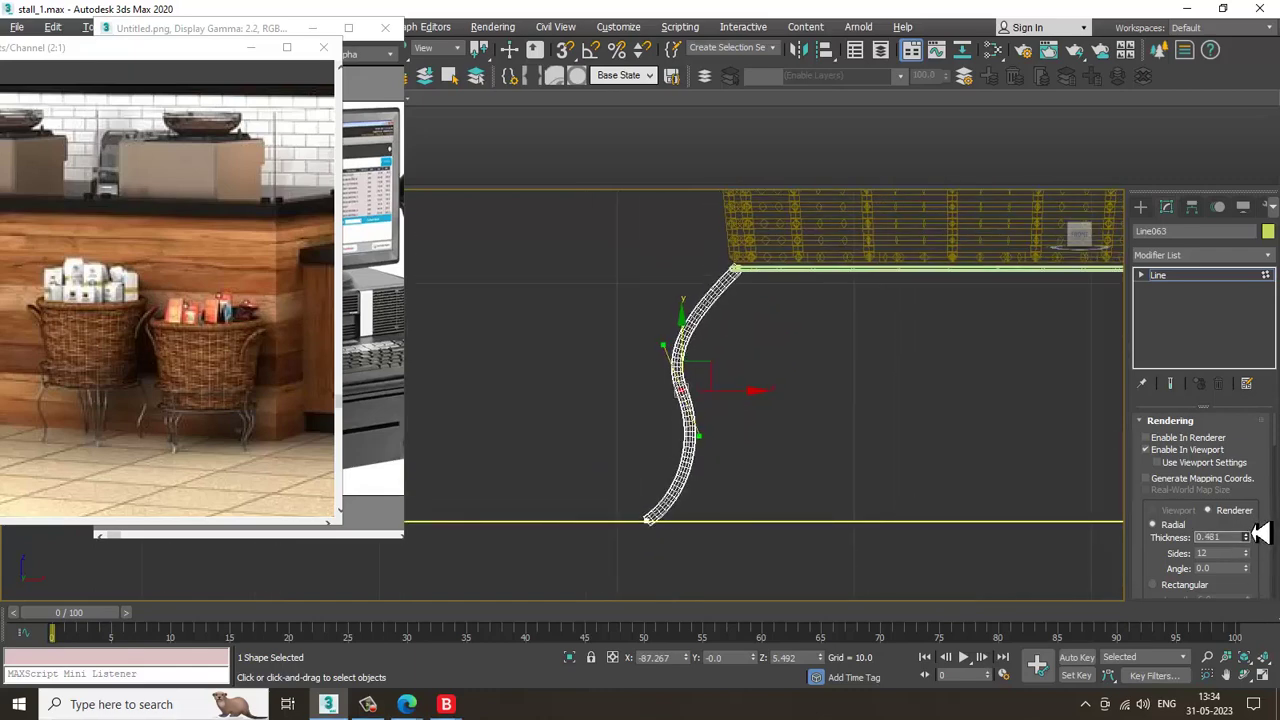
{"action": "left_click", "coordinate": [1192, 277]}
{"action": "key", "text": "alt+w"}
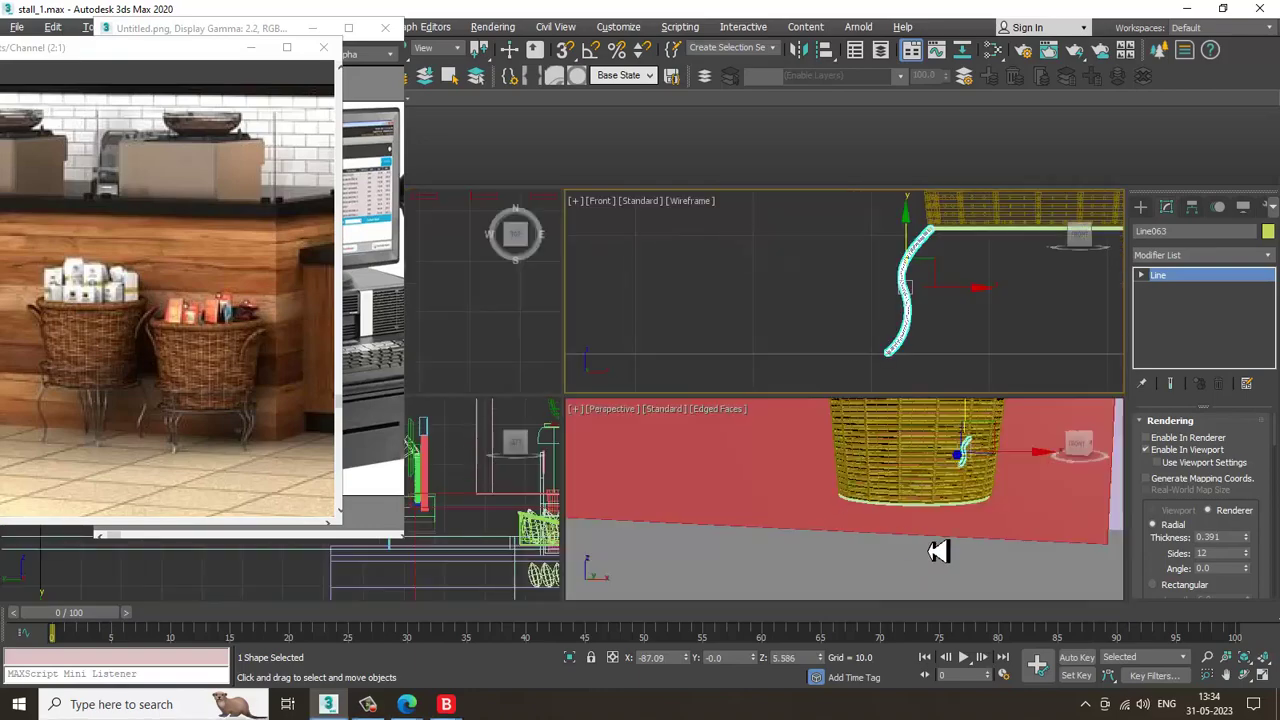
Move the leg along Y in the perspective view to about Y -179 so it sits under the basket
{"action": "right_click", "coordinate": [937, 551]}
{"action": "key", "text": "alt+w"}
{"action": "key", "text": "z"}
{"action": "scroll", "coordinate": [835, 492], "scroll_direction": "down", "scroll_amount": 6}
{"action": "scroll", "coordinate": [820, 479], "scroll_direction": "down", "scroll_amount": 5}
{"action": "middle_click_drag", "start_coordinate": [820, 479], "coordinate": [800, 500], "text": "alt"}
{"action": "scroll", "coordinate": [806, 498], "scroll_direction": "down", "scroll_amount": 3}
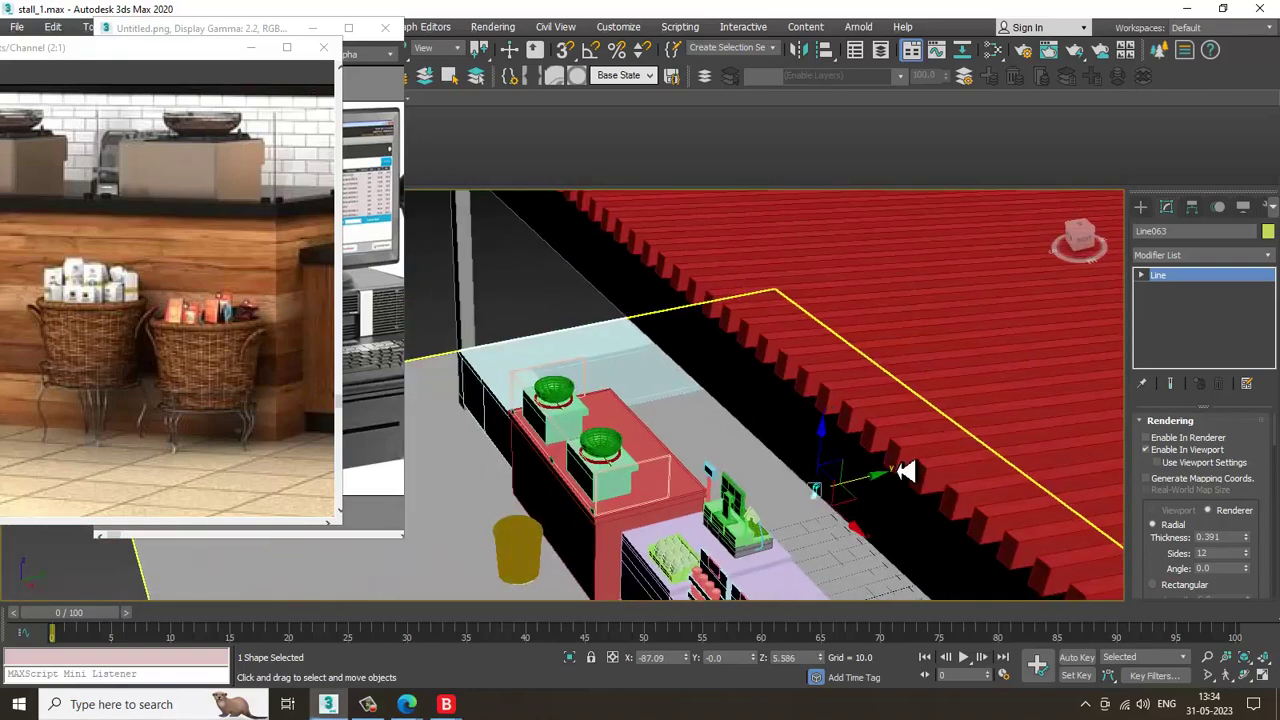
{"action": "middle_click_drag", "start_coordinate": [906, 471], "coordinate": [960, 437]}
{"action": "left_click_drag", "start_coordinate": [938, 421], "coordinate": [660, 492]}
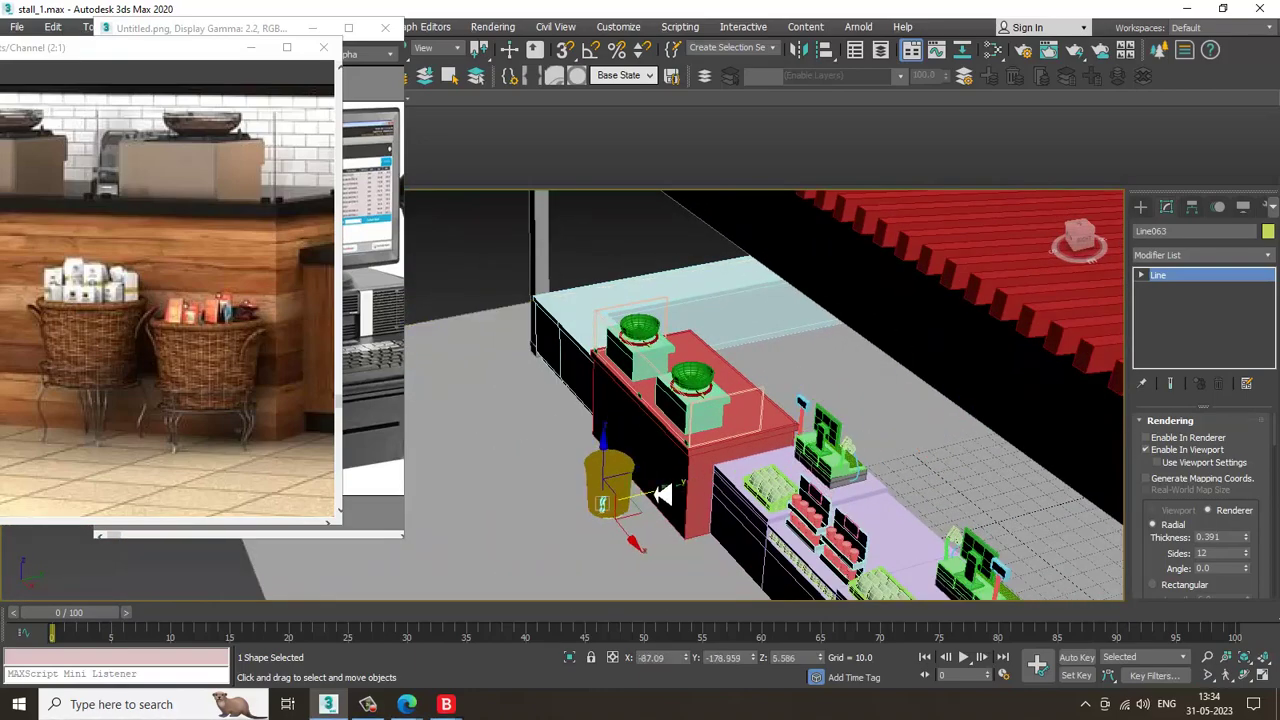
Align the leg with the basket's horizontal center line in the top view by moving it to about Y -181.1
{"action": "key", "text": "z"}
{"action": "key", "text": "alt+w"}
{"action": "right_click", "coordinate": [514, 314]}
{"action": "key", "text": "alt+w"}
{"action": "key", "text": "z"}
{"action": "scroll", "coordinate": [642, 408], "scroll_direction": "down", "scroll_amount": 8}
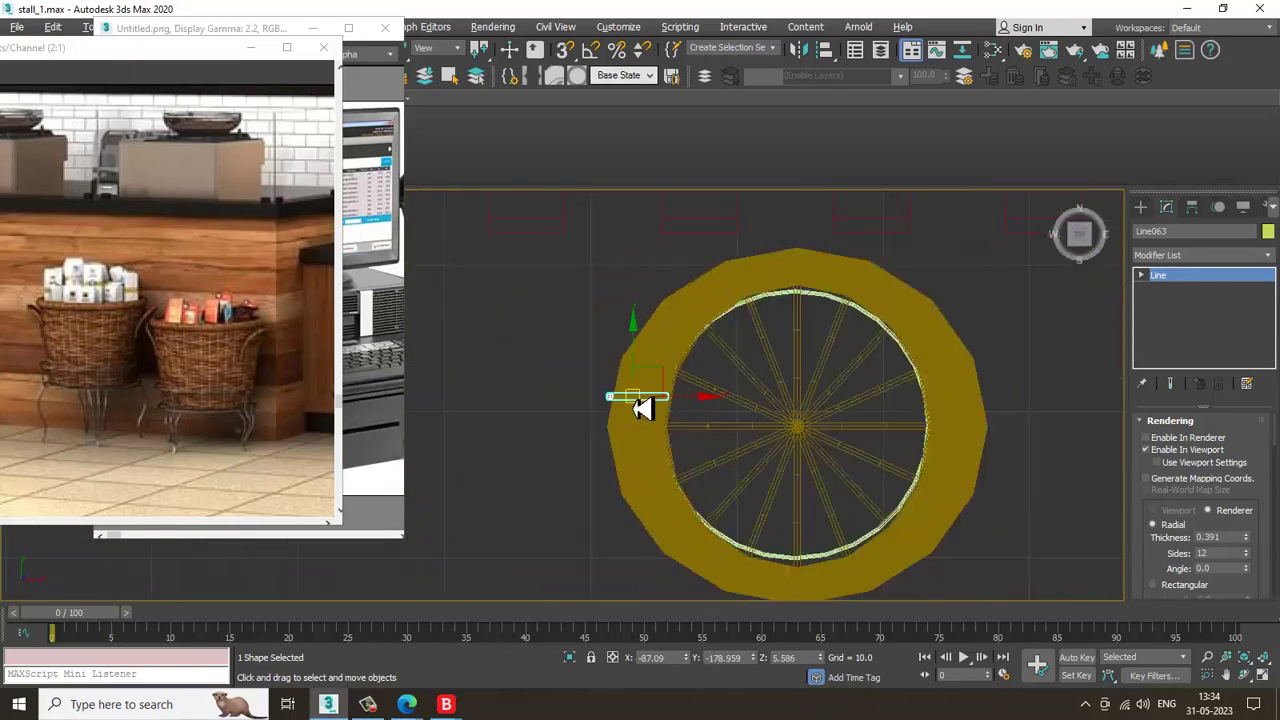
{"action": "left_click_drag", "start_coordinate": [646, 371], "coordinate": [650, 407]}
Examine how the leg meets the base ring in the perspective view, isolating it temporarily
{"action": "key", "text": "alt+w"}
{"action": "right_click", "coordinate": [951, 503]}
{"action": "key", "text": "alt+w"}
{"action": "scroll", "coordinate": [869, 474], "scroll_direction": "down", "scroll_amount": 4}
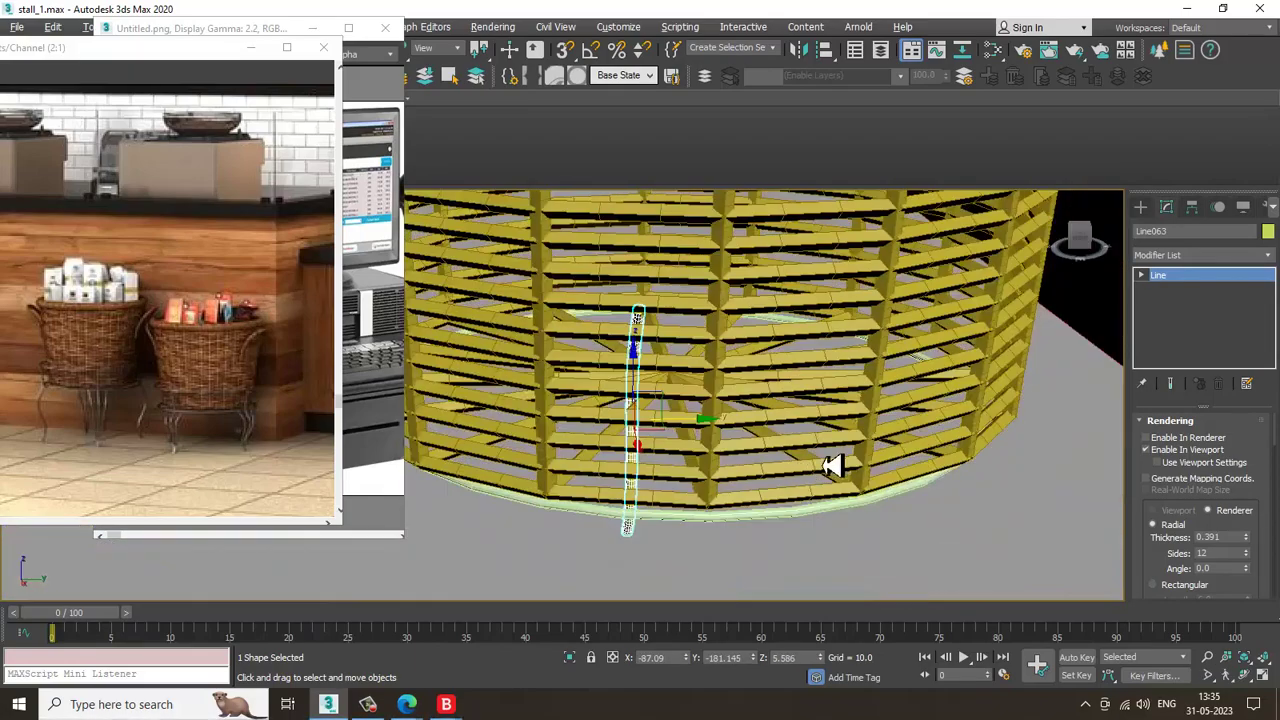
{"action": "key", "text": "alt+q"}
{"action": "middle_click_drag", "start_coordinate": [831, 463], "coordinate": [925, 423], "text": "alt"}
{"action": "key", "text": "alt+q"}
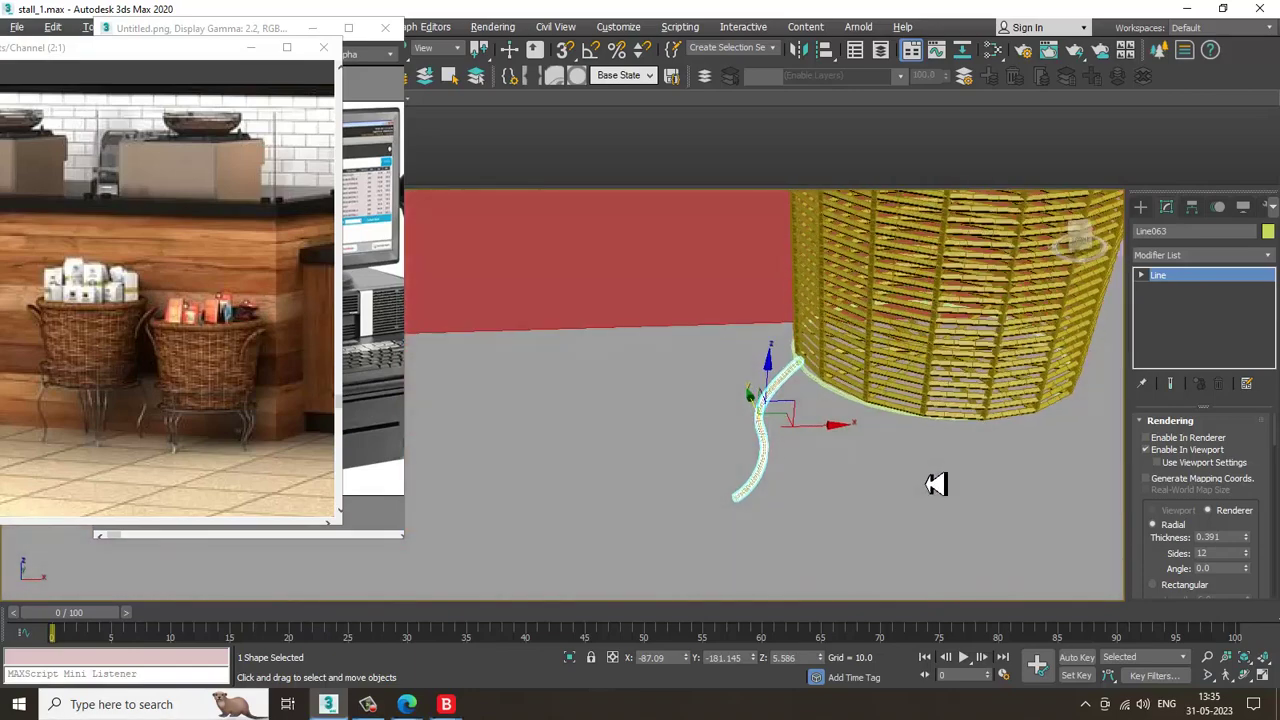
Move only the leg's pivot along X to the center of the basket in the top view
{"action": "key", "text": "alt+w"}
{"action": "right_click", "coordinate": [482, 346]}
{"action": "key", "text": "alt+w"}
{"action": "scroll", "coordinate": [637, 346], "scroll_direction": "down", "scroll_amount": 2}
{"action": "scroll", "coordinate": [766, 390], "scroll_direction": "up", "scroll_amount": 2}
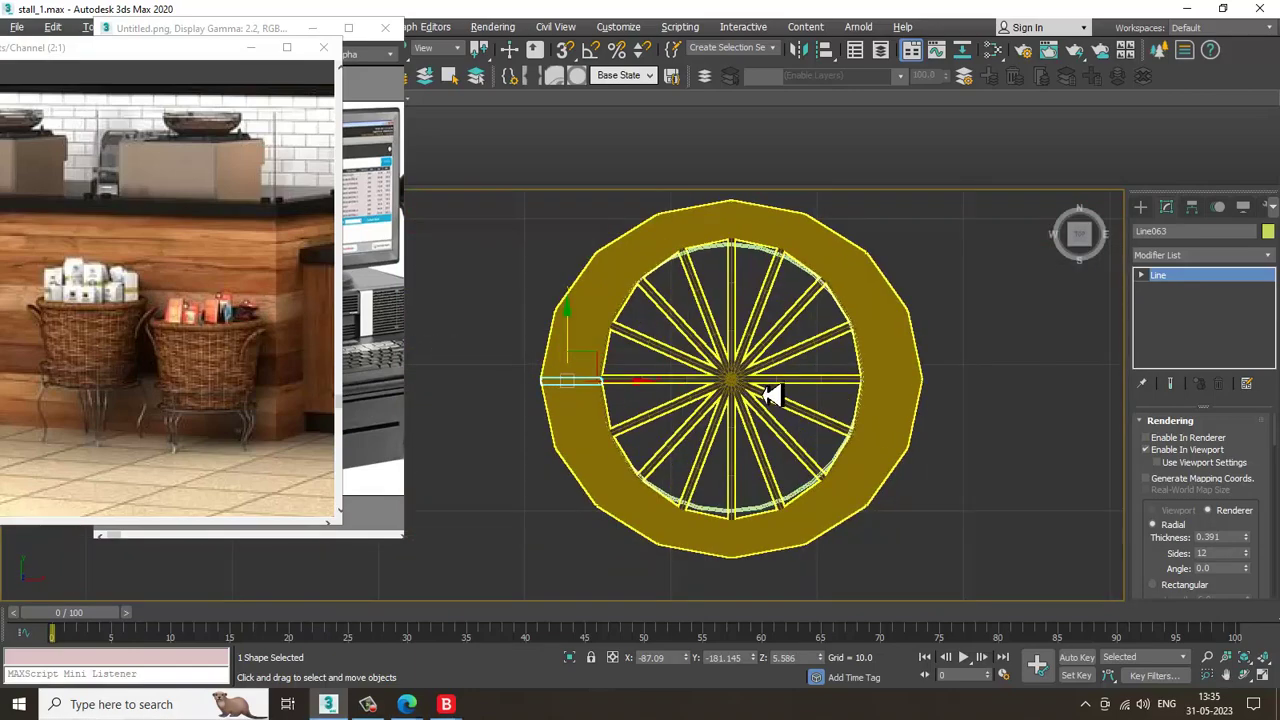
{"action": "left_click", "coordinate": [1191, 206]}
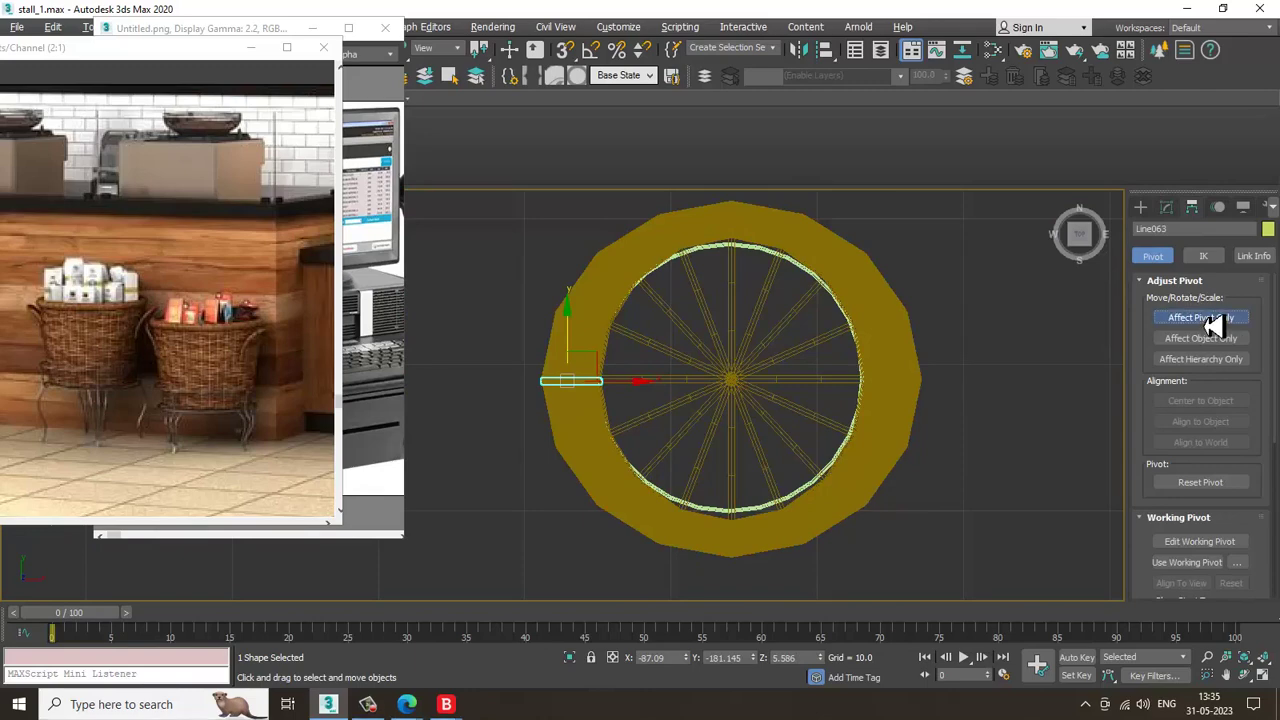
{"action": "left_click", "coordinate": [1210, 322]}
{"action": "left_click_drag", "start_coordinate": [636, 389], "coordinate": [803, 397]}
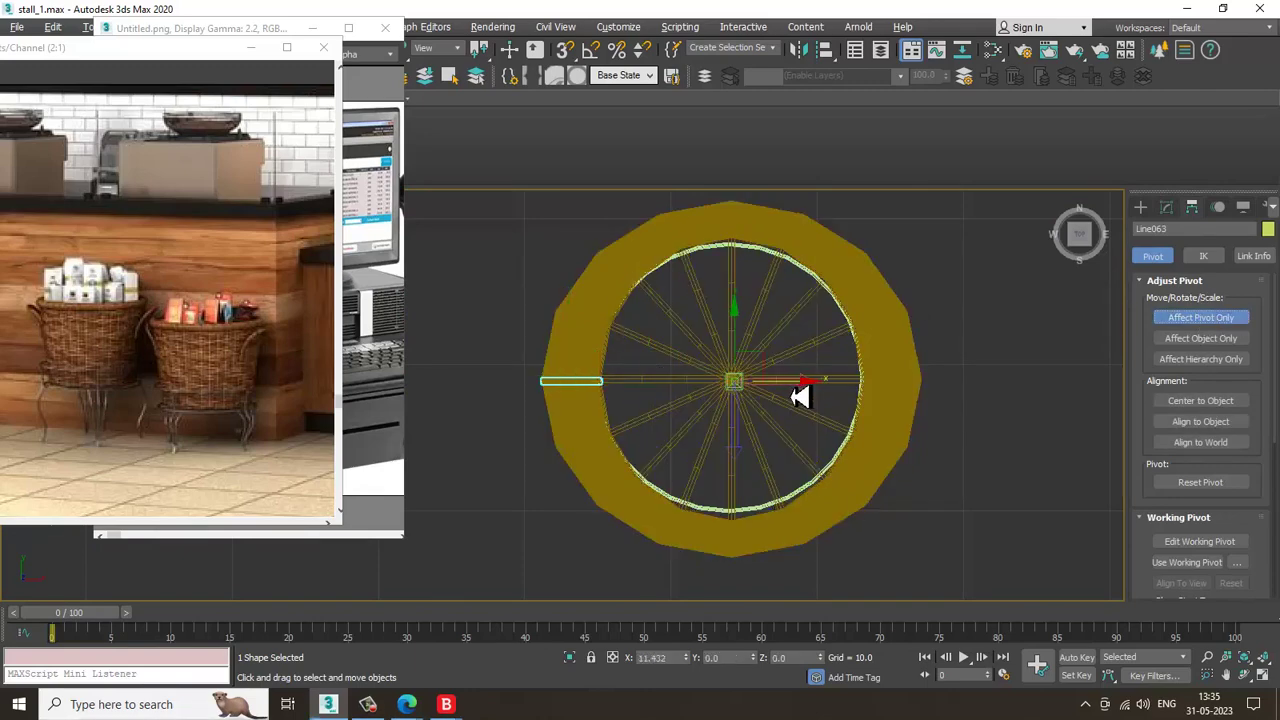
{"action": "left_click", "coordinate": [1206, 319]}
Rotate-copy the leg around the basket's center by 103.8 degrees, making 3 copies
{"action": "key", "text": "e"}
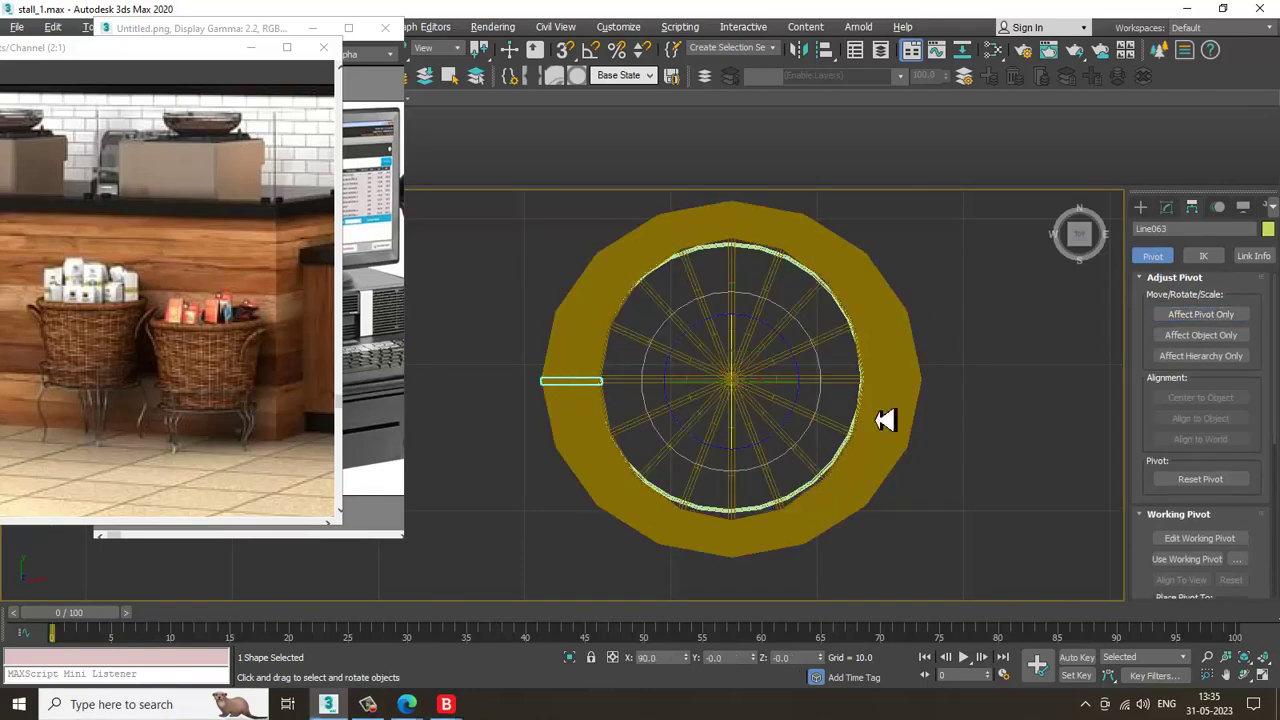
{"action": "mouse_move", "coordinate": [755, 472]}
{"action": "left_mouse_down", "text": "shift"}
{"action": "mouse_move", "coordinate": [786, 457]}
{"action": "mouse_move", "coordinate": [855, 462]}
{"action": "left_mouse_up", "text": "shift"}
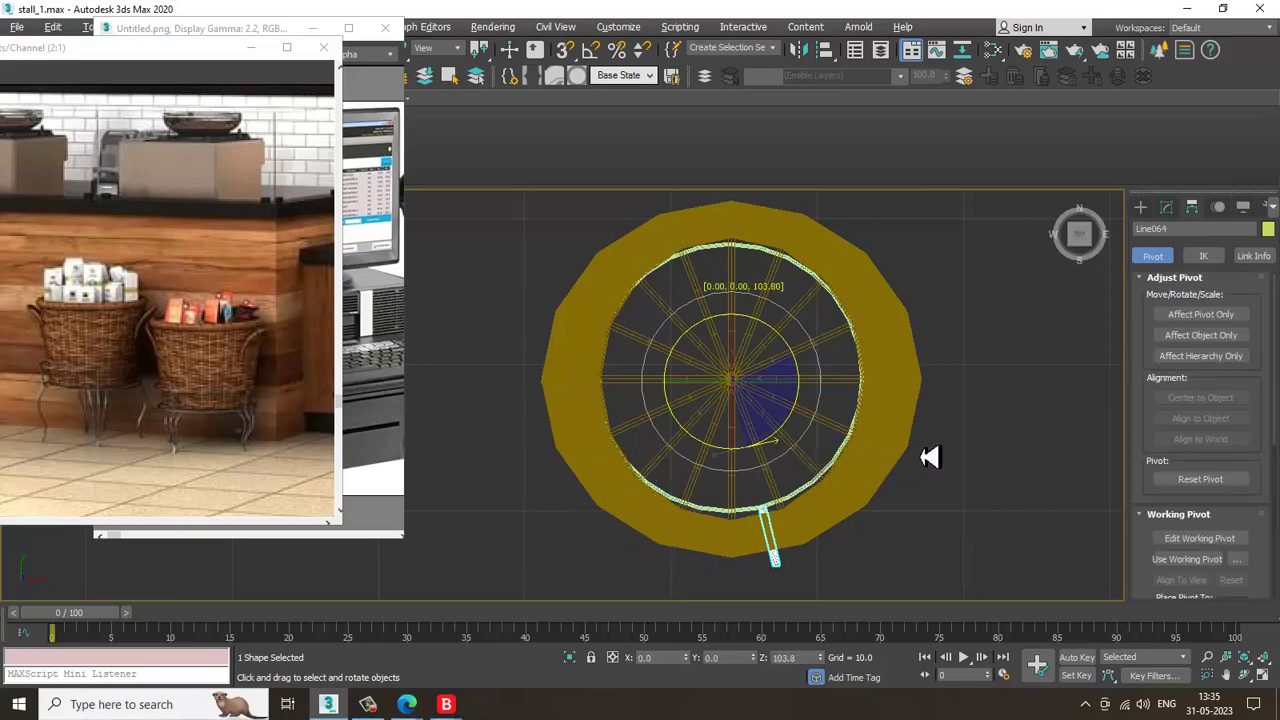
{"action": "left_click_drag", "start_coordinate": [929, 457], "coordinate": [927, 457], "text": "shift"}
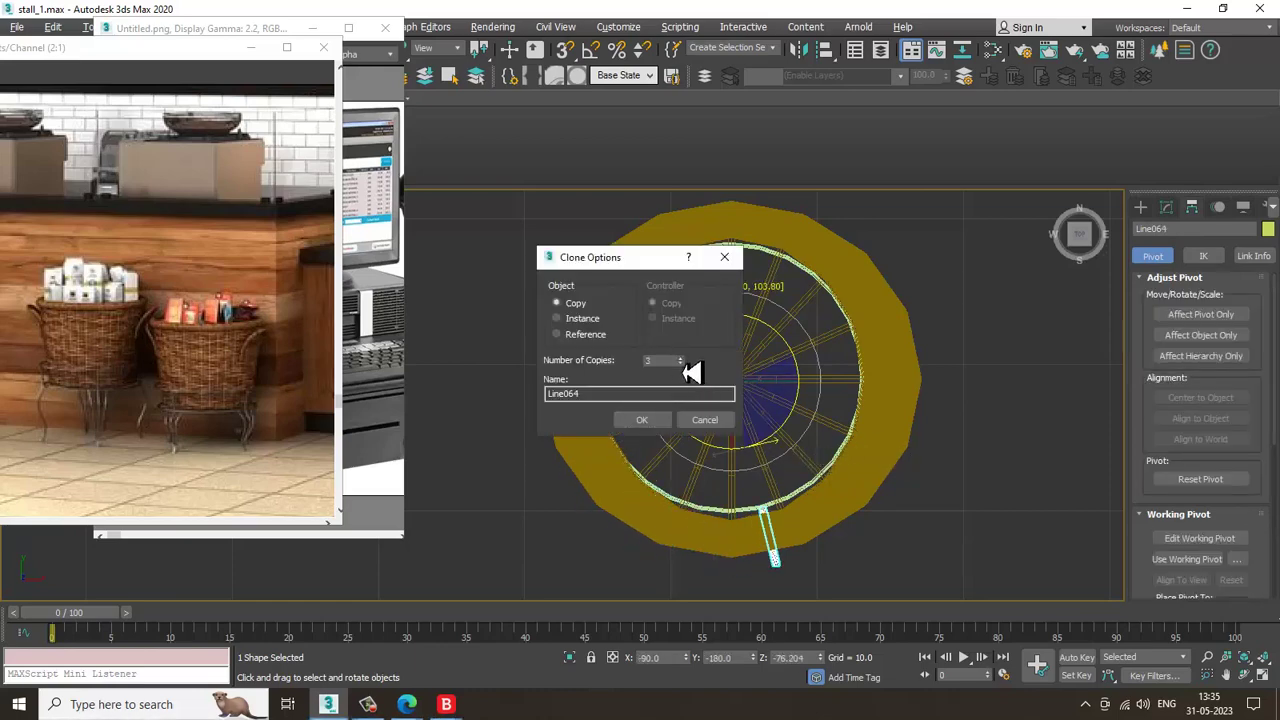
{"action": "left_click", "coordinate": [666, 428]}
Rotate-copy the front leg by about 5 degrees in the top view, then rotate-copy that leg back by 10.7 degrees to flank the original
{"action": "middle_click_drag", "start_coordinate": [803, 403], "coordinate": [825, 508], "text": "alt"}
{"action": "left_click", "coordinate": [825, 370]}
{"action": "scroll", "coordinate": [857, 403], "scroll_direction": "up", "scroll_amount": 3}
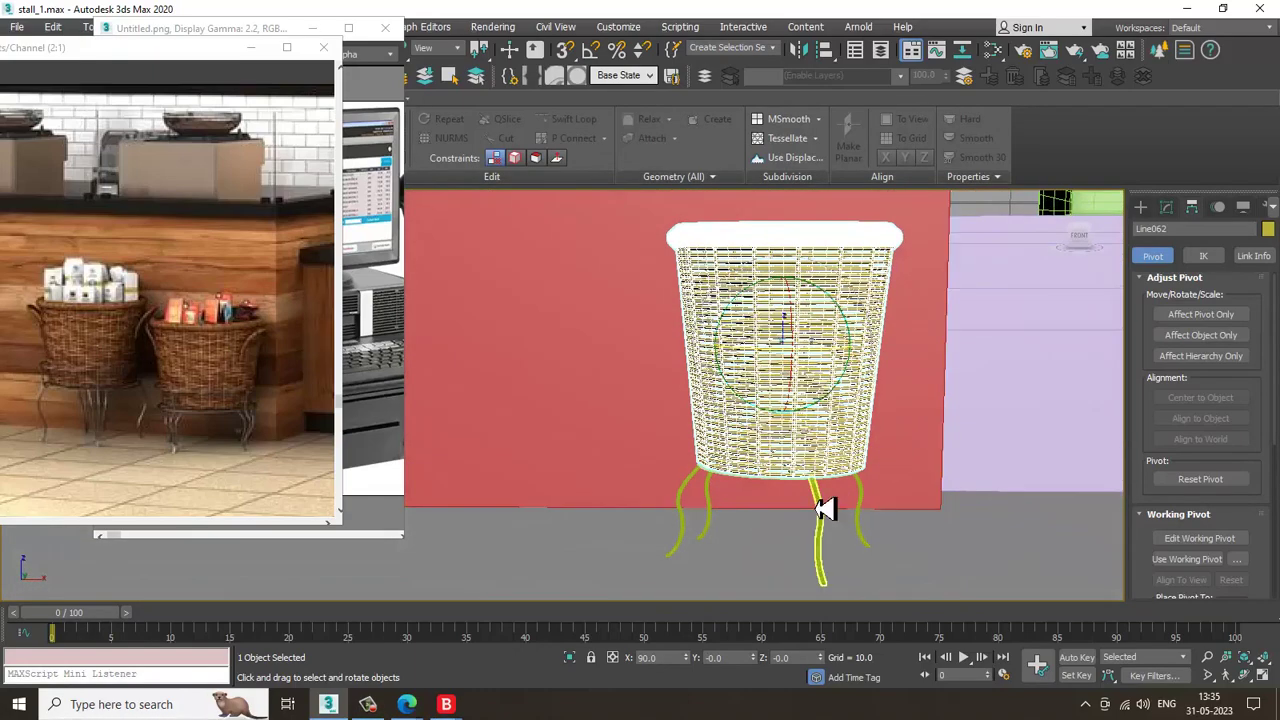
{"action": "left_click", "coordinate": [825, 508]}
{"action": "key", "text": "alt+w"}
{"action": "middle_click", "coordinate": [526, 351]}
{"action": "key", "text": "alt+w"}
{"action": "middle_click_drag", "start_coordinate": [617, 346], "coordinate": [639, 348]}
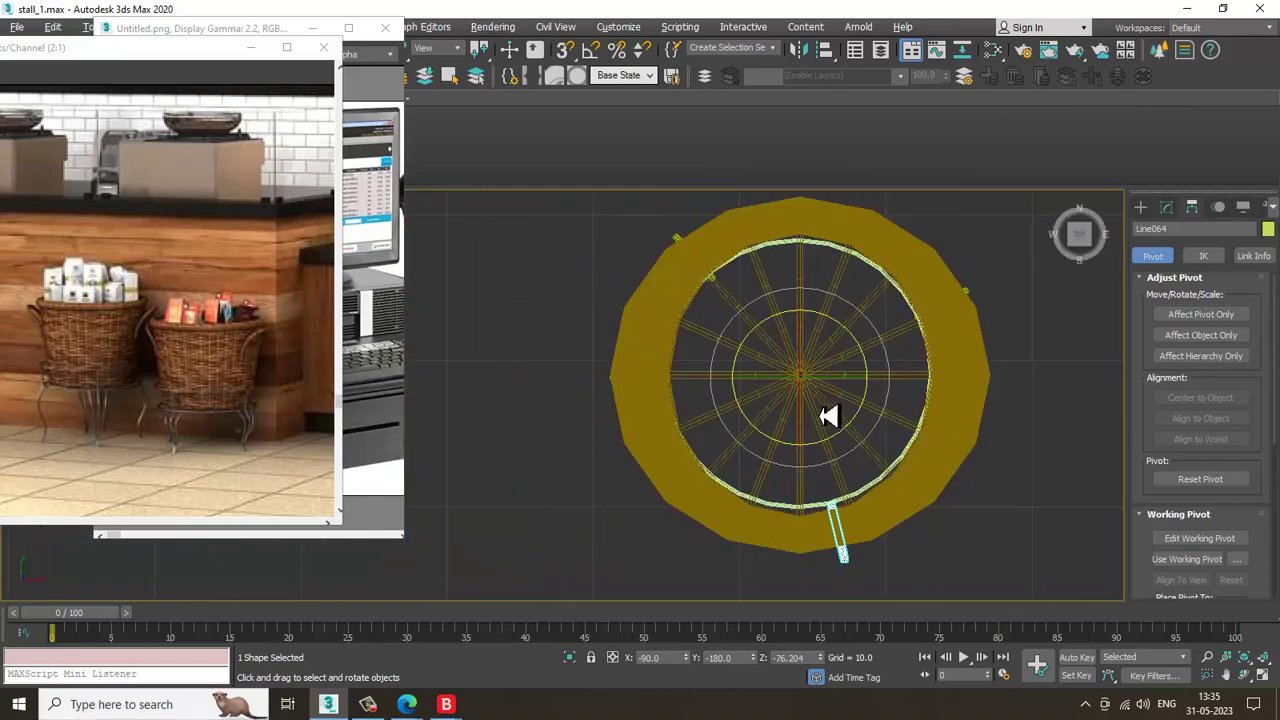
{"action": "mouse_move", "coordinate": [857, 340]}
{"action": "left_mouse_down", "text": "shift"}
{"action": "mouse_move", "coordinate": [866, 355]}
{"action": "mouse_move", "coordinate": [870, 334]}
{"action": "left_mouse_up", "text": "shift"}
{"action": "left_click", "coordinate": [638, 425]}
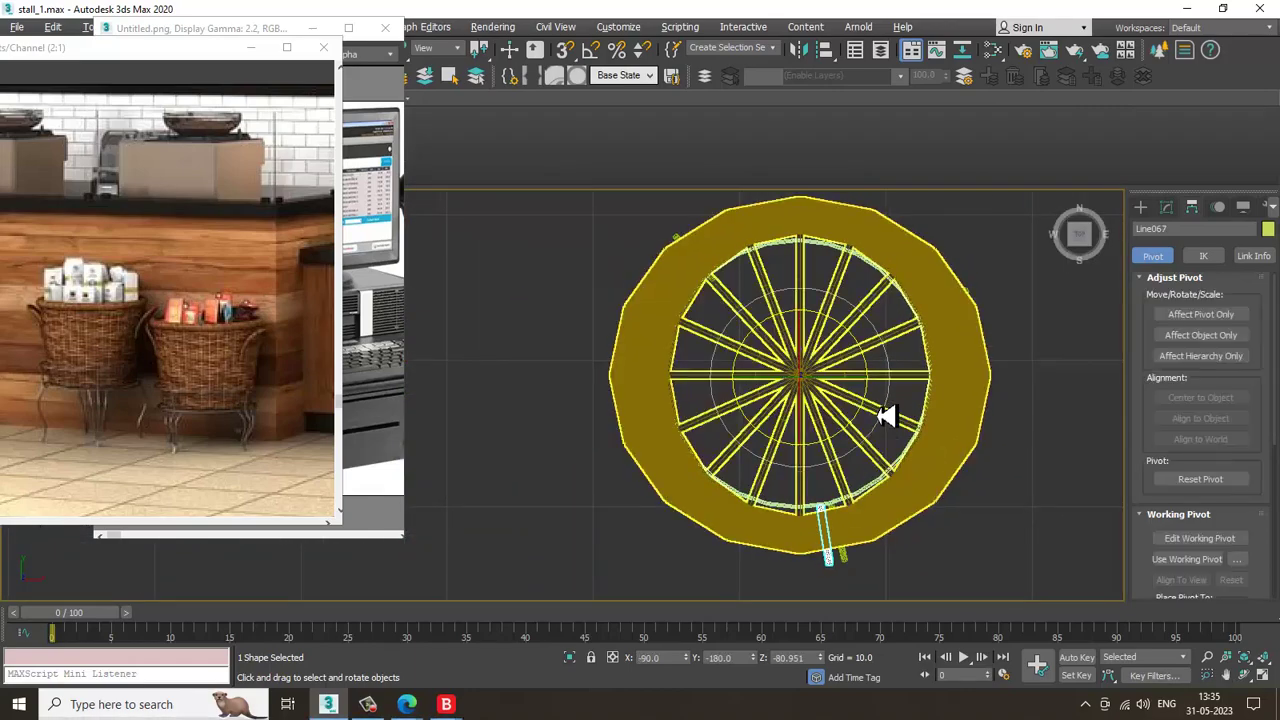
{"action": "left_click_drag", "start_coordinate": [871, 403], "coordinate": [890, 393], "text": "shift"}
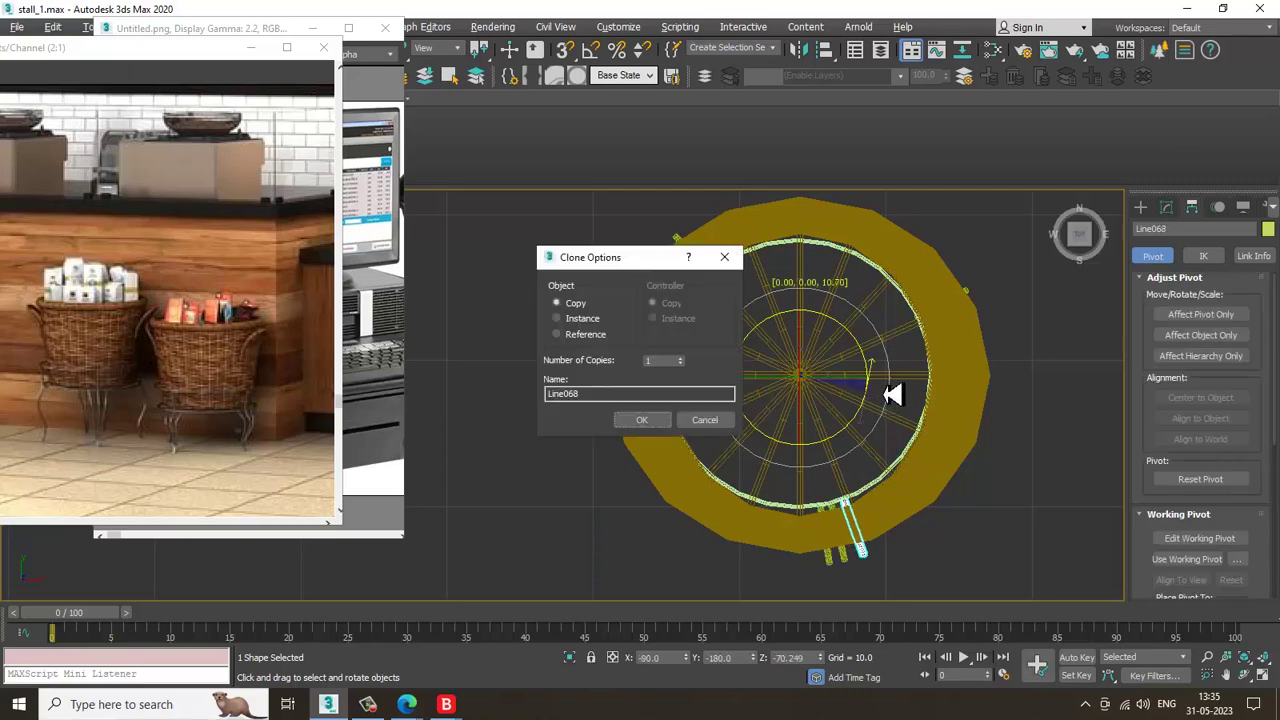
{"action": "left_click", "coordinate": [652, 426]}
Move the bottom vertex of the right leg in the front trio toward the middle leg, to about X -72.4
{"action": "key", "text": "alt+w"}
{"action": "middle_click", "coordinate": [831, 506]}
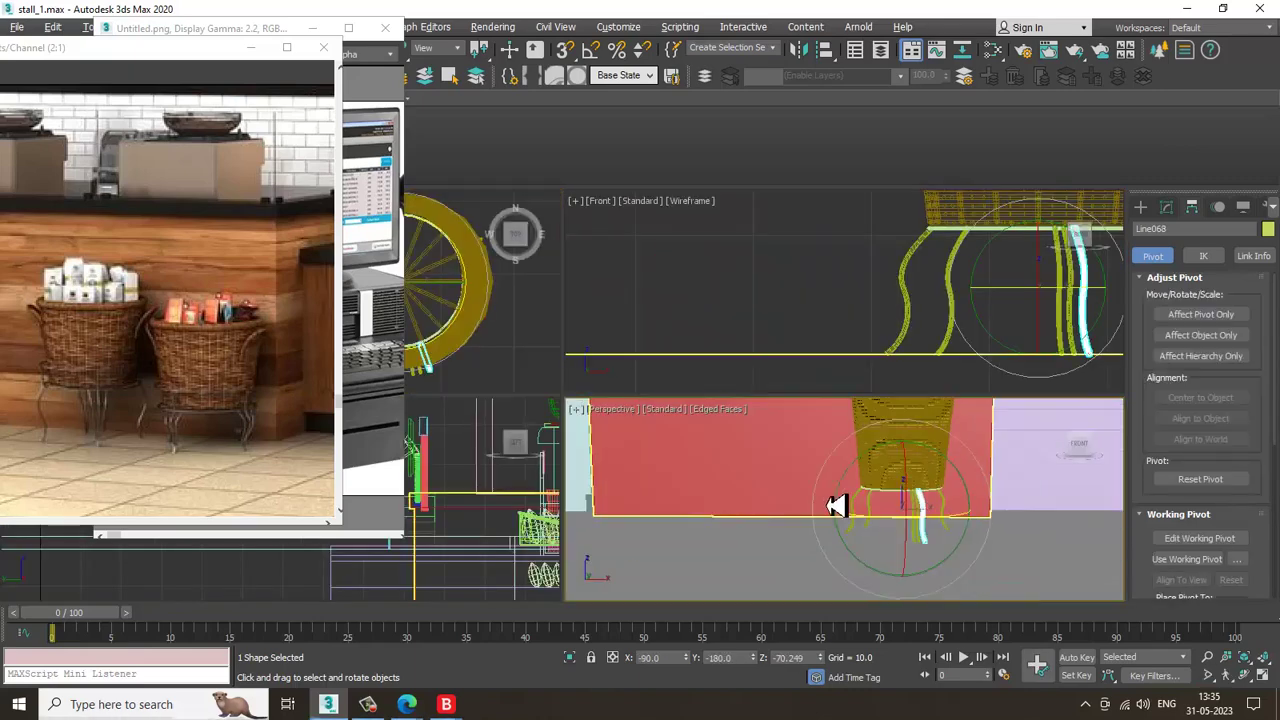
{"action": "key", "text": "alt+w"}
{"action": "middle_click_drag", "start_coordinate": [884, 507], "coordinate": [850, 512], "text": "alt"}
{"action": "scroll", "coordinate": [757, 481], "scroll_direction": "up", "scroll_amount": 2}
{"action": "key", "text": "1"}
{"action": "scroll", "coordinate": [711, 515], "scroll_direction": "up", "scroll_amount": 3}
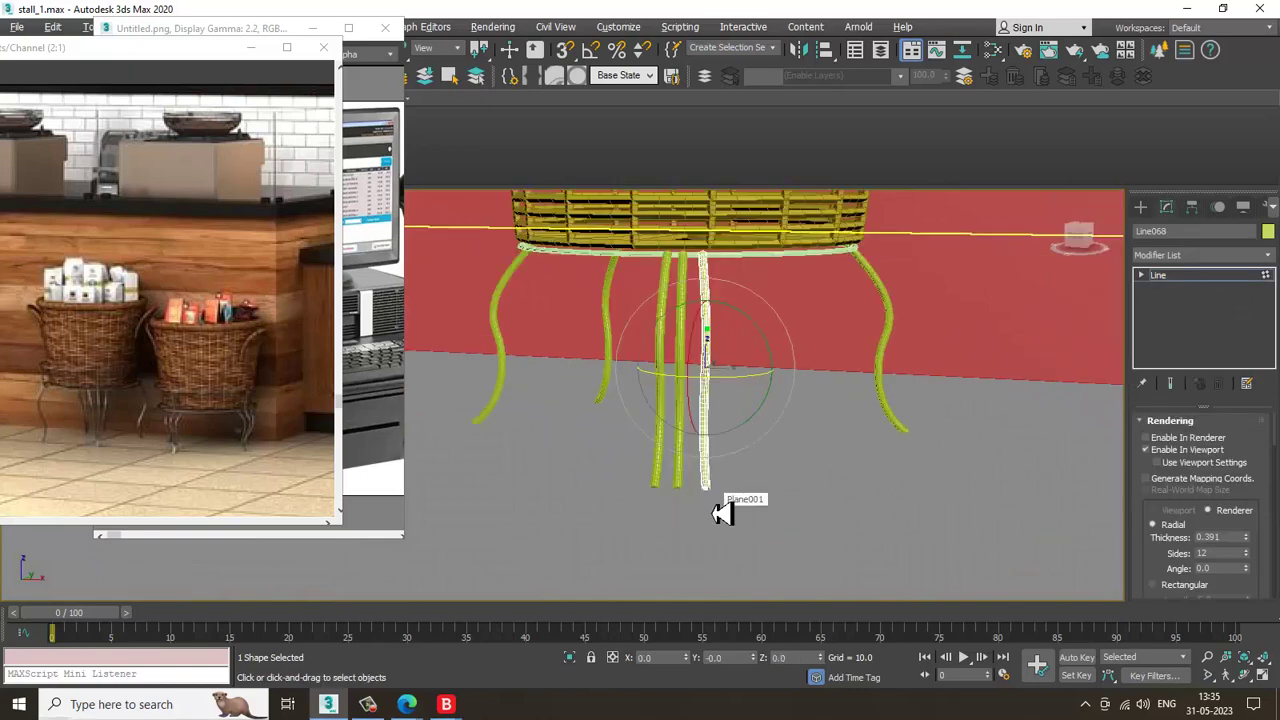
{"action": "key", "text": "w"}
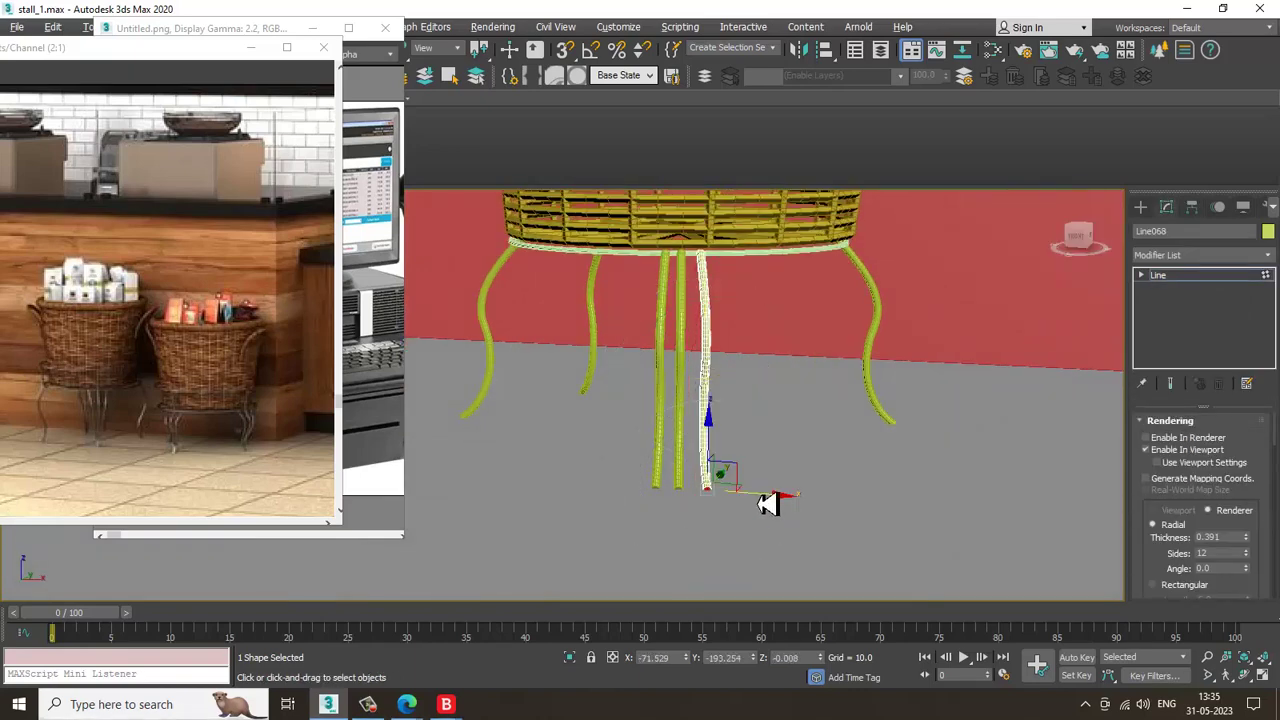
{"action": "left_click_drag", "start_coordinate": [766, 500], "coordinate": [758, 505]}
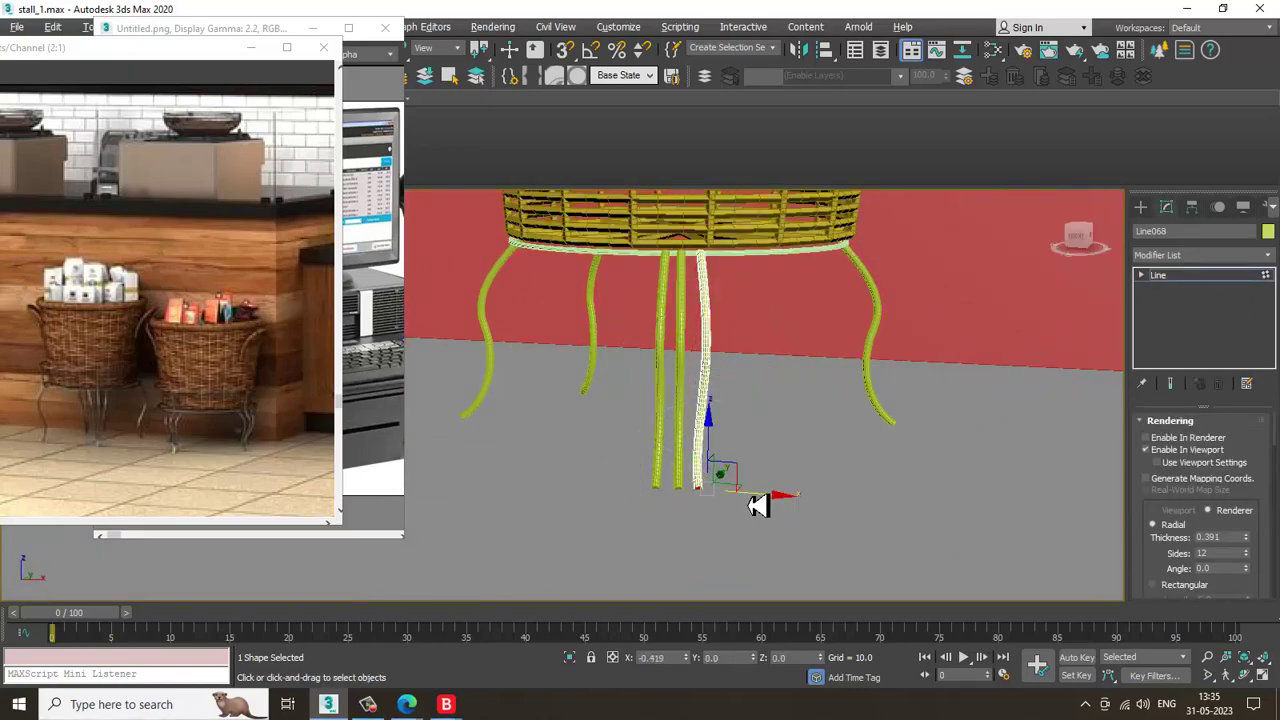
{"action": "left_click", "coordinate": [1222, 276]}
Move the bottom vertex of the left leg in the front trio along X and Y so its foot meets the middle leg
{"action": "left_click", "coordinate": [662, 486]}
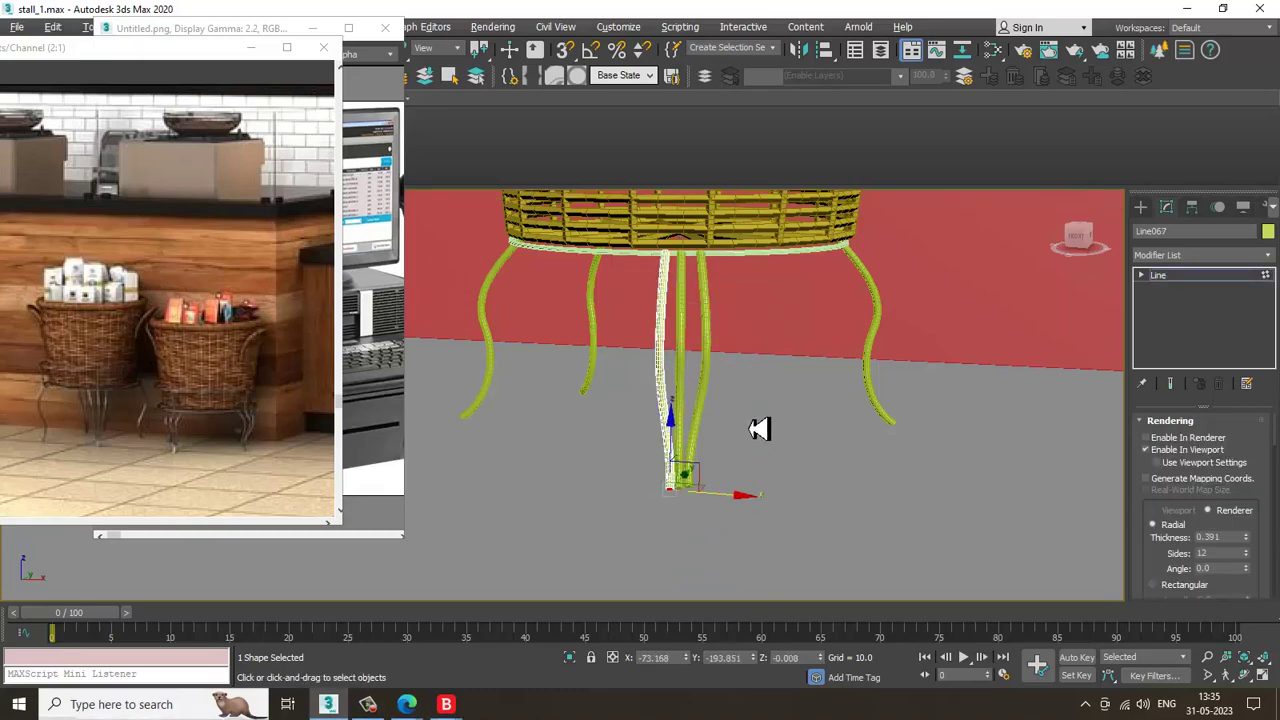
{"action": "middle_click_drag", "start_coordinate": [760, 426], "coordinate": [676, 527], "text": "alt"}
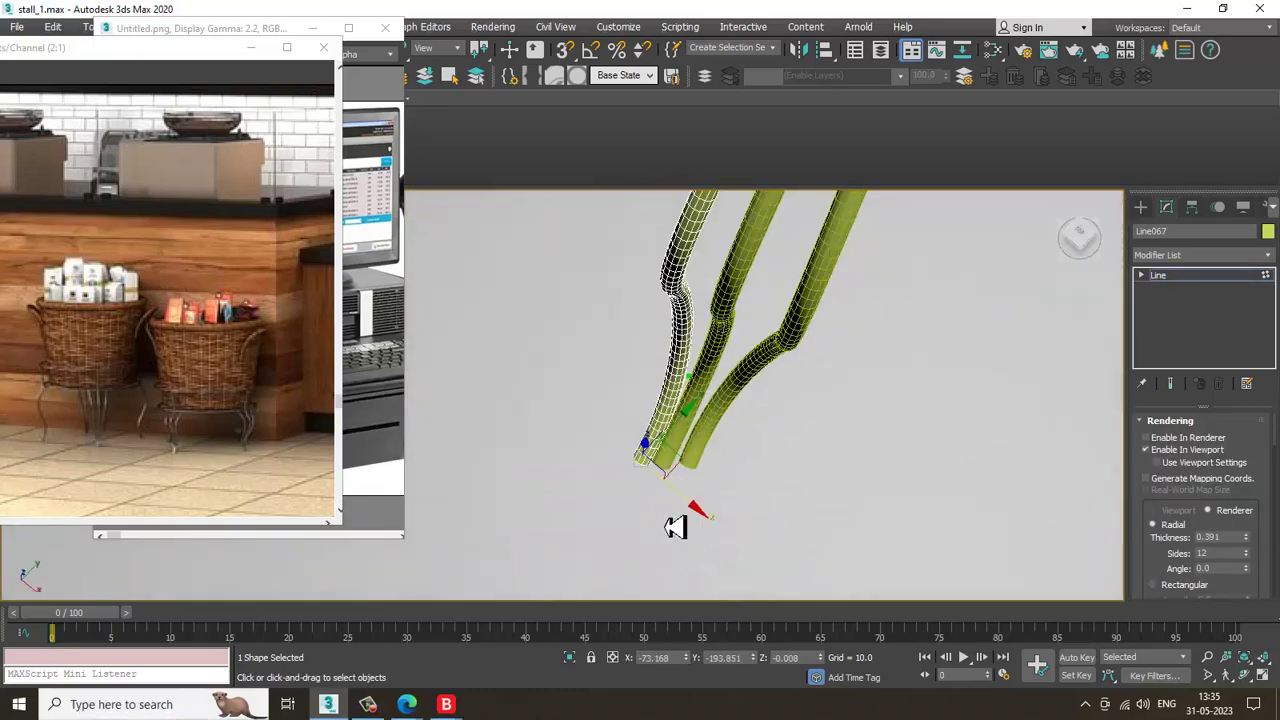
{"action": "left_click_drag", "start_coordinate": [690, 428], "coordinate": [700, 447]}
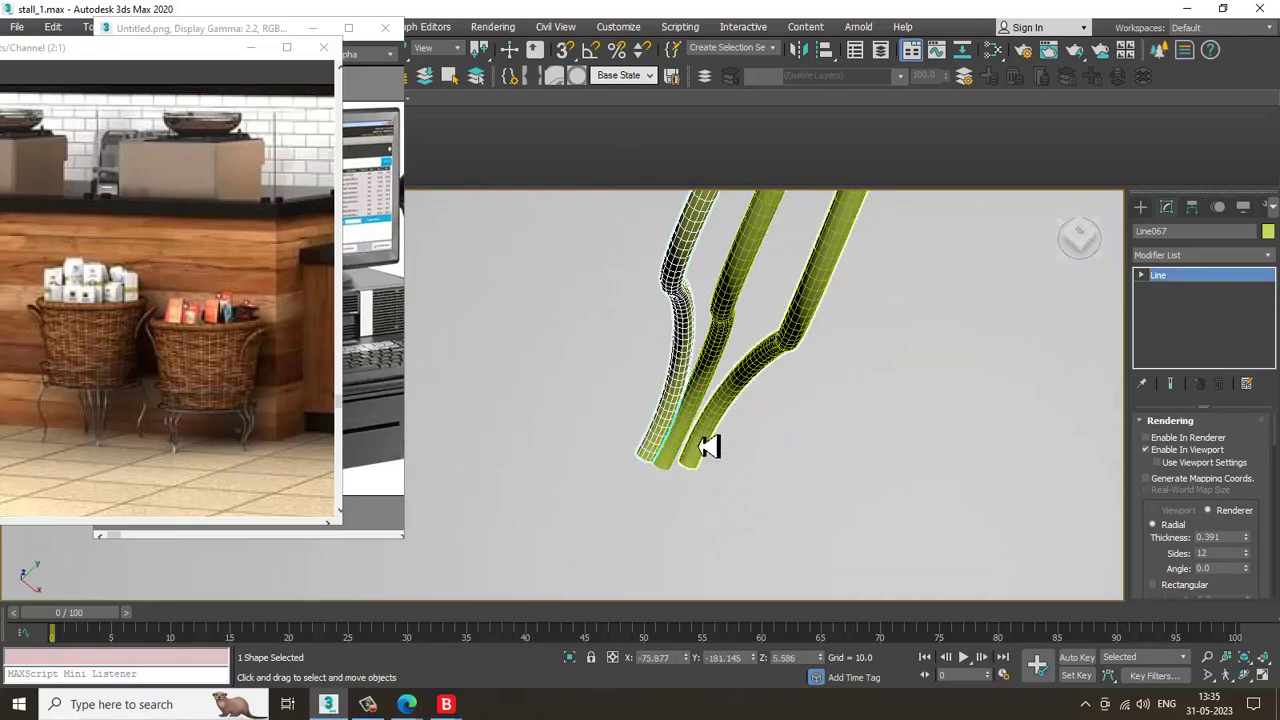
Shift the right front leg's bottom vertex along Y to about -193.57 so its foot lines up with the middle leg
{"action": "left_click", "coordinate": [708, 445]}
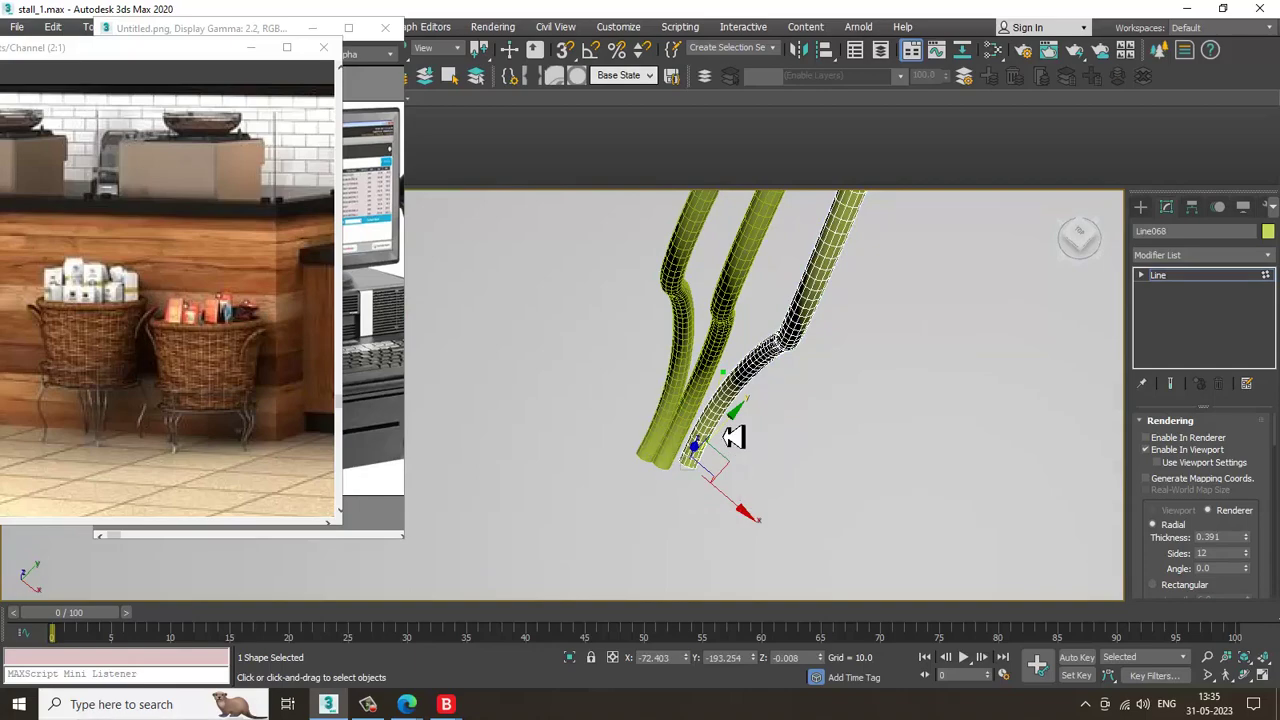
{"action": "left_click_drag", "start_coordinate": [734, 437], "coordinate": [723, 444]}
{"action": "middle_click_drag", "start_coordinate": [725, 474], "coordinate": [815, 437], "text": "alt"}
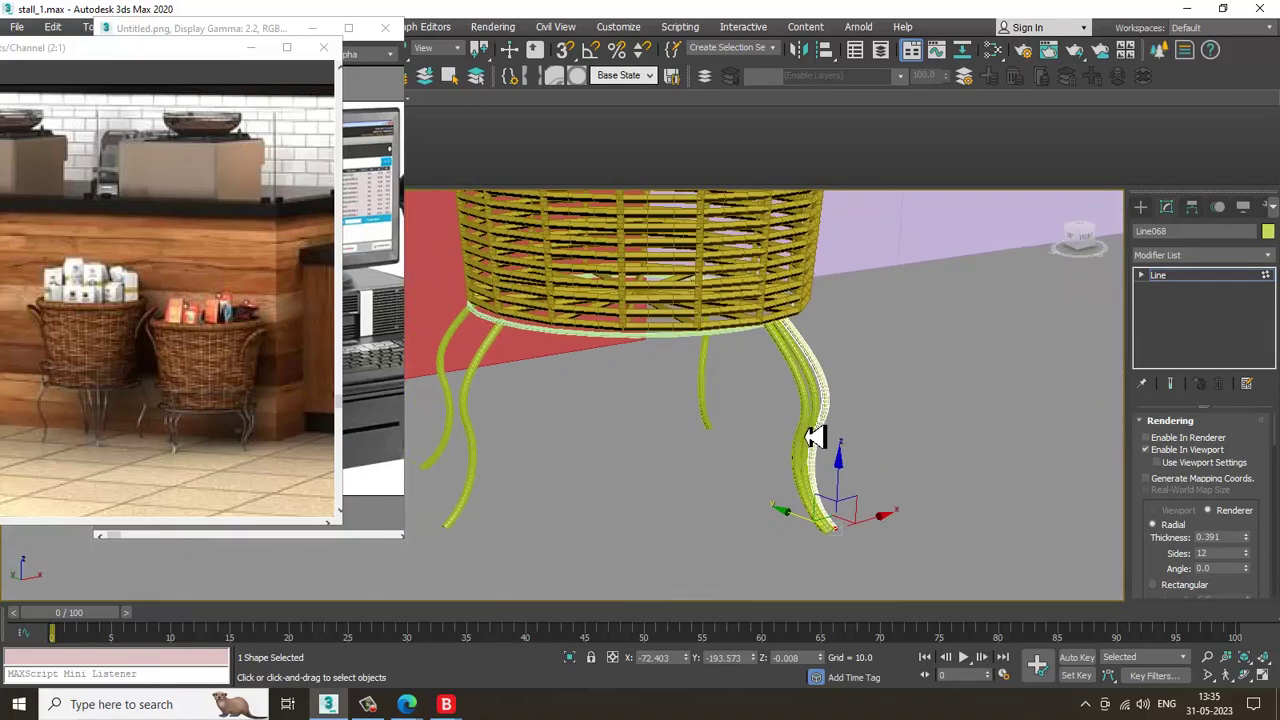
Rotate-copy the left leg by about -5.5 degrees in the top view, then rotate-copy that leg back by 9.3 degrees to flank the original
{"action": "left_click", "coordinate": [1205, 280]}
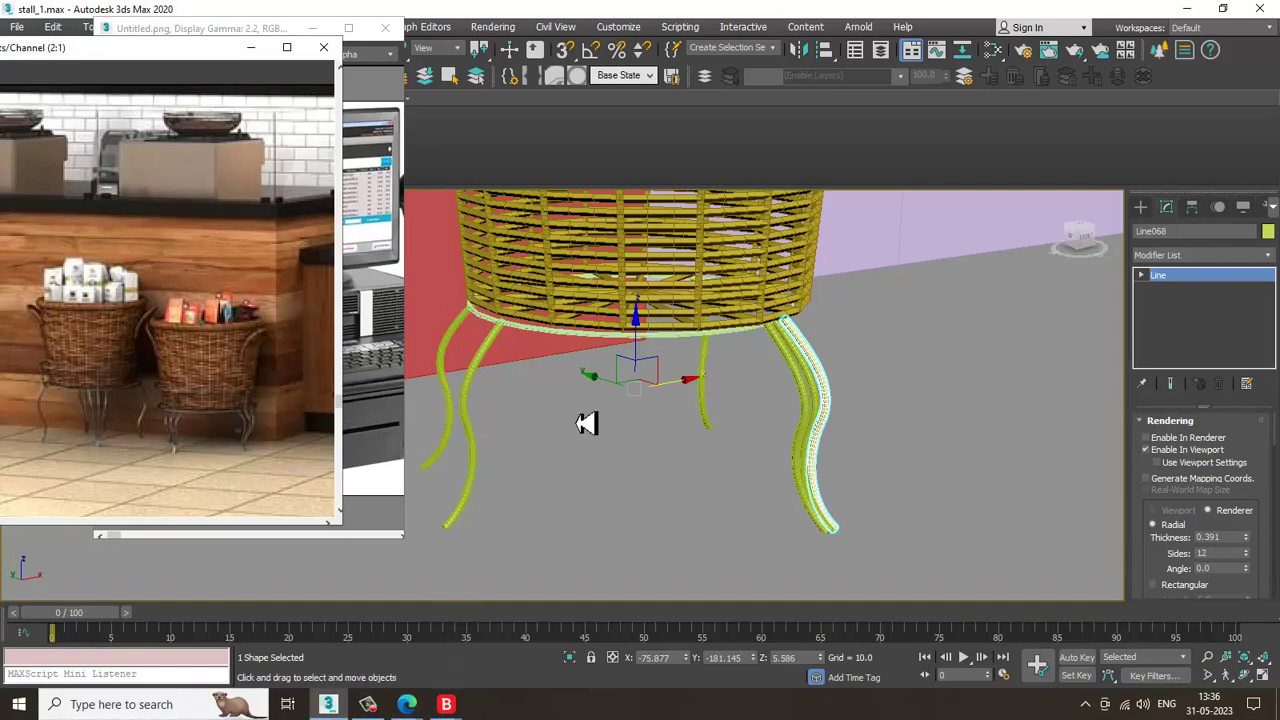
{"action": "left_click", "coordinate": [482, 372]}
{"action": "key", "text": "alt+w"}
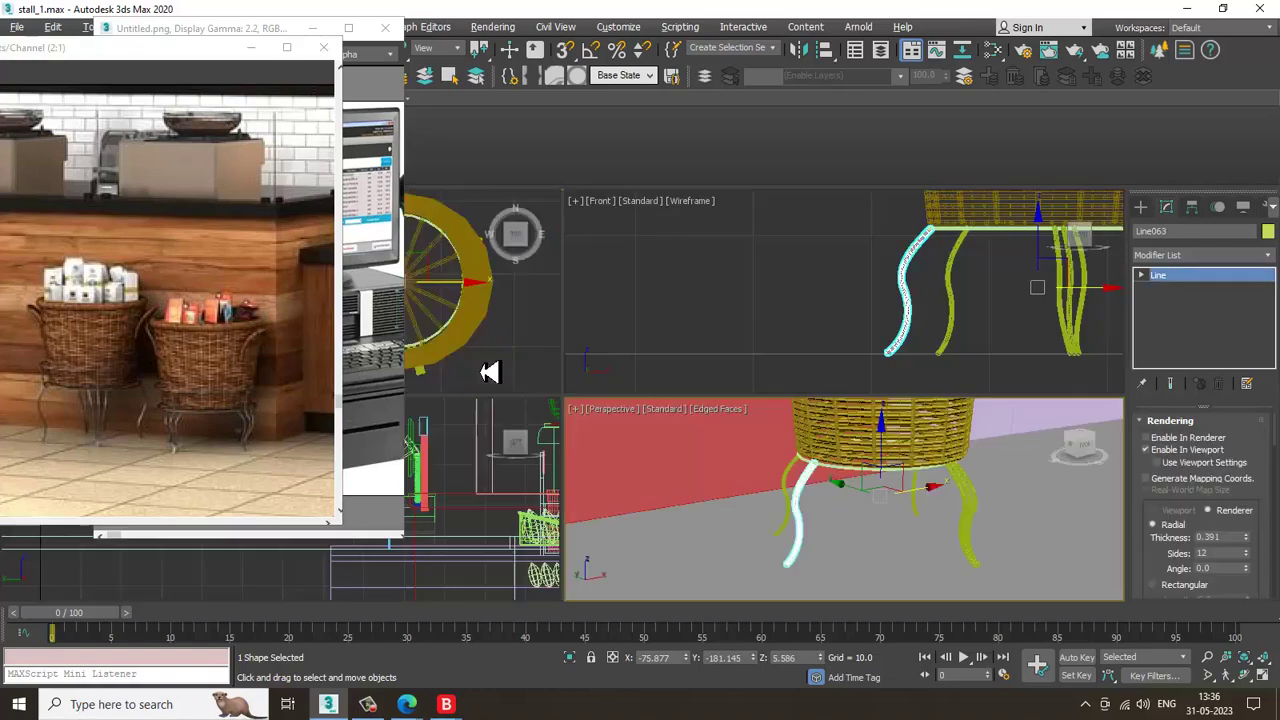
{"action": "middle_click", "coordinate": [440, 284]}
{"action": "key", "text": "alt+w"}
{"action": "scroll", "coordinate": [676, 326], "scroll_direction": "up", "scroll_amount": 2}
{"action": "key", "text": "e"}
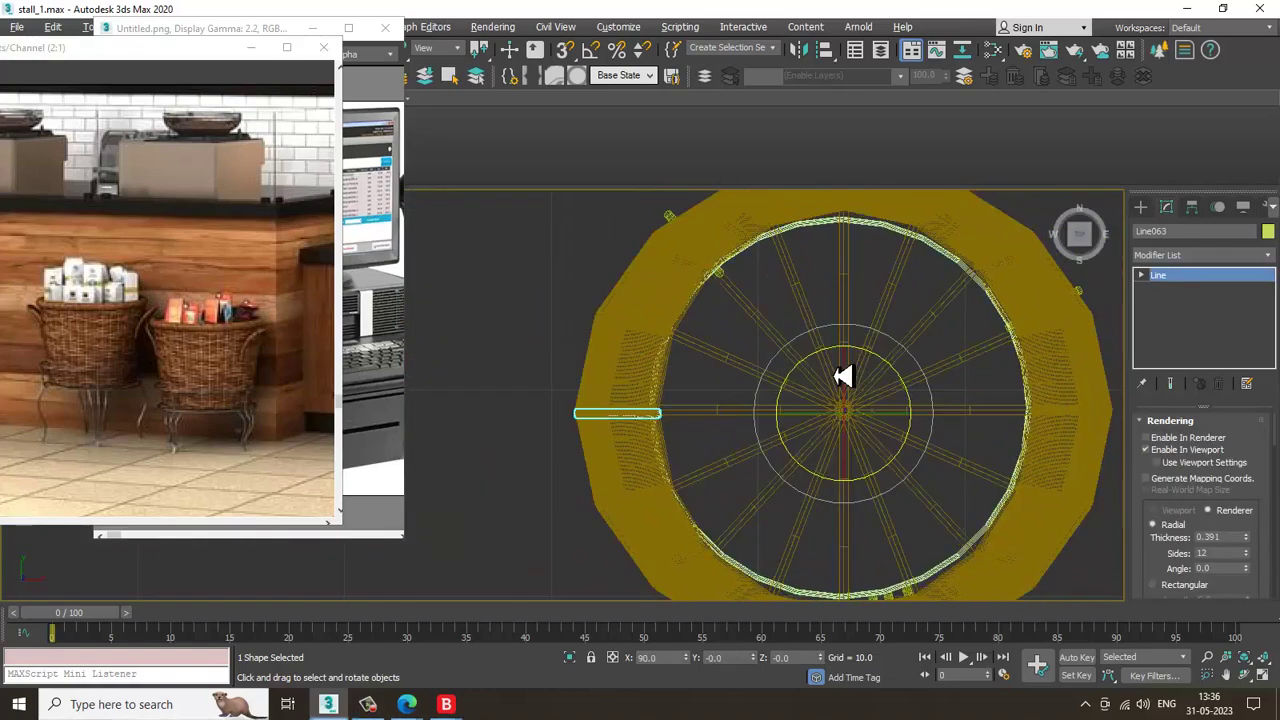
{"action": "left_click_drag", "start_coordinate": [864, 365], "coordinate": [872, 364], "text": "shift"}
{"action": "left_click", "coordinate": [646, 420]}
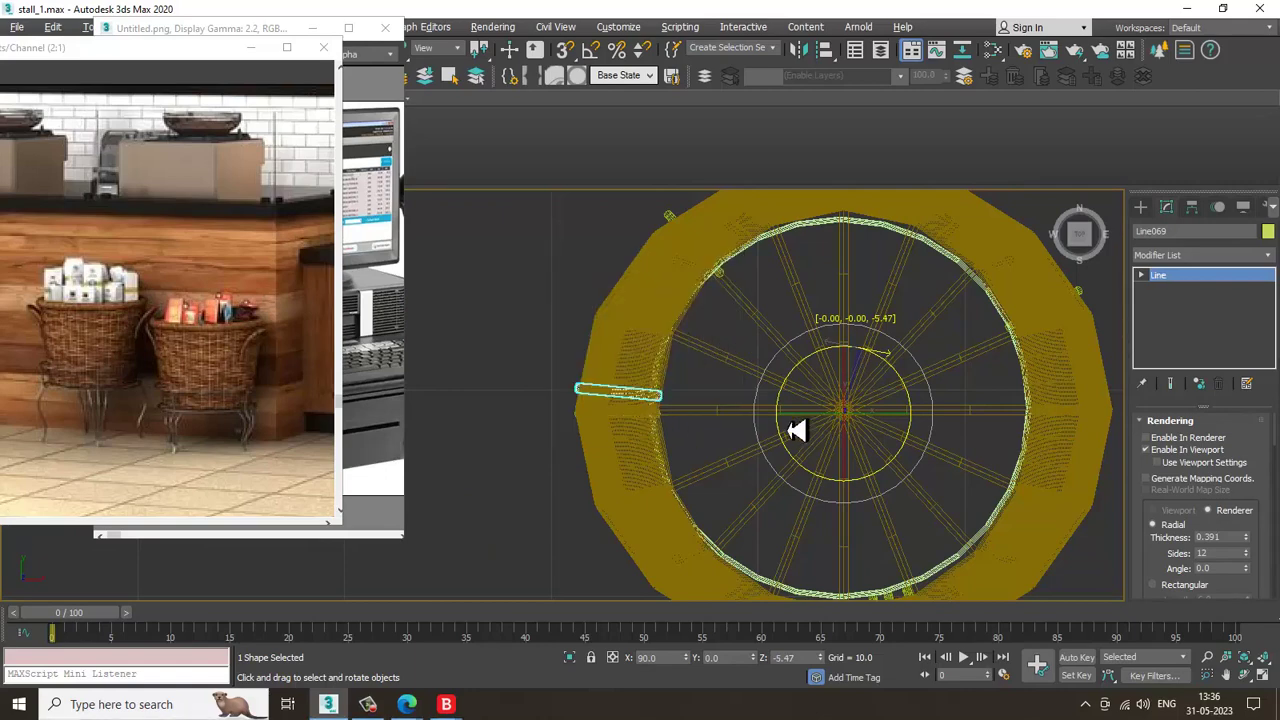
{"action": "left_click_drag", "start_coordinate": [862, 362], "coordinate": [866, 354], "text": "shift"}
{"action": "left_click", "coordinate": [668, 424]}
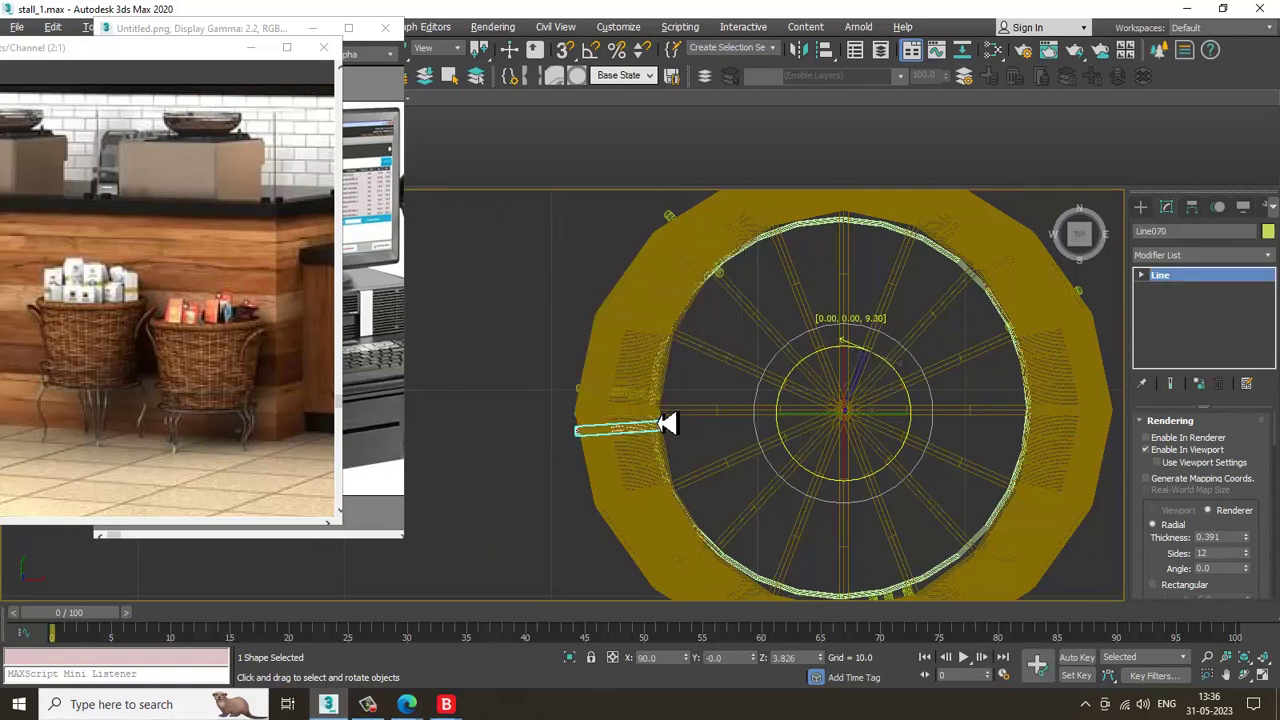
Rotate the rear-side copy of the left leg slightly toward the original, to a Z rotation of about -4.19 degrees
{"action": "left_click", "coordinate": [592, 401]}
{"action": "left_click", "coordinate": [592, 401]}
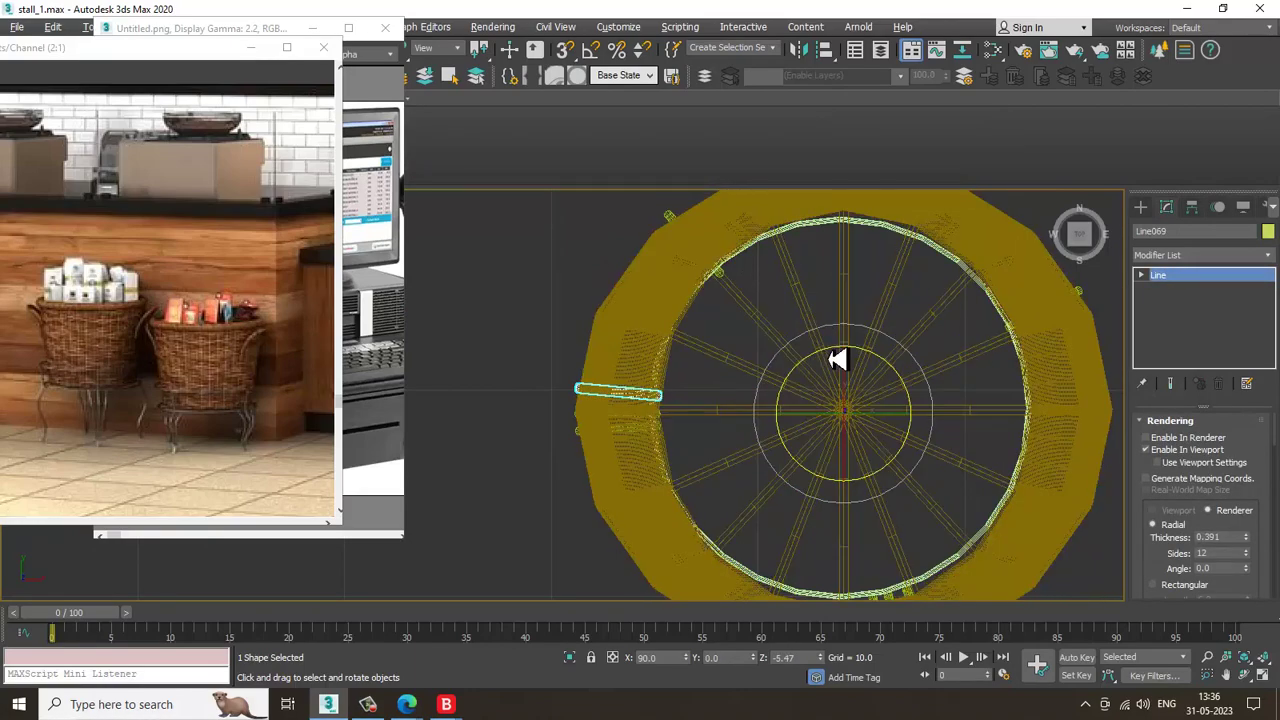
{"action": "left_click_drag", "start_coordinate": [835, 360], "coordinate": [833, 356]}
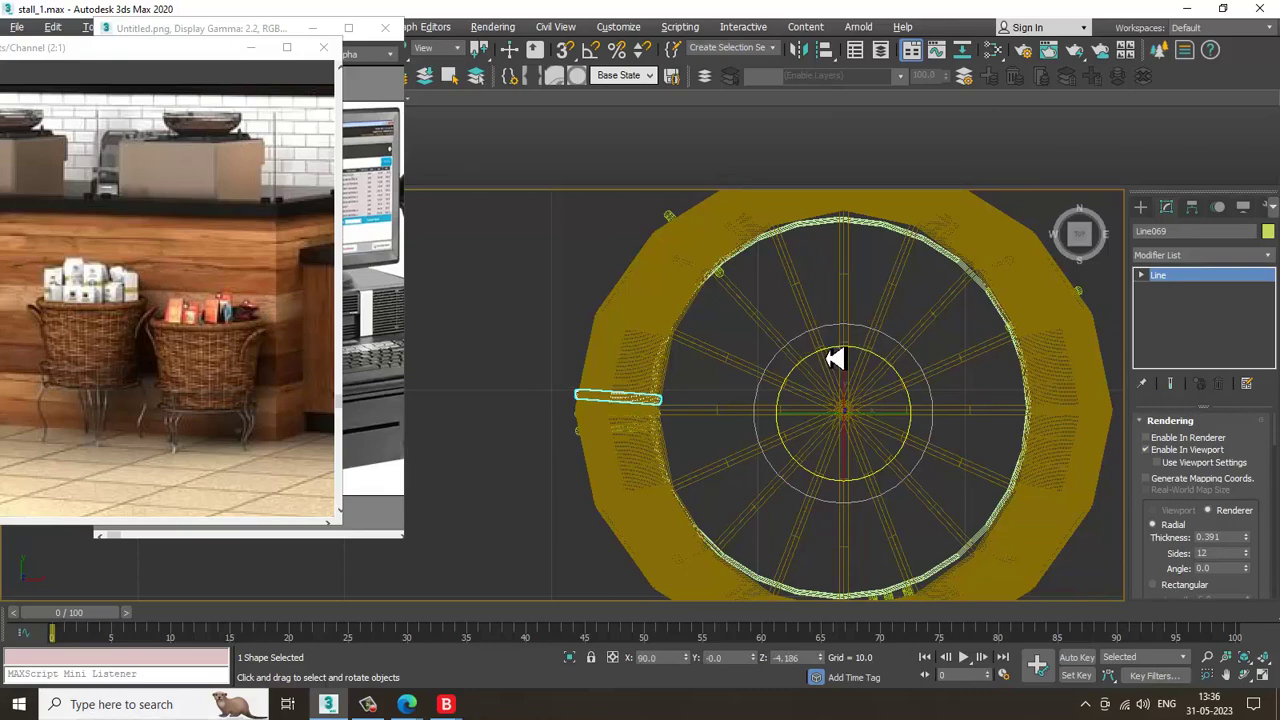
Move the bottom vertex of the front-side leg in the left trio toward the foot of the middle leg
{"action": "key", "text": "w"}
{"action": "key", "text": "alt+w"}
{"action": "middle_click_drag", "start_coordinate": [866, 529], "coordinate": [714, 515], "text": "alt"}
{"action": "key", "text": "alt+w"}
{"action": "scroll", "coordinate": [714, 515], "scroll_direction": "up", "scroll_amount": 2}
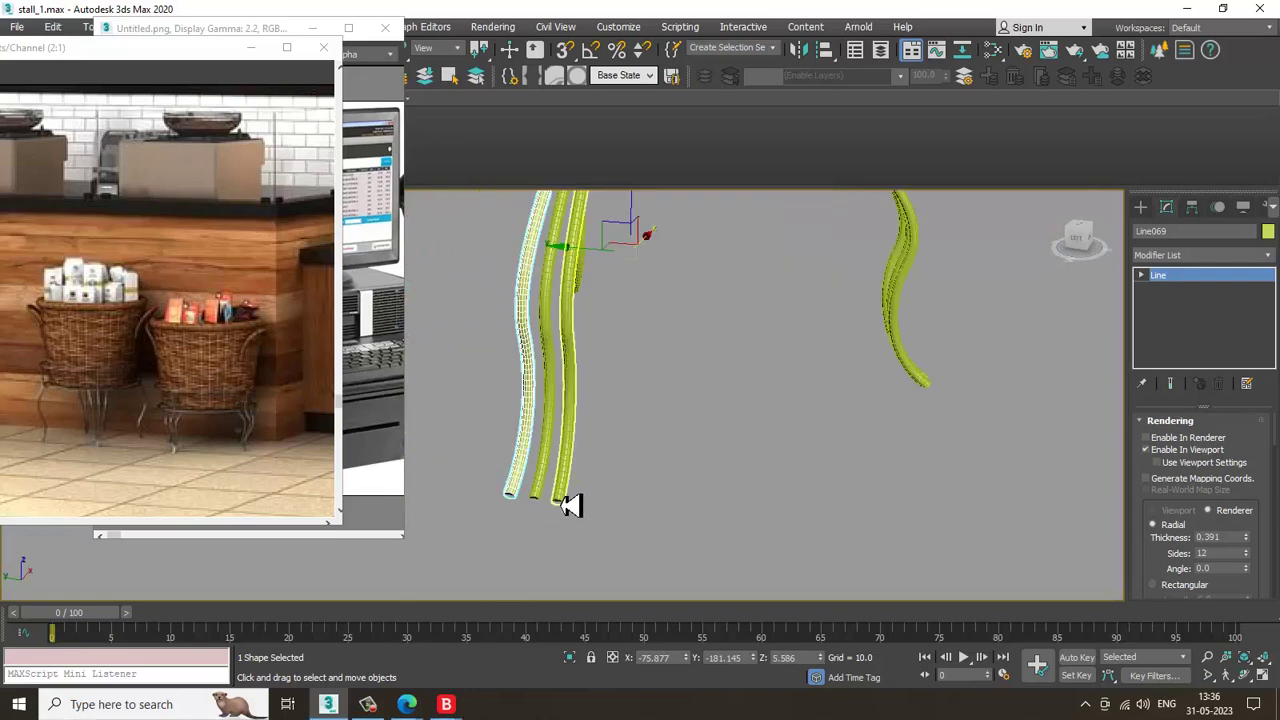
{"action": "left_click", "coordinate": [562, 493]}
{"action": "key", "text": "1"}
{"action": "middle_click_drag", "start_coordinate": [563, 494], "coordinate": [503, 489], "text": "alt"}
{"action": "left_click", "coordinate": [561, 485]}
{"action": "left_click", "coordinate": [1248, 283]}
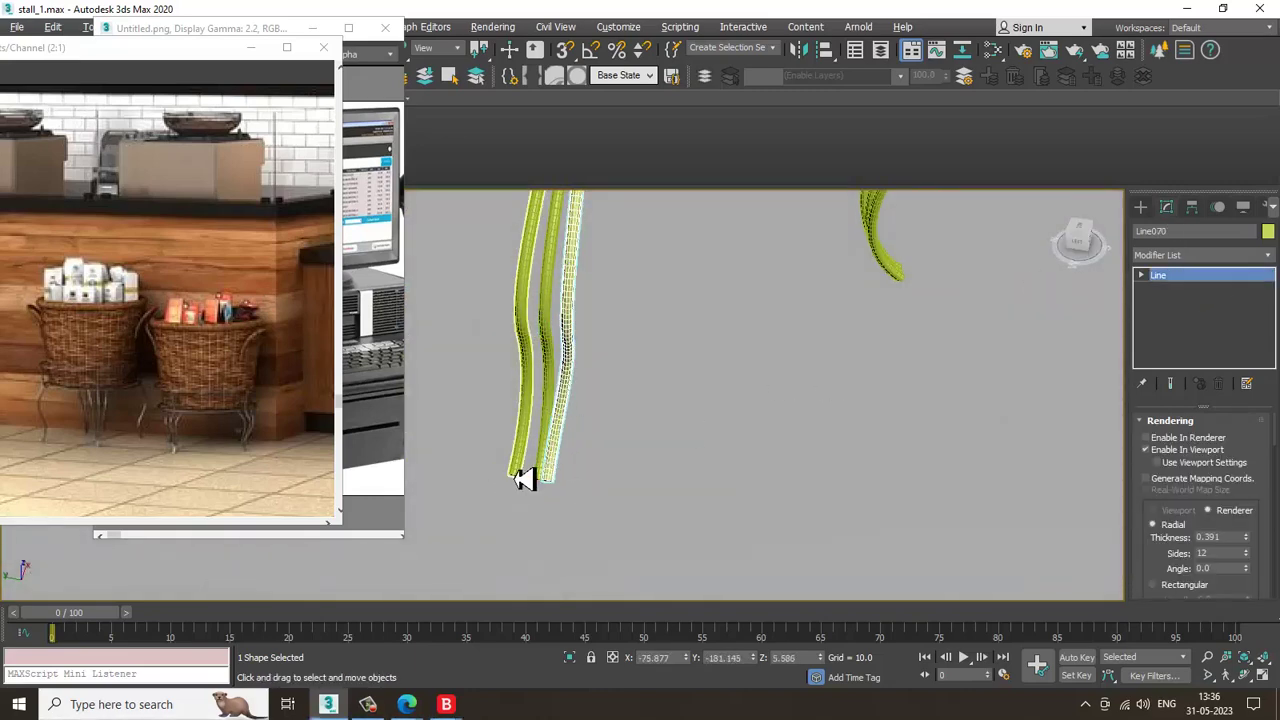
Shift the bottom vertex of the rear-side leg in the left trio along Y to about -180.75, toward the middle leg
{"action": "left_click", "coordinate": [520, 482]}
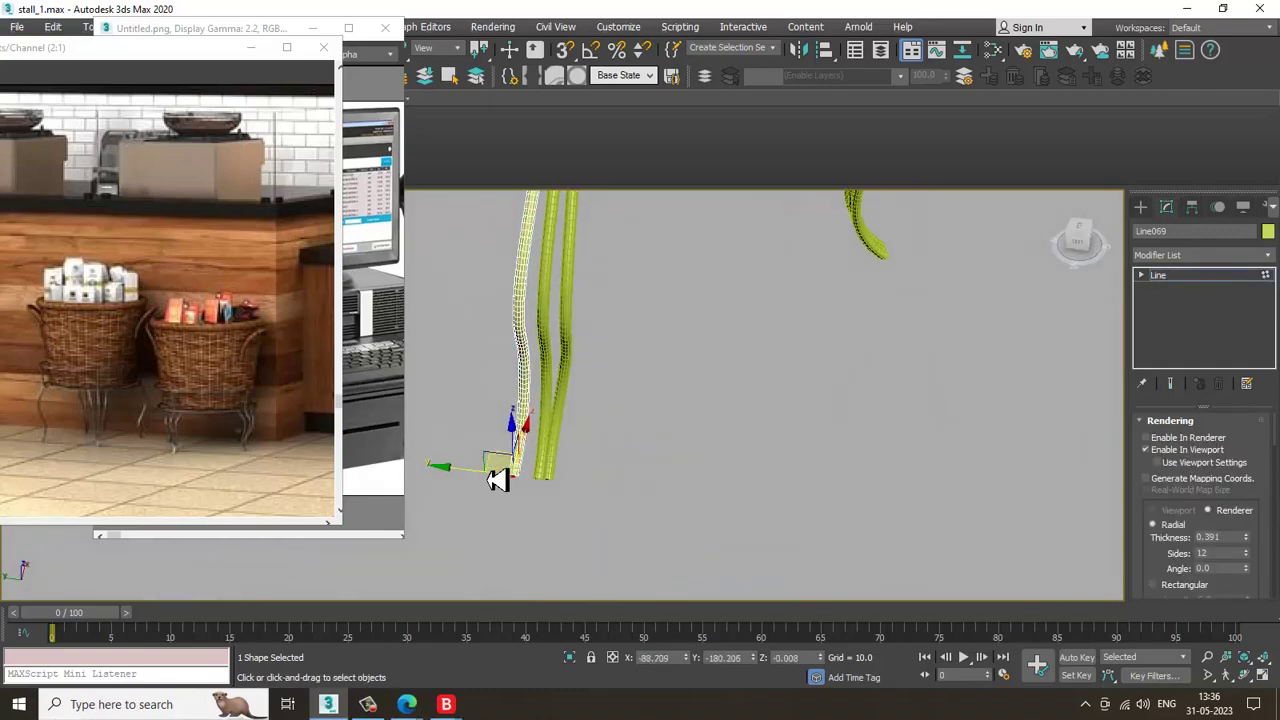
{"action": "middle_click_drag", "start_coordinate": [500, 486], "coordinate": [895, 467], "text": "alt"}
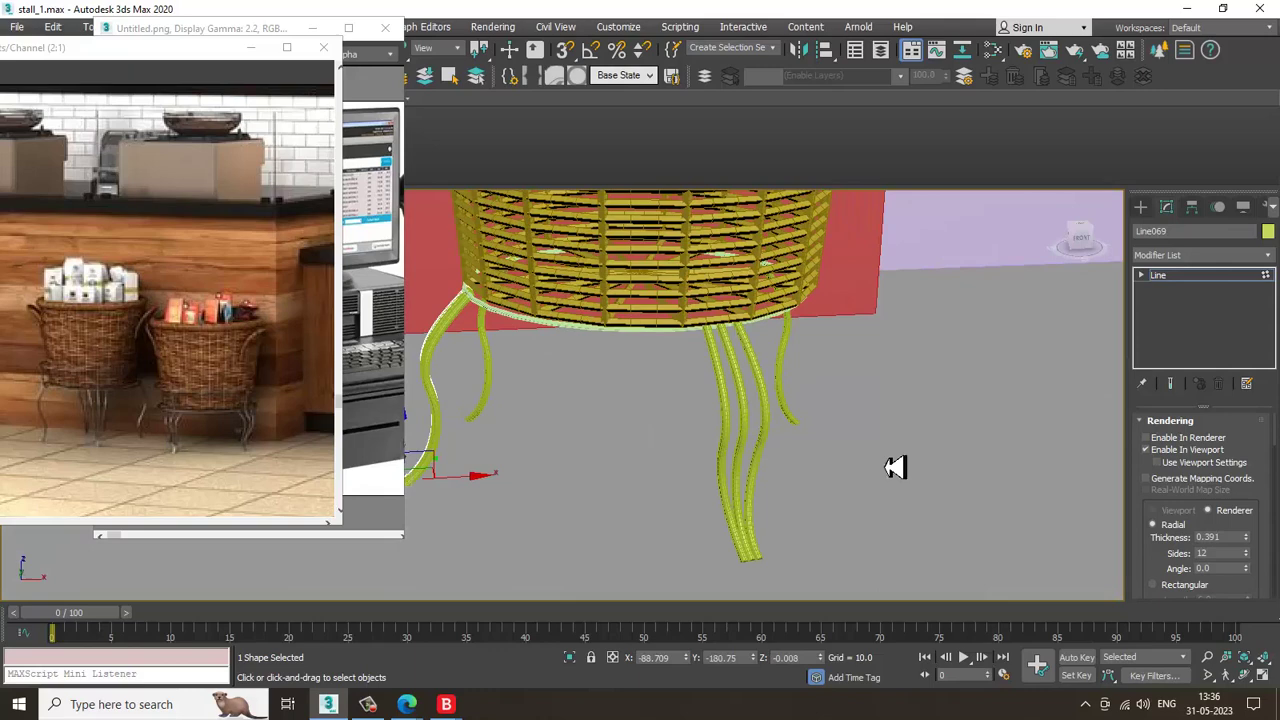
{"action": "left_click", "coordinate": [1220, 276]}
Delete the two single legs at the back of the basket stand
{"action": "left_click", "coordinate": [776, 360]}
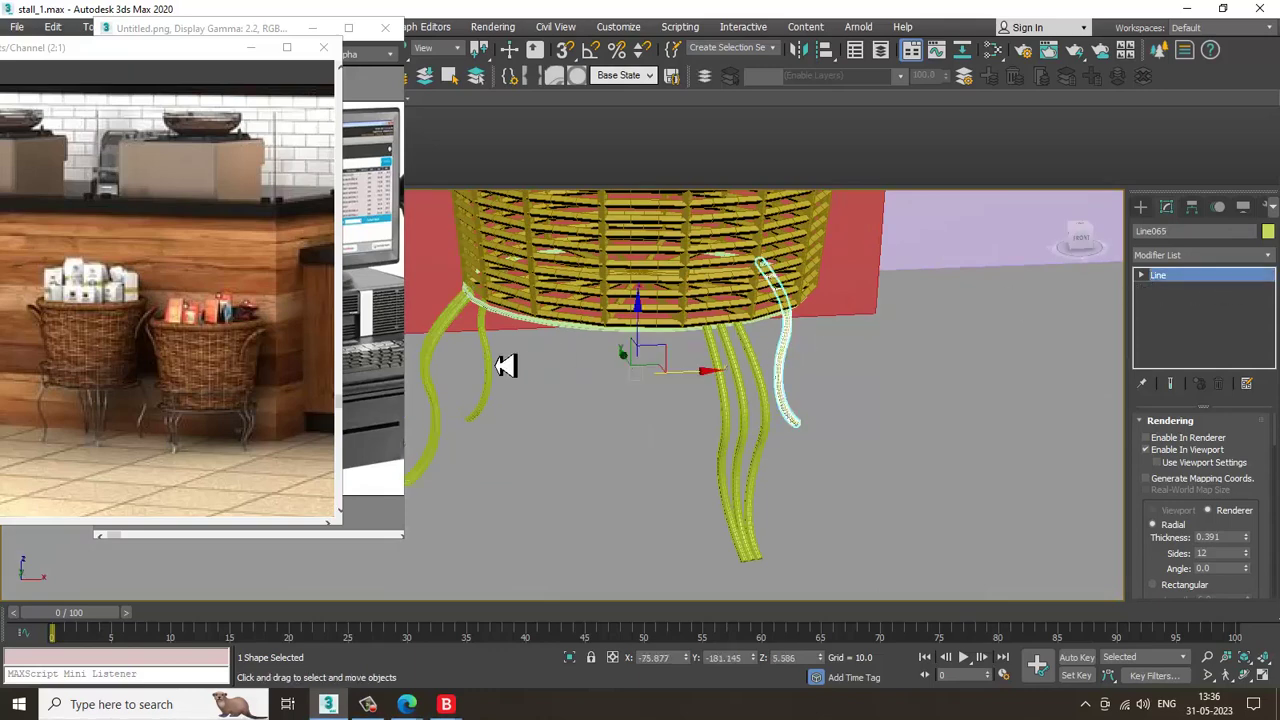
{"action": "left_click", "coordinate": [497, 362], "text": "ctrl"}
{"action": "key", "text": "Delete"}
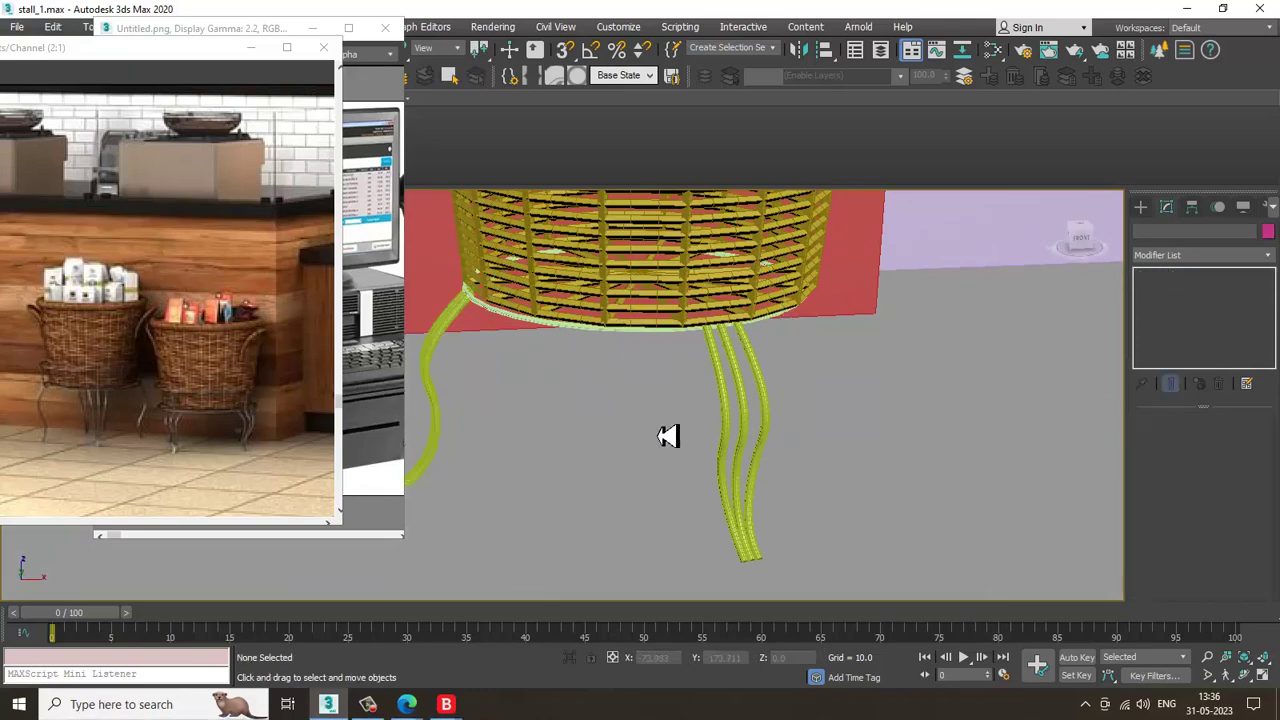
Group the three front legs into one object, moving the reference image windows out of the way
{"action": "left_click", "coordinate": [740, 430]}
{"action": "left_click", "coordinate": [776, 414], "text": "ctrl"}
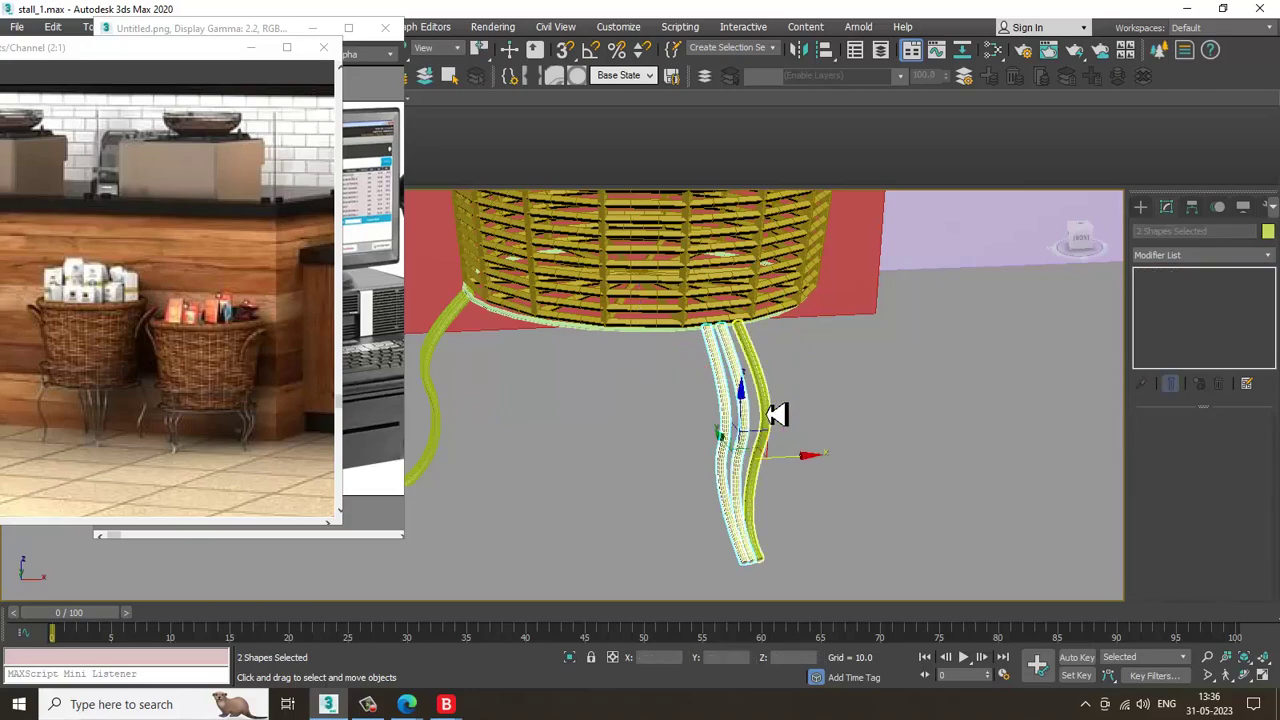
{"action": "left_click", "coordinate": [774, 416], "text": "ctrl"}
{"action": "key", "text": "alt+w"}
{"action": "right_click", "coordinate": [491, 343]}
{"action": "key", "text": "alt+w"}
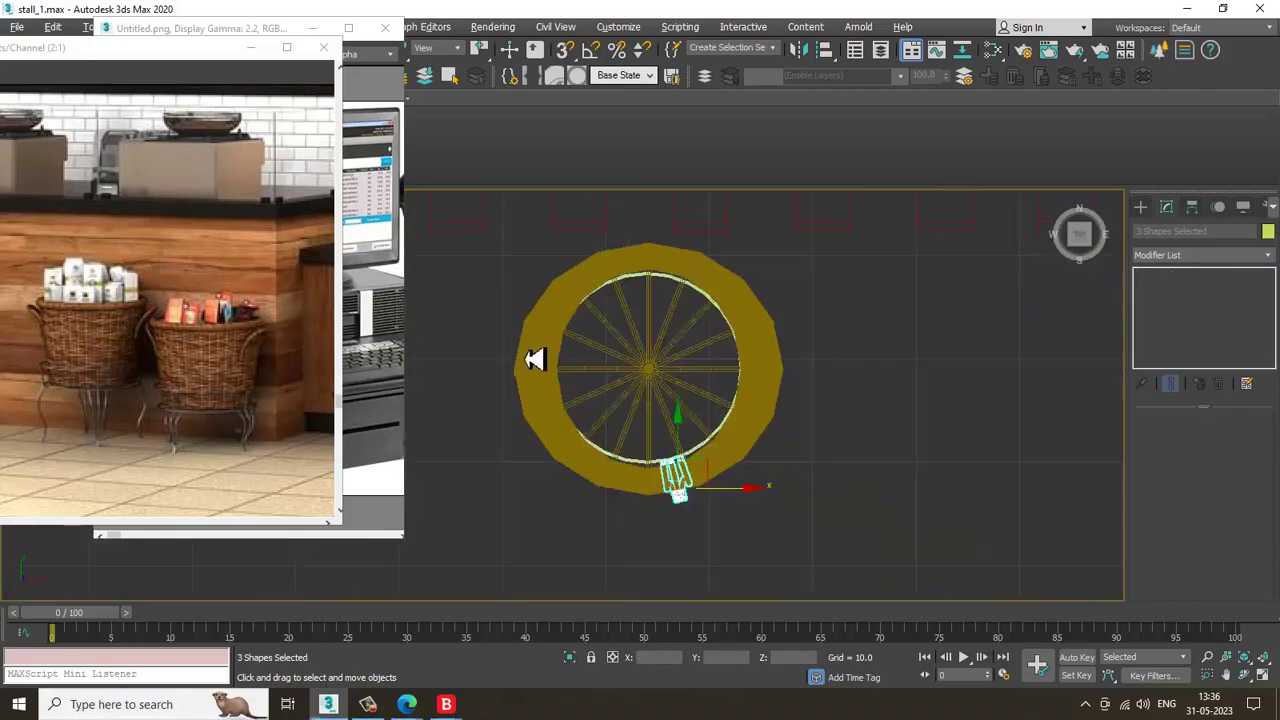
{"action": "scroll", "coordinate": [600, 382], "scroll_direction": "up", "scroll_amount": 2}
{"action": "key", "text": "e"}
{"action": "key", "text": "w"}
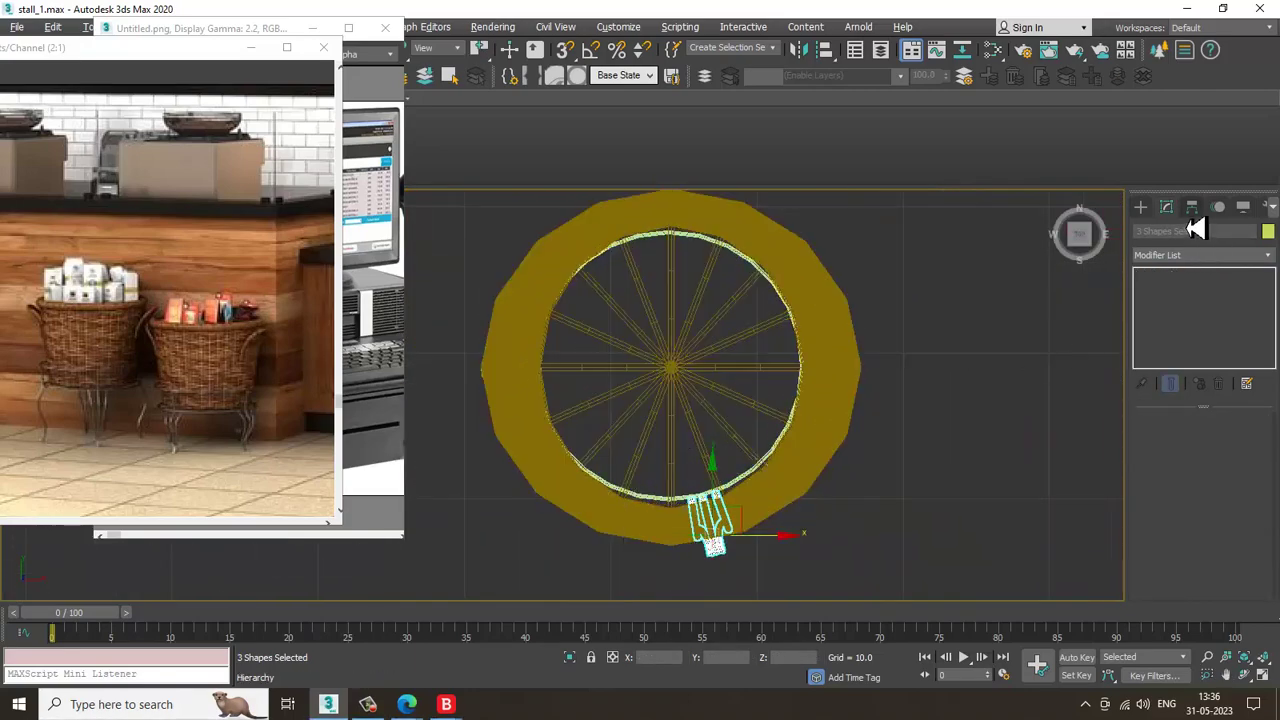
{"action": "left_click_drag", "start_coordinate": [180, 50], "coordinate": [179, 129]}
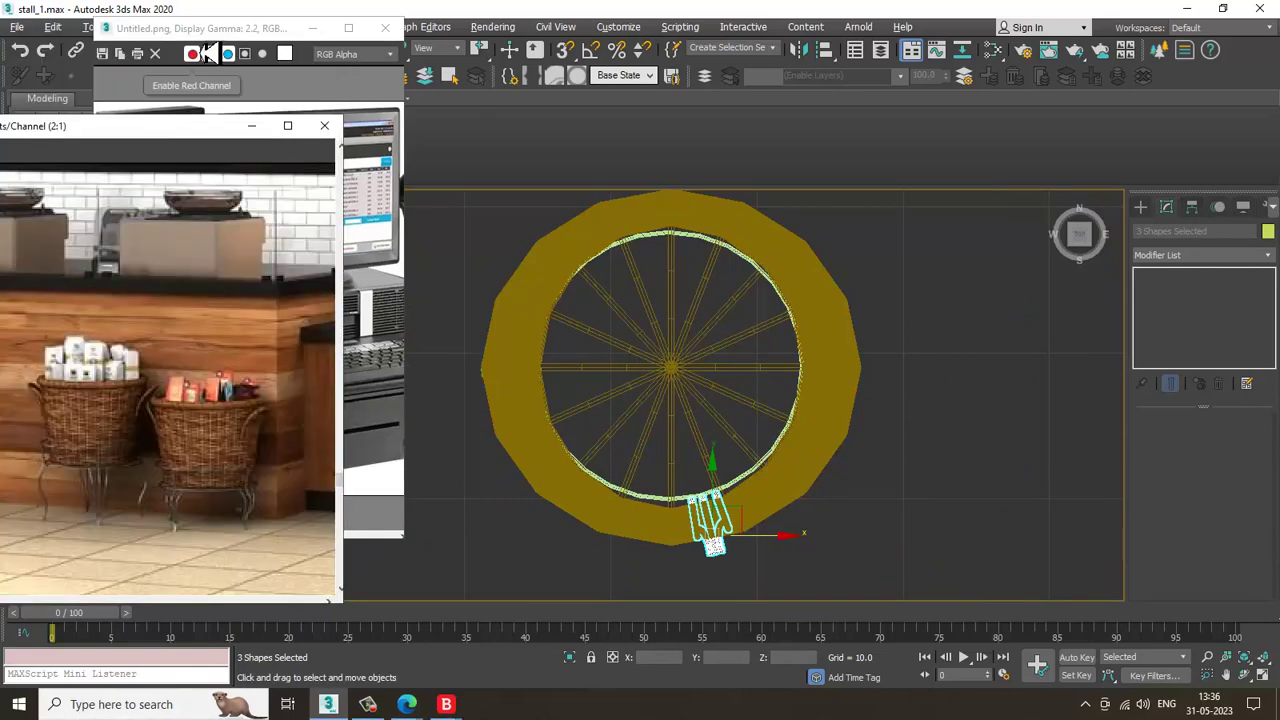
{"action": "left_click_drag", "start_coordinate": [221, 30], "coordinate": [221, 107]}
{"action": "left_click", "coordinate": [139, 27]}
{"action": "left_click", "coordinate": [150, 46]}
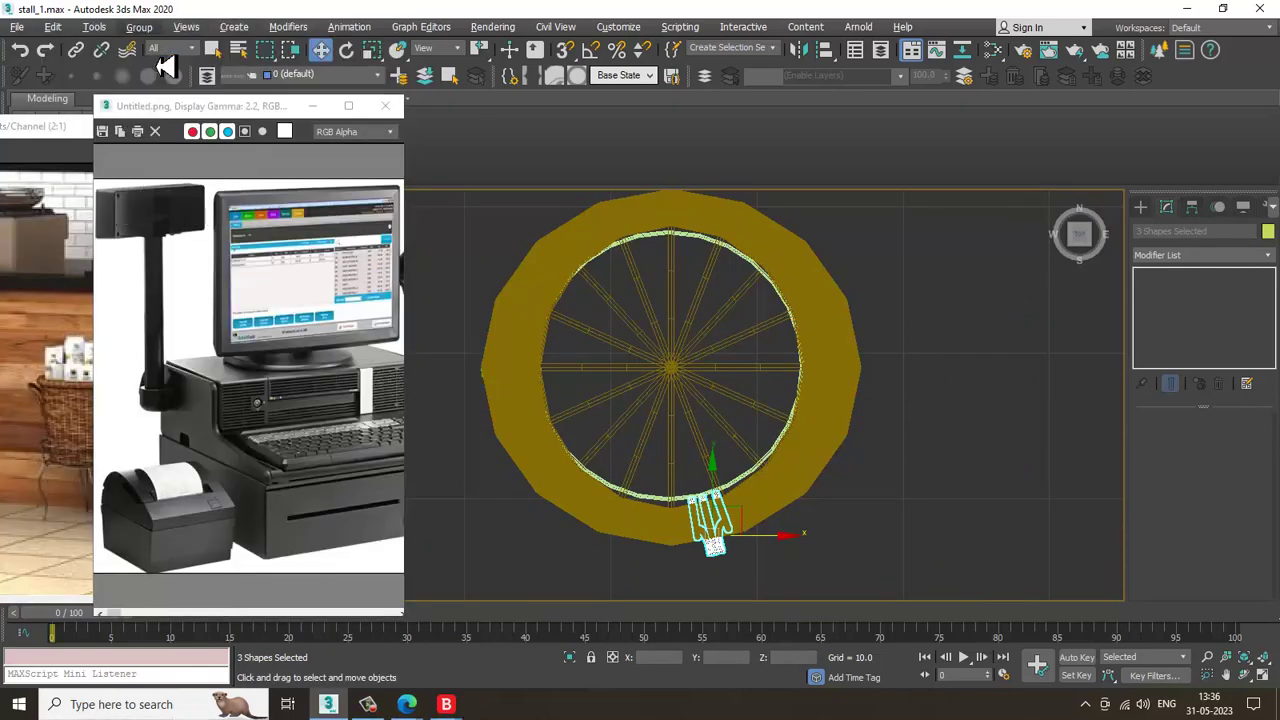
{"action": "left_click", "coordinate": [658, 386]}
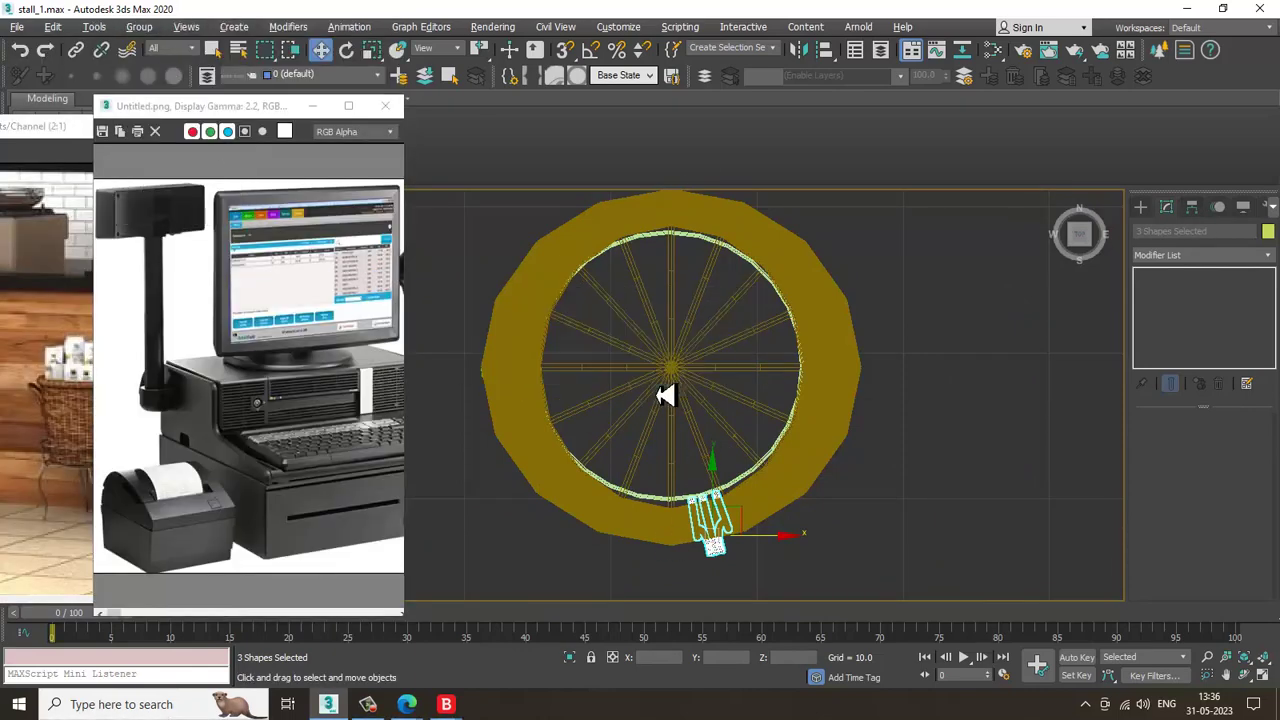
Move the front leg group's pivot to the centre of the basket, at about X -75.86, Y -181.03
{"action": "left_click", "coordinate": [1193, 208]}
{"action": "left_click", "coordinate": [1224, 318]}
{"action": "scroll", "coordinate": [760, 466], "scroll_direction": "up", "scroll_amount": 5}
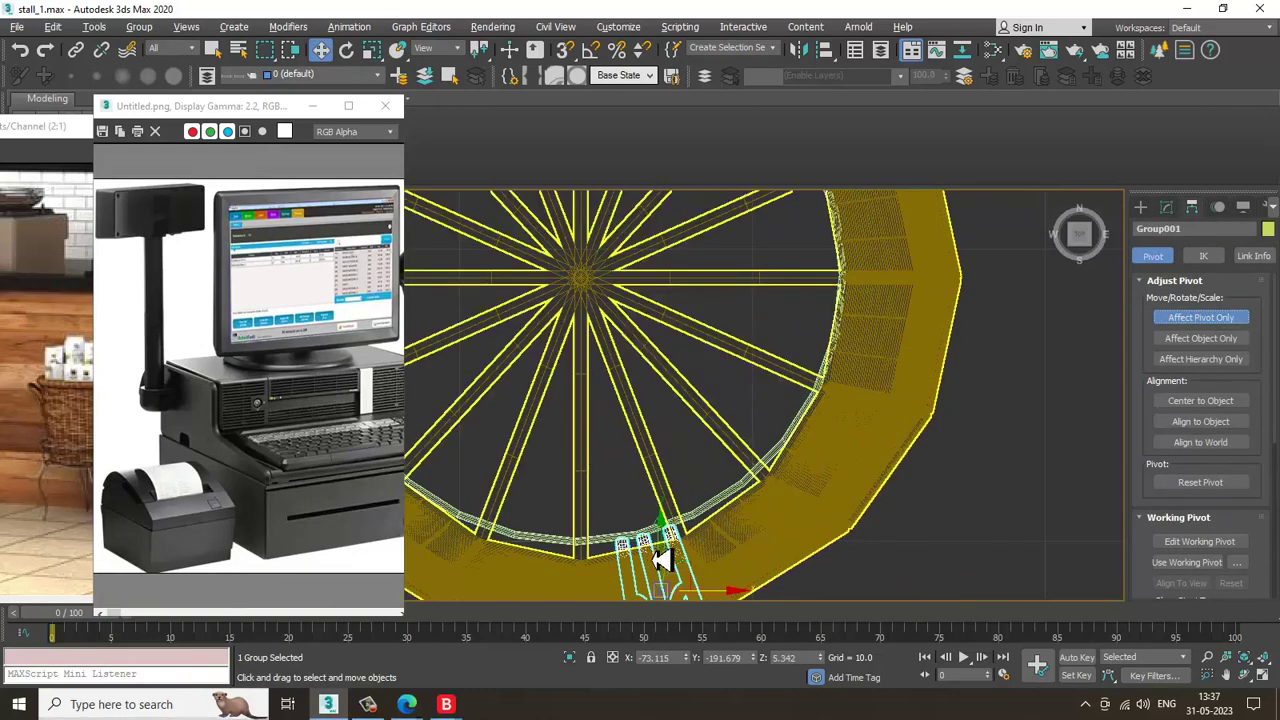
{"action": "scroll", "coordinate": [662, 560], "scroll_direction": "down", "scroll_amount": 5}
{"action": "left_click_drag", "start_coordinate": [672, 545], "coordinate": [664, 377]}
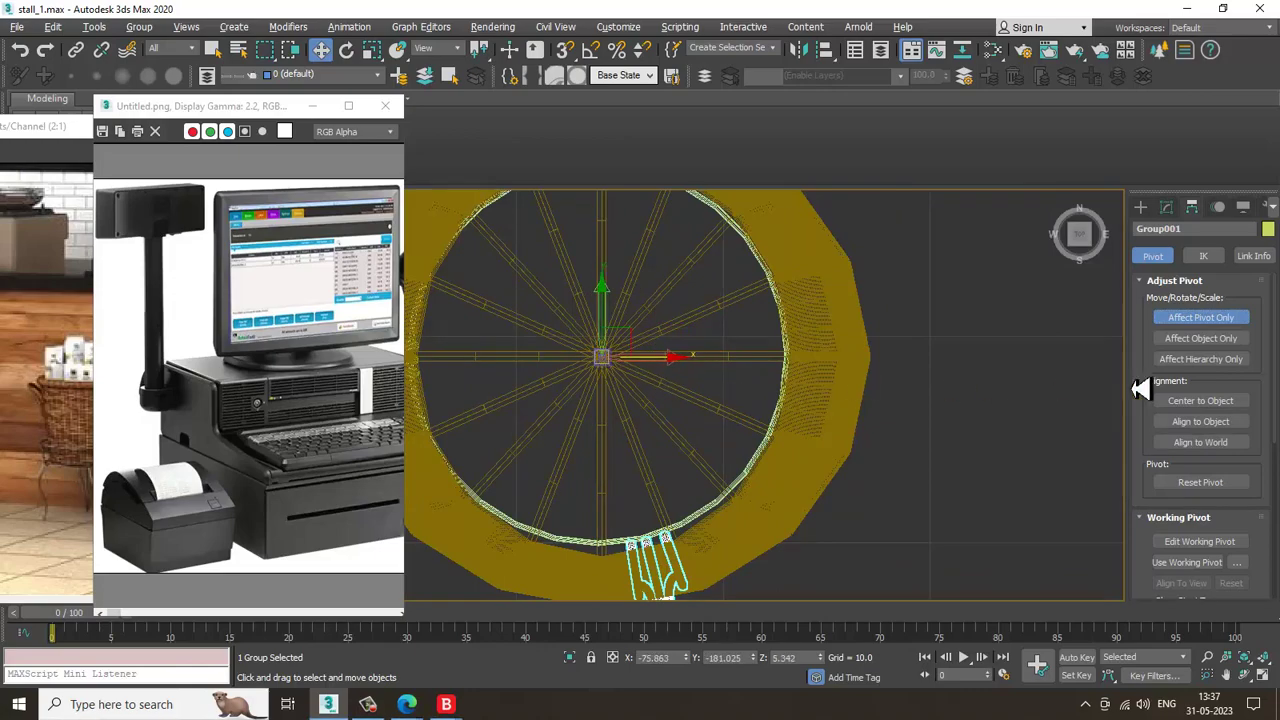
{"action": "left_click", "coordinate": [1237, 329]}
{"action": "key", "text": "e"}
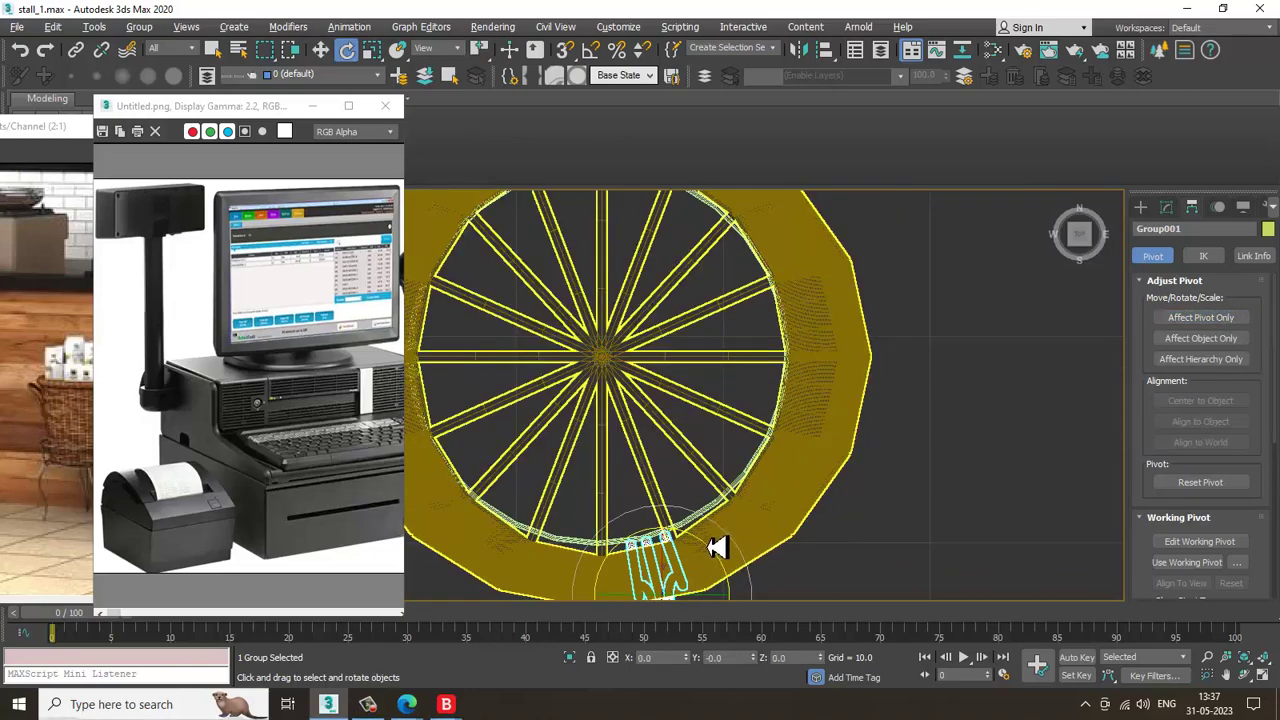
{"action": "left_click", "coordinate": [1205, 318]}
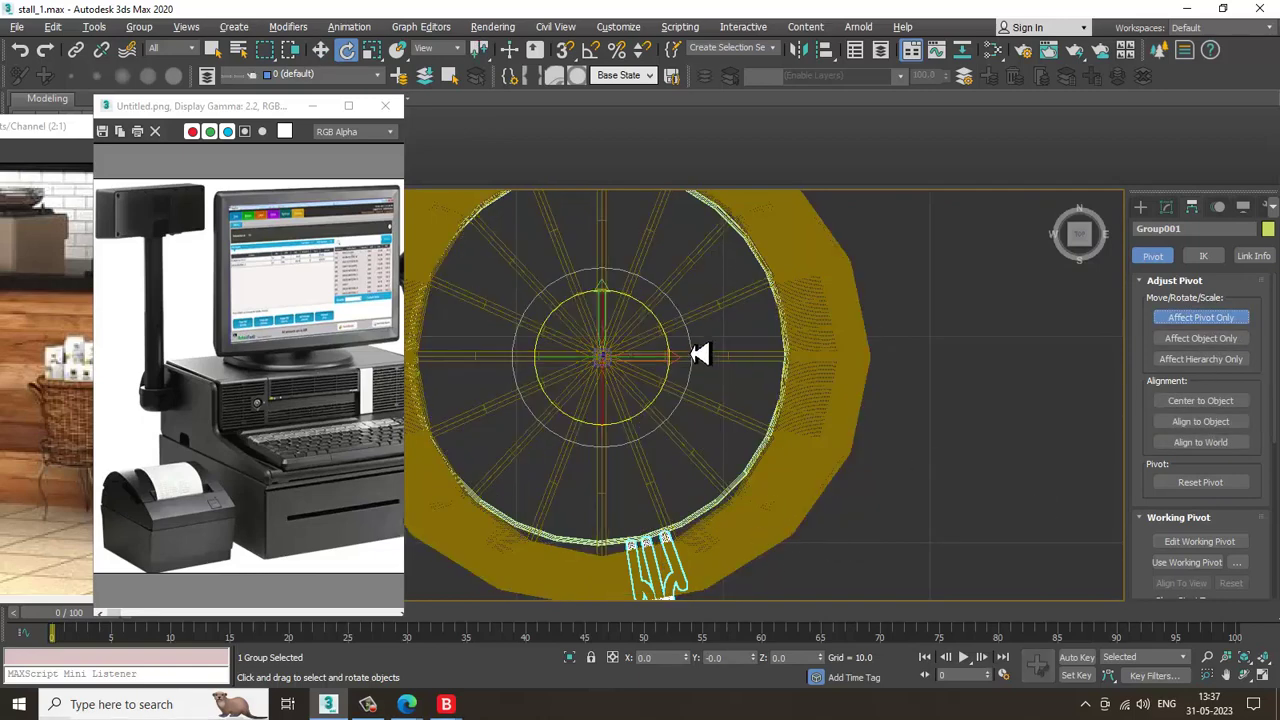
Try to rotate-copy the leg group around the basket, cancelling the clone and undoing the last changes
{"action": "left_click_drag", "start_coordinate": [700, 355], "coordinate": [700, 209], "text": "shift"}
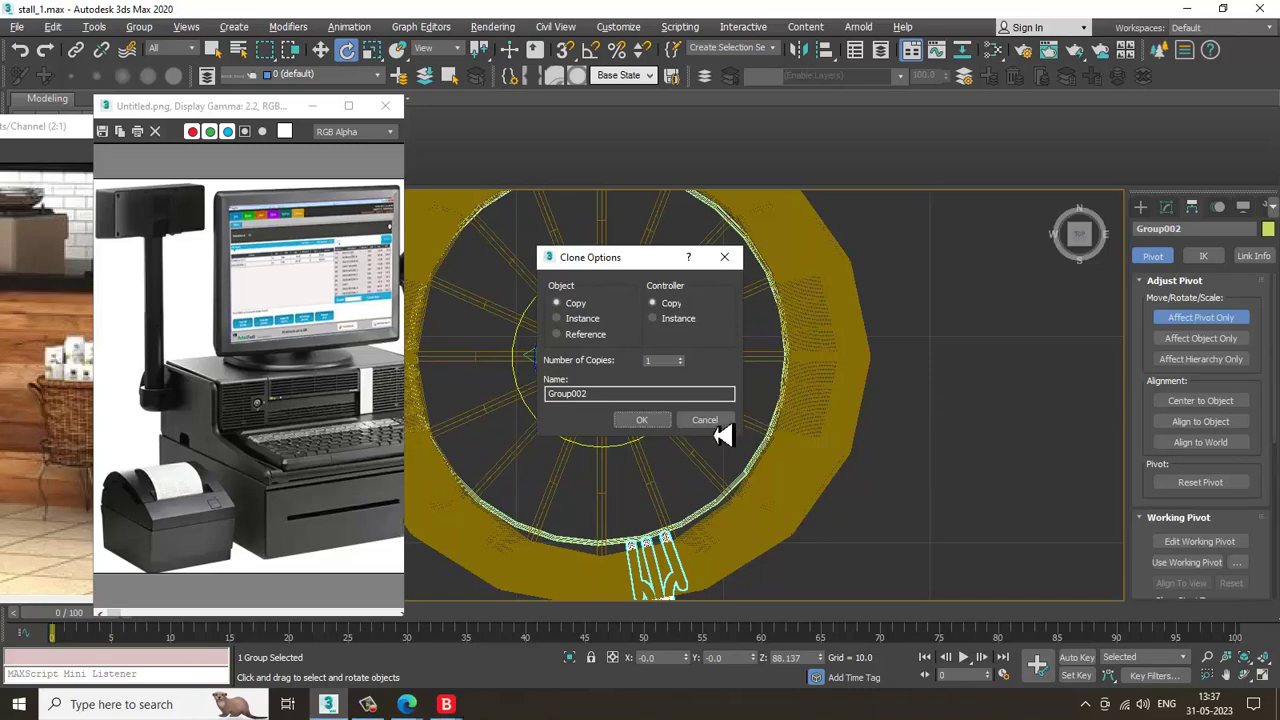
{"action": "left_click", "coordinate": [714, 424]}
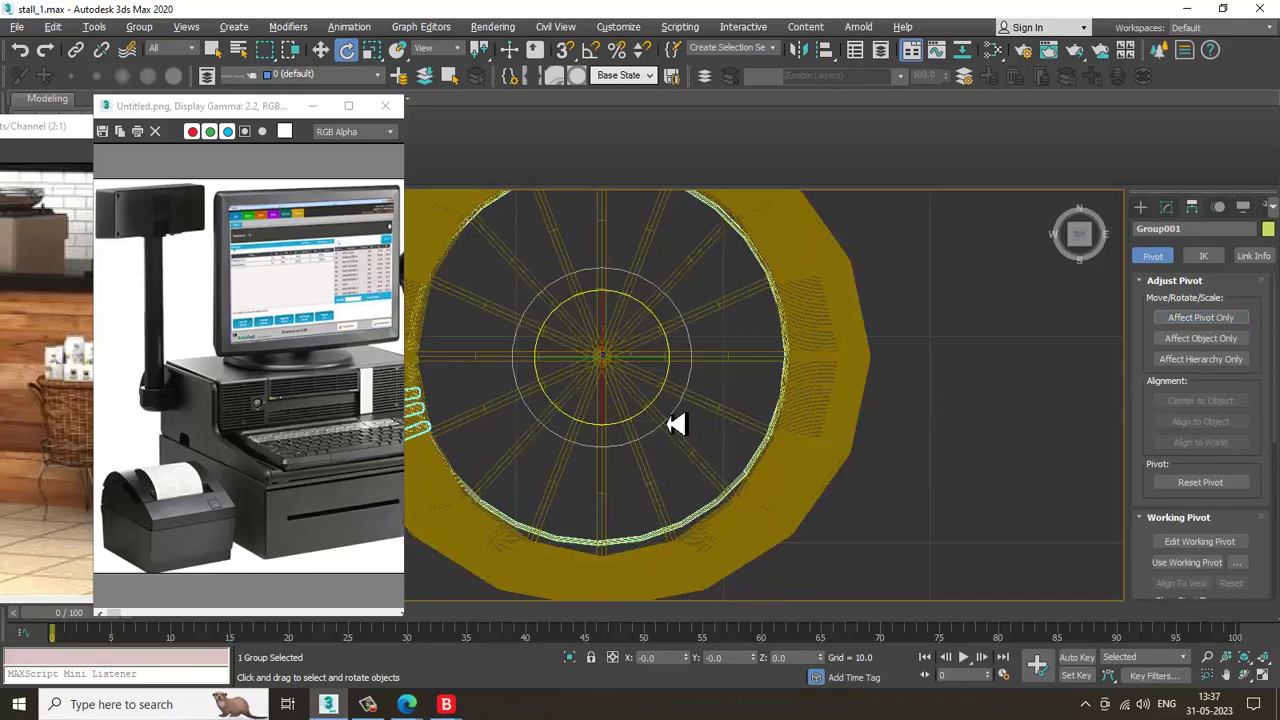
{"action": "scroll", "coordinate": [729, 425], "scroll_direction": "down", "scroll_amount": 4}
{"action": "key", "text": "ctrl+z"}
{"action": "key", "text": "ctrl+z"}
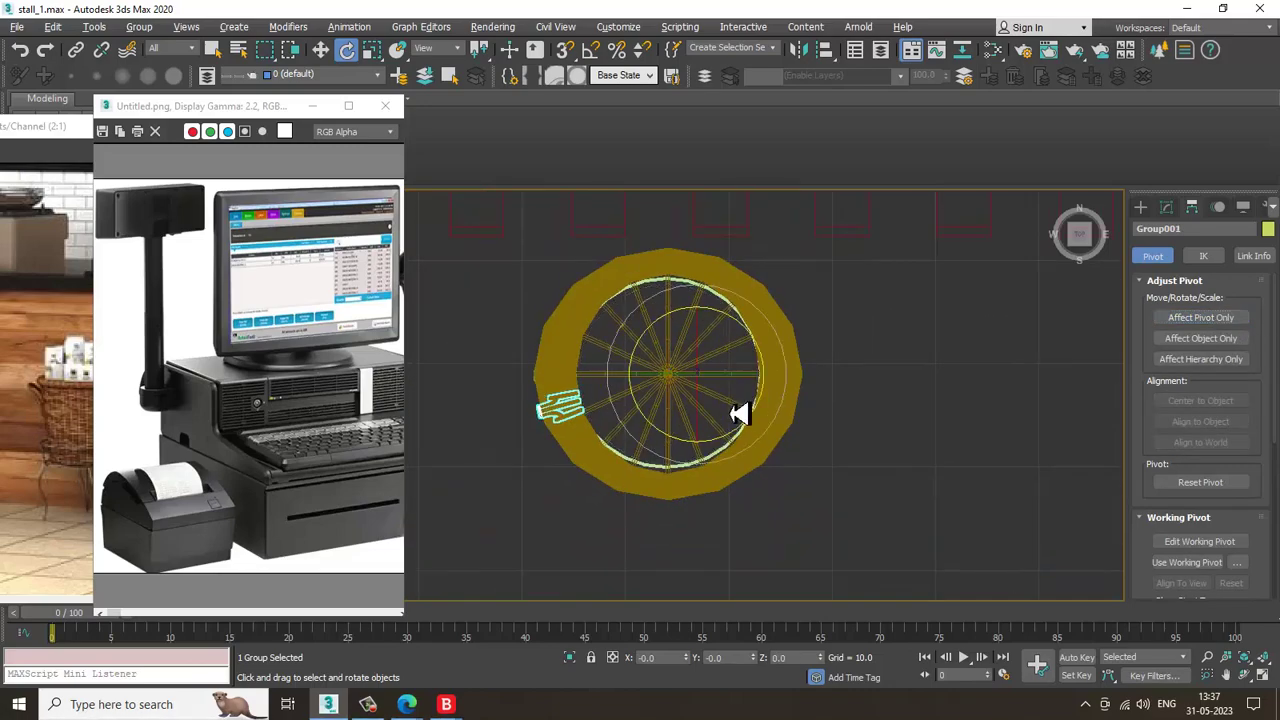
{"action": "left_click_drag", "start_coordinate": [759, 465], "coordinate": [768, 388], "text": "shift"}
{"action": "left_click", "coordinate": [714, 424]}
{"action": "key", "text": "alt+w"}
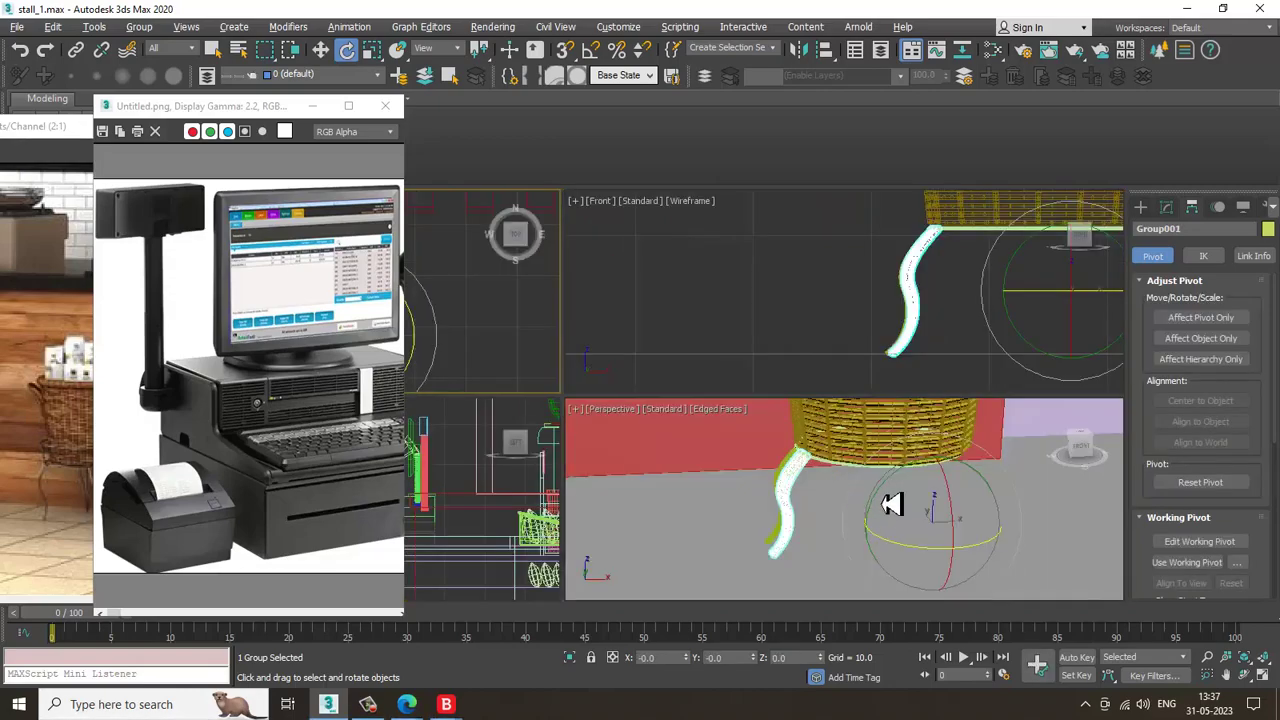
Place the leg group's pivot point at the centre of the basket's base, about X -75.83, Y -181
{"action": "middle_click_drag", "start_coordinate": [884, 502], "coordinate": [816, 482]}
{"action": "key", "text": "alt+w"}
{"action": "scroll", "coordinate": [815, 481], "scroll_direction": "down", "scroll_amount": 4}
{"action": "middle_click_drag", "start_coordinate": [755, 445], "coordinate": [571, 537], "text": "alt"}
{"action": "key", "text": "alt+w"}
{"action": "key", "text": "alt+w"}
{"action": "scroll", "coordinate": [603, 343], "scroll_direction": "up", "scroll_amount": 2}
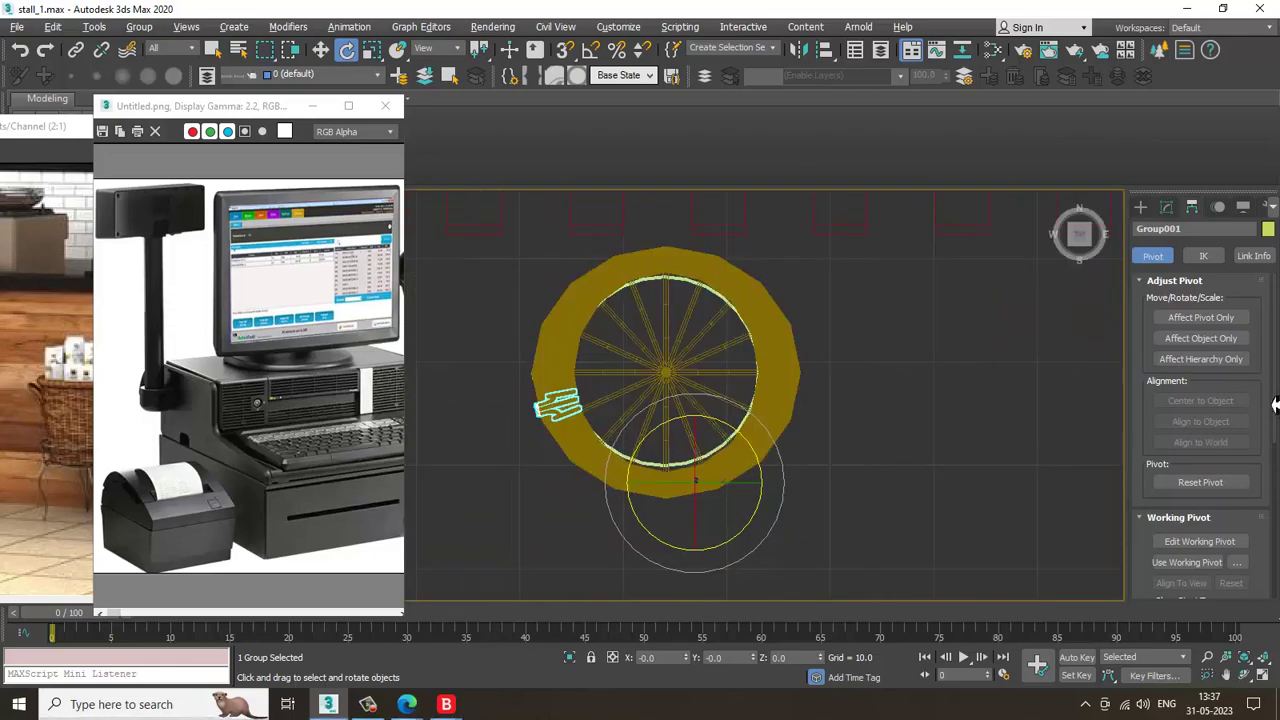
{"action": "left_click", "coordinate": [1201, 317]}
{"action": "key", "text": "w"}
{"action": "scroll", "coordinate": [705, 453], "scroll_direction": "up", "scroll_amount": 2}
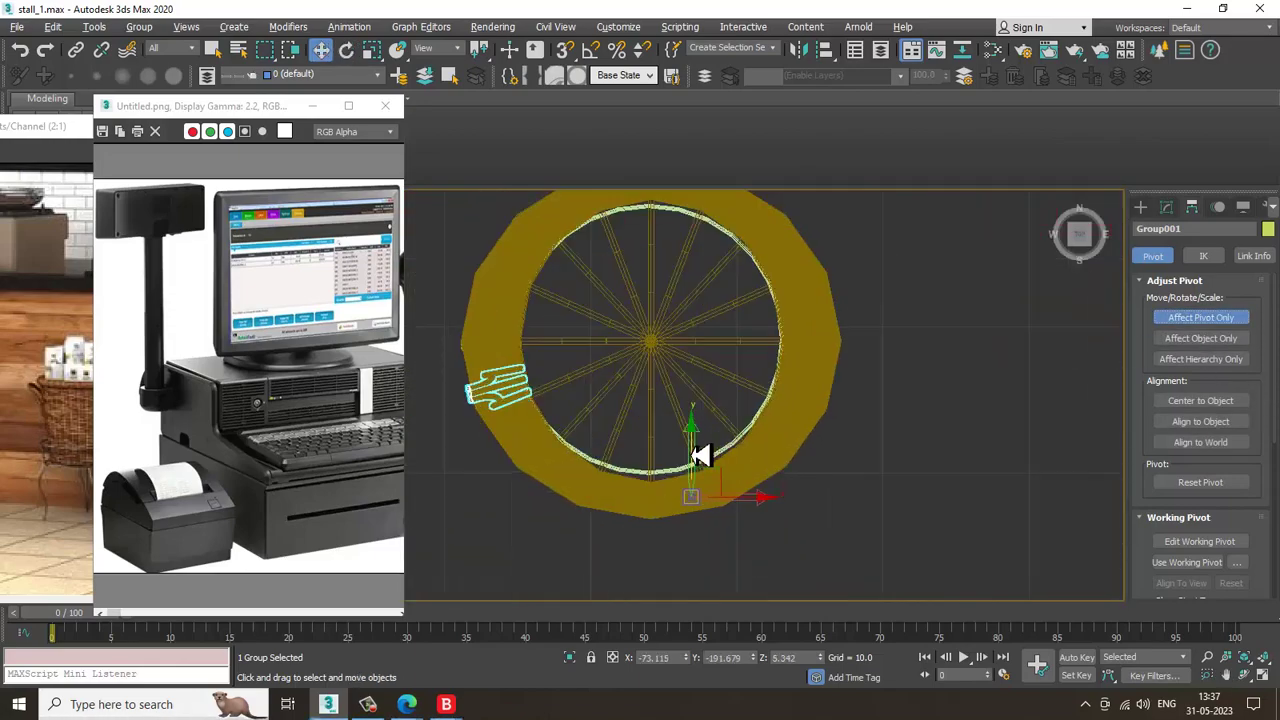
{"action": "scroll", "coordinate": [694, 300], "scroll_direction": "up", "scroll_amount": 3}
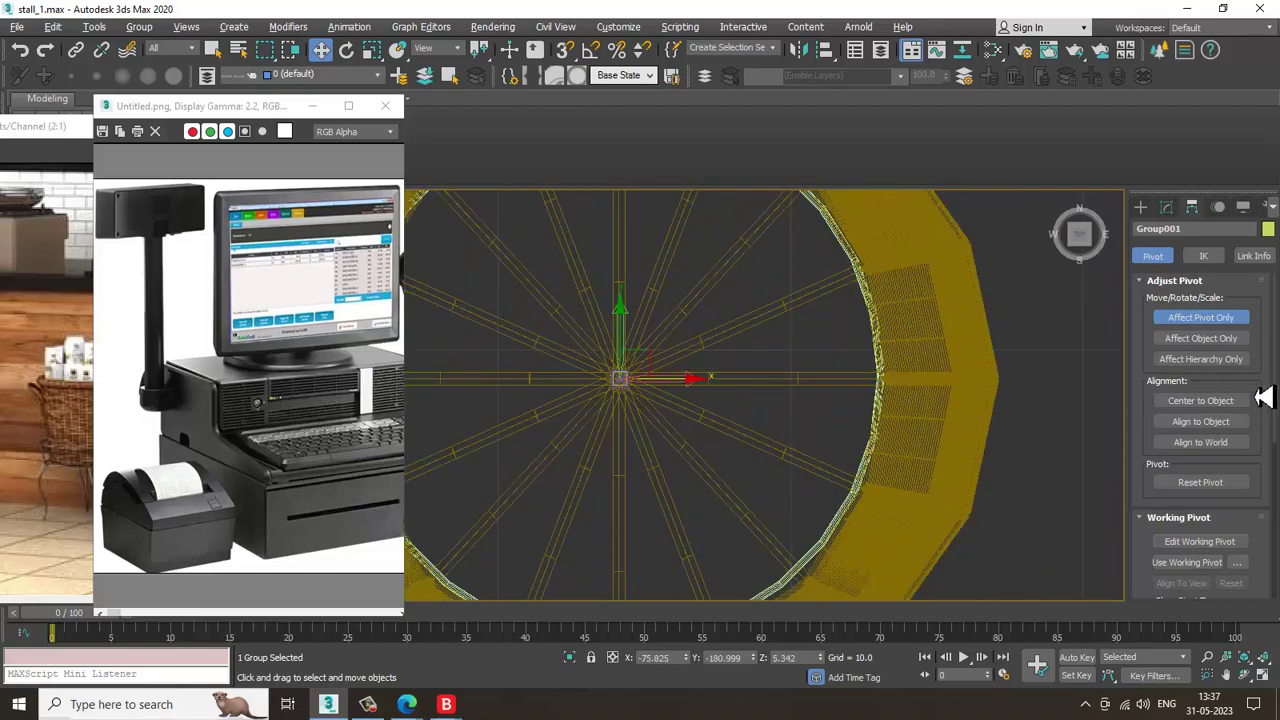
{"action": "left_click", "coordinate": [1222, 325]}
Rotate the leg group about 81.8 degrees back to the basket's front, then rotate-copy it twice to the right side and the back
{"action": "scroll", "coordinate": [777, 434], "scroll_direction": "down", "scroll_amount": 3}
{"action": "key", "text": "e"}
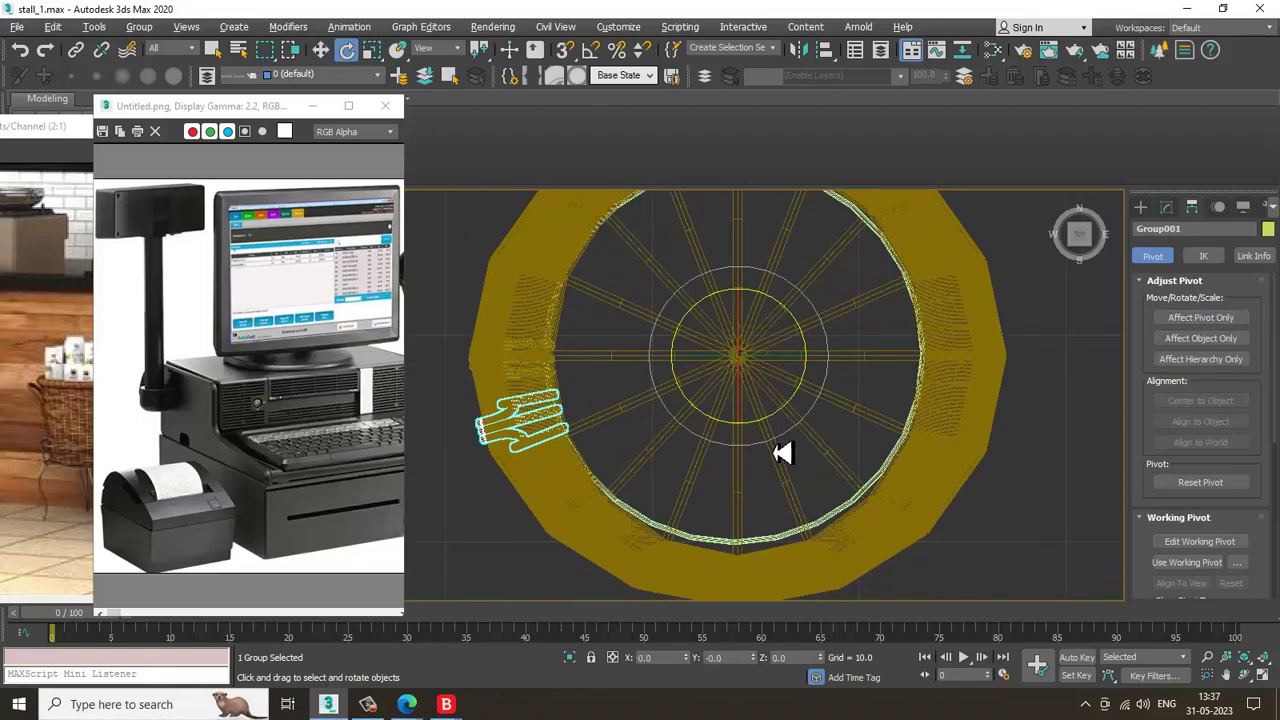
{"action": "left_click_drag", "start_coordinate": [783, 453], "coordinate": [918, 441]}
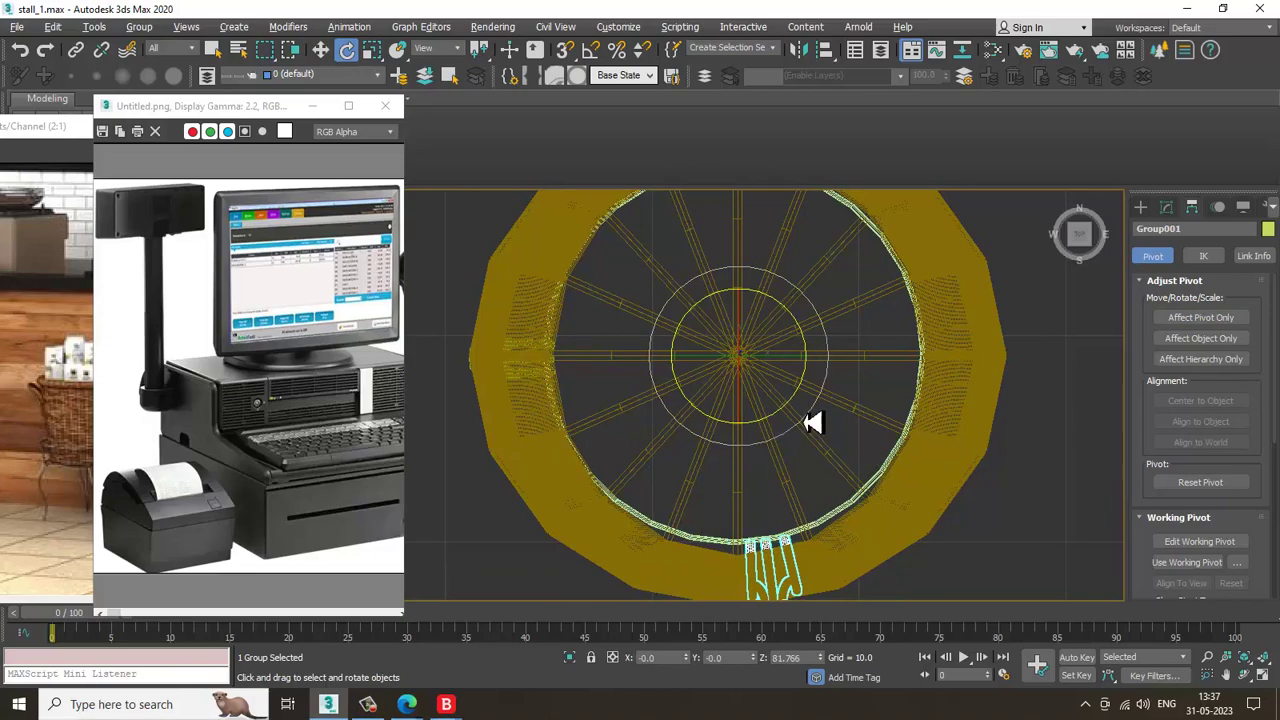
{"action": "mouse_move", "coordinate": [798, 443]}
{"action": "left_mouse_down", "text": "shift"}
{"action": "mouse_move", "coordinate": [934, 329]}
{"action": "mouse_move", "coordinate": [926, 374]}
{"action": "mouse_move", "coordinate": [763, 398]}
{"action": "left_mouse_up", "text": "shift"}
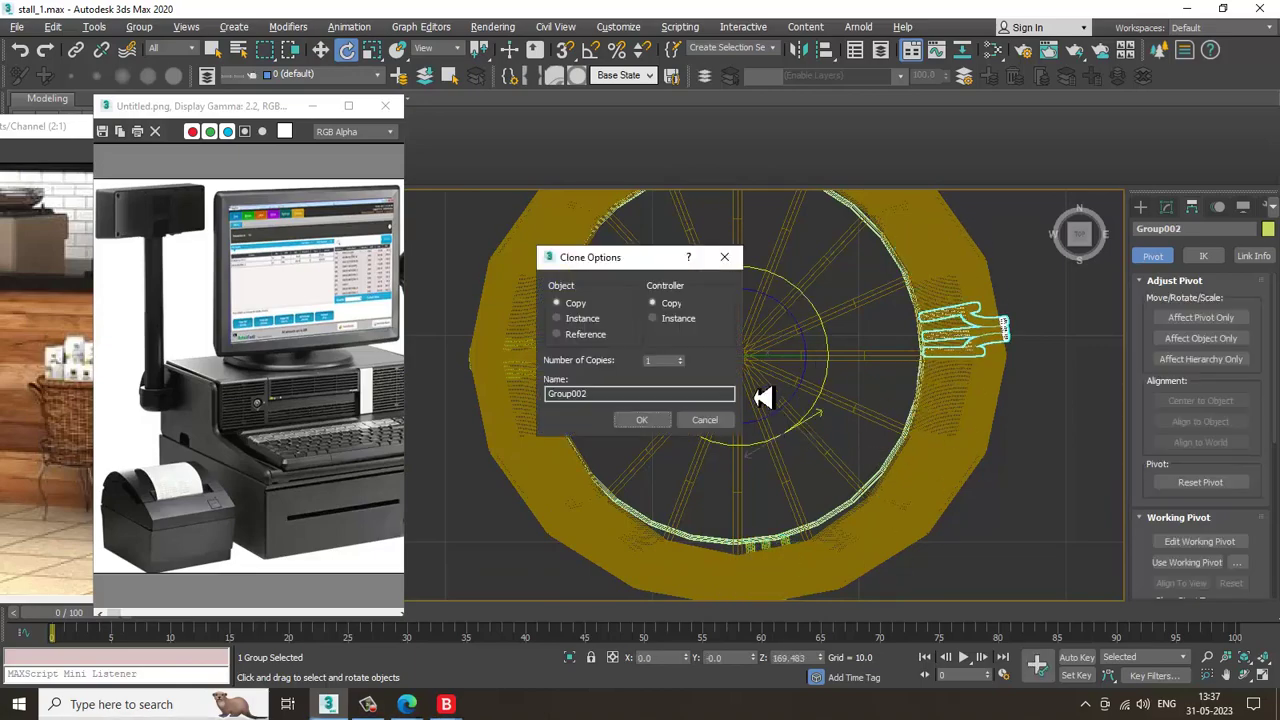
{"action": "left_click", "coordinate": [645, 424]}
{"action": "scroll", "coordinate": [758, 387], "scroll_direction": "down", "scroll_amount": 4}
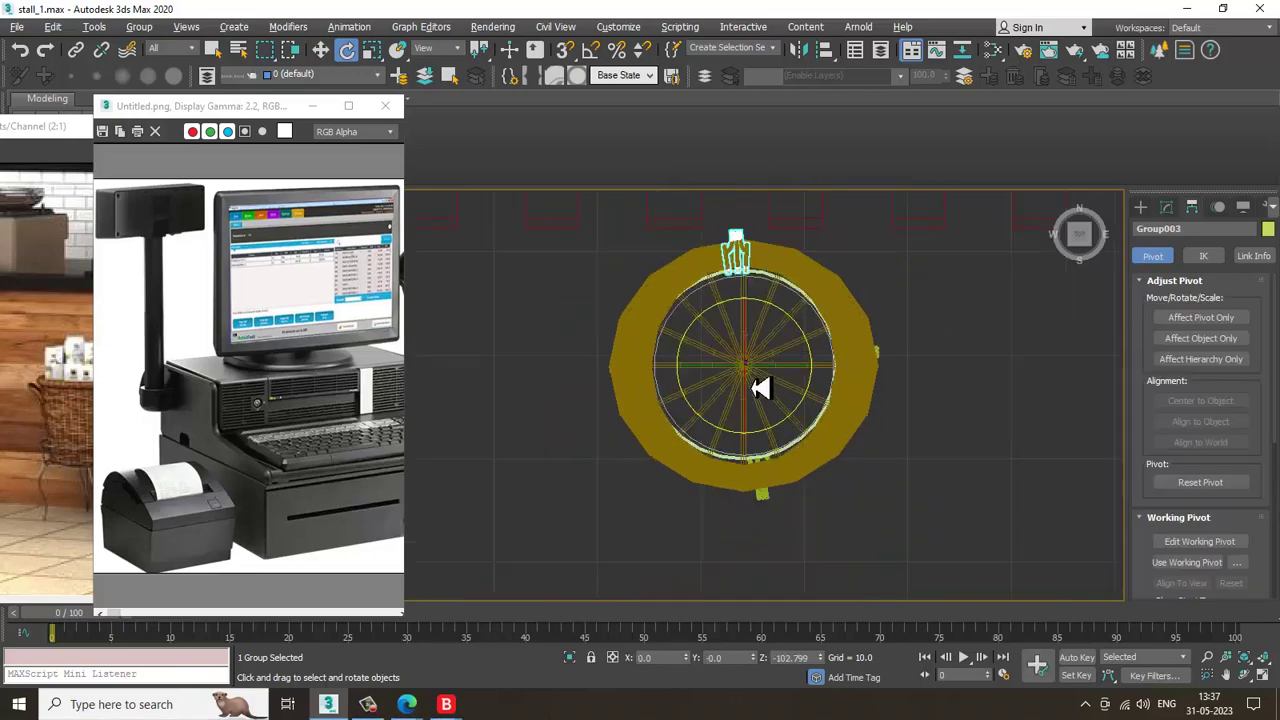
Examine the leg sets under the basket in the perspective view against the reference photo
{"action": "key", "text": "alt+w"}
{"action": "mouse_move", "coordinate": [829, 438]}
{"action": "middle_mouse_down", "text": "alt"}
{"action": "mouse_move", "coordinate": [879, 478]}
{"action": "mouse_move", "coordinate": [859, 366]}
{"action": "mouse_move", "coordinate": [835, 318]}
{"action": "middle_mouse_up", "text": "alt"}
{"action": "key", "text": "alt+w"}
{"action": "middle_click_drag", "start_coordinate": [835, 318], "coordinate": [740, 478]}
{"action": "scroll", "coordinate": [802, 503], "scroll_direction": "down", "scroll_amount": 4}
{"action": "scroll", "coordinate": [760, 516], "scroll_direction": "up", "scroll_amount": 5}
{"action": "left_click", "coordinate": [80, 287]}
{"action": "middle_click_drag", "start_coordinate": [425, 415], "coordinate": [440, 441], "text": "alt"}
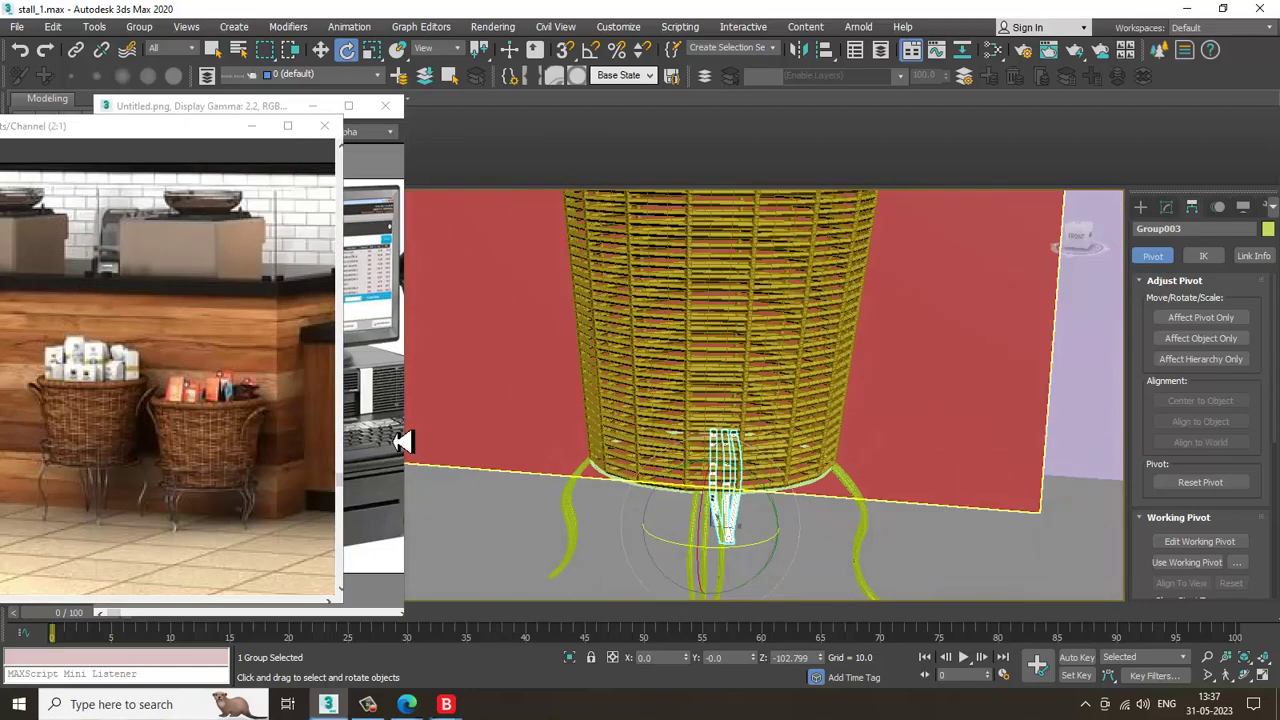
Draw a standard box about 4.8 long and 5.5 wide on the floor in front of the basket
{"action": "key", "text": "w"}
{"action": "left_click", "coordinate": [1143, 208]}
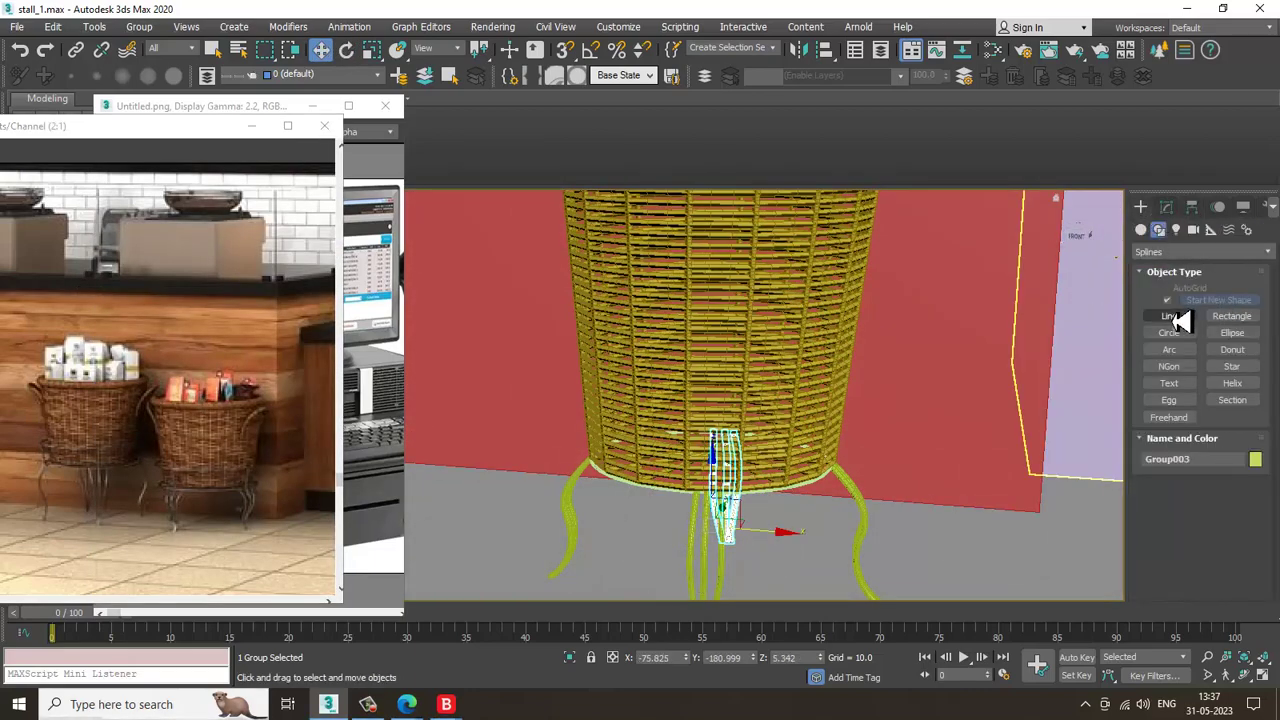
{"action": "left_click", "coordinate": [1141, 230]}
{"action": "left_click", "coordinate": [1169, 303]}
{"action": "middle_click_drag", "start_coordinate": [834, 449], "coordinate": [840, 527], "text": "alt"}
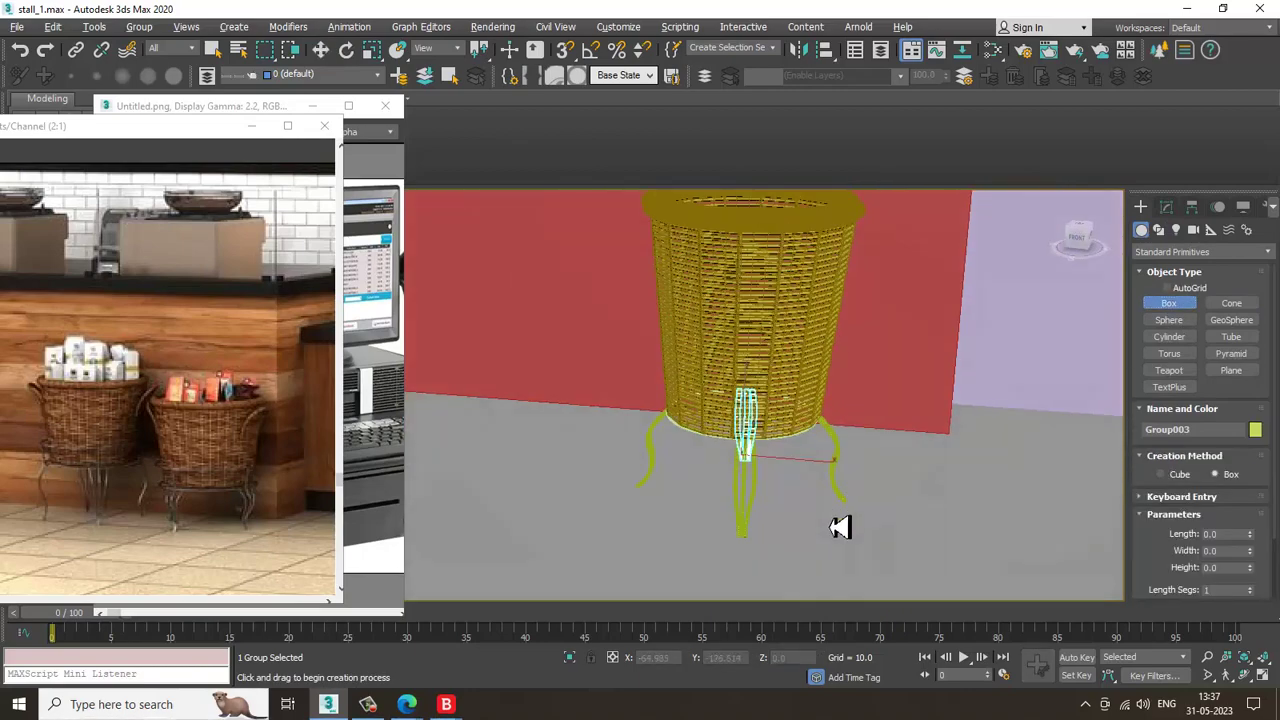
{"action": "left_click_drag", "start_coordinate": [810, 568], "coordinate": [863, 587]}
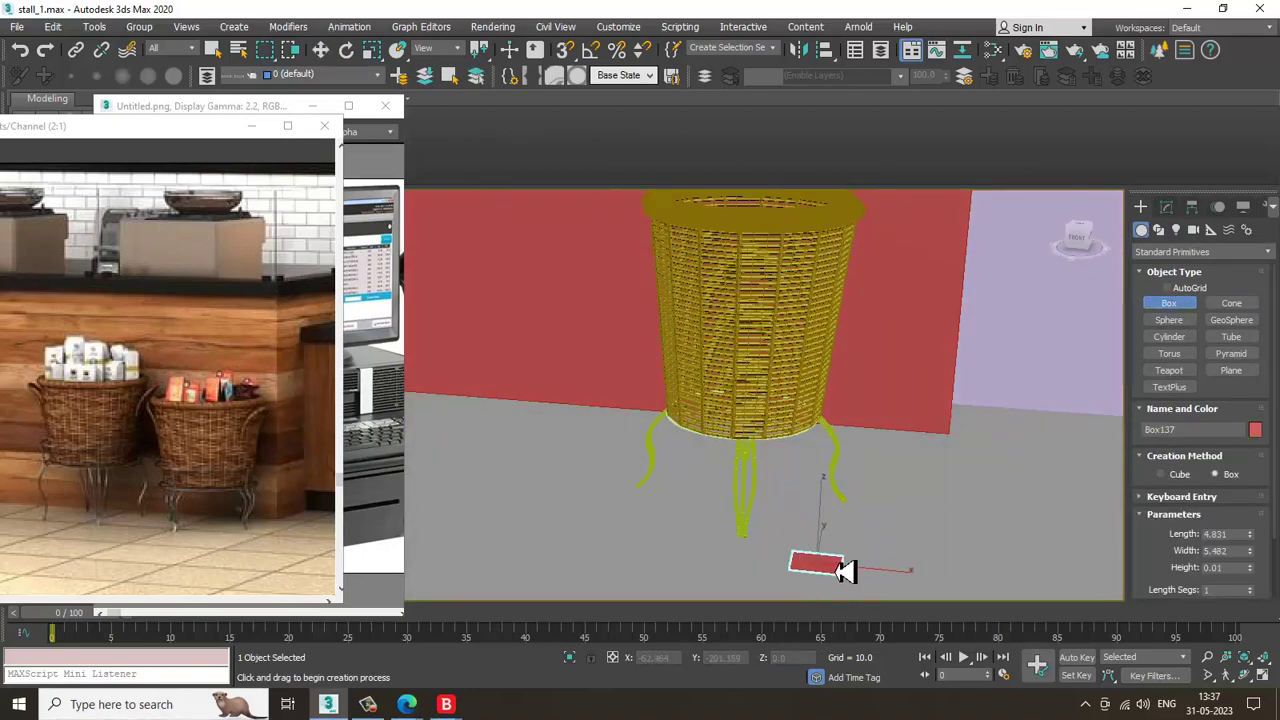
{"action": "key", "text": "w"}
Narrow the new box along its Y axis and convert it to an Editable Poly
{"action": "middle_click_drag", "start_coordinate": [917, 531], "coordinate": [820, 449], "text": "alt"}
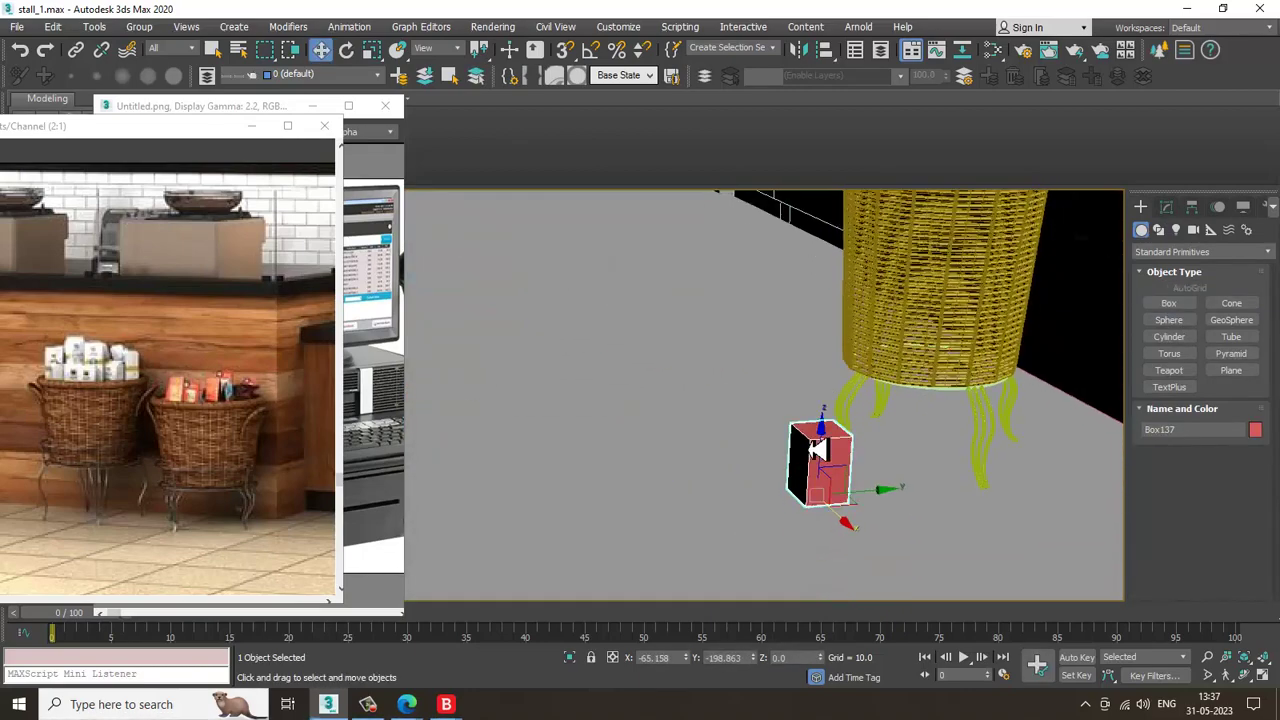
{"action": "scroll", "coordinate": [834, 484], "scroll_direction": "up", "scroll_amount": 5}
{"action": "key", "text": "r"}
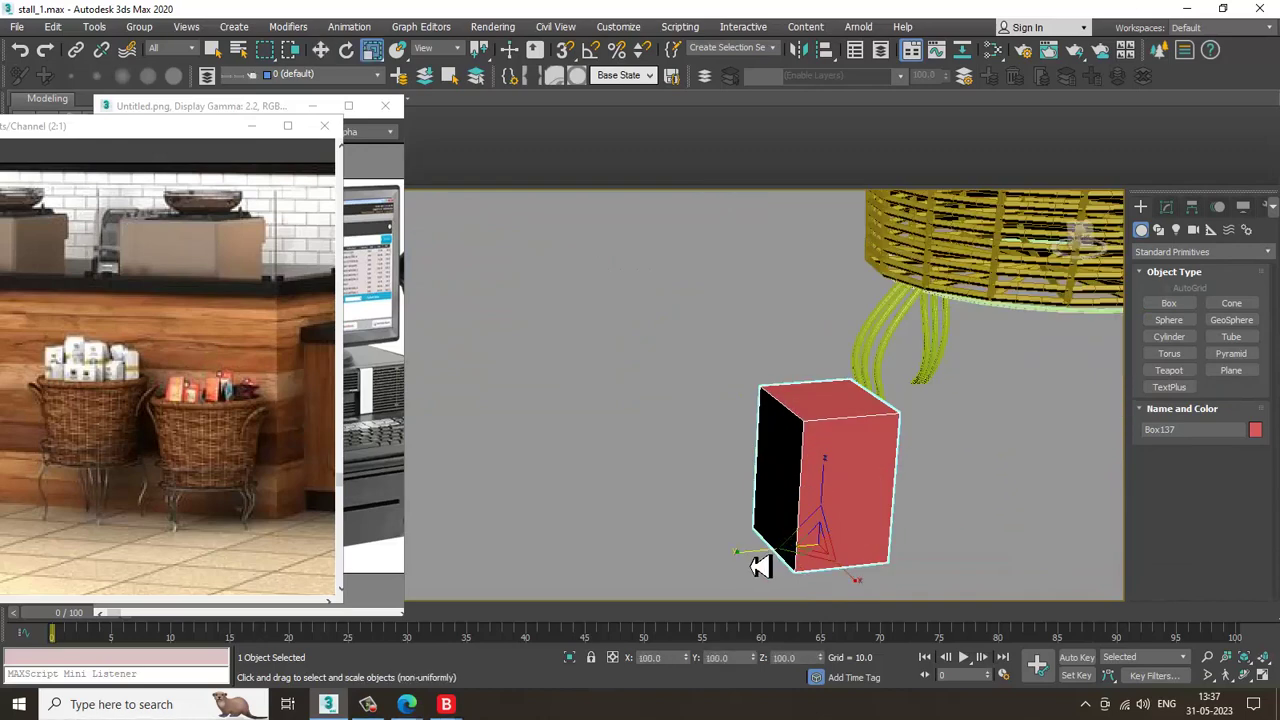
{"action": "left_click_drag", "start_coordinate": [757, 563], "coordinate": [786, 563]}
{"action": "key", "text": "w"}
{"action": "right_click", "coordinate": [840, 471]}
{"action": "mouse_move", "coordinate": [886, 620]}
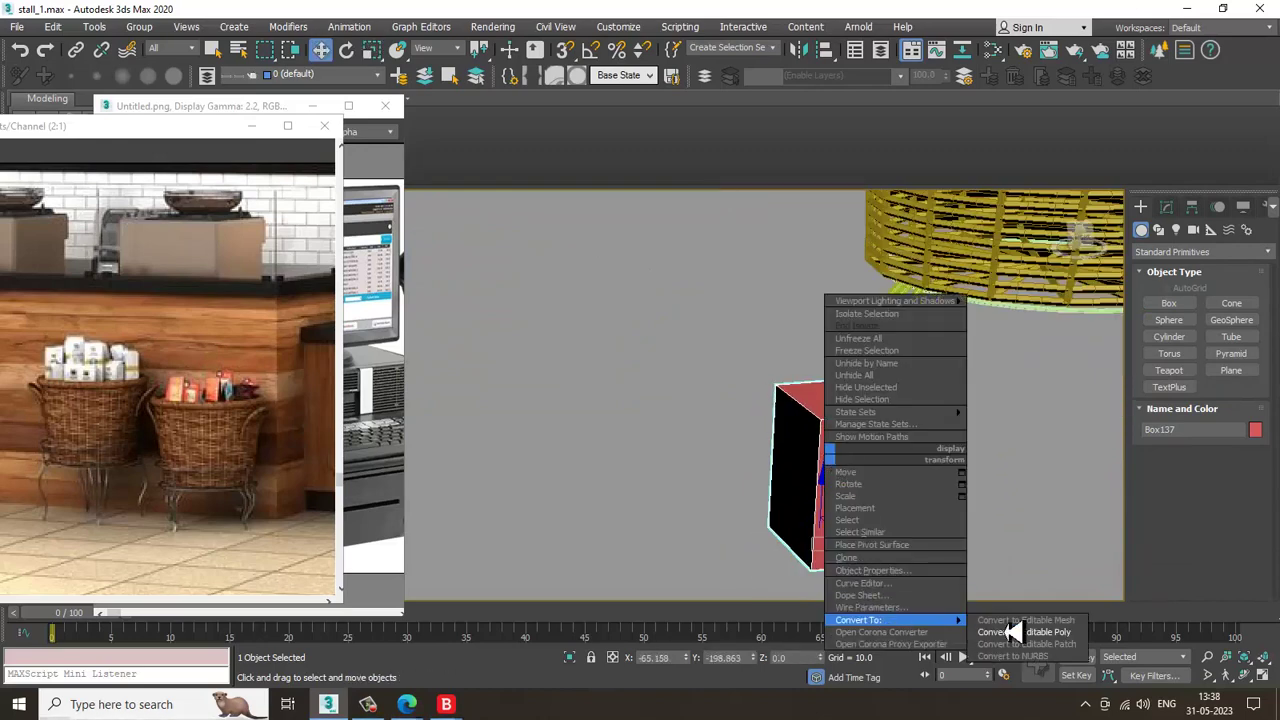
{"action": "left_click", "coordinate": [1040, 638]}
Add a vertical Swift Loop through the middle of the box and raise the top centre edge into a packet-like ridge
{"action": "middle_click_drag", "start_coordinate": [938, 493], "coordinate": [960, 495], "text": "alt"}
{"action": "left_click", "coordinate": [566, 119]}
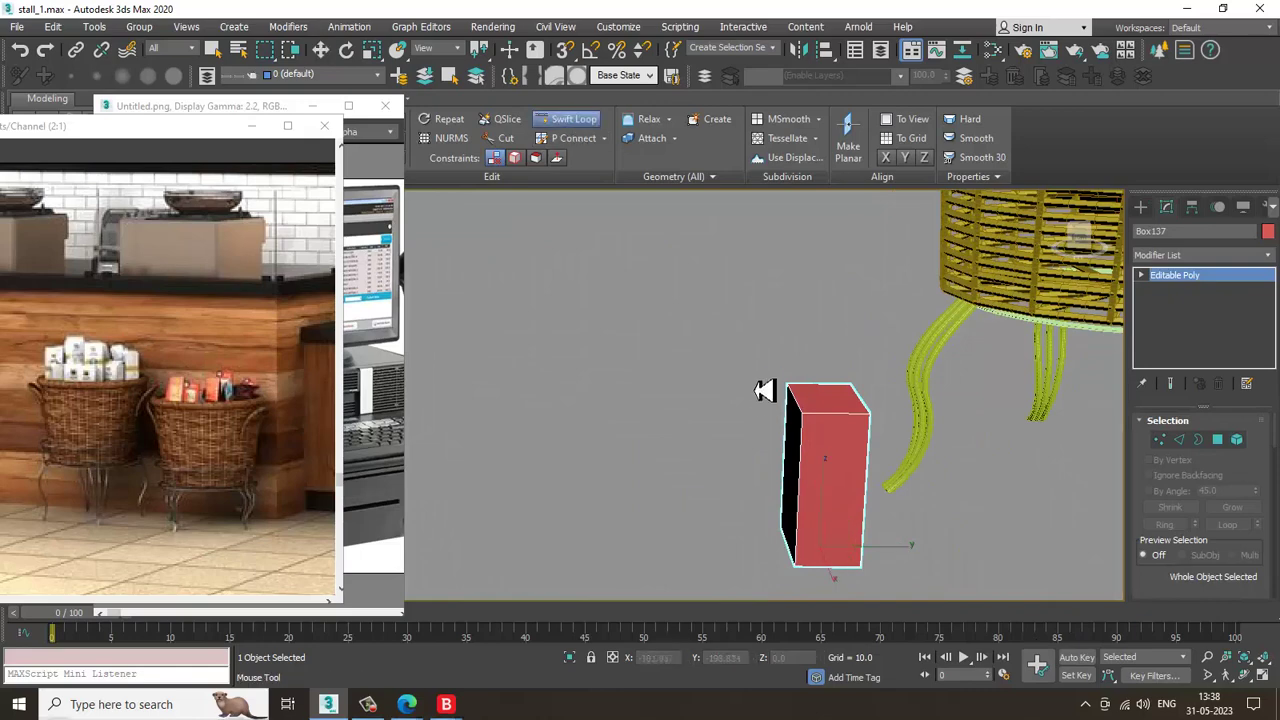
{"action": "middle_click_drag", "start_coordinate": [850, 427], "coordinate": [866, 455], "text": "alt"}
{"action": "key", "text": "w"}
{"action": "scroll", "coordinate": [831, 414], "scroll_direction": "up", "scroll_amount": 2}
{"action": "key", "text": "1"}
{"action": "key", "text": "1"}
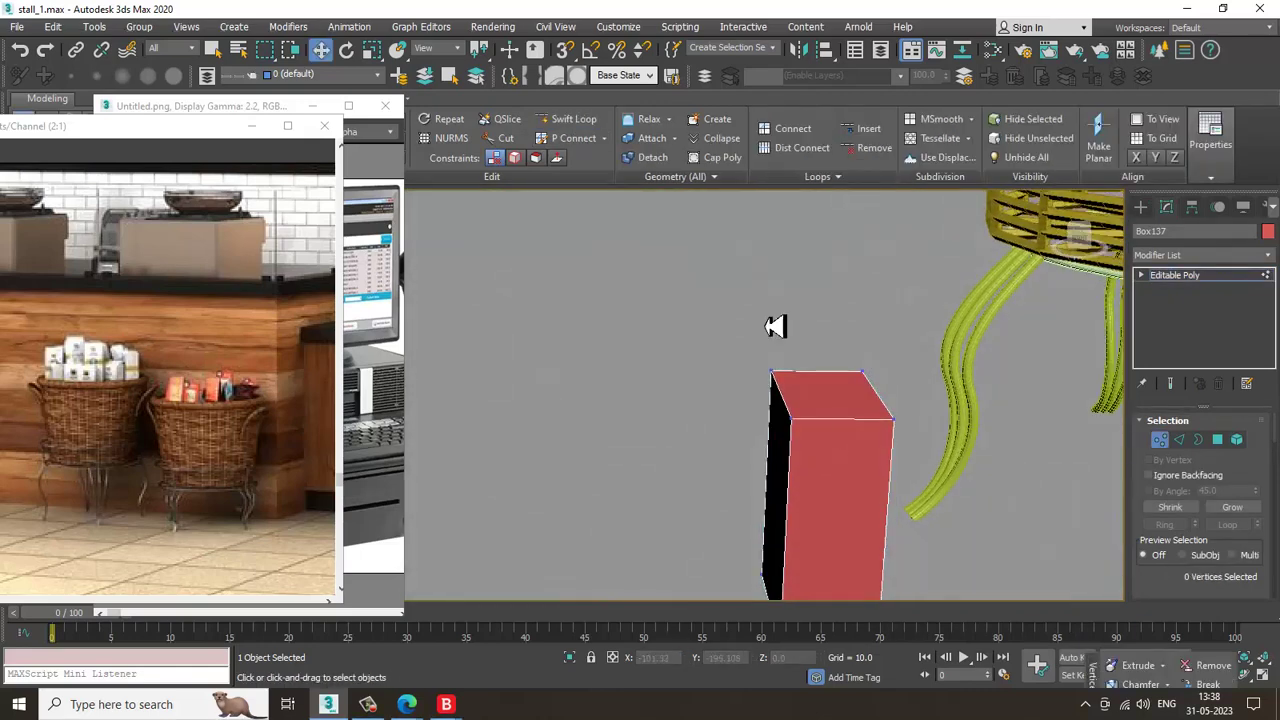
{"action": "left_click", "coordinate": [568, 120]}
{"action": "middle_click_drag", "start_coordinate": [846, 434], "coordinate": [849, 426], "text": "alt"}
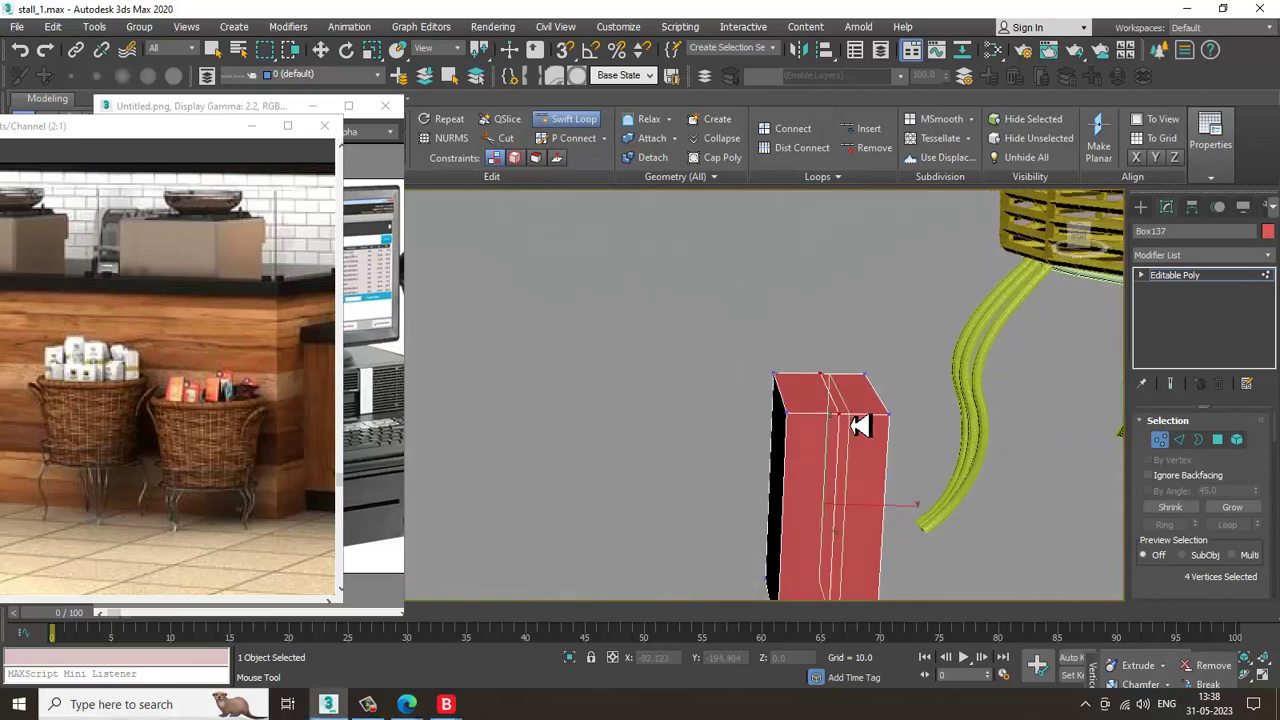
{"action": "key", "text": "w"}
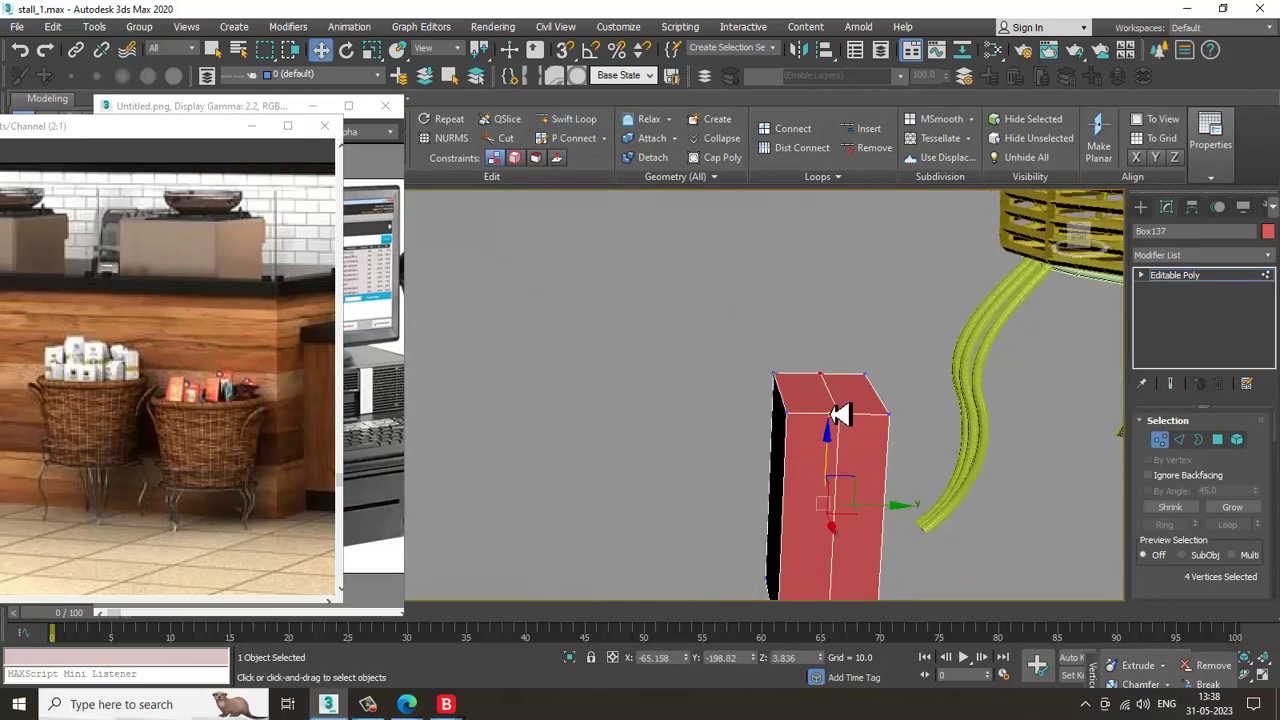
{"action": "key", "text": "2"}
{"action": "mouse_move", "coordinate": [840, 362]}
{"action": "left_mouse_down"}
{"action": "mouse_move", "coordinate": [843, 329]}
{"action": "mouse_move", "coordinate": [837, 343]}
{"action": "left_mouse_up"}
{"action": "middle_click_drag", "start_coordinate": [837, 343], "coordinate": [934, 391], "text": "alt"}
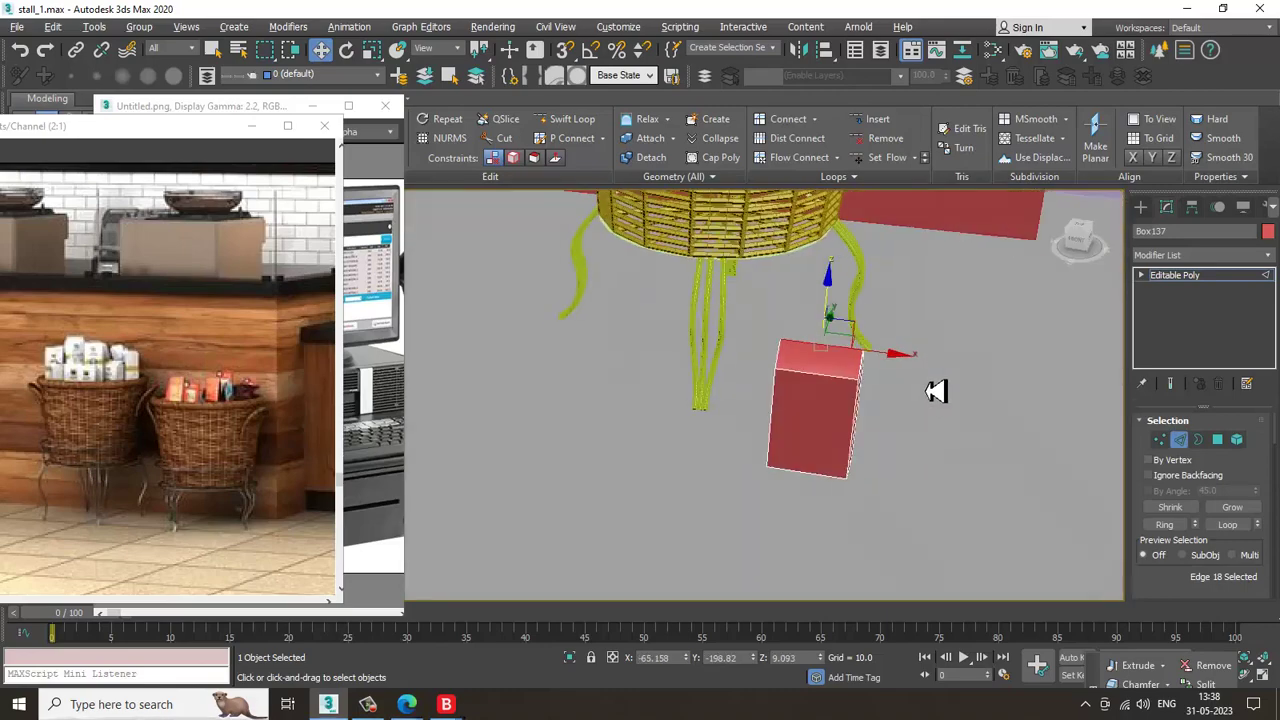
{"action": "left_click", "coordinate": [1197, 277]}
Move the ridged box from the floor into the basket's footprint, near X -83.25, Y -176.95, and raise it
{"action": "scroll", "coordinate": [800, 350], "scroll_direction": "down", "scroll_amount": 3}
{"action": "middle_click_drag", "start_coordinate": [800, 350], "coordinate": [632, 471], "text": "alt"}
{"action": "scroll", "coordinate": [715, 463], "scroll_direction": "down", "scroll_amount": 2}
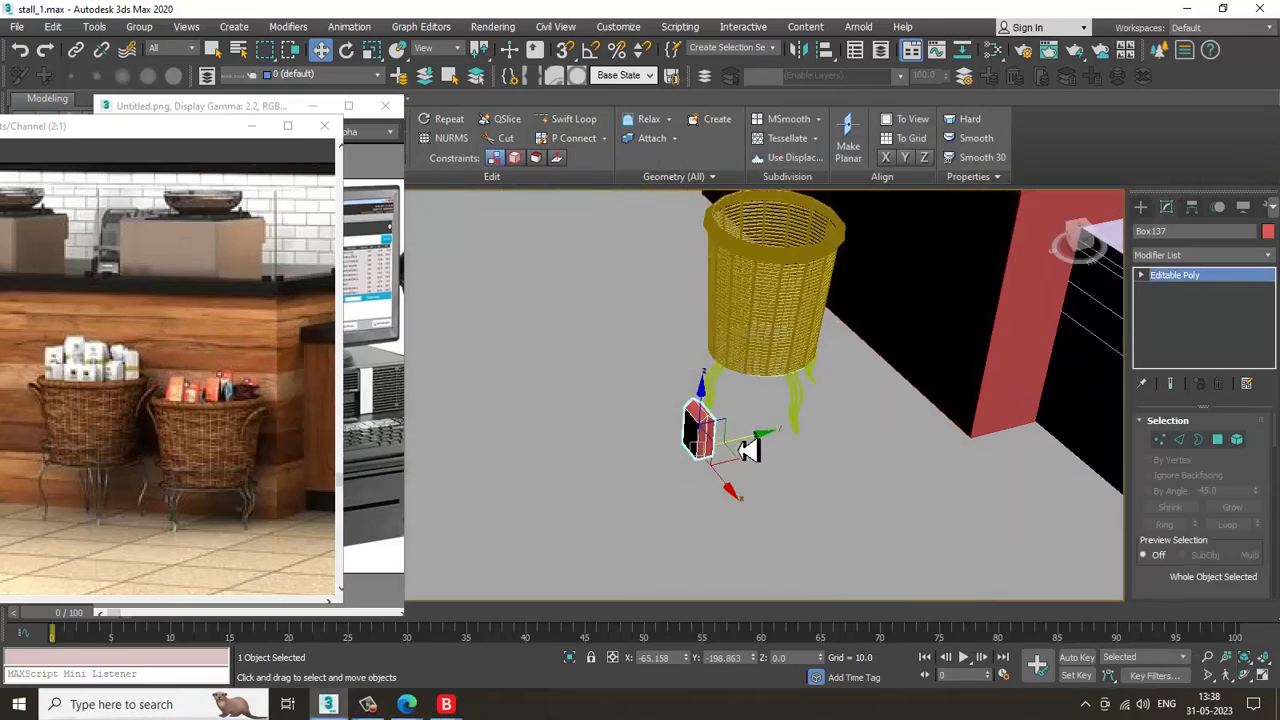
{"action": "left_click_drag", "start_coordinate": [748, 451], "coordinate": [777, 414]}
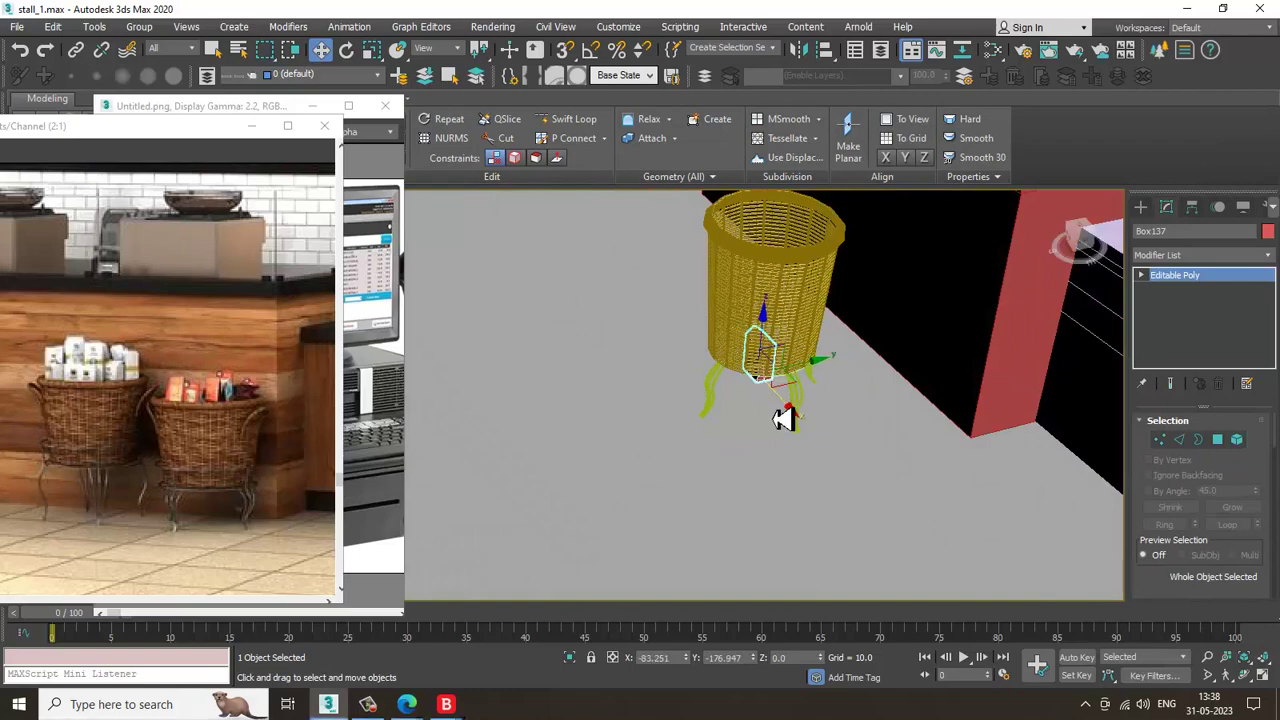
{"action": "middle_click_drag", "start_coordinate": [777, 414], "coordinate": [757, 349], "text": "alt"}
{"action": "left_click_drag", "start_coordinate": [760, 326], "coordinate": [777, 240]}
Scale the ridged box uniformly to about 75% and position it inside the basket near X -79.03, Y -176.95, Z 12.3
{"action": "scroll", "coordinate": [803, 271], "scroll_direction": "up", "scroll_amount": 3}
{"action": "middle_click_drag", "start_coordinate": [777, 240], "coordinate": [745, 340], "text": "alt"}
{"action": "key", "text": "r"}
{"action": "middle_click_drag", "start_coordinate": [745, 340], "coordinate": [694, 414], "text": "alt"}
{"action": "key", "text": "w"}
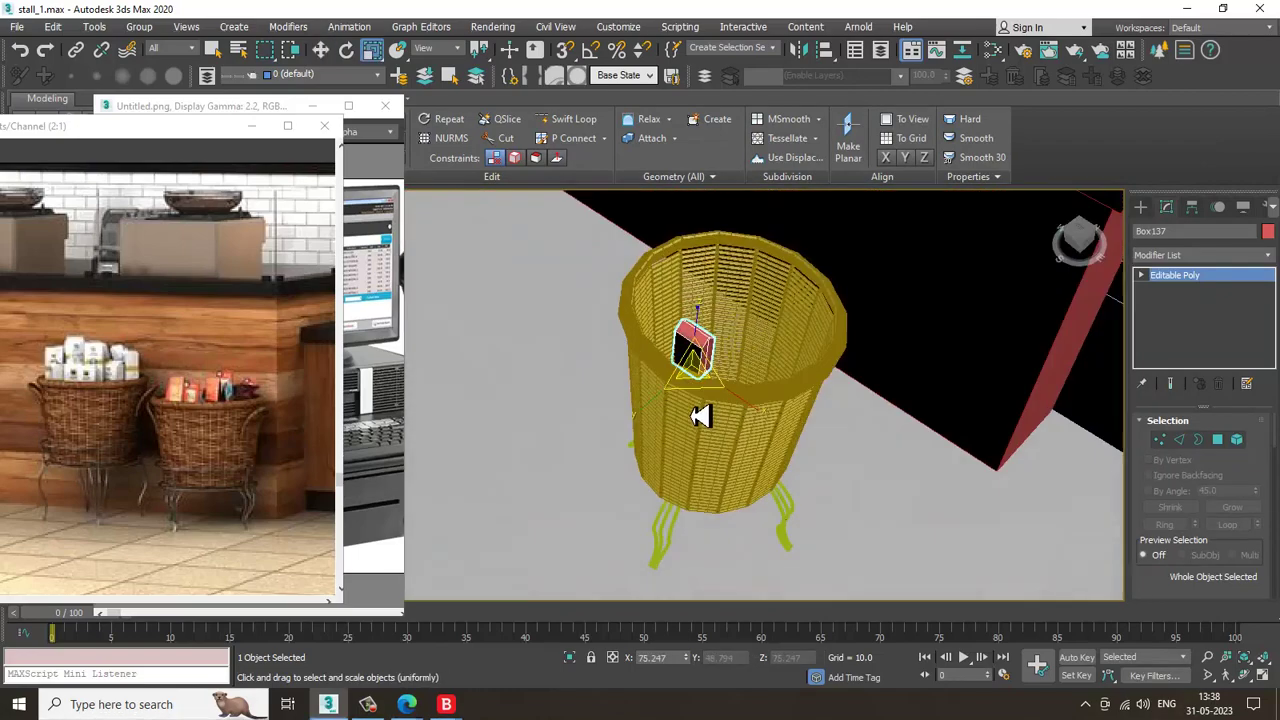
{"action": "middle_click_drag", "start_coordinate": [777, 423], "coordinate": [794, 354], "text": "alt"}
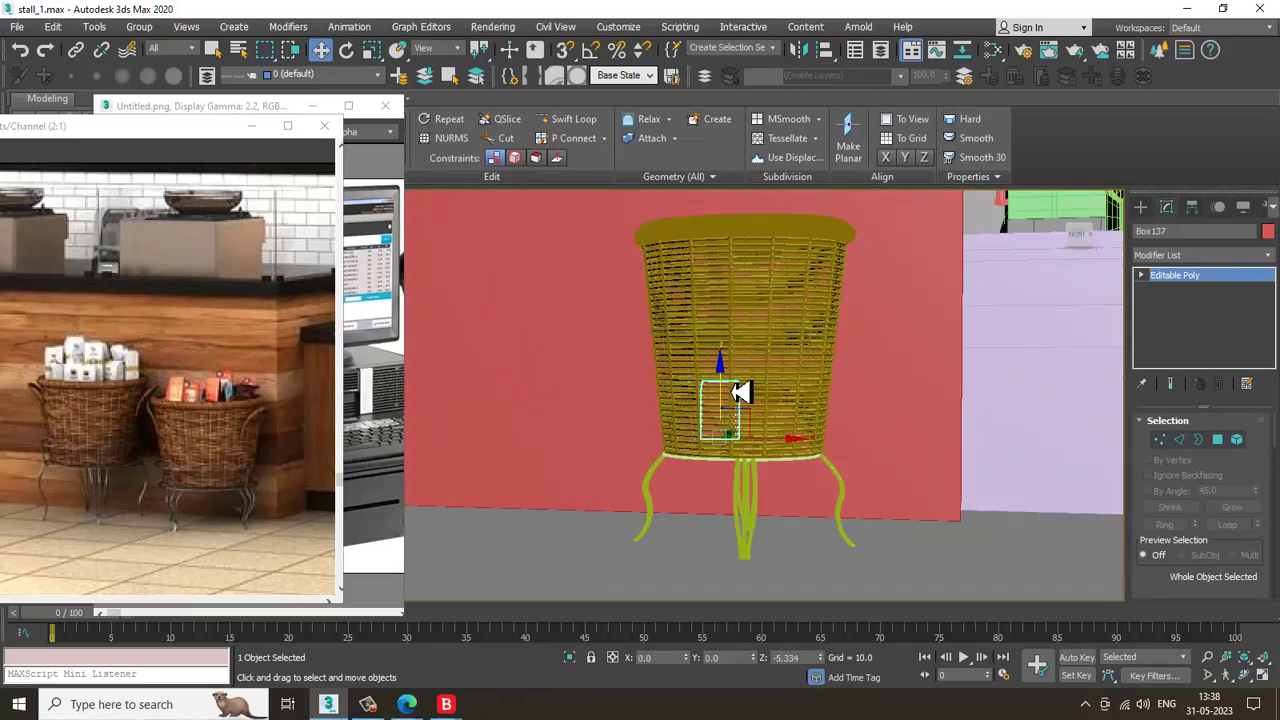
{"action": "middle_click_drag", "start_coordinate": [737, 391], "coordinate": [752, 475], "text": "alt"}
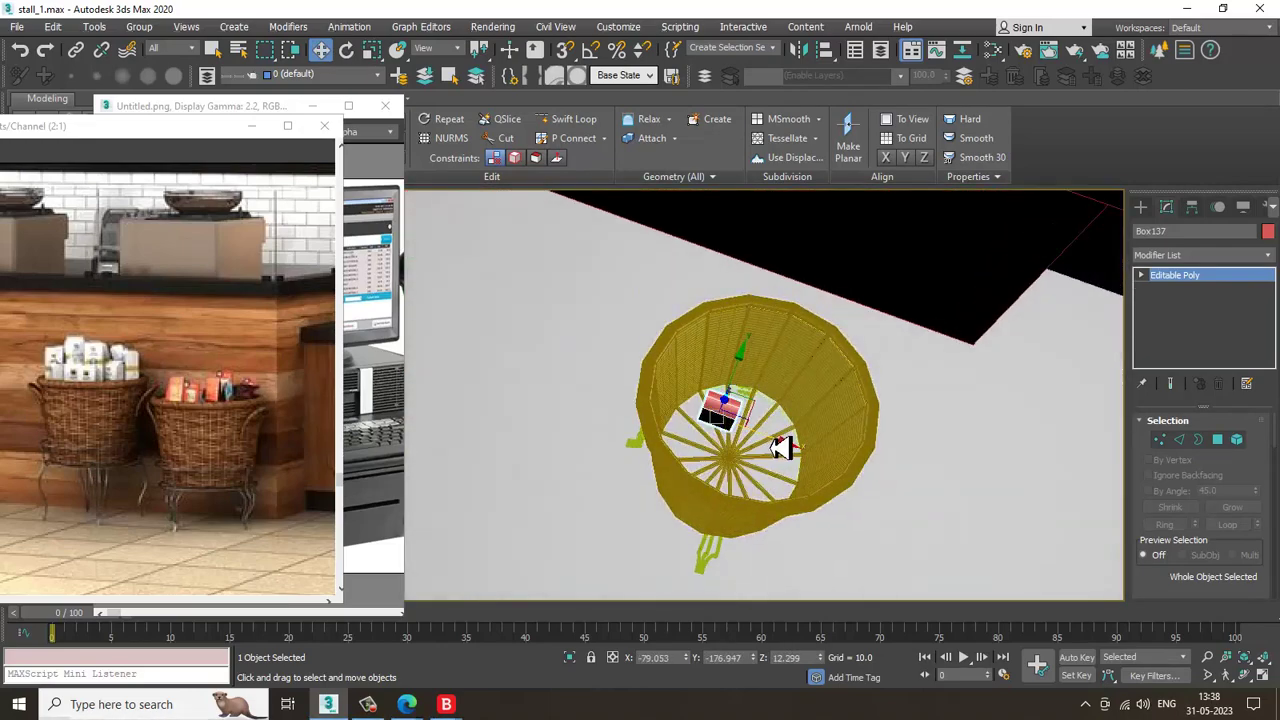
Draw a thin cylinder in the top view, centred on the basket's spokes at about X -75.88, Y -181.04 and reaching the inner ring
{"action": "left_click", "coordinate": [1141, 207]}
{"action": "left_click", "coordinate": [1178, 305]}
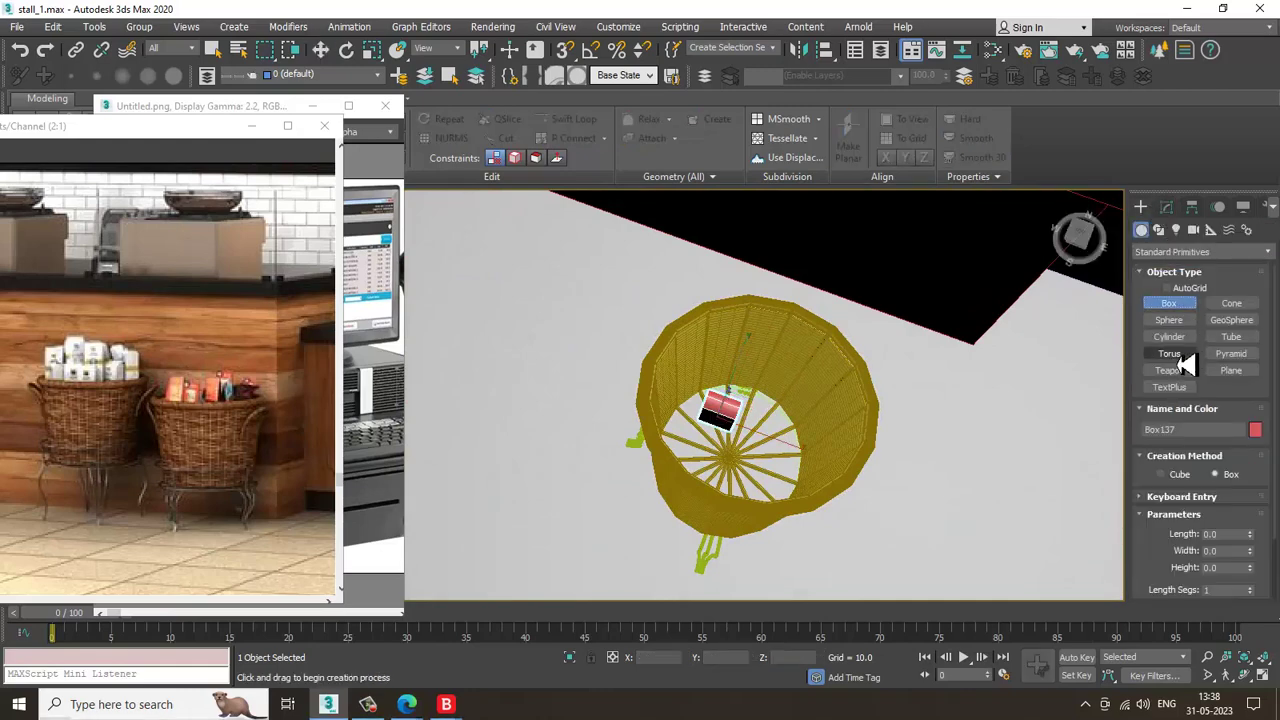
{"action": "left_click", "coordinate": [1170, 337]}
{"action": "key", "text": "alt+w"}
{"action": "key", "text": "alt+w"}
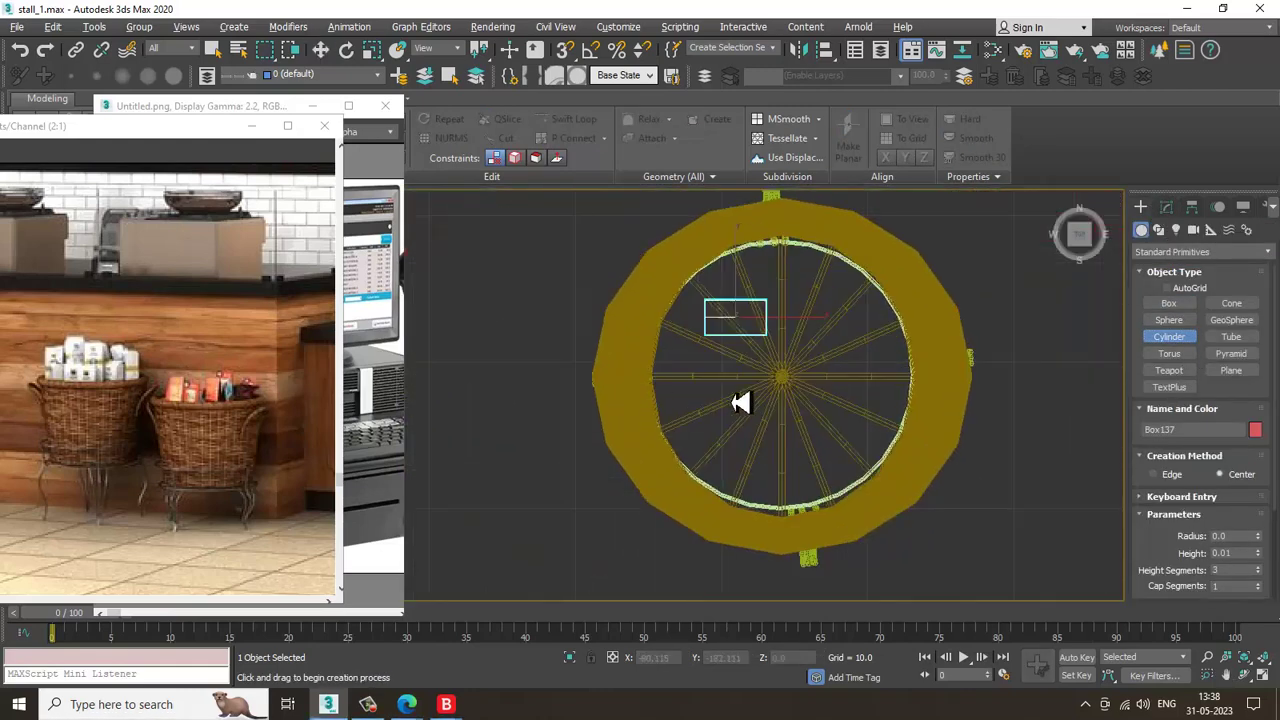
{"action": "left_click_drag", "start_coordinate": [788, 388], "coordinate": [902, 470]}
{"action": "left_click", "coordinate": [893, 463]}
{"action": "key", "text": "w"}
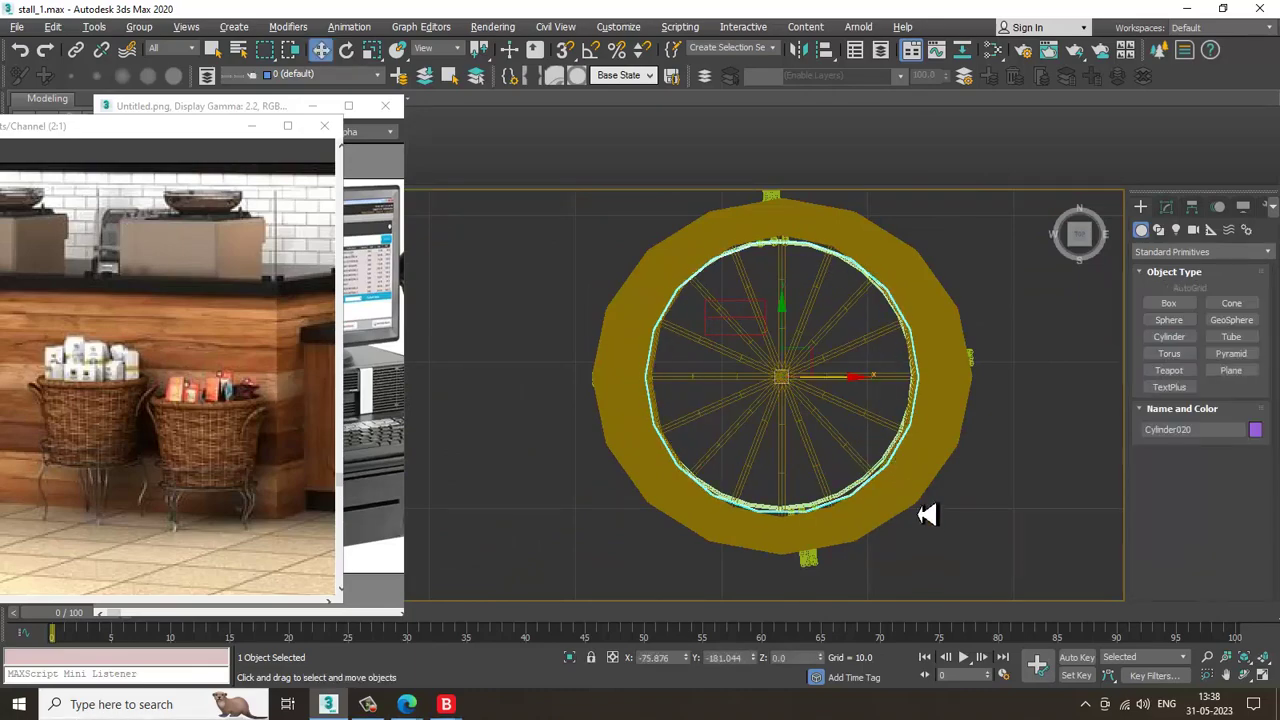
Raise the cylinder disc to the basket's bottom and scale it to fit within the woven wall
{"action": "key", "text": "alt+w"}
{"action": "scroll", "coordinate": [887, 508], "scroll_direction": "up", "scroll_amount": 1}
{"action": "key", "text": "alt+w"}
{"action": "middle_click_drag", "start_coordinate": [887, 508], "coordinate": [804, 399], "text": "alt"}
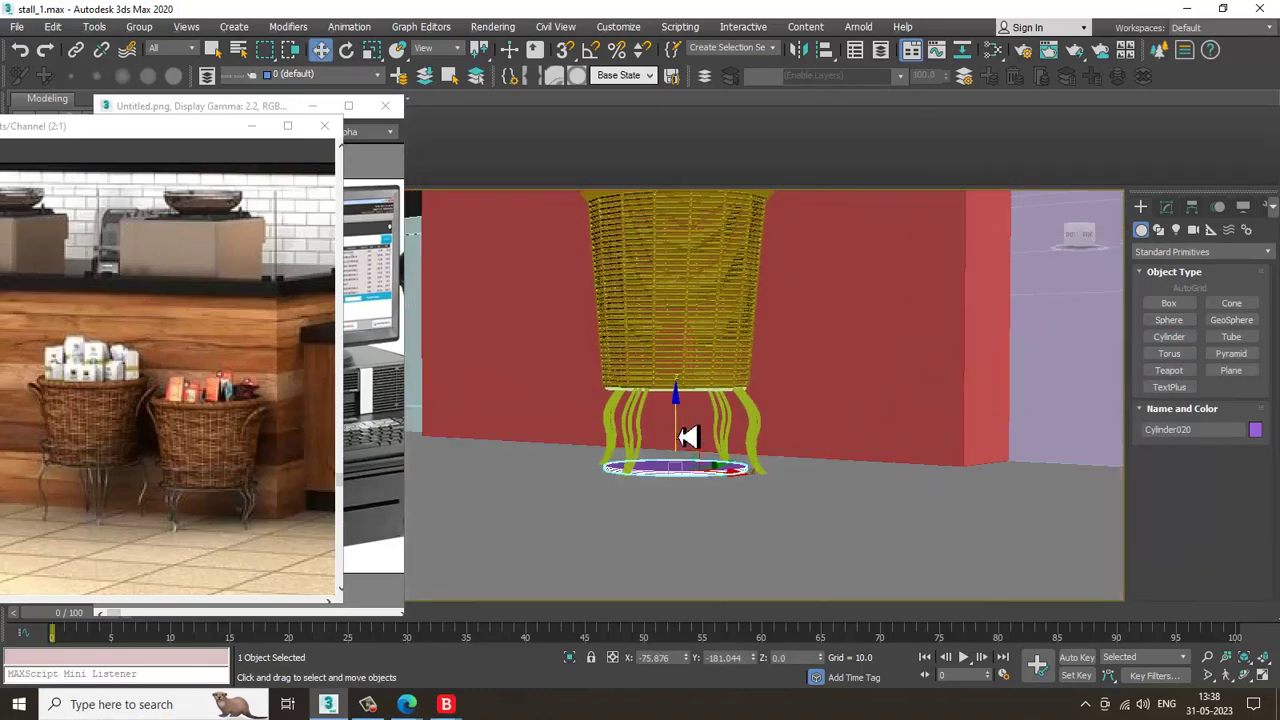
{"action": "left_click_drag", "start_coordinate": [668, 350], "coordinate": [668, 351]}
{"action": "scroll", "coordinate": [652, 403], "scroll_direction": "up", "scroll_amount": 5}
{"action": "middle_click_drag", "start_coordinate": [652, 409], "coordinate": [638, 409], "text": "alt"}
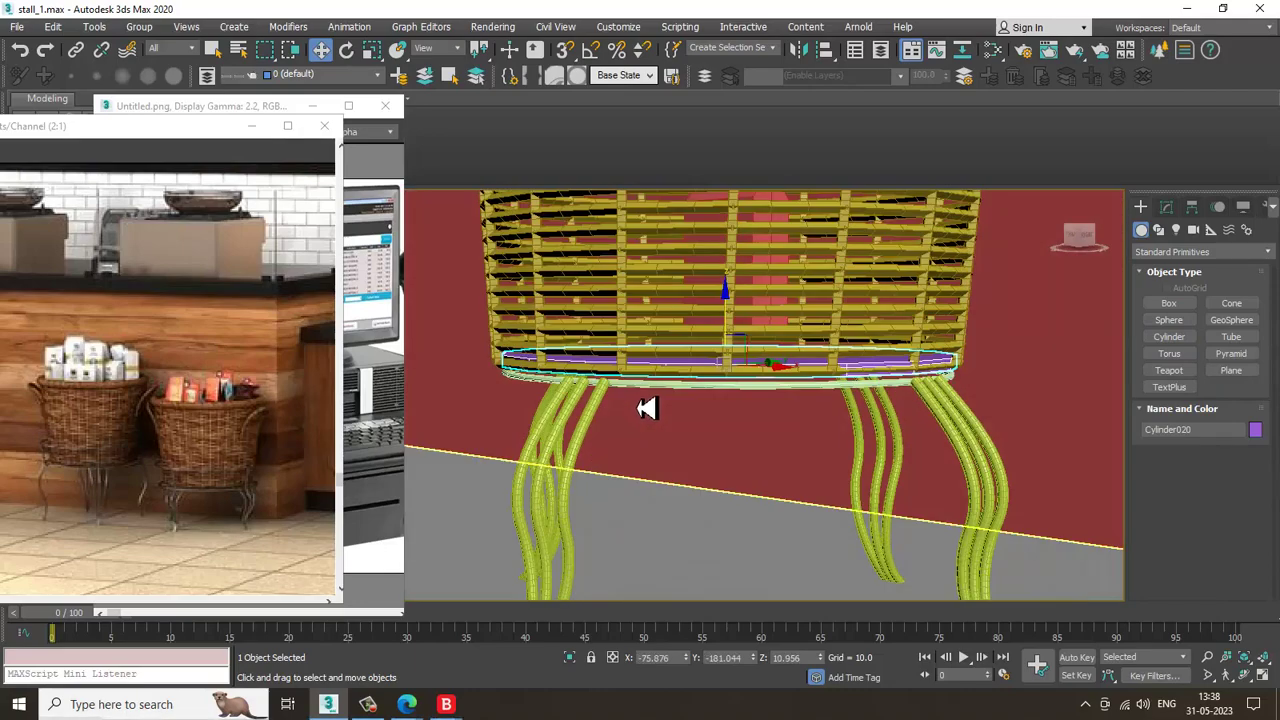
{"action": "left_click_drag", "start_coordinate": [733, 333], "coordinate": [741, 330]}
{"action": "key", "text": "r"}
{"action": "middle_click_drag", "start_coordinate": [741, 330], "coordinate": [751, 371], "text": "alt"}
Lower the ridged box onto the disc and shift it towards the basket's side, at about X -82.06, Y -176.95, Z 10.57
{"action": "left_click", "coordinate": [752, 401]}
{"action": "key", "text": "w"}
{"action": "left_click_drag", "start_coordinate": [751, 371], "coordinate": [760, 393]}
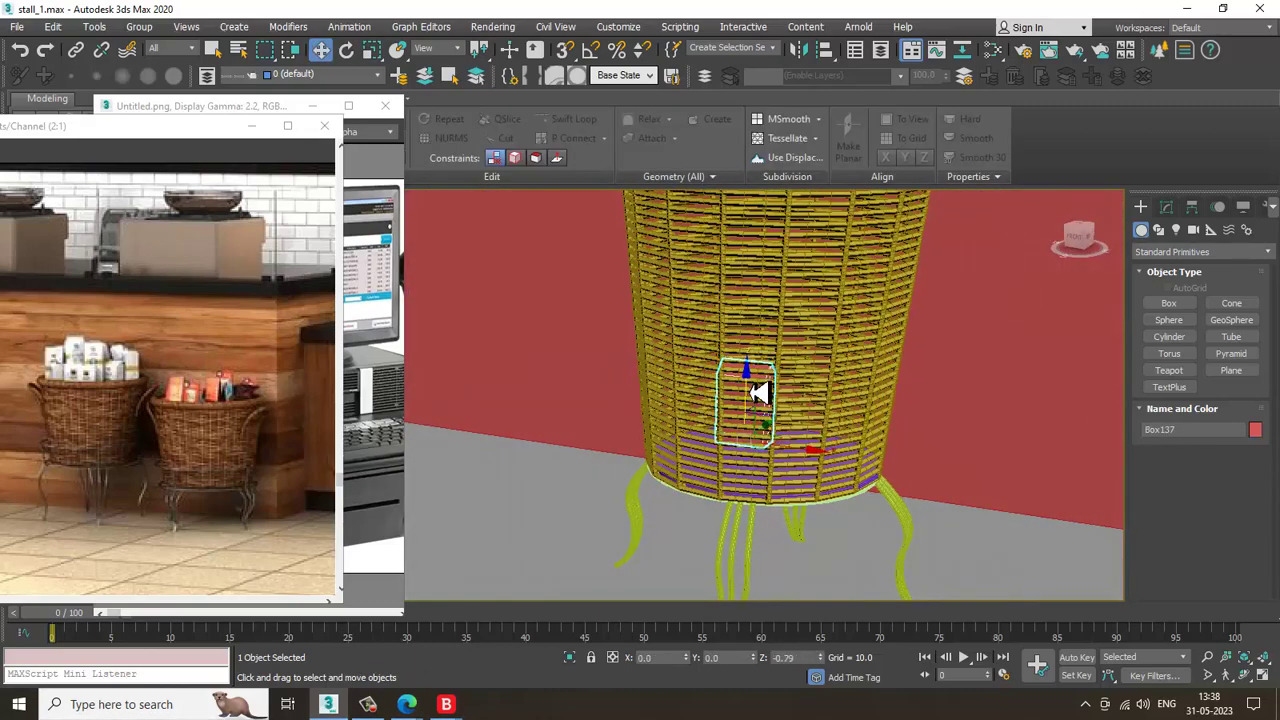
{"action": "middle_click_drag", "start_coordinate": [770, 403], "coordinate": [826, 463], "text": "alt"}
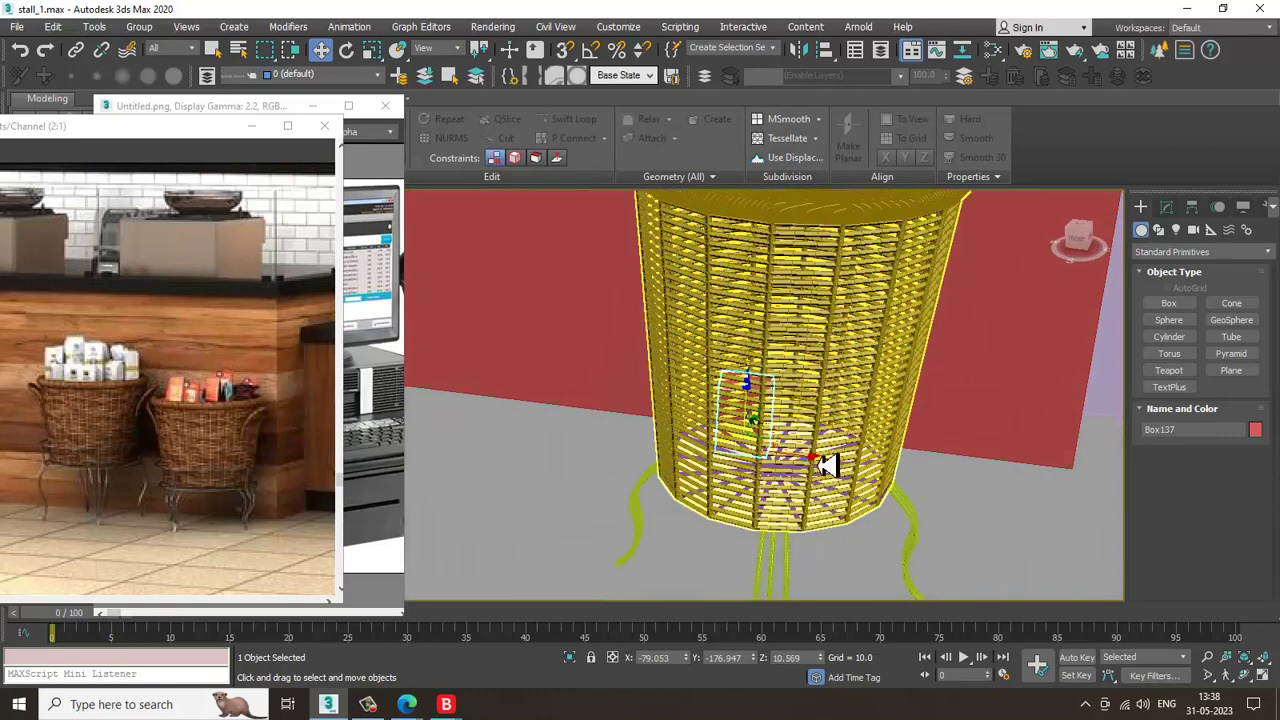
{"action": "left_click_drag", "start_coordinate": [791, 470], "coordinate": [789, 469]}
{"action": "middle_click_drag", "start_coordinate": [766, 444], "coordinate": [761, 455], "text": "alt"}
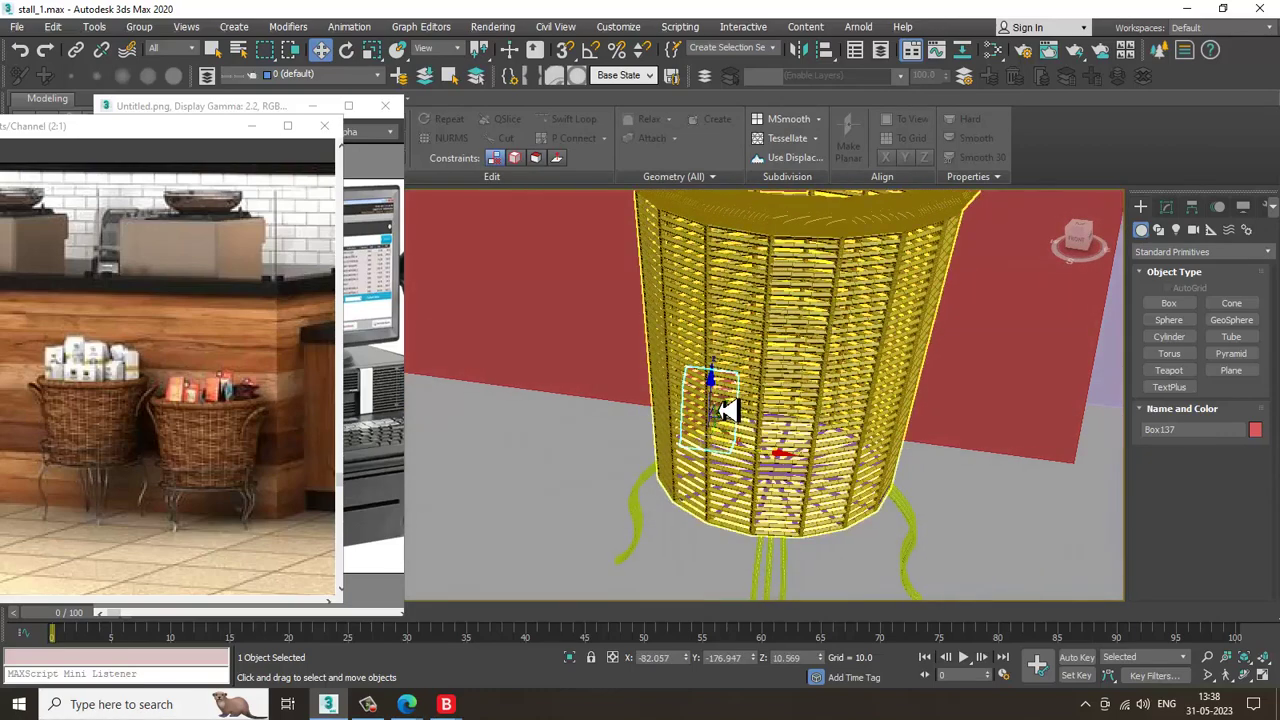
Copy the ridged box upward to form a vertical stack of four, deleting the surplus copy
{"action": "mouse_move", "coordinate": [728, 364]}
{"action": "left_mouse_down"}
{"action": "mouse_move", "coordinate": [730, 337]}
{"action": "mouse_move", "coordinate": [722, 355]}
{"action": "left_mouse_up"}
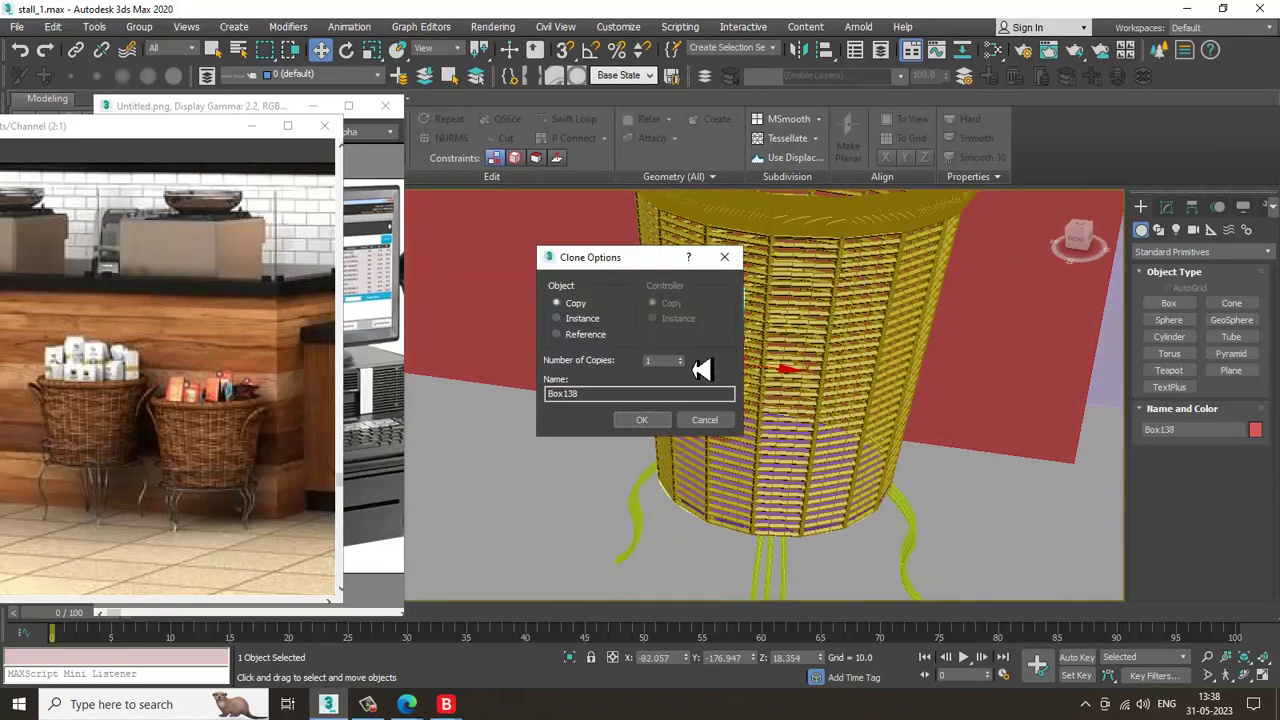
{"action": "left_click", "coordinate": [655, 420]}
{"action": "scroll", "coordinate": [668, 446], "scroll_direction": "down", "scroll_amount": 3}
{"action": "mouse_move", "coordinate": [680, 446]}
{"action": "middle_mouse_down", "text": "alt"}
{"action": "mouse_move", "coordinate": [743, 449]}
{"action": "mouse_move", "coordinate": [726, 325]}
{"action": "mouse_move", "coordinate": [750, 347]}
{"action": "mouse_move", "coordinate": [707, 466]}
{"action": "middle_mouse_up", "text": "alt"}
{"action": "key", "text": "Delete"}
Select the four stacked boxes and copy them about 4.52 units along Y towards the basket's back
{"action": "left_click", "coordinate": [714, 349]}
{"action": "left_click", "coordinate": [706, 412], "text": "ctrl"}
{"action": "middle_click_drag", "start_coordinate": [706, 414], "coordinate": [685, 462], "text": "alt"}
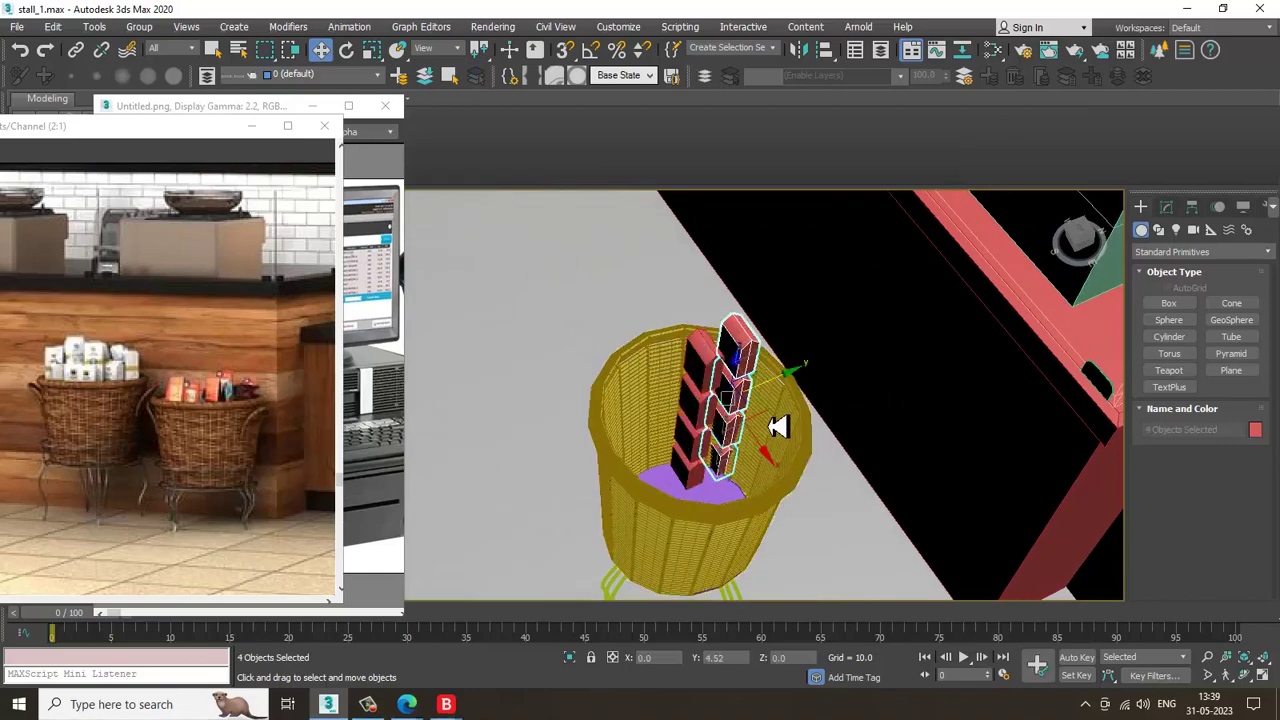
{"action": "key", "text": "ctrl+v"}
{"action": "left_click", "coordinate": [657, 425]}
Copy the rear four-box stack twice along X to form a row of three stacks
{"action": "middle_click_drag", "start_coordinate": [657, 425], "coordinate": [793, 438], "text": "alt"}
{"action": "key", "text": "ctrl+v"}
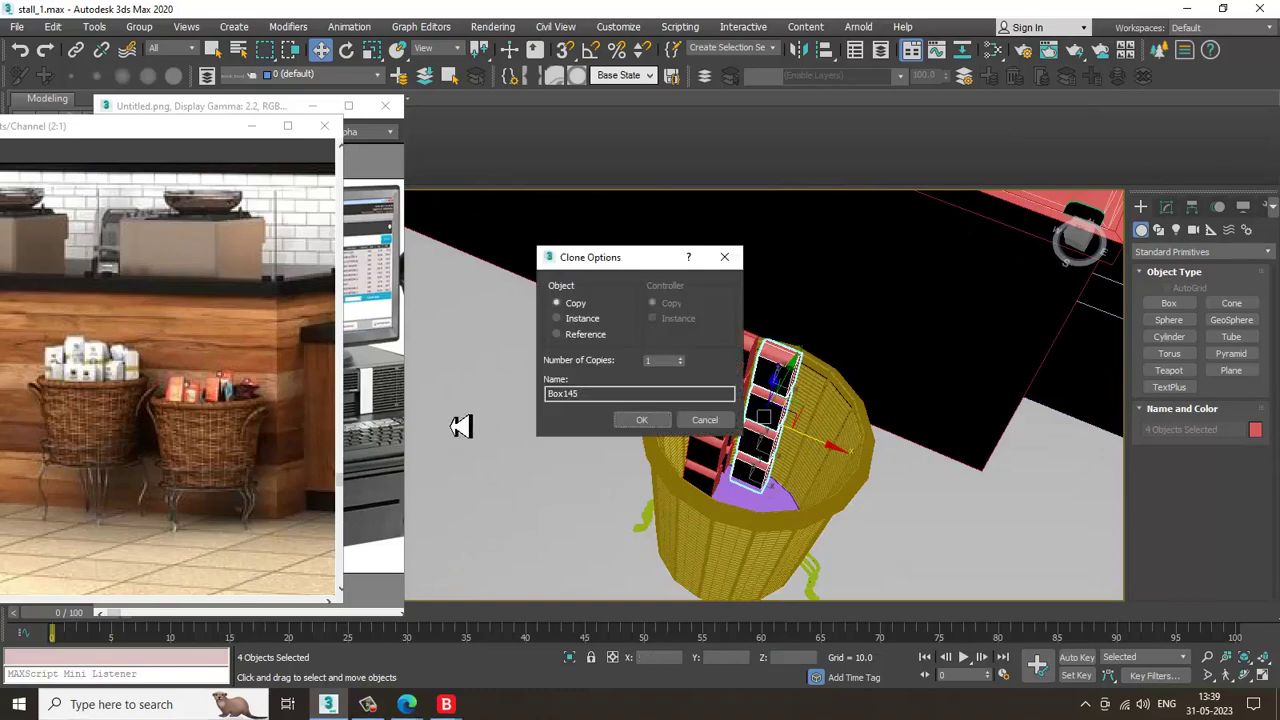
{"action": "left_click", "coordinate": [655, 418]}
Select the twelve boxes of the three rear stacks, leaving out the single front stack, and make 2 copies along Y towards the basket's front
{"action": "mouse_move", "coordinate": [669, 434]}
{"action": "middle_mouse_down", "text": "alt"}
{"action": "mouse_move", "coordinate": [897, 394]}
{"action": "mouse_move", "coordinate": [849, 354]}
{"action": "mouse_move", "coordinate": [776, 378]}
{"action": "mouse_move", "coordinate": [803, 420]}
{"action": "mouse_move", "coordinate": [689, 363]}
{"action": "middle_mouse_up", "text": "alt"}
{"action": "left_click", "coordinate": [689, 363]}
{"action": "middle_click_drag", "start_coordinate": [777, 380], "coordinate": [752, 377], "text": "alt"}
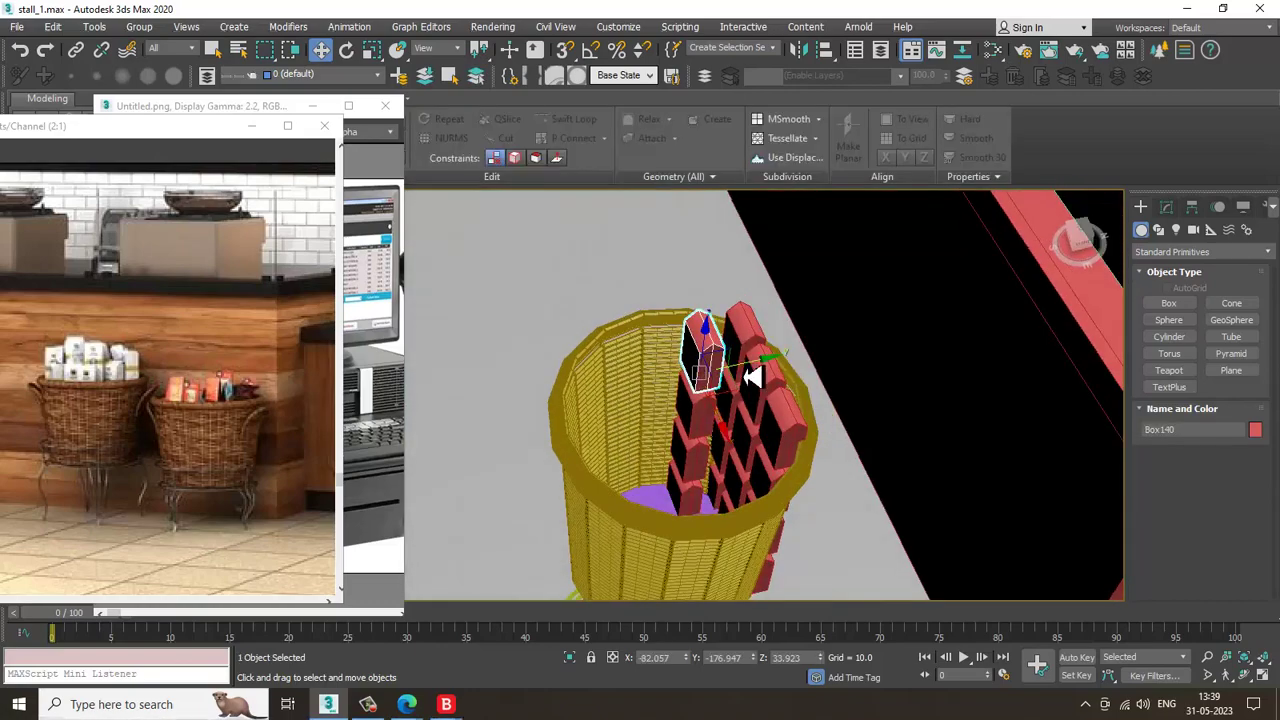
{"action": "left_click", "coordinate": [752, 377], "text": "ctrl"}
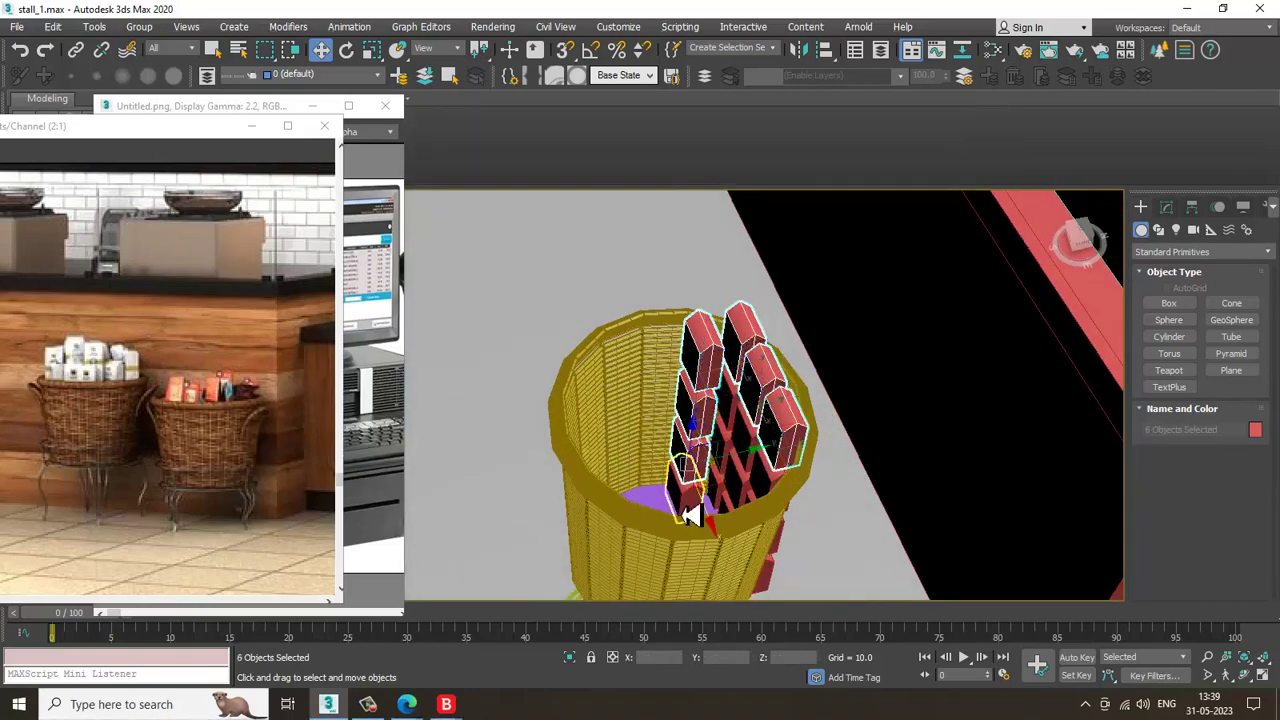
{"action": "scroll", "coordinate": [748, 447], "scroll_direction": "up", "scroll_amount": 3}
{"action": "left_click", "coordinate": [712, 386], "text": "ctrl"}
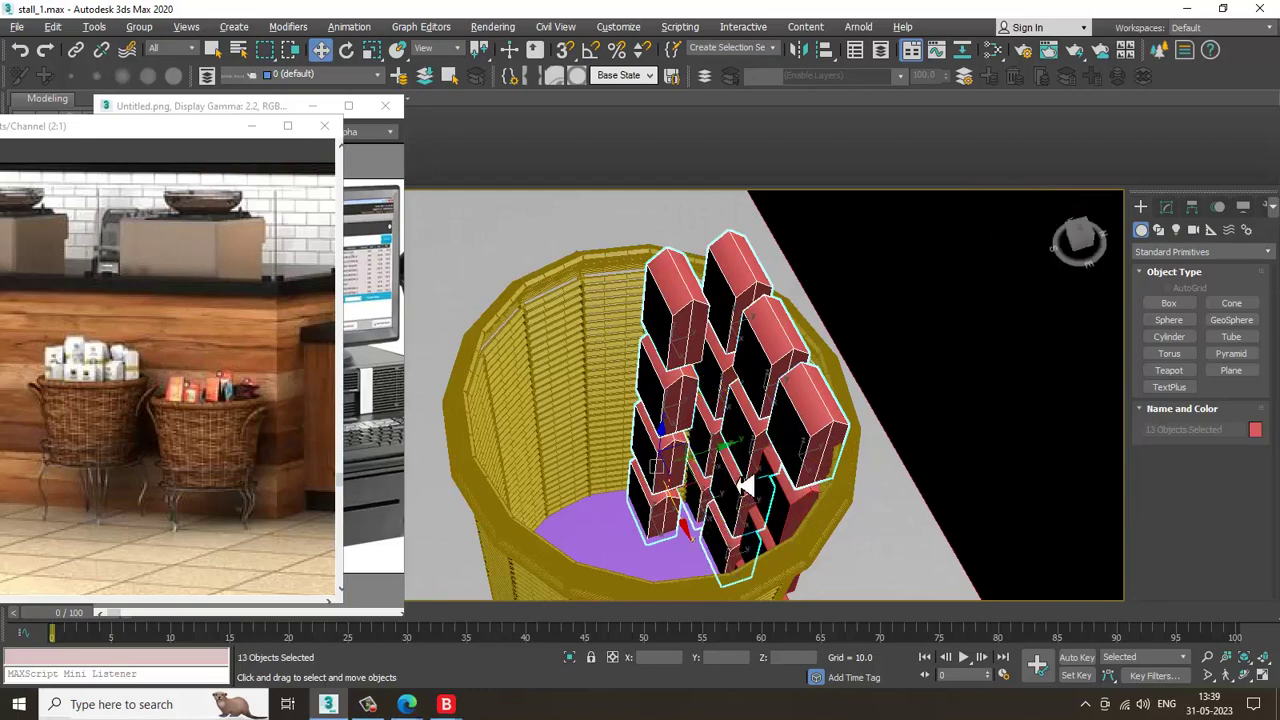
{"action": "middle_click_drag", "start_coordinate": [745, 486], "coordinate": [828, 486], "text": "alt"}
{"action": "left_click", "coordinate": [827, 490], "text": "ctrl"}
{"action": "left_click", "coordinate": [824, 536], "text": "ctrl"}
{"action": "left_click", "coordinate": [791, 587], "text": "ctrl"}
{"action": "middle_click_drag", "start_coordinate": [791, 587], "coordinate": [733, 340], "text": "alt"}
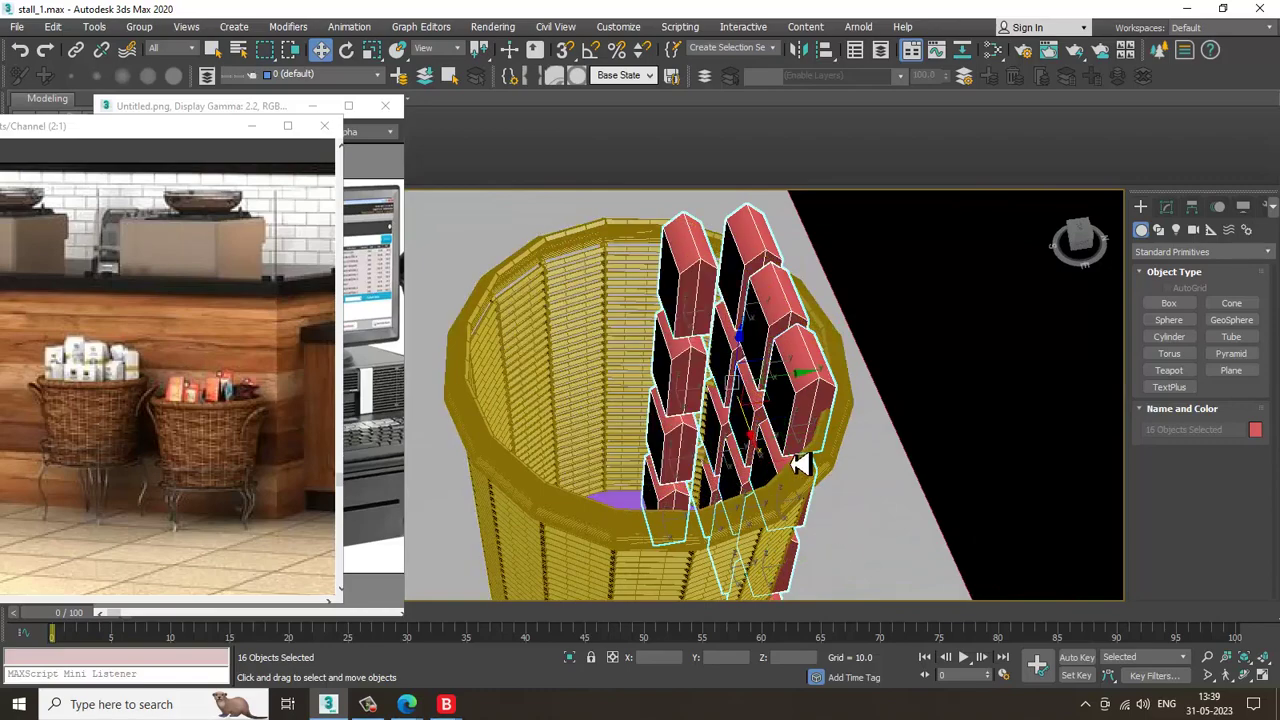
{"action": "left_click", "coordinate": [705, 287], "text": "alt"}
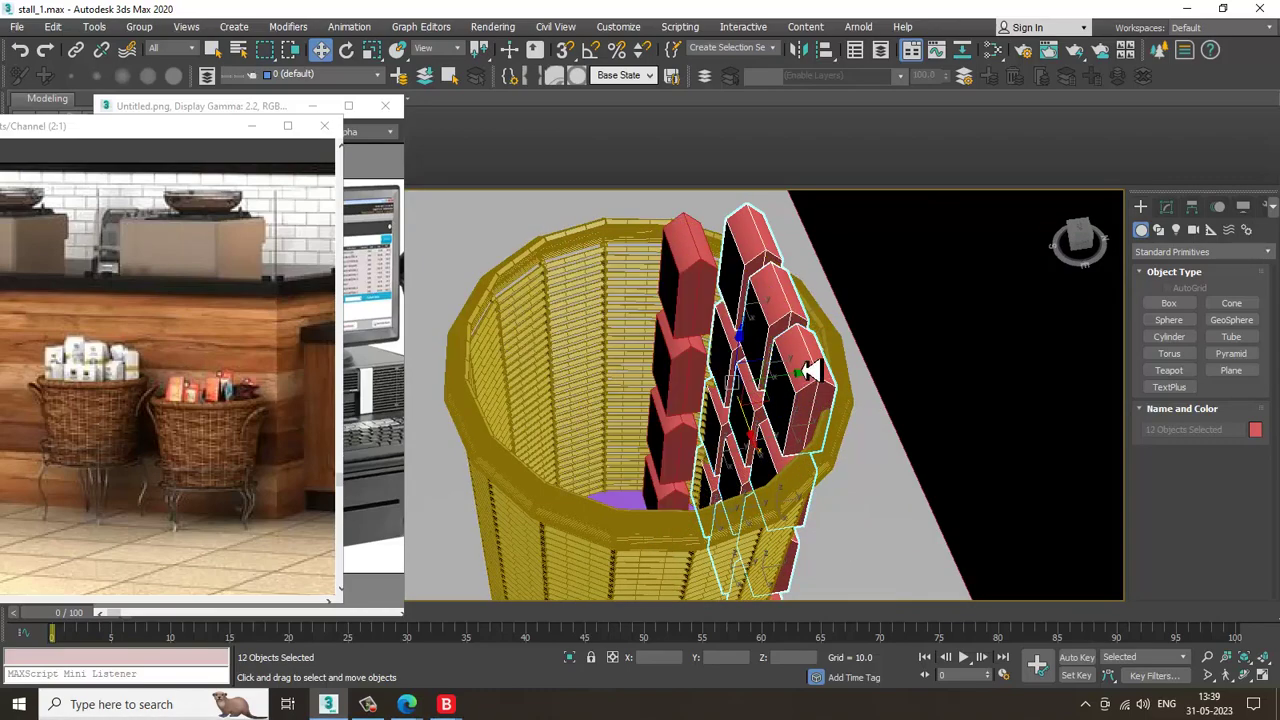
{"action": "mouse_move", "coordinate": [812, 370]}
{"action": "left_mouse_down"}
{"action": "mouse_move", "coordinate": [749, 409]}
{"action": "mouse_move", "coordinate": [690, 404]}
{"action": "left_mouse_up"}
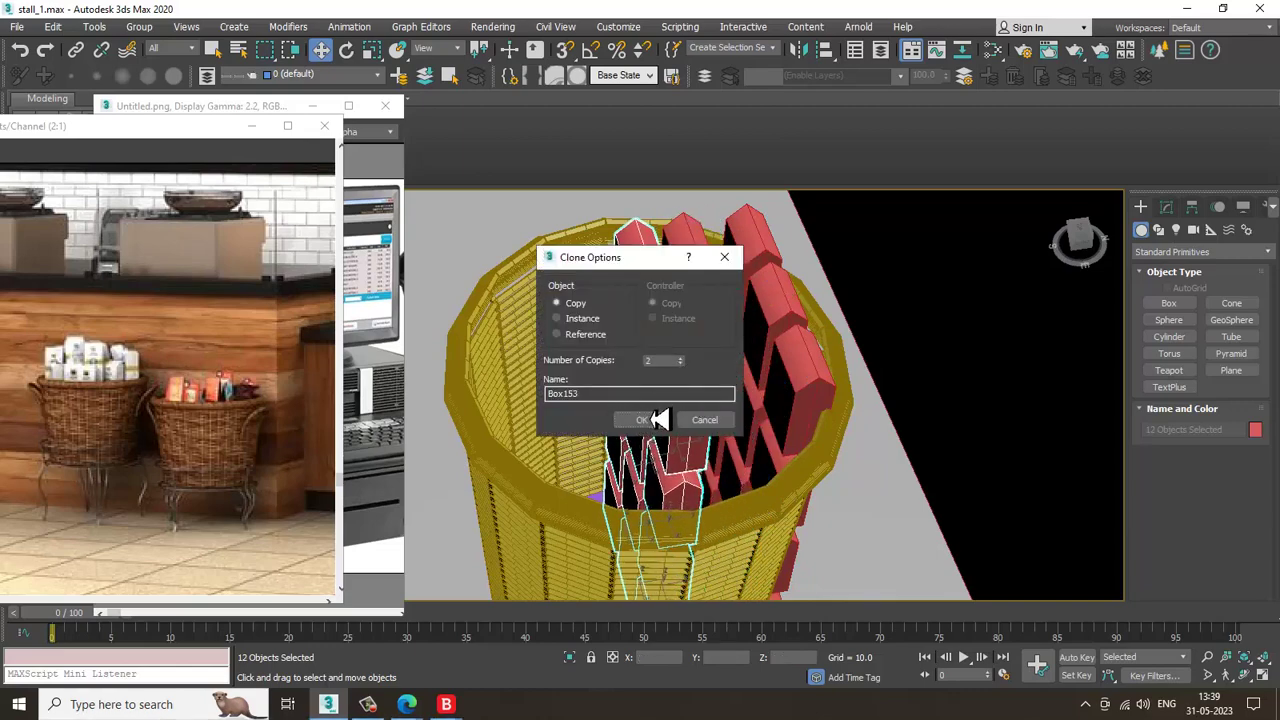
{"action": "left_click", "coordinate": [657, 419]}
Make 1 more copy of the twelve-box row along Y at the basket's front side
{"action": "mouse_move", "coordinate": [663, 437]}
{"action": "middle_mouse_down", "text": "alt"}
{"action": "mouse_move", "coordinate": [734, 409]}
{"action": "mouse_move", "coordinate": [555, 474]}
{"action": "mouse_move", "coordinate": [620, 377]}
{"action": "mouse_move", "coordinate": [590, 532]}
{"action": "middle_mouse_up", "text": "alt"}
{"action": "mouse_move", "coordinate": [605, 484]}
{"action": "left_mouse_down"}
{"action": "mouse_move", "coordinate": [657, 489]}
{"action": "mouse_move", "coordinate": [610, 490]}
{"action": "left_mouse_up"}
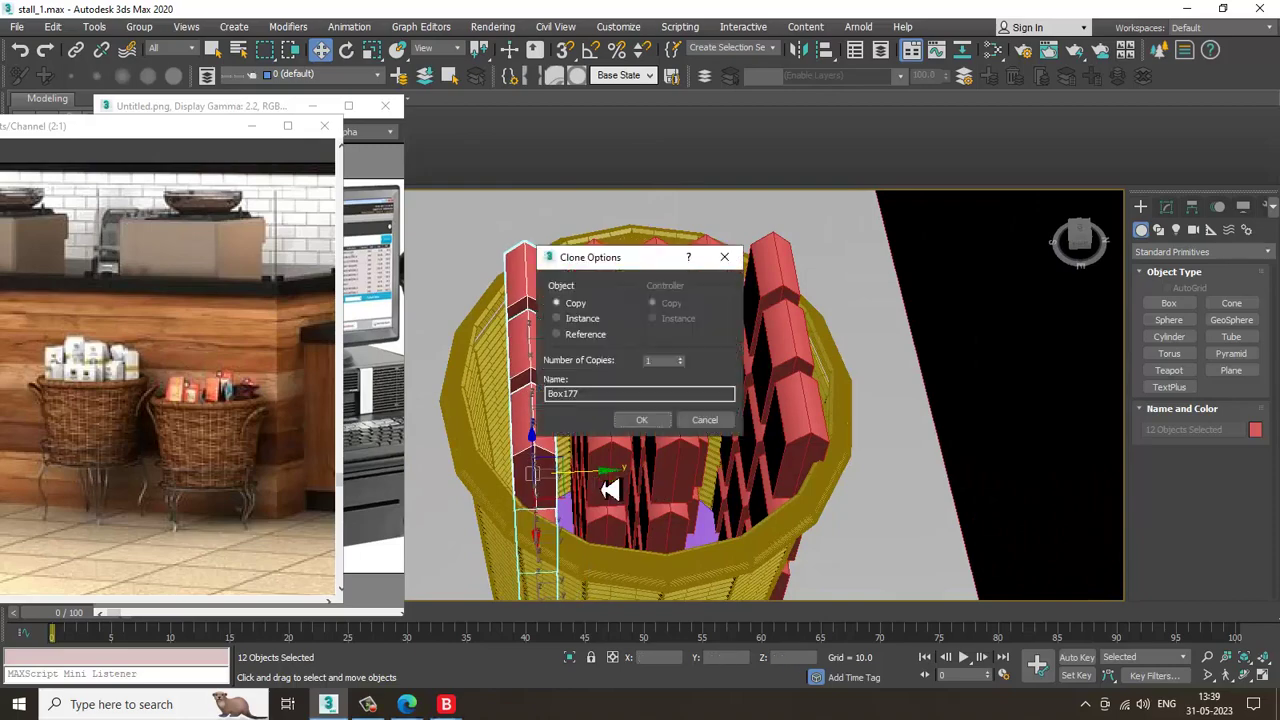
{"action": "left_click", "coordinate": [641, 421]}
Delete the copied boxes that protrude through the lower front wall of the basket
{"action": "mouse_move", "coordinate": [663, 434]}
{"action": "middle_mouse_down", "text": "alt"}
{"action": "mouse_move", "coordinate": [703, 423]}
{"action": "mouse_move", "coordinate": [694, 374]}
{"action": "mouse_move", "coordinate": [553, 383]}
{"action": "mouse_move", "coordinate": [643, 431]}
{"action": "middle_mouse_up", "text": "alt"}
{"action": "left_click", "coordinate": [597, 537]}
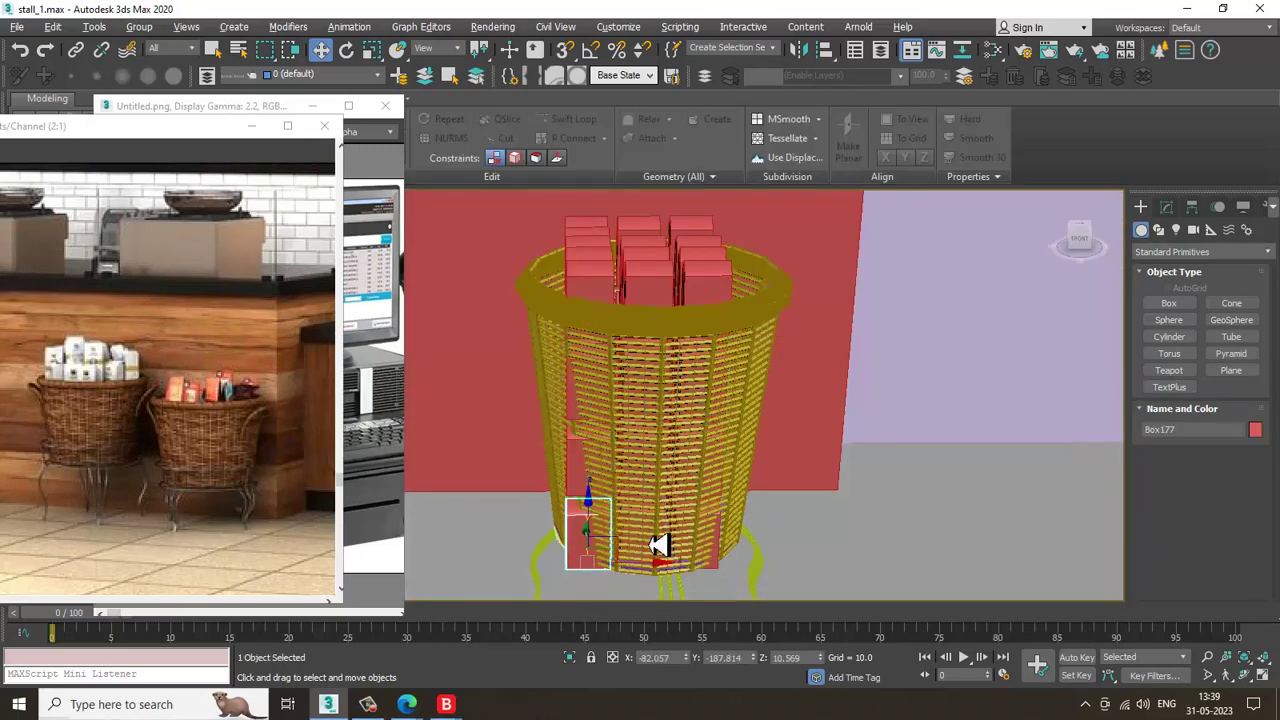
{"action": "middle_click_drag", "start_coordinate": [657, 543], "coordinate": [603, 551], "text": "alt"}
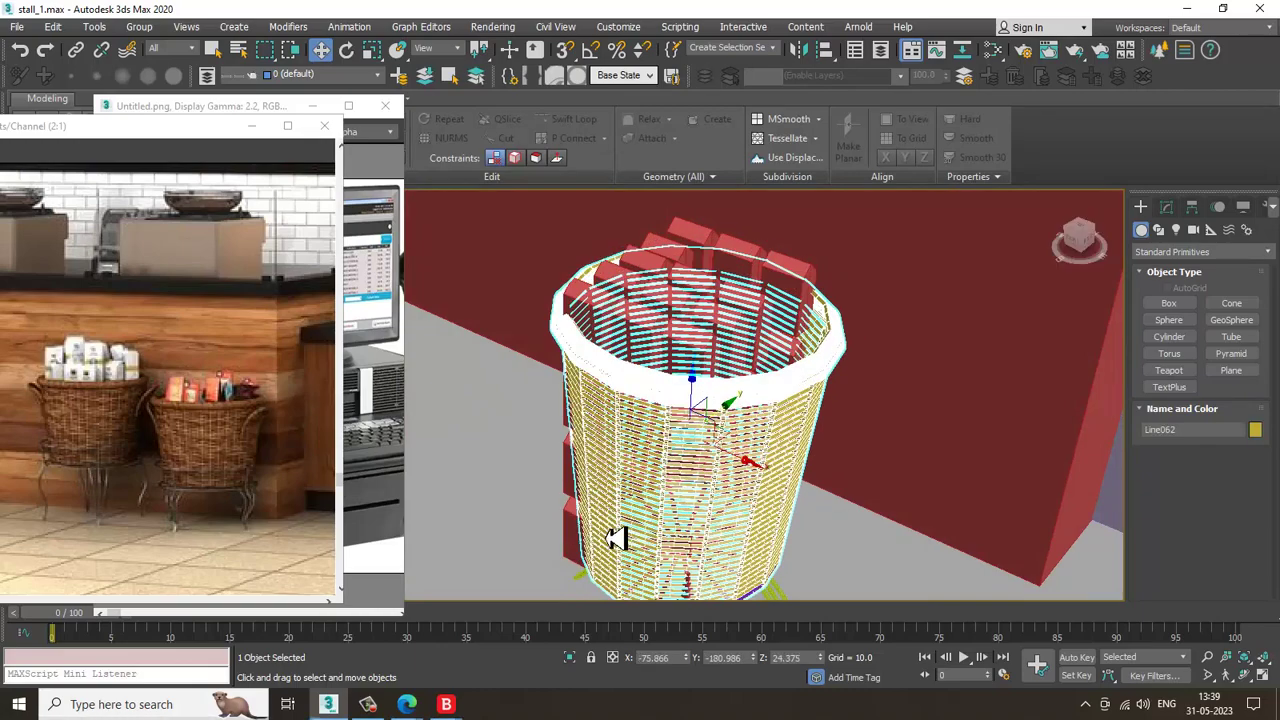
{"action": "middle_click_drag", "start_coordinate": [683, 530], "coordinate": [666, 434], "text": "alt"}
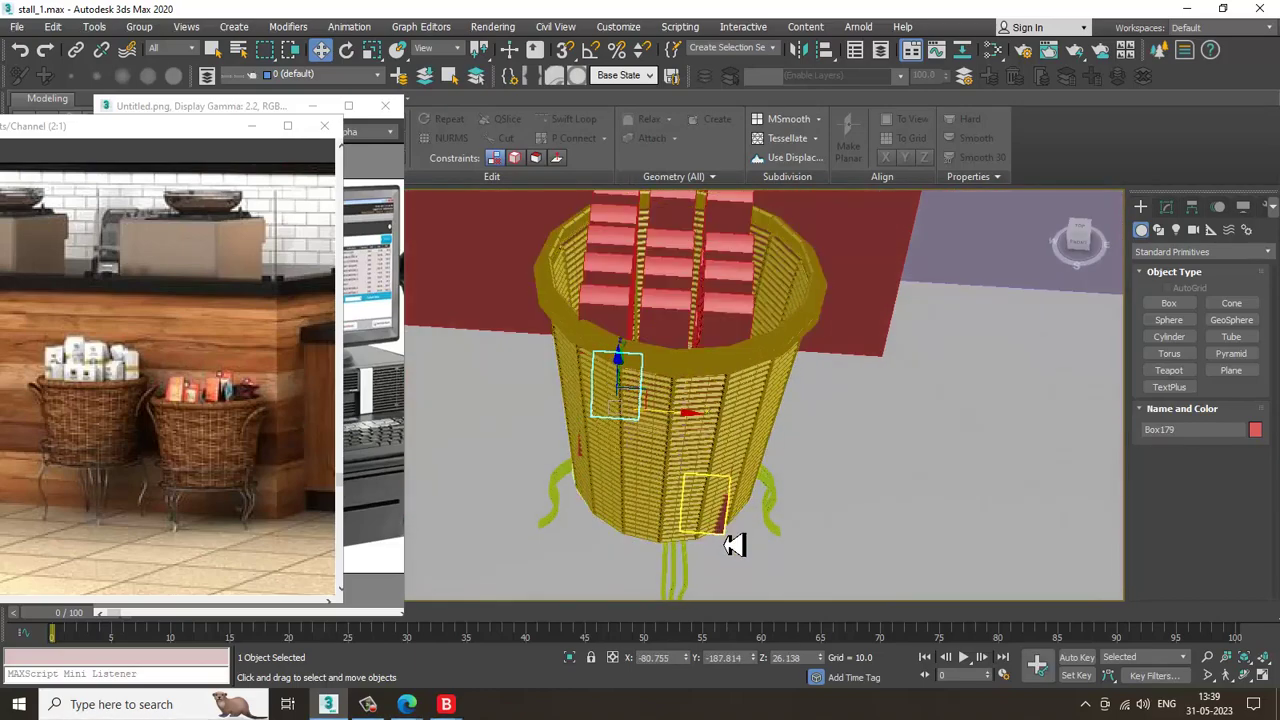
{"action": "left_click", "coordinate": [733, 544]}
{"action": "middle_click_drag", "start_coordinate": [733, 544], "coordinate": [731, 421], "text": "alt"}
{"action": "left_click", "coordinate": [562, 590]}
{"action": "left_click", "coordinate": [563, 591]}
Tilt the right and middle top boxes of the front row, rotating the middle one about -11.4 degrees around X
{"action": "scroll", "coordinate": [723, 421], "scroll_direction": "up", "scroll_amount": 3}
{"action": "left_click", "coordinate": [695, 437]}
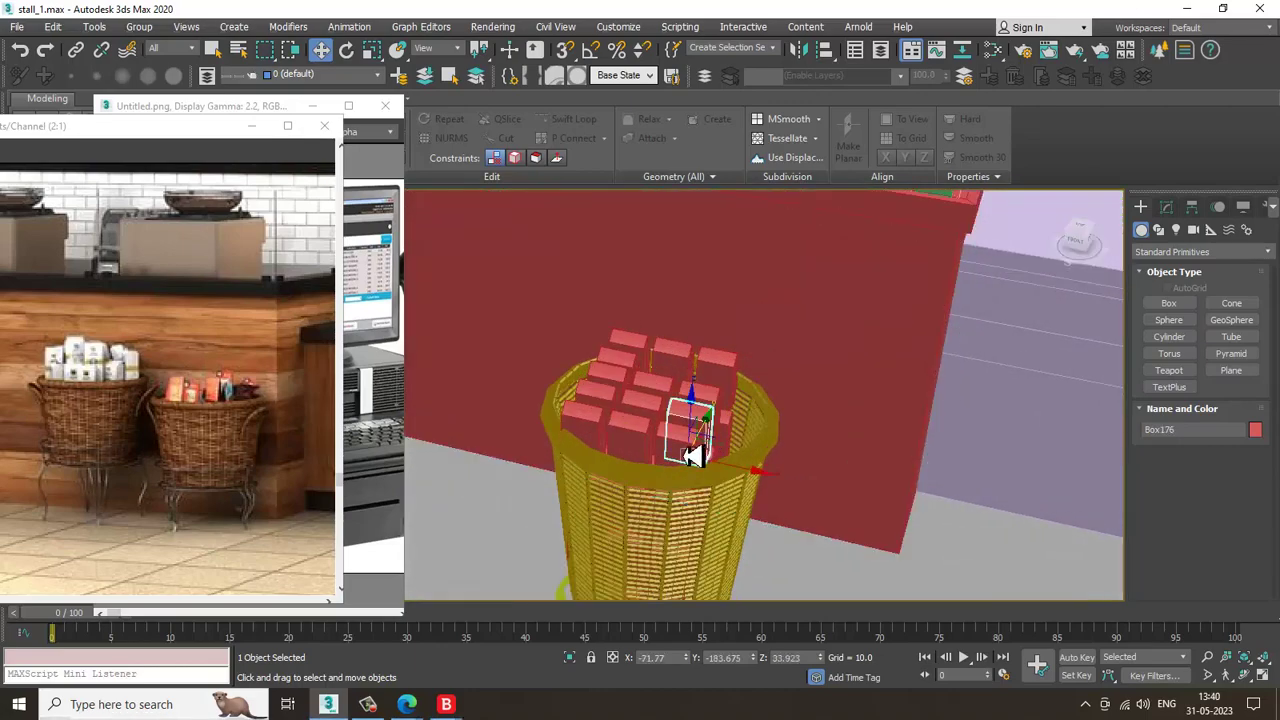
{"action": "key", "text": "r"}
{"action": "key", "text": "r"}
{"action": "key", "text": "r"}
{"action": "key", "text": "r"}
{"action": "key", "text": "e"}
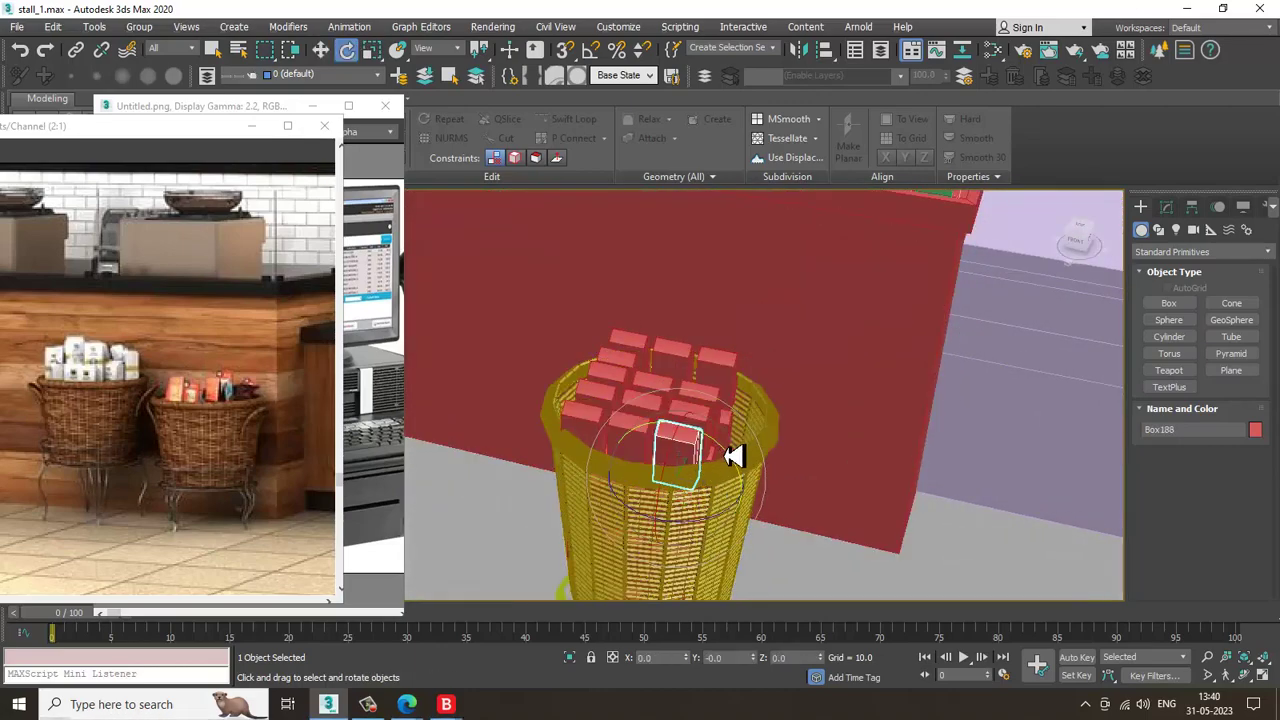
{"action": "key", "text": "w"}
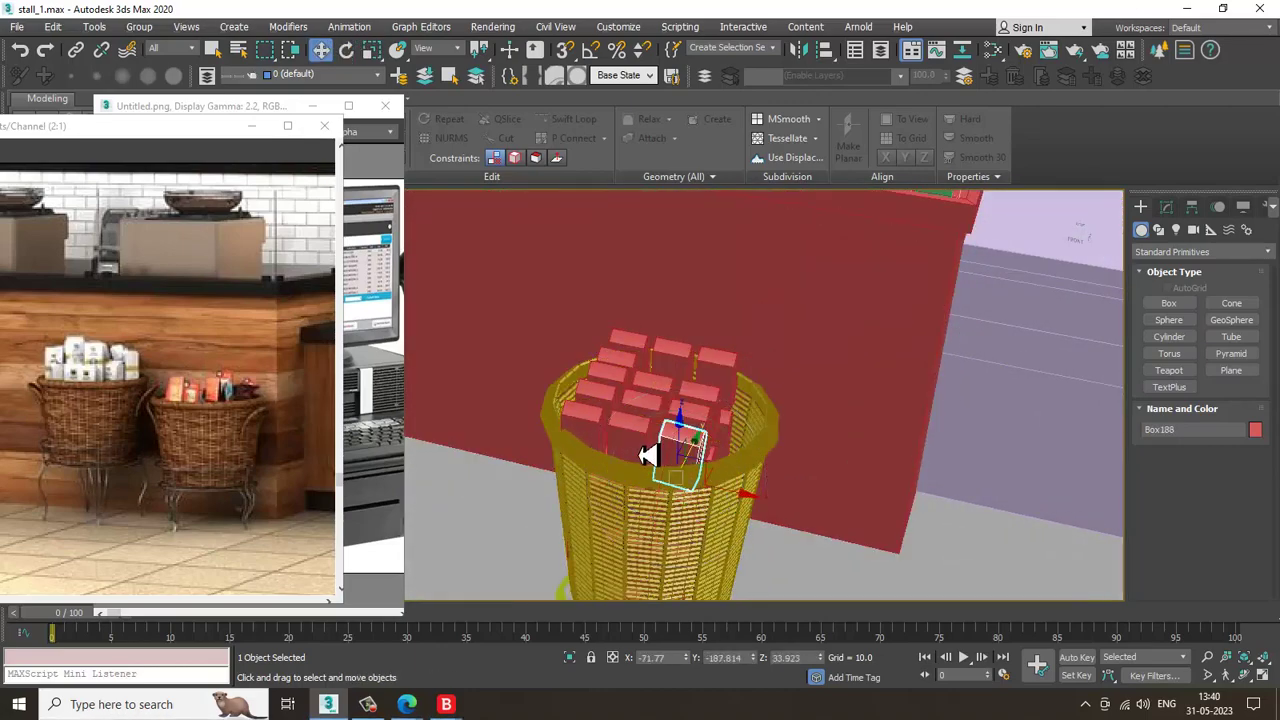
{"action": "key", "text": "e"}
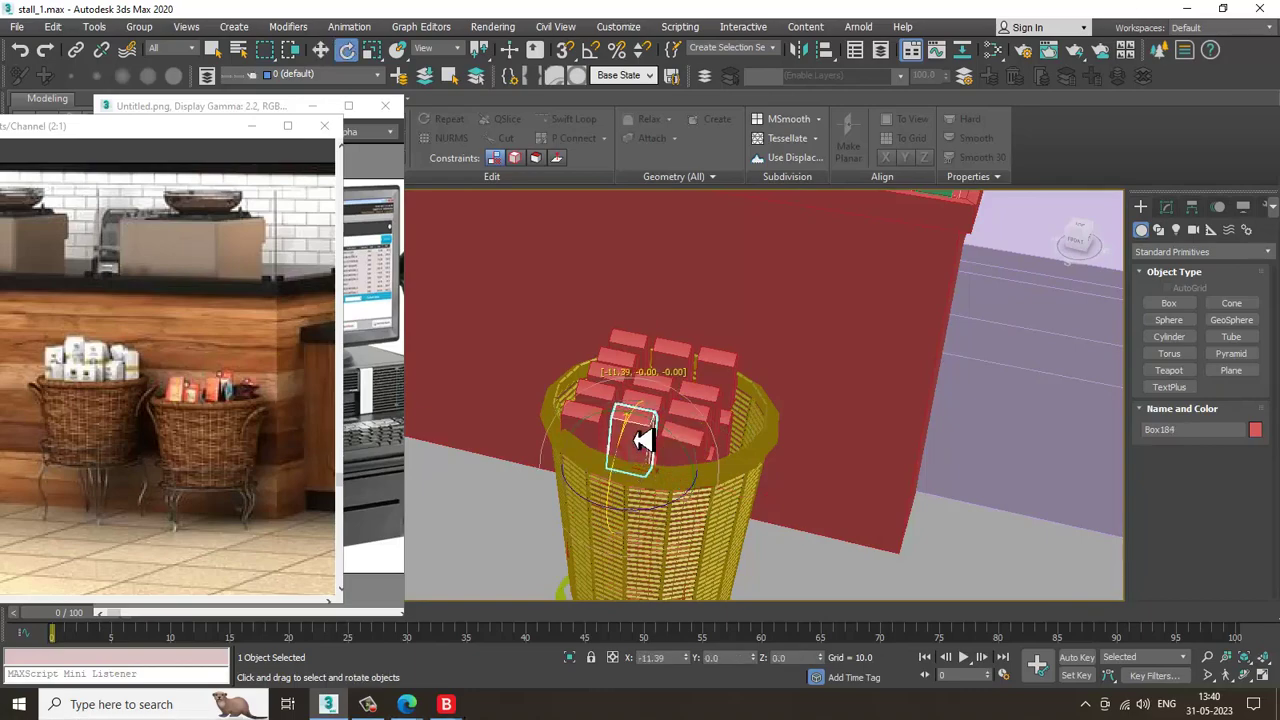
{"action": "middle_click_drag", "start_coordinate": [643, 440], "coordinate": [703, 440], "text": "alt"}
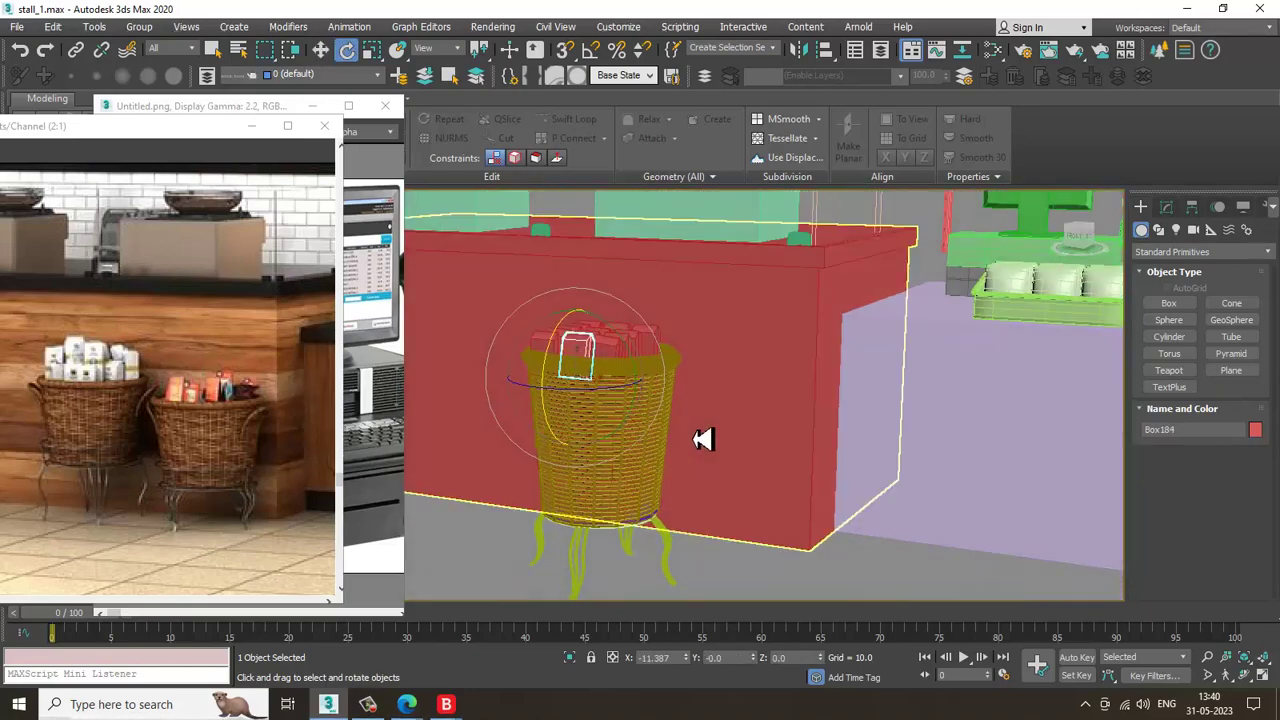
{"action": "scroll", "coordinate": [724, 506], "scroll_direction": "down", "scroll_amount": 5}
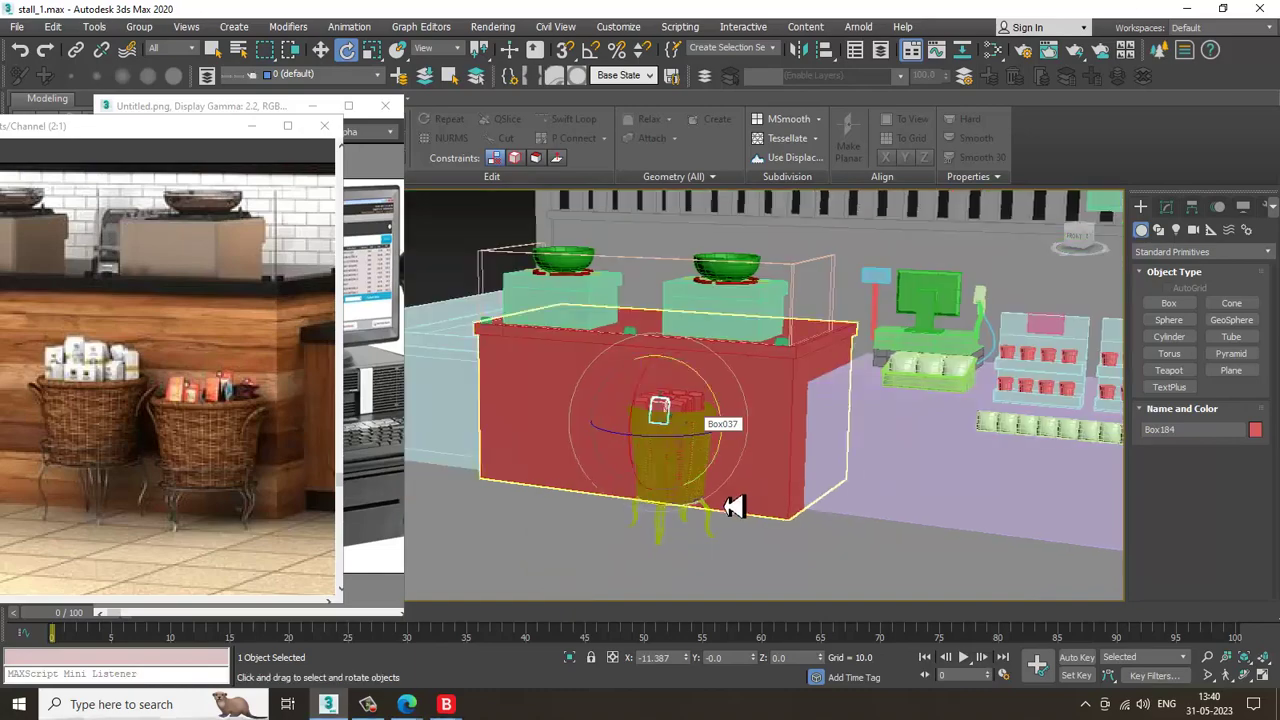
{"action": "middle_click_drag", "start_coordinate": [724, 506], "coordinate": [602, 506], "text": "alt"}
{"action": "scroll", "coordinate": [708, 512], "scroll_direction": "up", "scroll_amount": 8}
{"action": "left_click", "coordinate": [680, 523]}
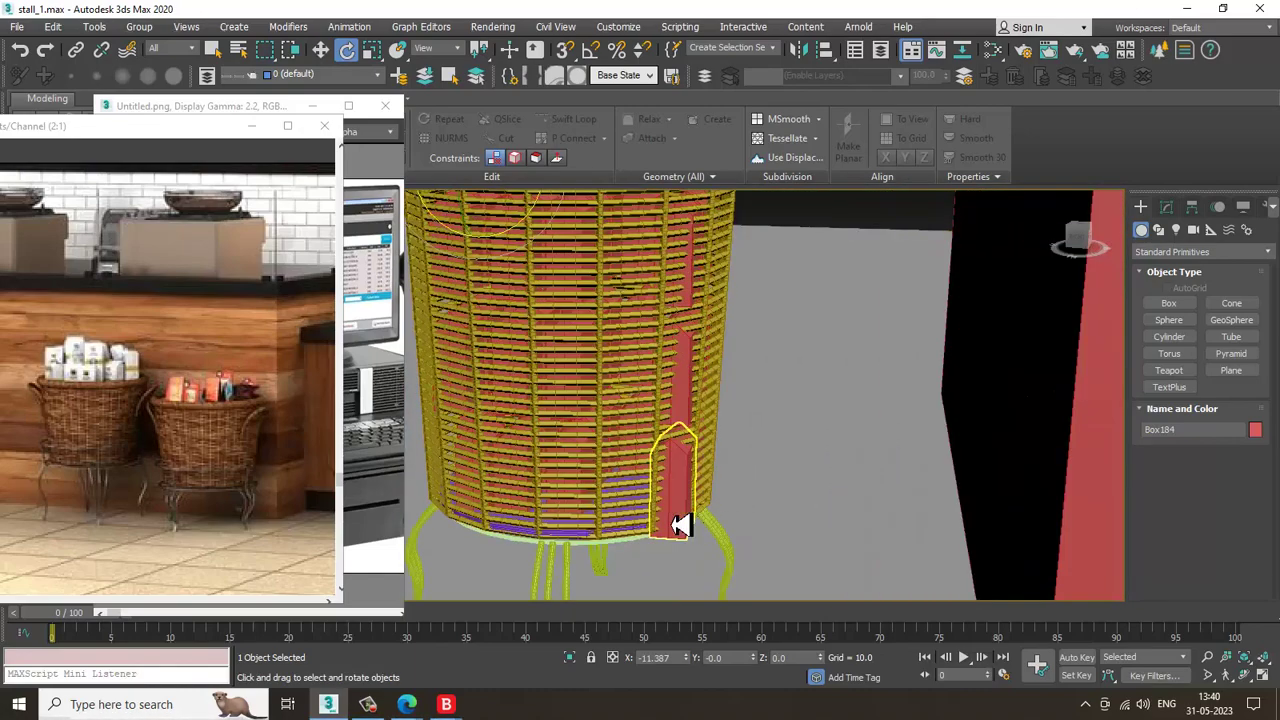
{"action": "middle_click_drag", "start_coordinate": [680, 523], "coordinate": [800, 458], "text": "alt"}
{"action": "left_click", "coordinate": [820, 428], "text": "ctrl"}
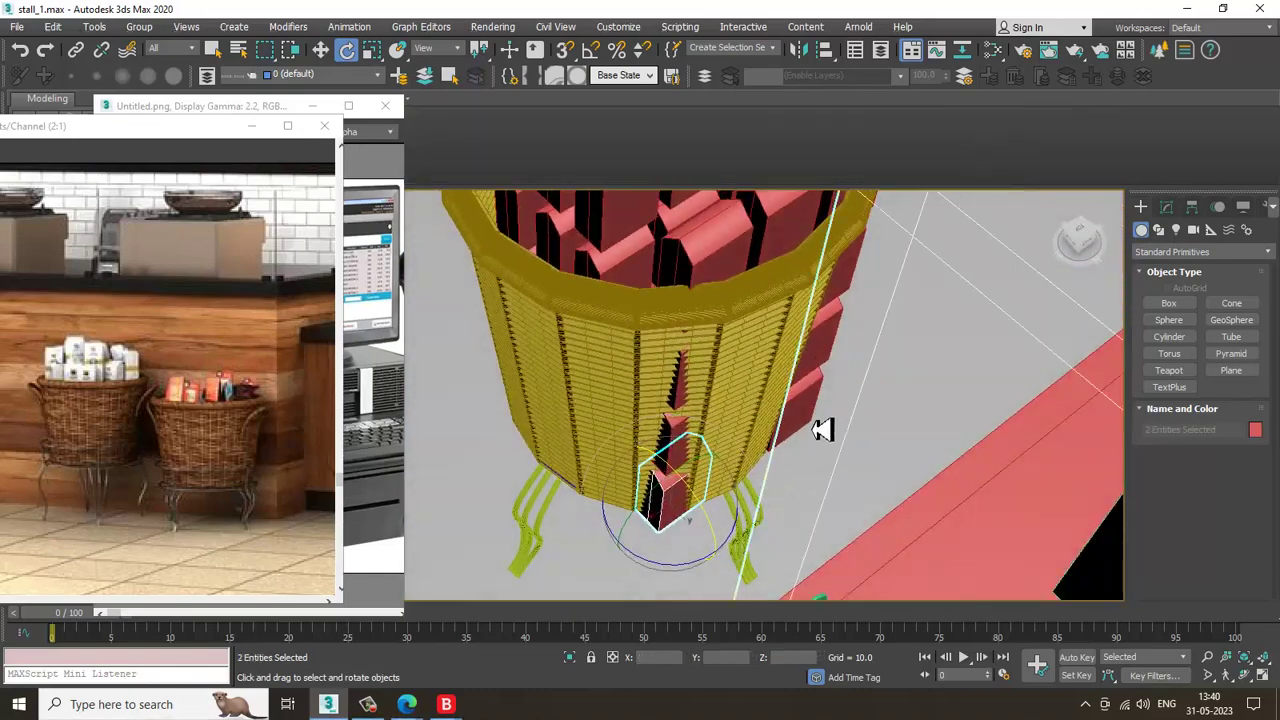
{"action": "left_click", "coordinate": [820, 431]}
{"action": "scroll", "coordinate": [822, 433], "scroll_direction": "down", "scroll_amount": 3}
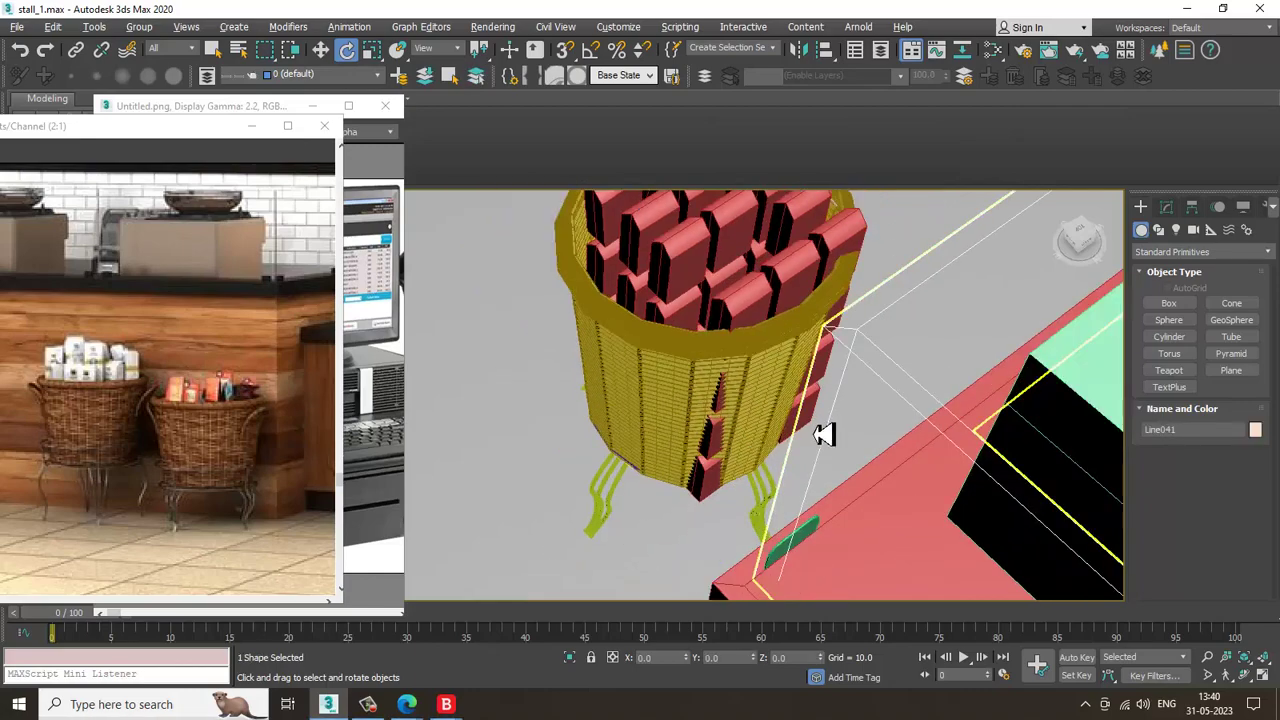
{"action": "mouse_move", "coordinate": [826, 434]}
{"action": "middle_mouse_down", "text": "alt"}
{"action": "mouse_move", "coordinate": [854, 417]}
{"action": "mouse_move", "coordinate": [839, 425]}
{"action": "middle_mouse_up", "text": "alt"}
{"action": "scroll", "coordinate": [839, 425], "scroll_direction": "down", "scroll_amount": 4}
{"action": "left_click", "coordinate": [823, 386]}
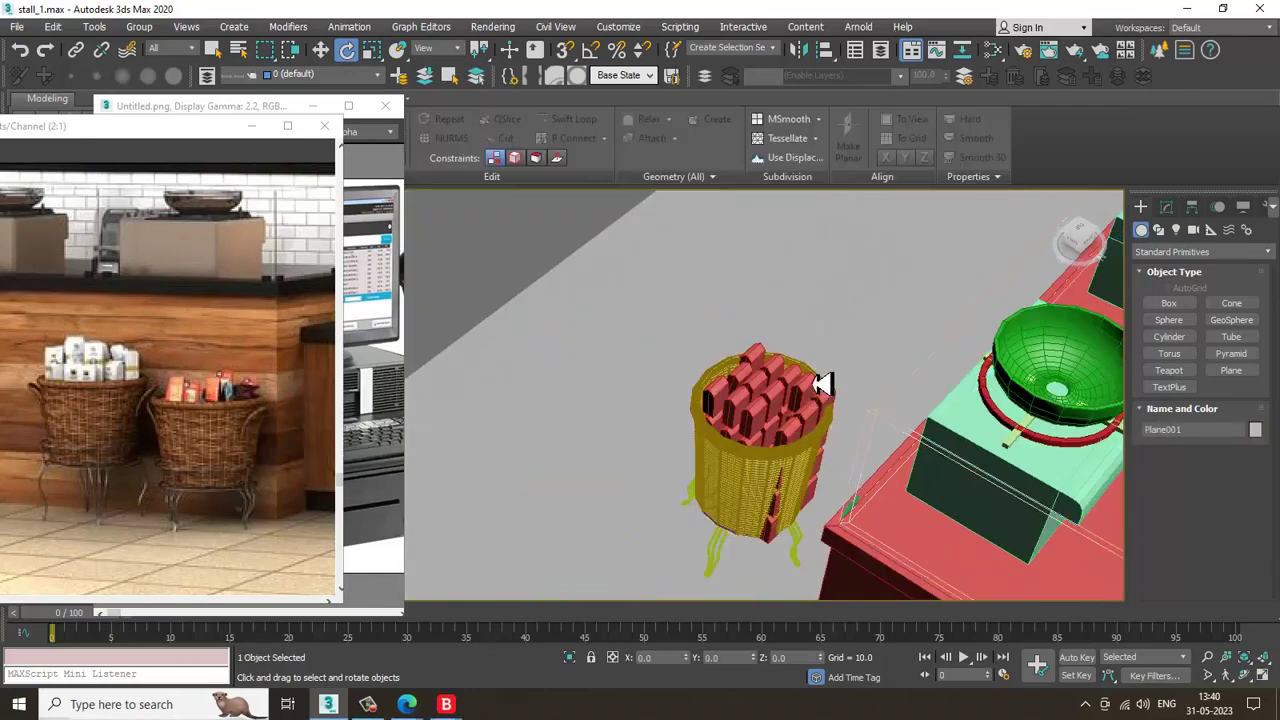
Delete the stacked boxes that stick out through the basket's rear wall, one after another
{"action": "scroll", "coordinate": [804, 384], "scroll_direction": "up", "scroll_amount": 5}
{"action": "middle_click_drag", "start_coordinate": [800, 383], "coordinate": [773, 319]}
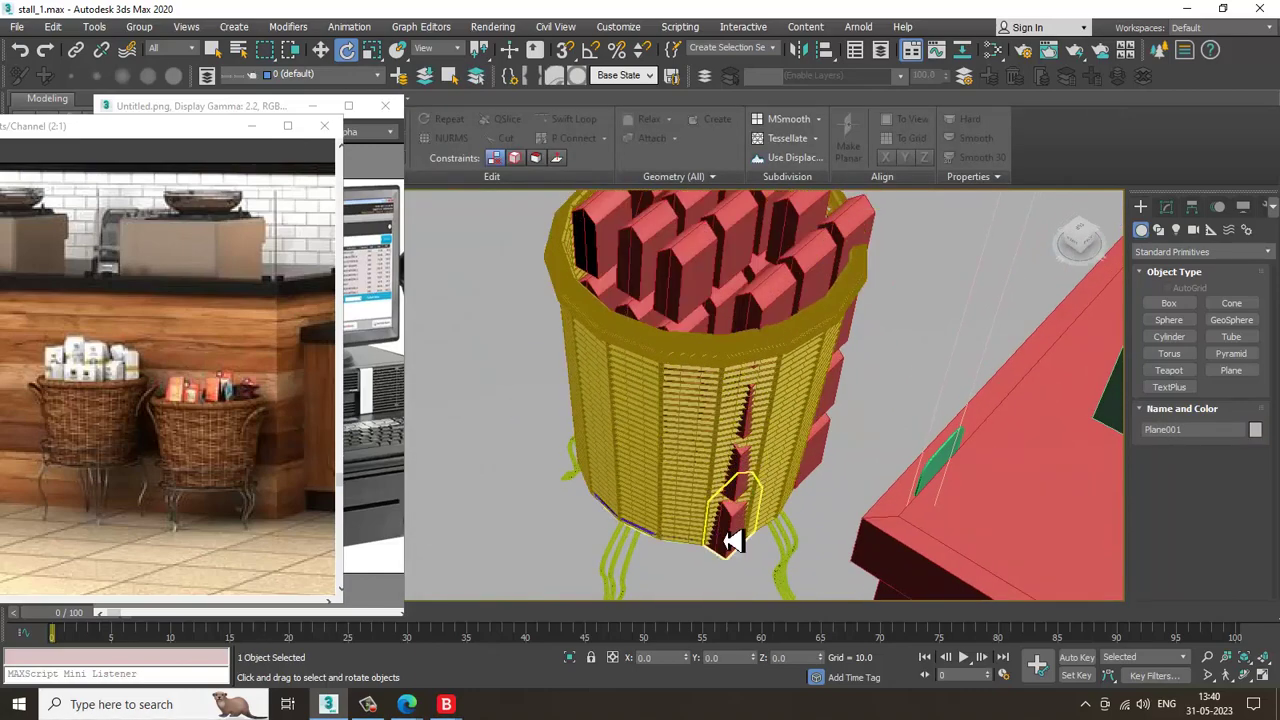
{"action": "left_click", "coordinate": [820, 451]}
{"action": "left_click", "coordinate": [831, 405]}
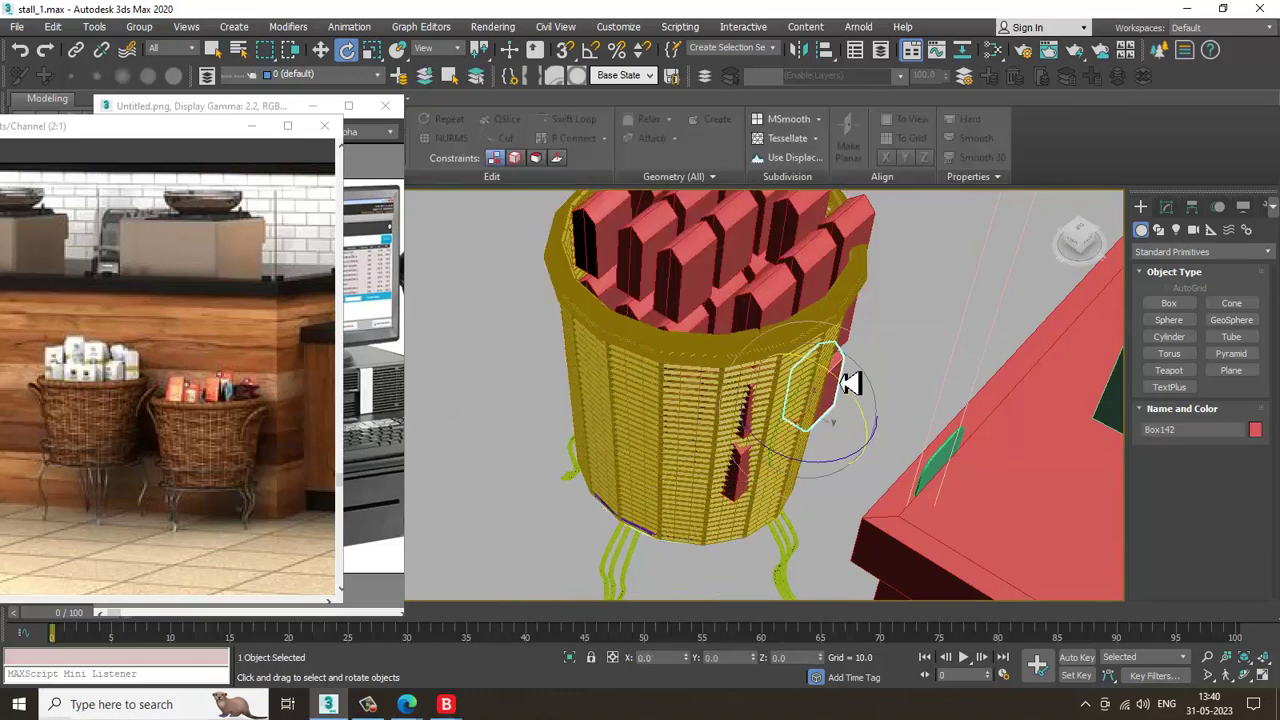
{"action": "key", "text": "Delete"}
{"action": "left_click", "coordinate": [855, 346]}
{"action": "left_click", "coordinate": [850, 345]}
{"action": "key", "text": "Delete"}
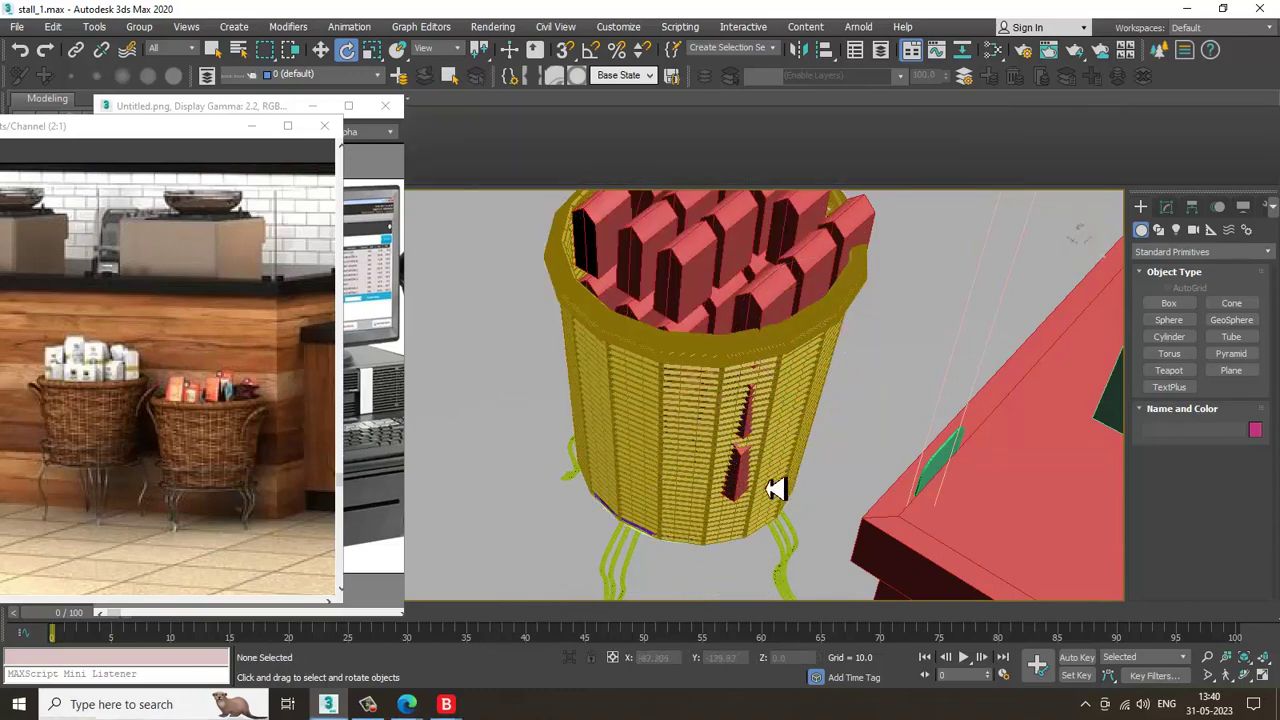
{"action": "left_click", "coordinate": [744, 479]}
{"action": "key", "text": "Delete"}
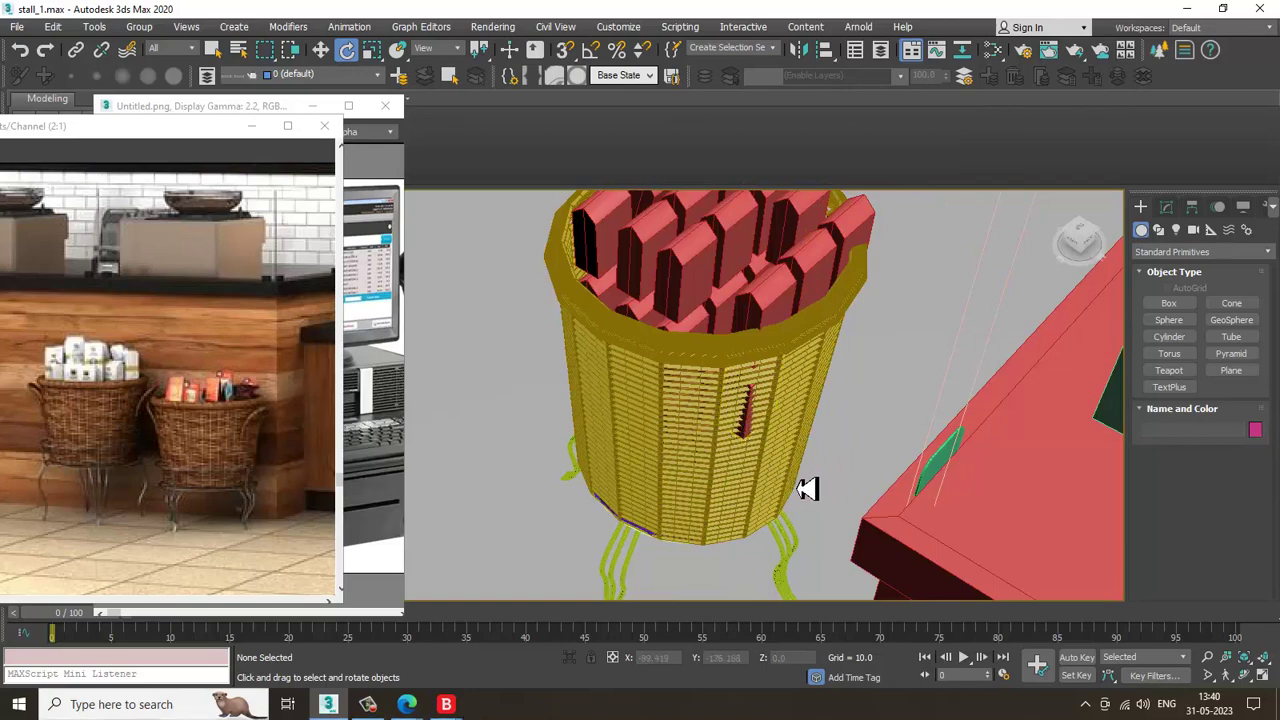
Tilt two inner top boxes, the middle one about 5 degrees around Y and its neighbour about -10.6 degrees around X
{"action": "mouse_move", "coordinate": [798, 487]}
{"action": "middle_mouse_down", "text": "alt"}
{"action": "mouse_move", "coordinate": [772, 476]}
{"action": "mouse_move", "coordinate": [818, 481]}
{"action": "middle_mouse_up", "text": "alt"}
{"action": "scroll", "coordinate": [827, 482], "scroll_direction": "down", "scroll_amount": 10}
{"action": "middle_click_drag", "start_coordinate": [928, 406], "coordinate": [714, 409], "text": "alt"}
{"action": "scroll", "coordinate": [690, 435], "scroll_direction": "up", "scroll_amount": 5}
{"action": "middle_click_drag", "start_coordinate": [670, 451], "coordinate": [700, 394], "text": "alt"}
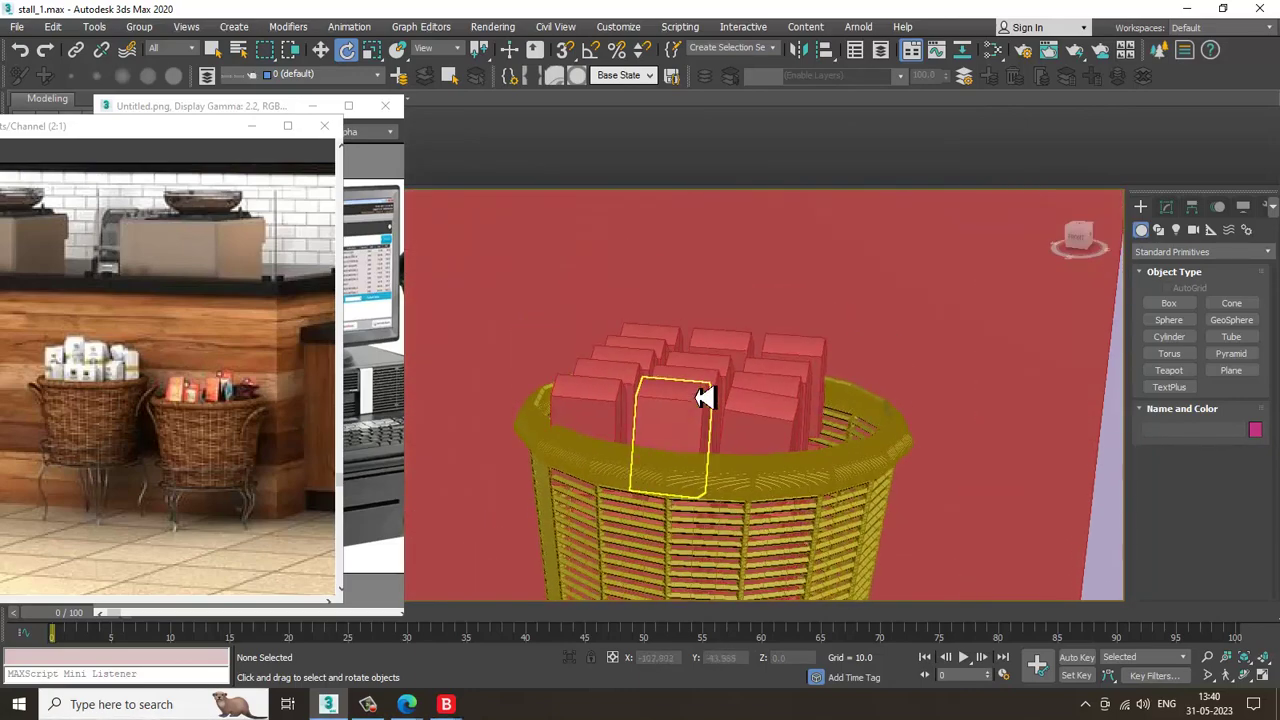
{"action": "left_click", "coordinate": [712, 368]}
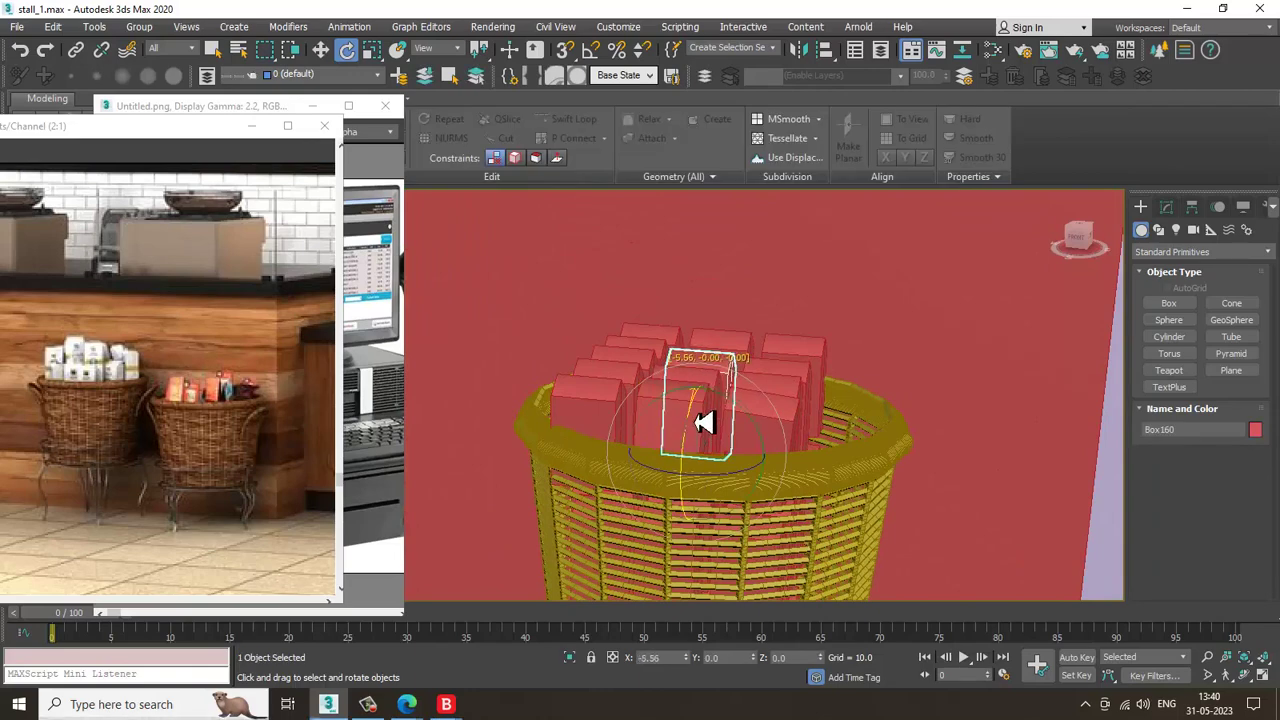
{"action": "left_click_drag", "start_coordinate": [700, 430], "coordinate": [760, 428]}
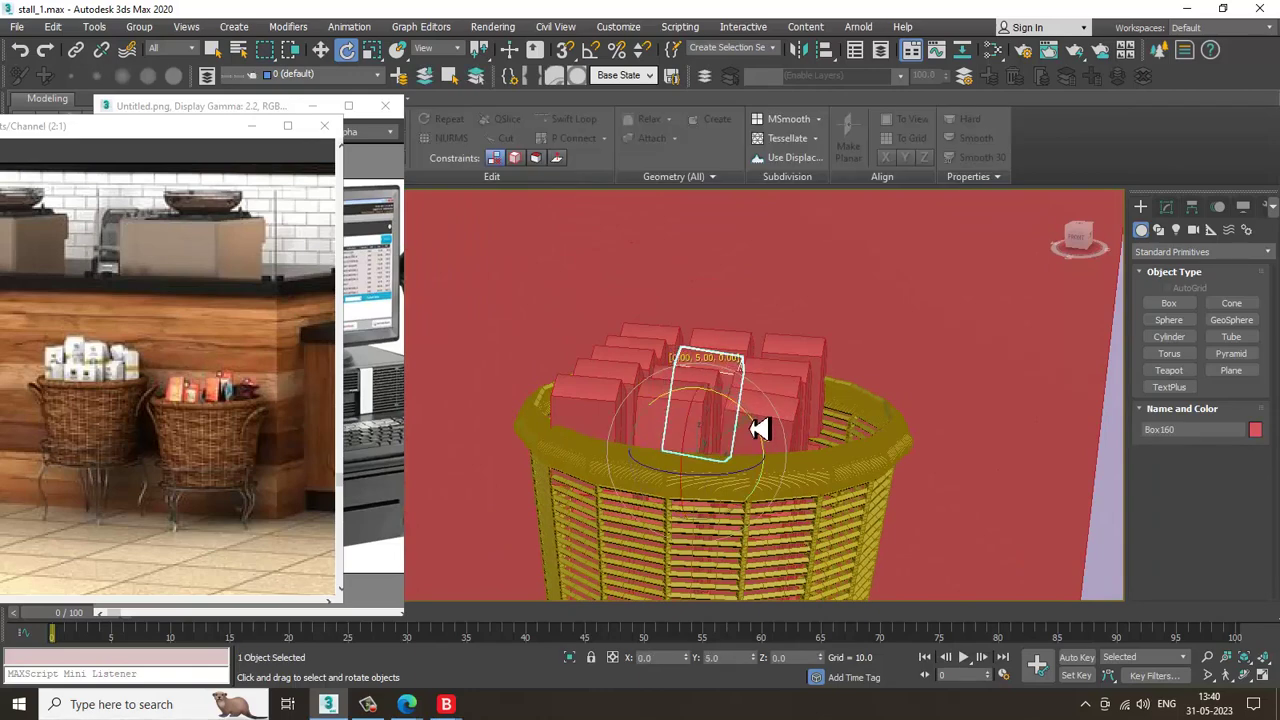
{"action": "left_click", "coordinate": [638, 407]}
{"action": "left_click_drag", "start_coordinate": [619, 428], "coordinate": [627, 418]}
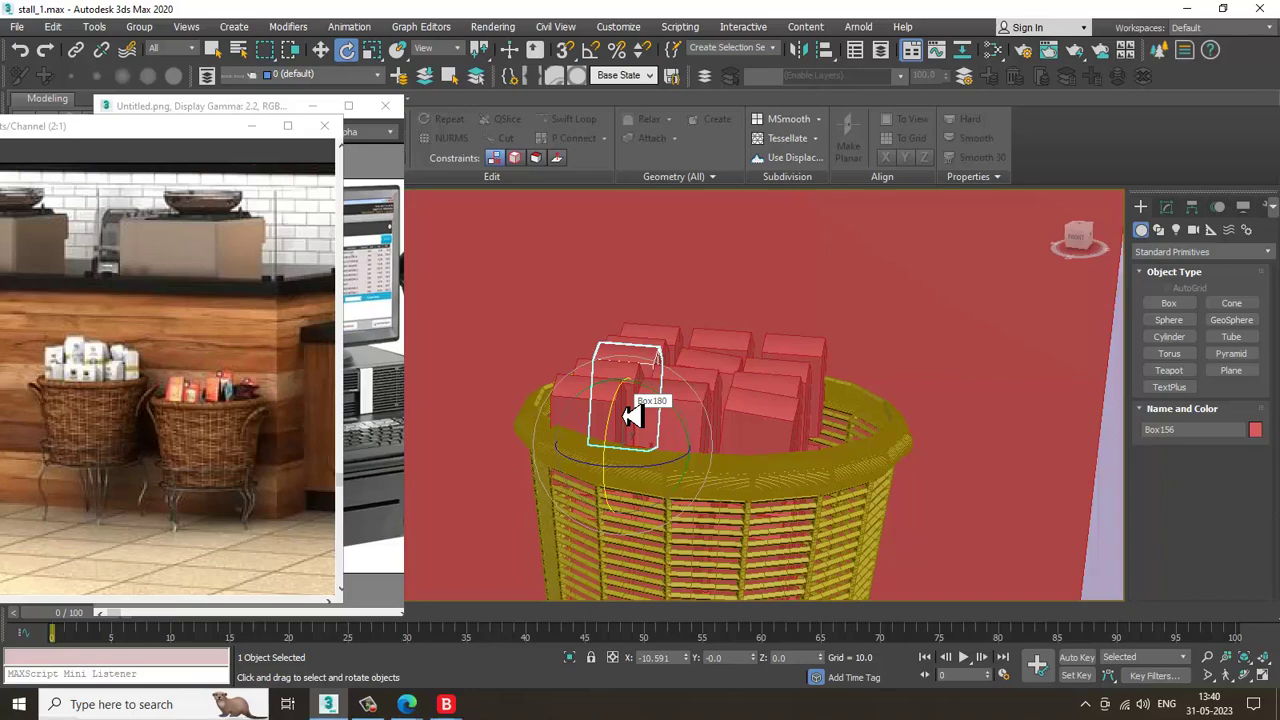
Make one copy of the right-hand inner top box along X into the gap beside the basket's rim
{"action": "scroll", "coordinate": [850, 462], "scroll_direction": "down", "scroll_amount": 8}
{"action": "middle_click_drag", "start_coordinate": [820, 446], "coordinate": [851, 437]}
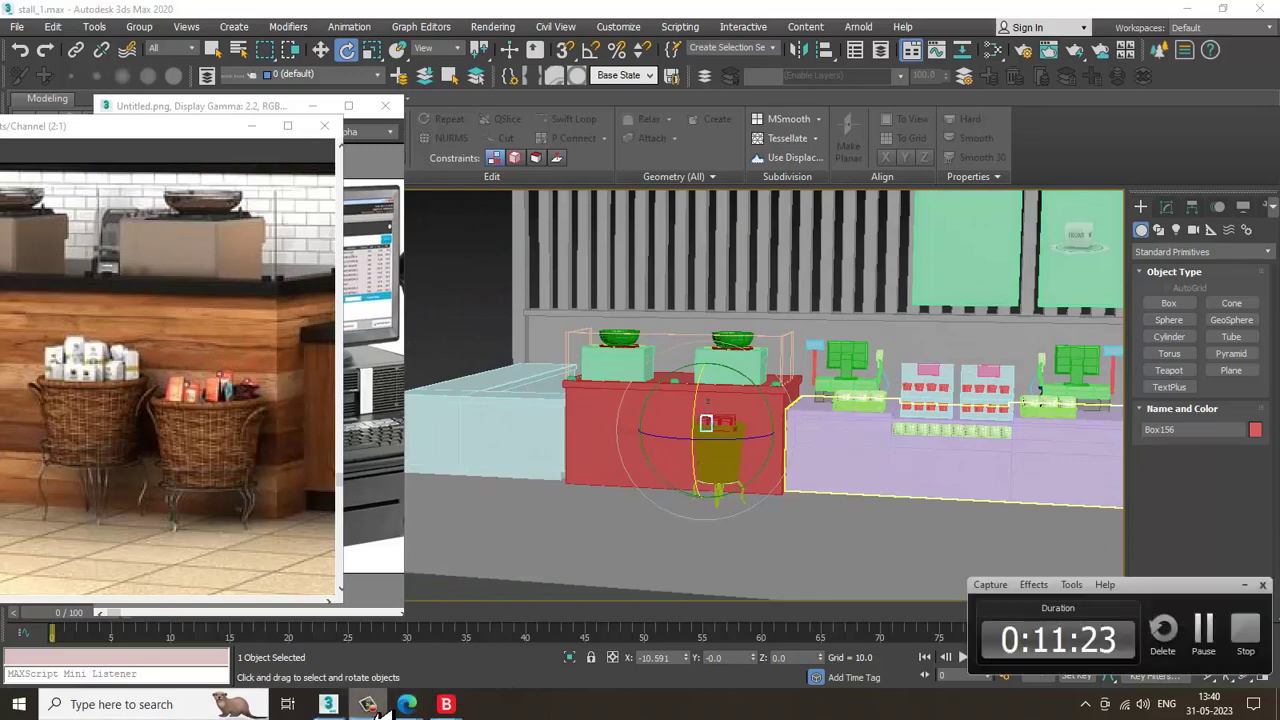
{"action": "middle_click_drag", "start_coordinate": [933, 439], "coordinate": [815, 390], "text": "alt"}
{"action": "scroll", "coordinate": [689, 511], "scroll_direction": "up", "scroll_amount": 10}
{"action": "left_click", "coordinate": [810, 345]}
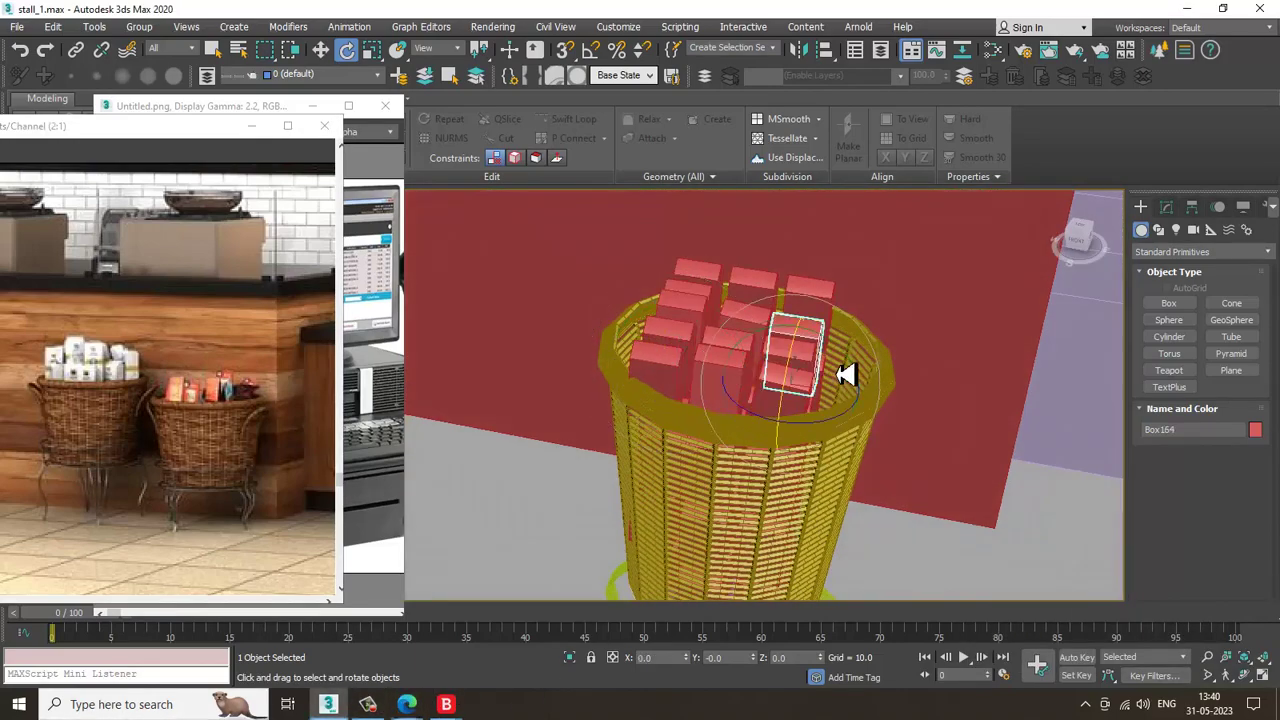
{"action": "key", "text": "w"}
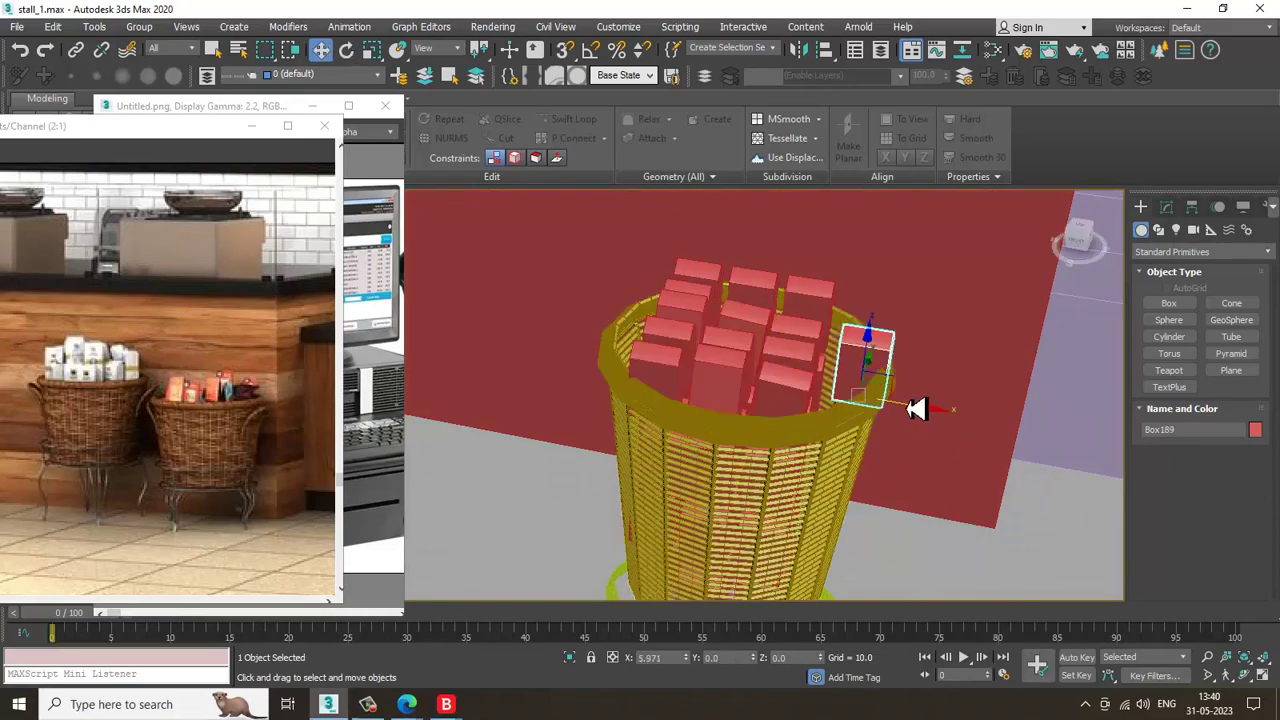
{"action": "left_click_drag", "start_coordinate": [905, 405], "coordinate": [905, 405], "text": "shift"}
{"action": "left_click", "coordinate": [660, 423]}
Turn the copied box beside the rim about -89 degrees around Z so its ridged end faces the front
{"action": "key", "text": "e"}
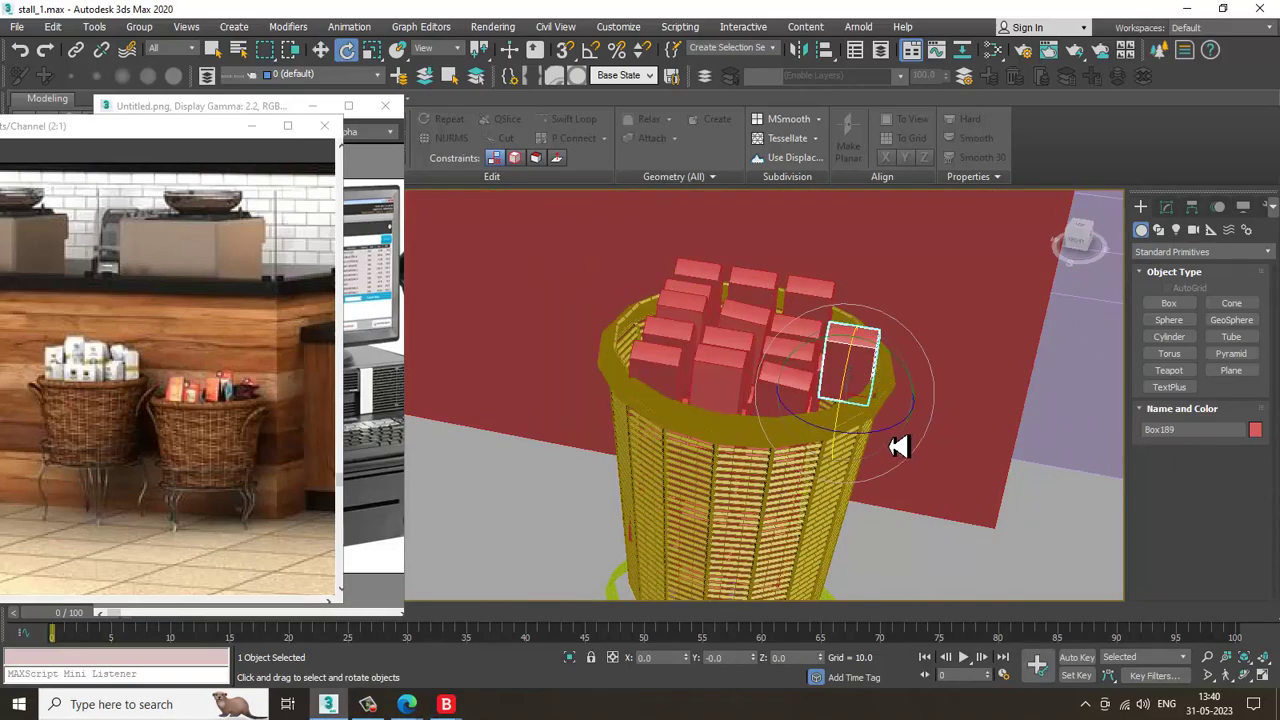
{"action": "middle_click_drag", "start_coordinate": [747, 447], "coordinate": [846, 409], "text": "alt"}
{"action": "key", "text": "r"}
{"action": "key", "text": "e"}
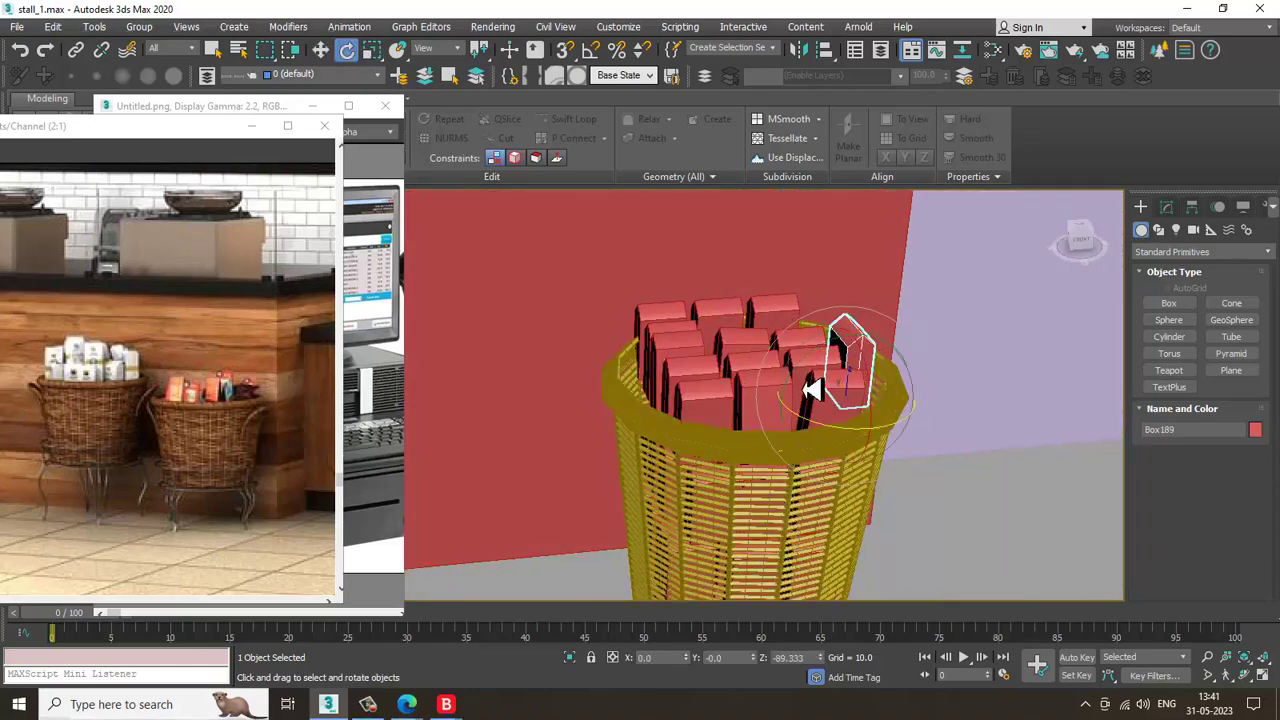
Make one copy of the turned box about 5 units along Y towards the basket's front
{"action": "key", "text": "w"}
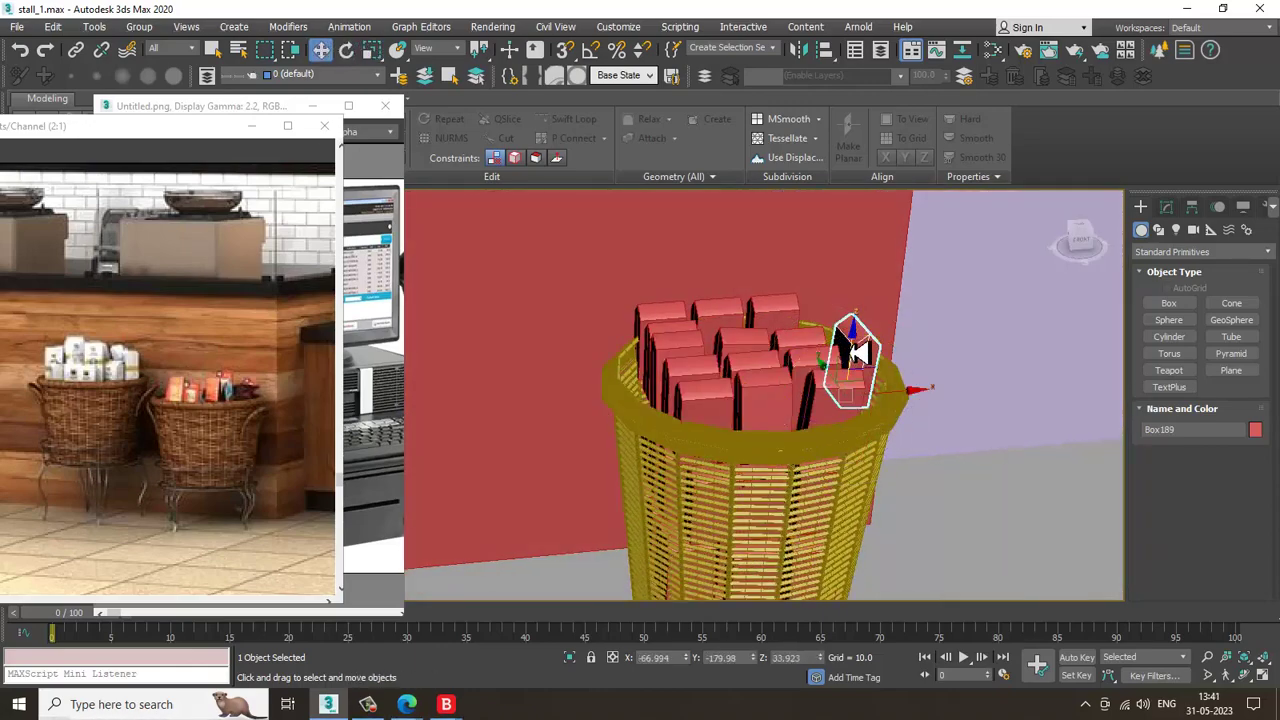
{"action": "middle_click_drag", "start_coordinate": [862, 378], "coordinate": [851, 394], "text": "alt"}
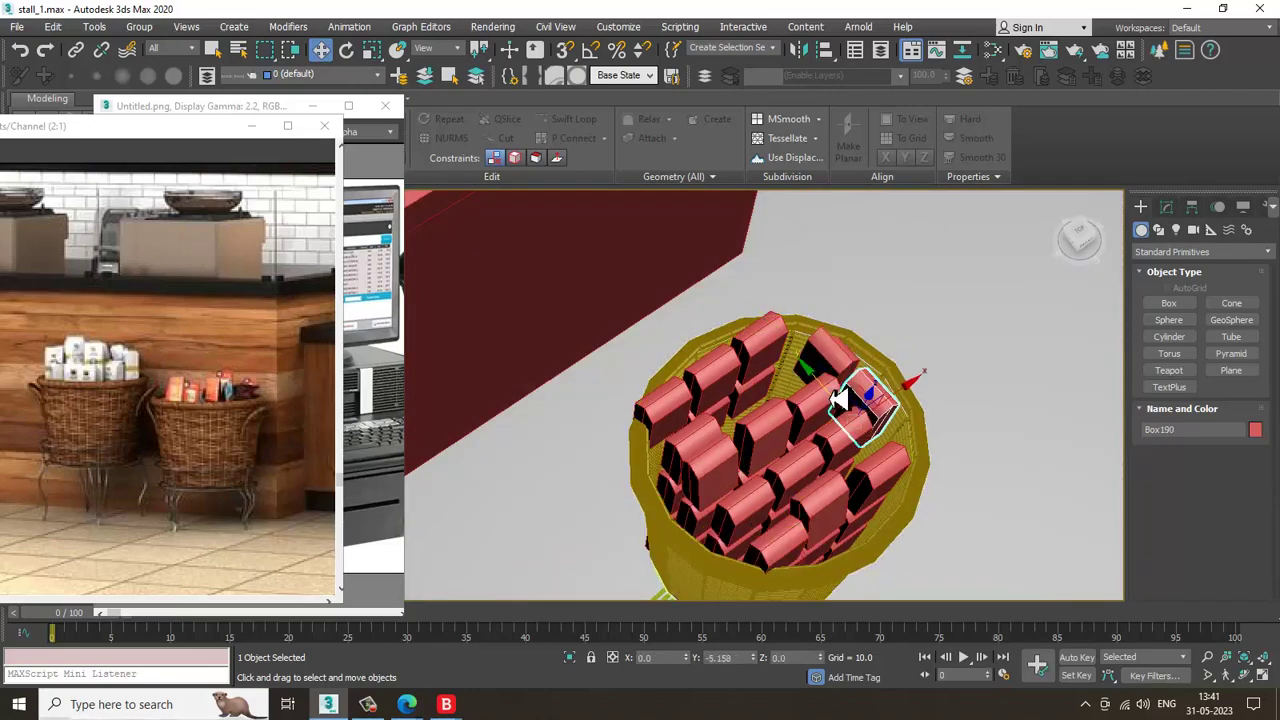
{"action": "left_click_drag", "start_coordinate": [840, 398], "coordinate": [850, 415], "text": "shift"}
{"action": "left_click", "coordinate": [658, 420]}
Select both turned boxes and lower them slightly into the basket
{"action": "mouse_move", "coordinate": [950, 533]}
{"action": "middle_mouse_down", "text": "alt"}
{"action": "mouse_move", "coordinate": [851, 433]}
{"action": "mouse_move", "coordinate": [903, 451]}
{"action": "mouse_move", "coordinate": [926, 374]}
{"action": "middle_mouse_up", "text": "alt"}
{"action": "left_click", "coordinate": [878, 372], "text": "ctrl"}
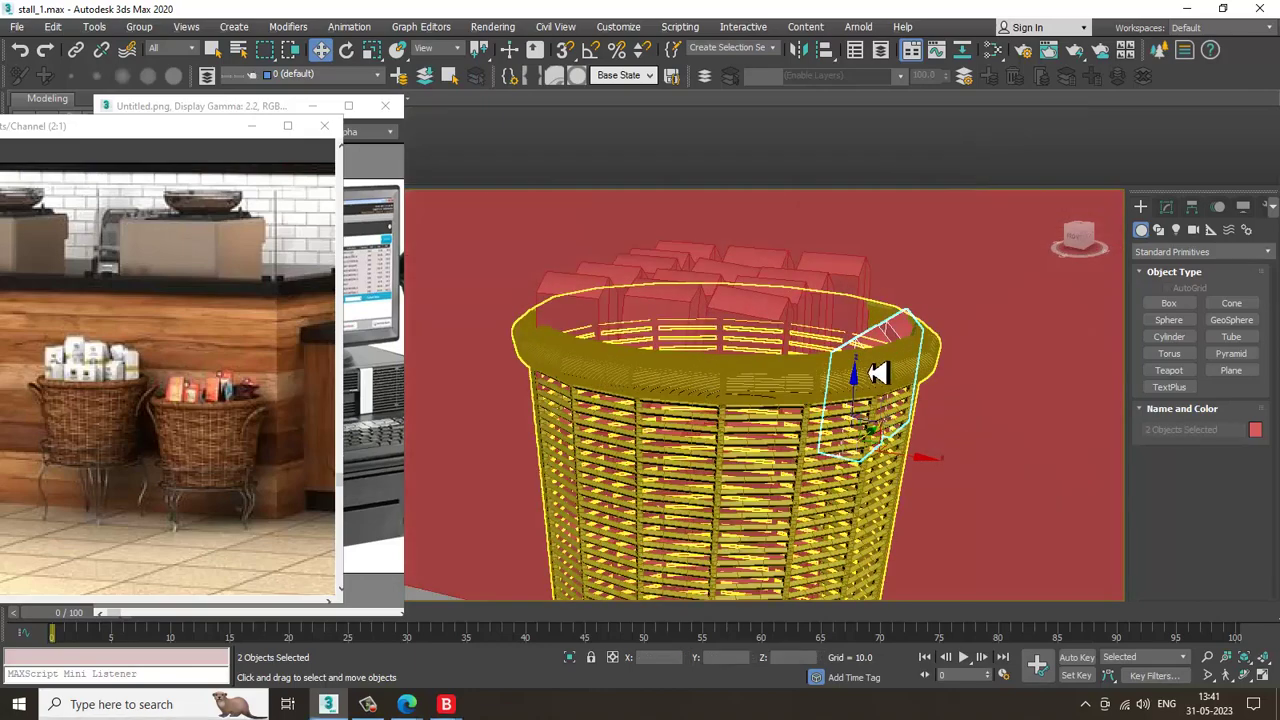
{"action": "middle_click_drag", "start_coordinate": [865, 390], "coordinate": [766, 360], "text": "alt"}
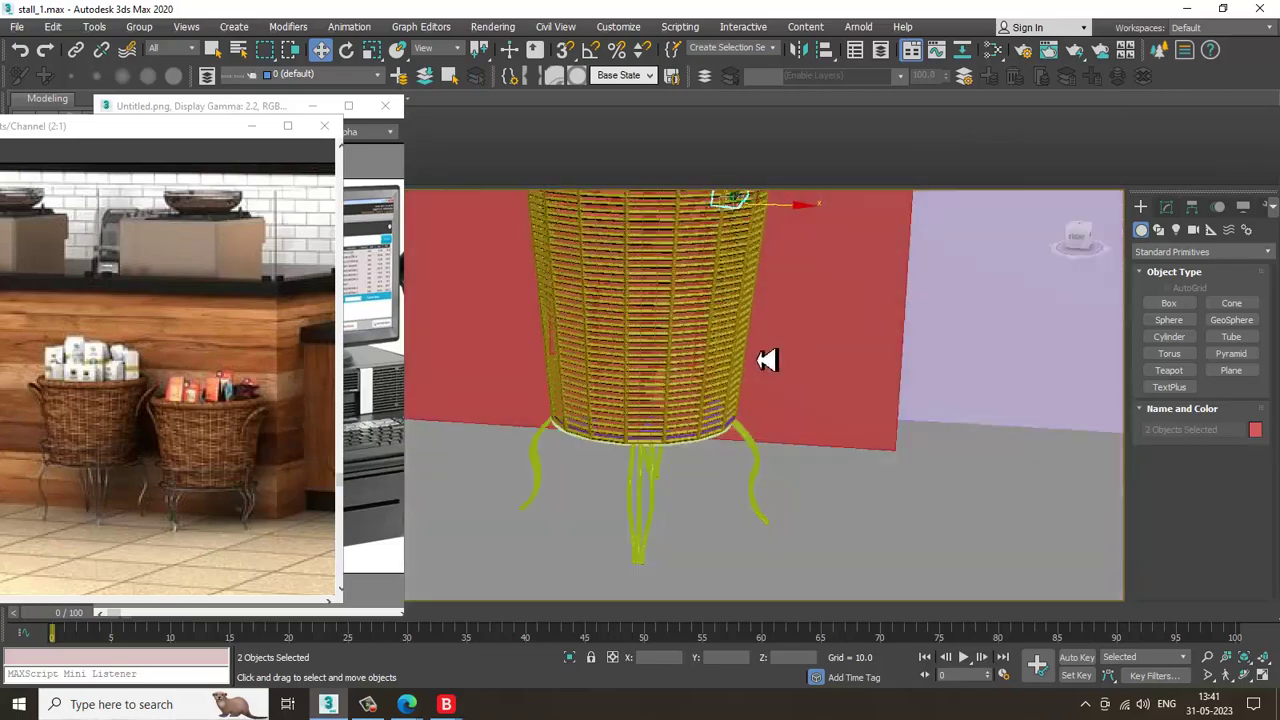
{"action": "left_click", "coordinate": [665, 380]}
{"action": "middle_click_drag", "start_coordinate": [665, 380], "coordinate": [871, 443], "text": "alt"}
Try to draw a curved handle line outward from the basket's upper side in the front view, then delete it
{"action": "key", "text": "alt+w"}
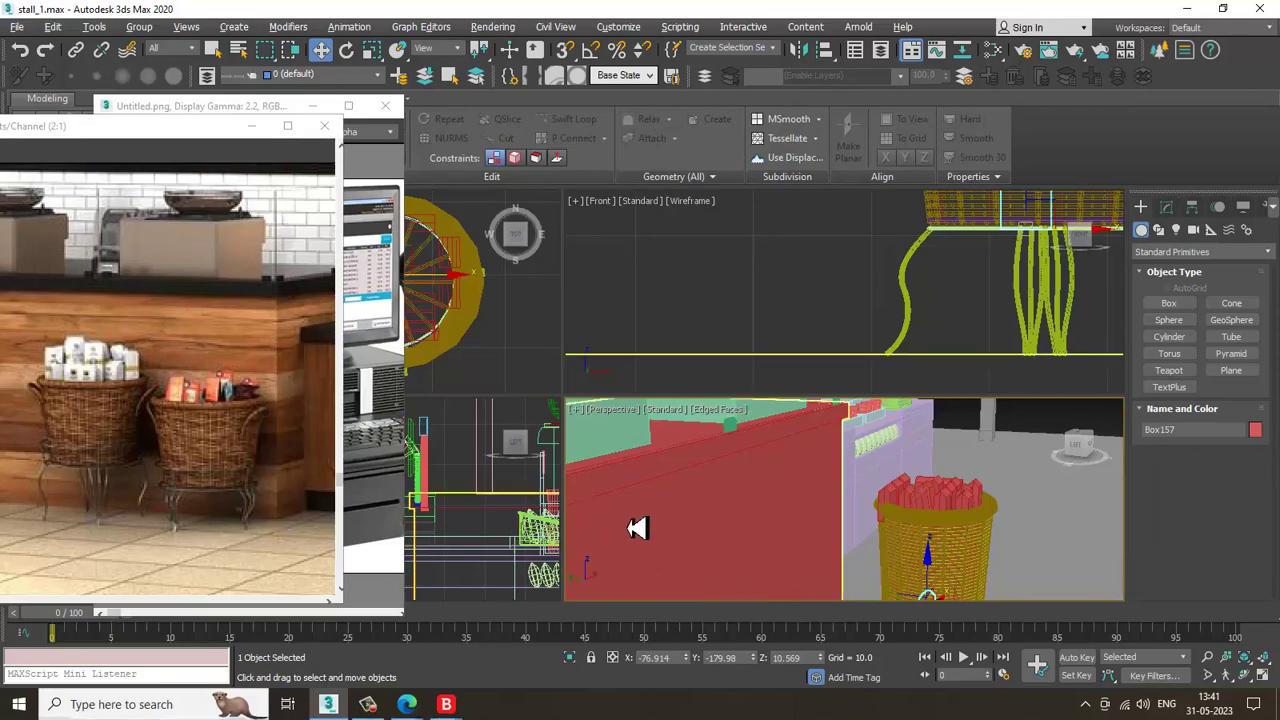
{"action": "middle_click_drag", "start_coordinate": [480, 506], "coordinate": [518, 466]}
{"action": "middle_click_drag", "start_coordinate": [882, 299], "coordinate": [817, 323]}
{"action": "key", "text": "alt+w"}
{"action": "middle_click_drag", "start_coordinate": [917, 395], "coordinate": [817, 596]}
{"action": "scroll", "coordinate": [817, 590], "scroll_direction": "down", "scroll_amount": 2}
{"action": "scroll", "coordinate": [832, 408], "scroll_direction": "up", "scroll_amount": 2}
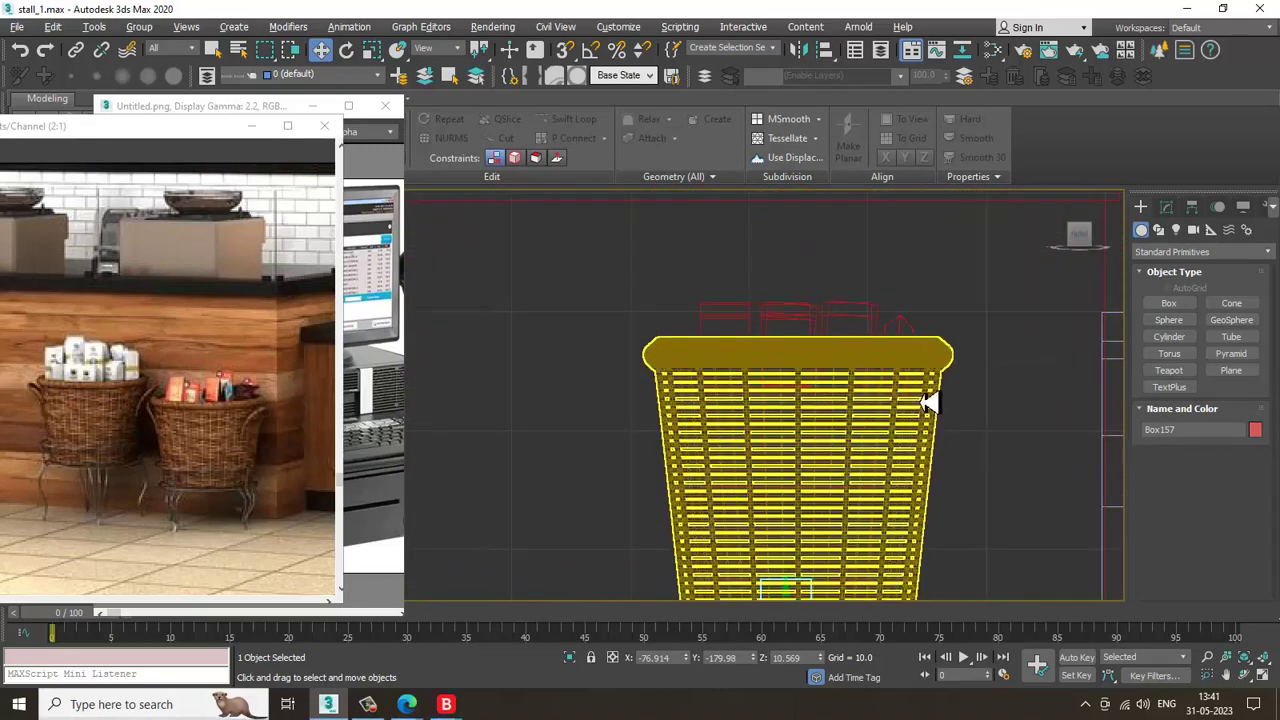
{"action": "left_click", "coordinate": [1158, 229]}
{"action": "left_click", "coordinate": [1169, 316]}
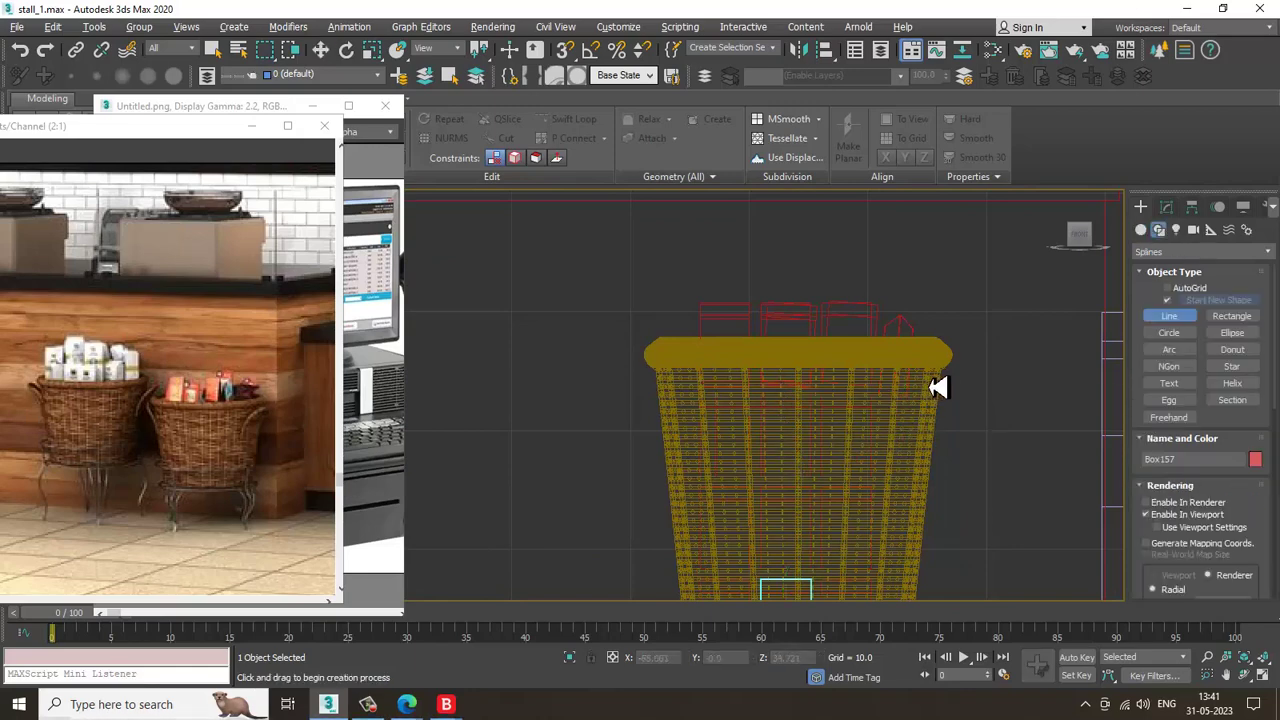
{"action": "left_click", "coordinate": [929, 464]}
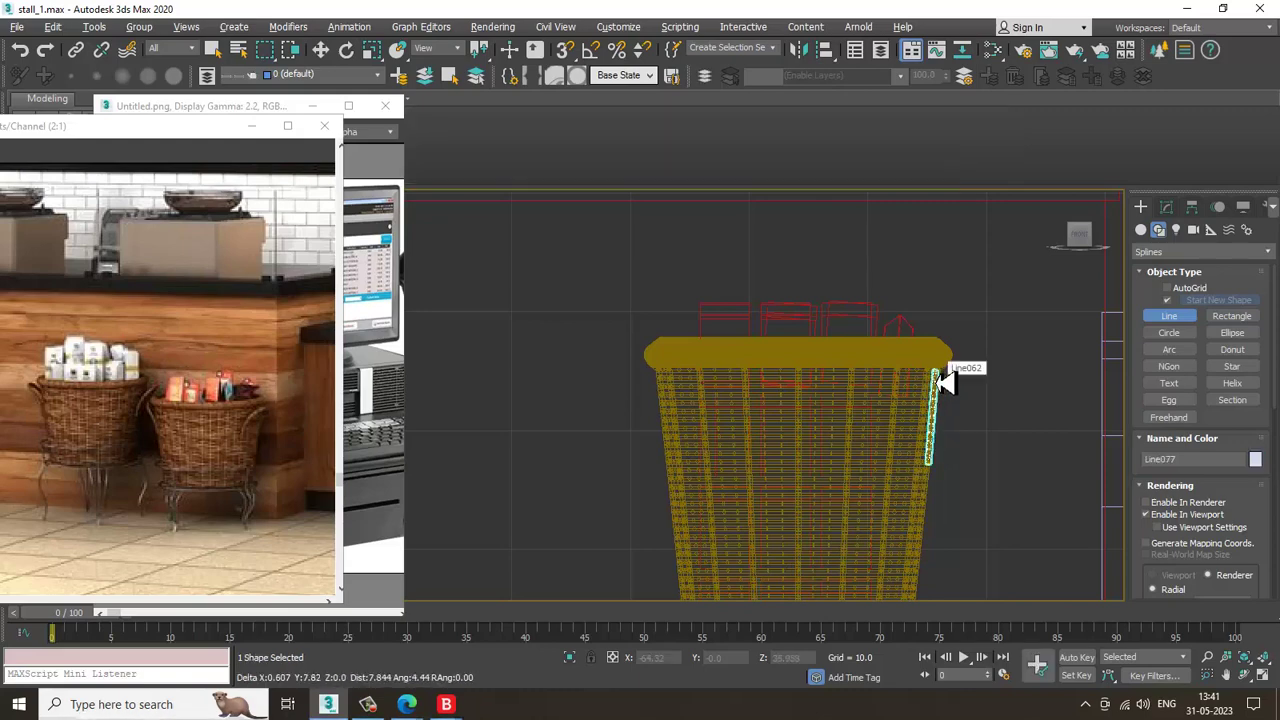
{"action": "mouse_move", "coordinate": [979, 376]}
{"action": "left_mouse_down"}
{"action": "mouse_move", "coordinate": [1006, 370]}
{"action": "mouse_move", "coordinate": [995, 375]}
{"action": "left_mouse_up"}
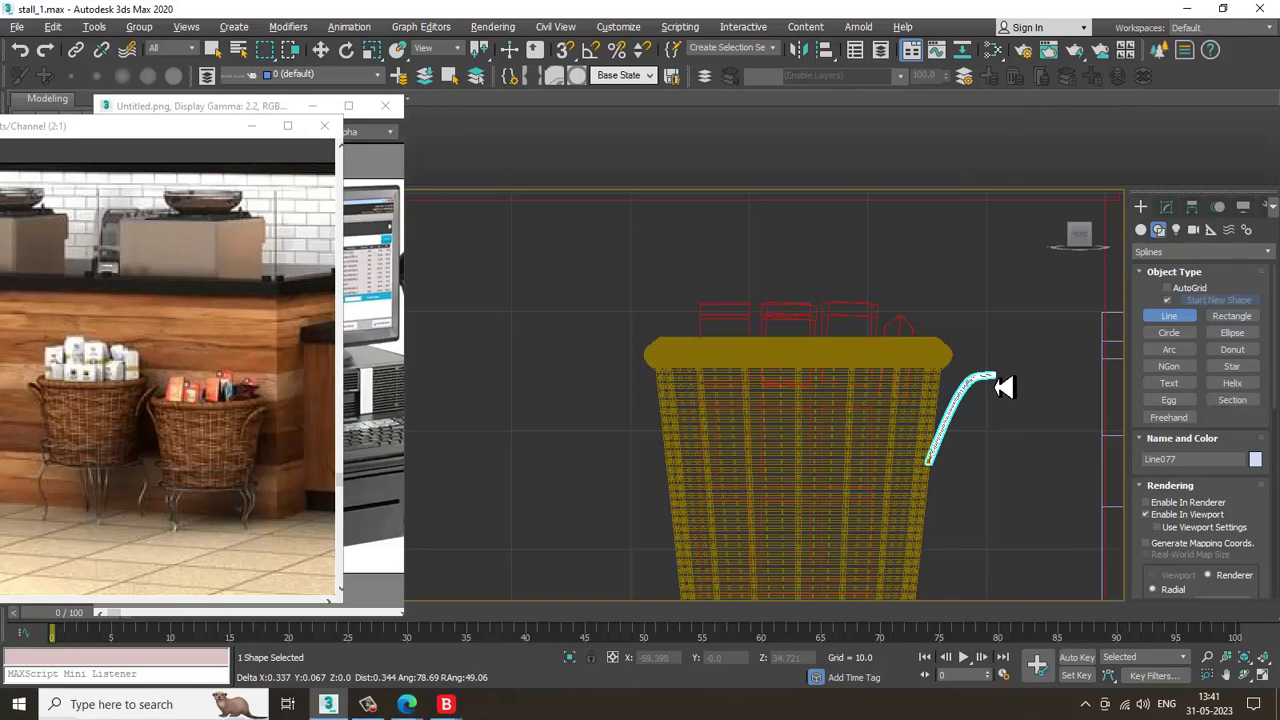
{"action": "right_click", "coordinate": [996, 376]}
{"action": "key", "text": "Delete"}
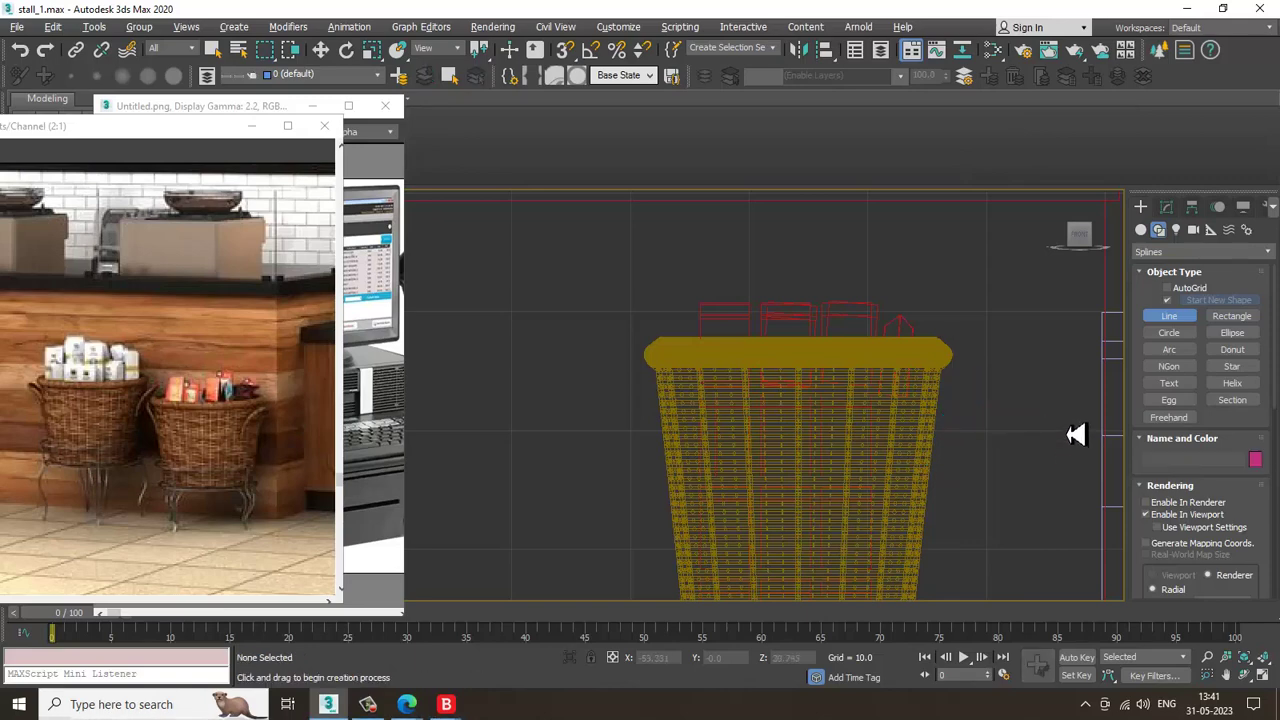
Draw an inverted U-shaped handle line about 8 units wide and 6 units tall over the basket's front, starting just below the rim
{"action": "left_click", "coordinate": [252, 126]}
{"action": "left_click", "coordinate": [313, 106]}
{"action": "middle_click_drag", "start_coordinate": [750, 450], "coordinate": [670, 410]}
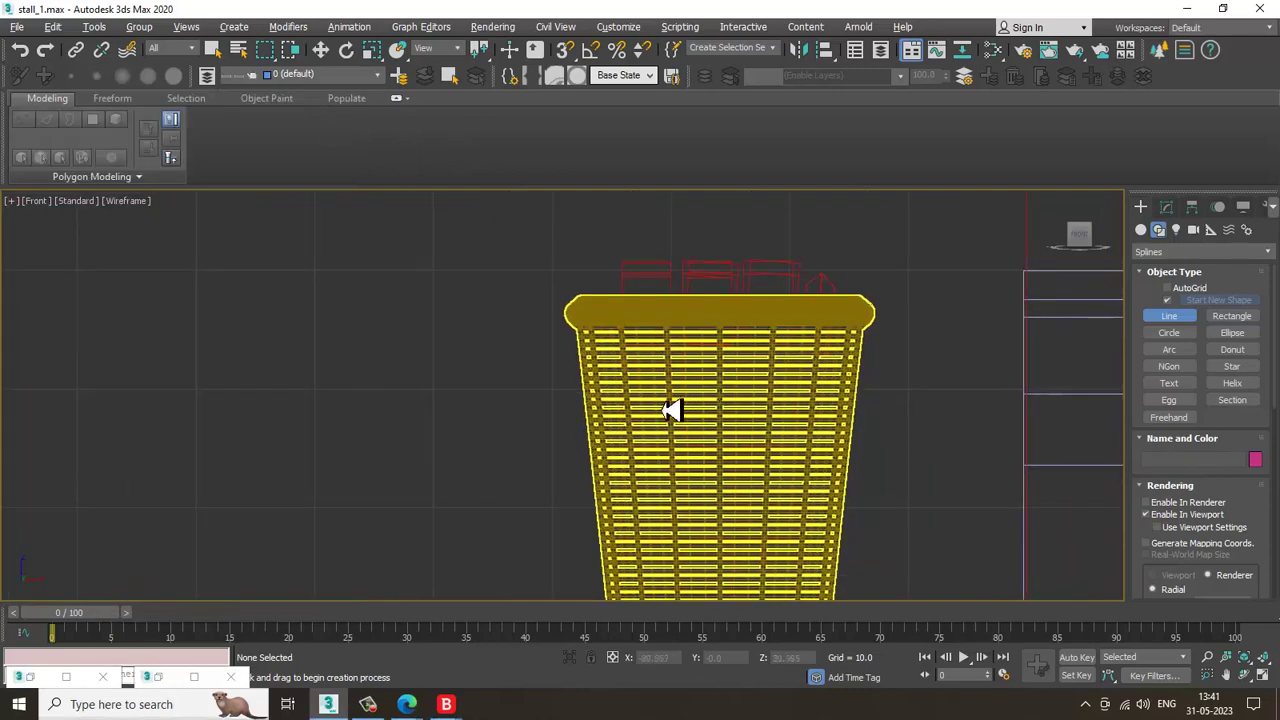
{"action": "left_click", "coordinate": [671, 398]}
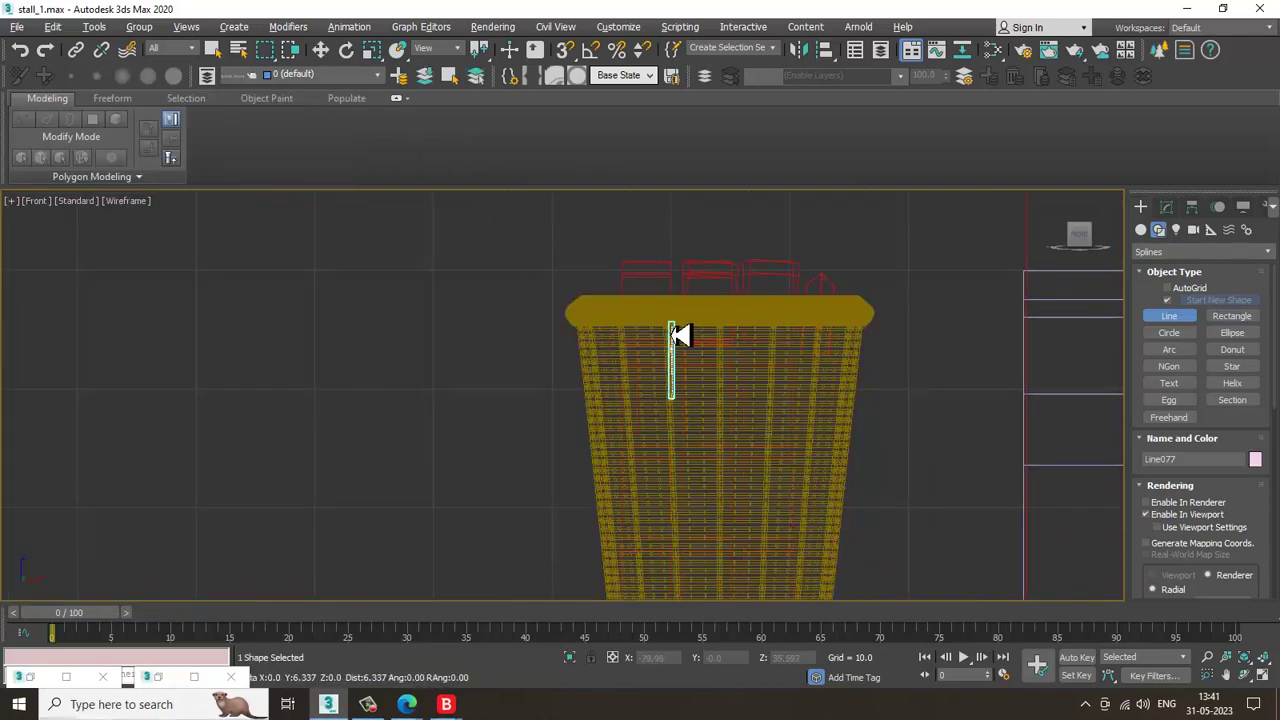
{"action": "left_click", "coordinate": [668, 322]}
{"action": "key", "text": "BackSpace"}
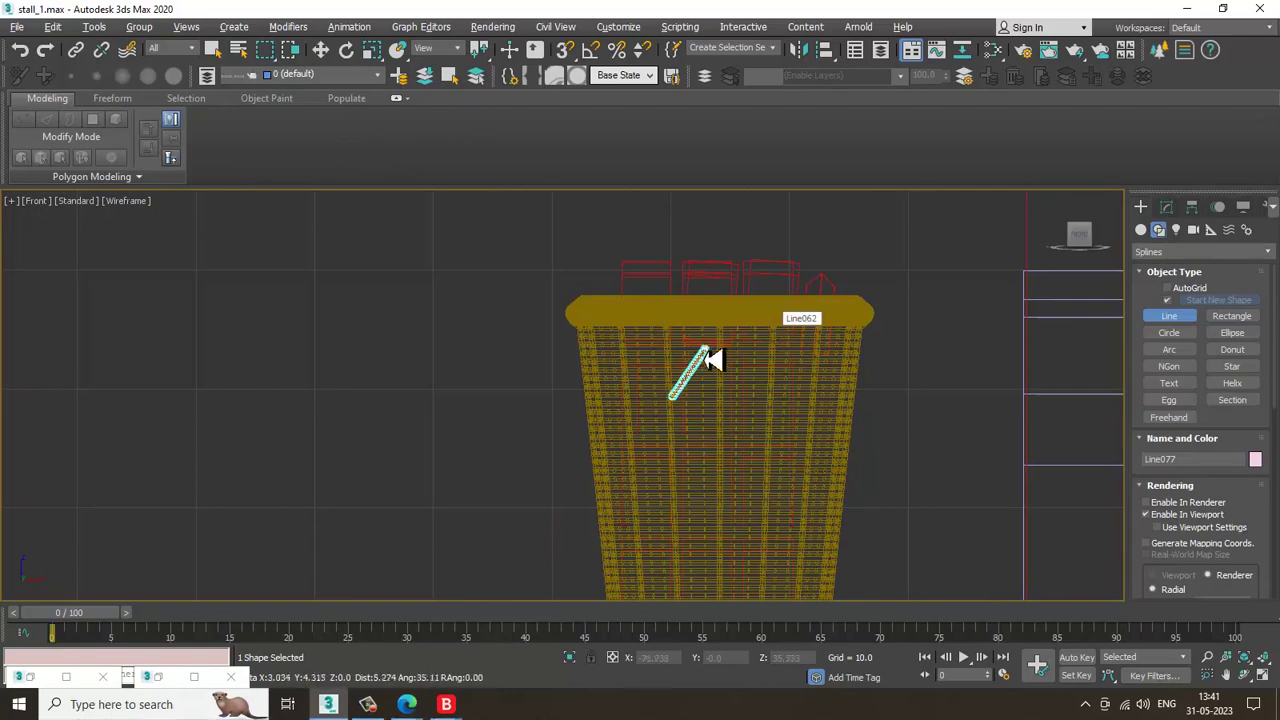
{"action": "left_click", "coordinate": [671, 324]}
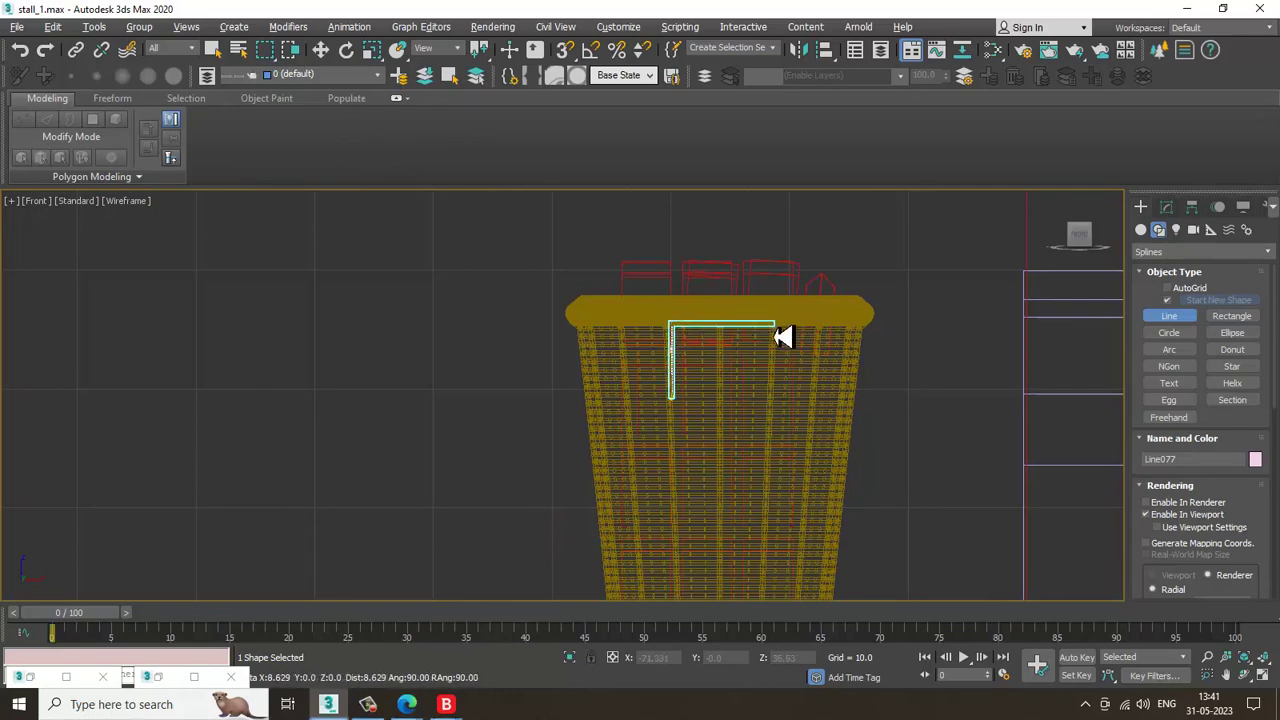
{"action": "left_click", "coordinate": [770, 325]}
{"action": "left_click", "coordinate": [768, 398]}
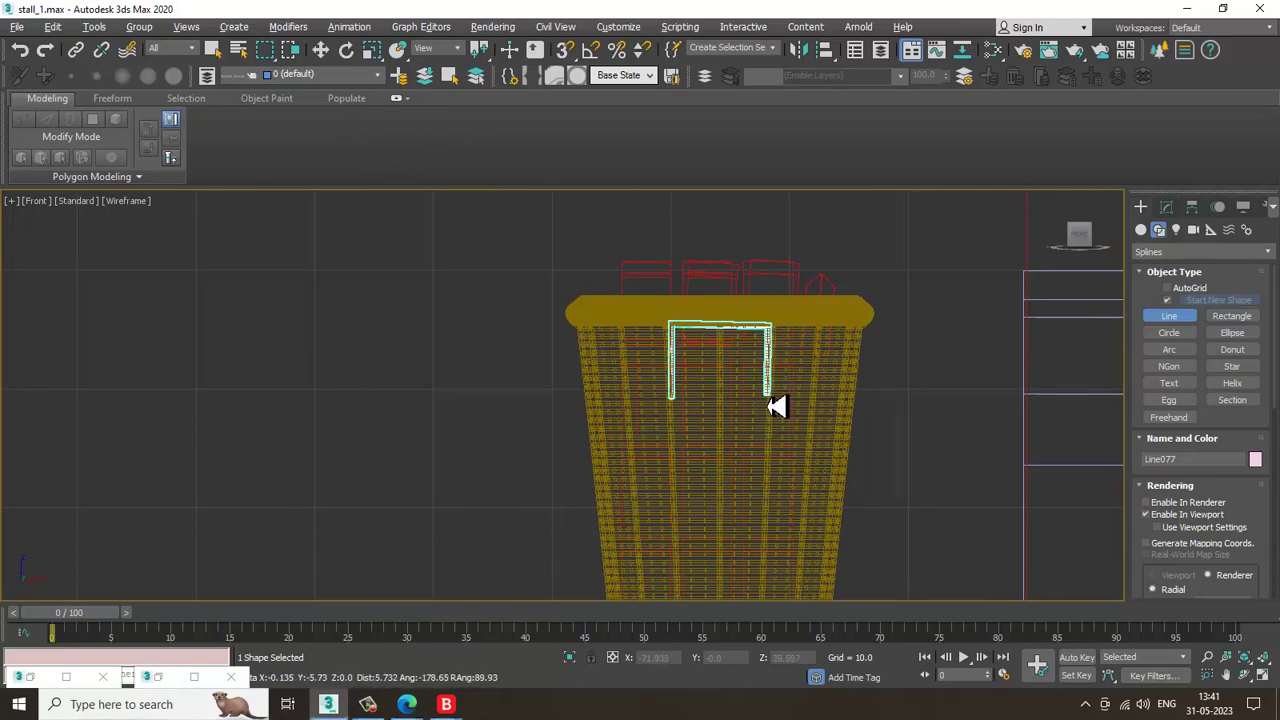
{"action": "right_click", "coordinate": [769, 400]}
{"action": "right_click", "coordinate": [775, 403]}
Move the U-shaped line about -181 units along Y so it sits within the basket's rim
{"action": "key", "text": "alt+w"}
{"action": "key", "text": "alt+w"}
{"action": "scroll", "coordinate": [828, 514], "scroll_direction": "down", "scroll_amount": 6}
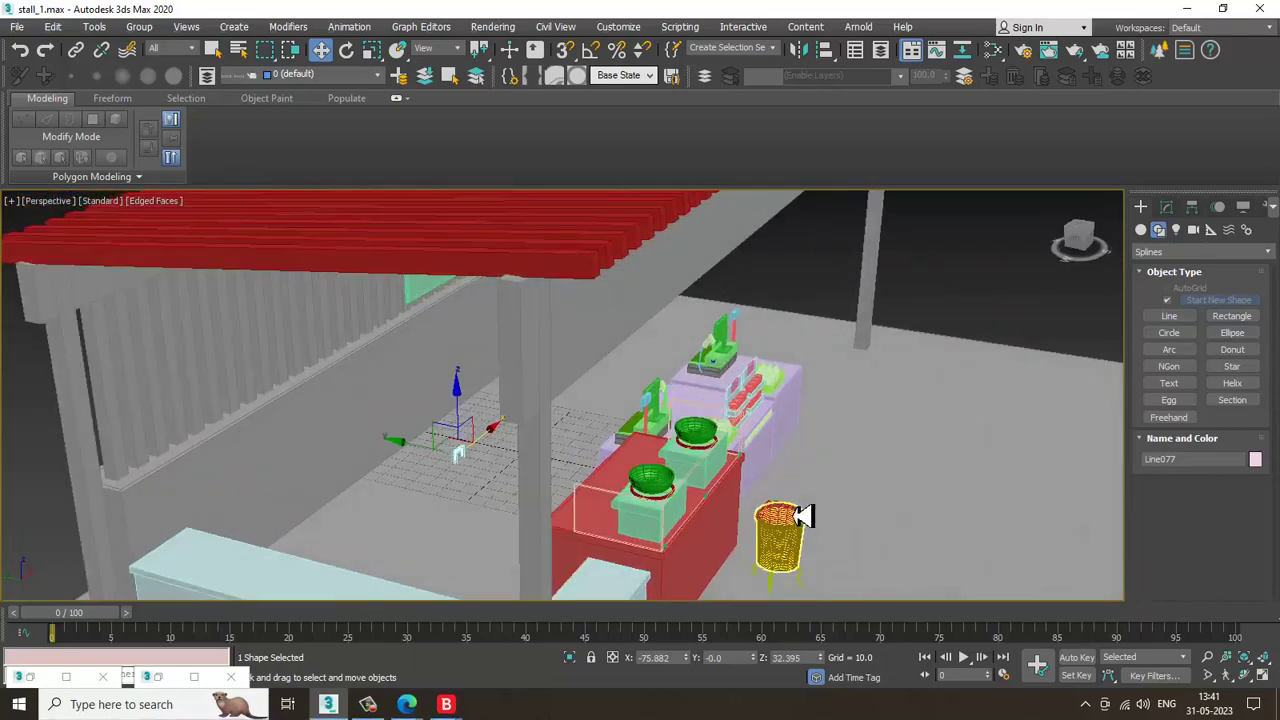
{"action": "left_click", "coordinate": [745, 455]}
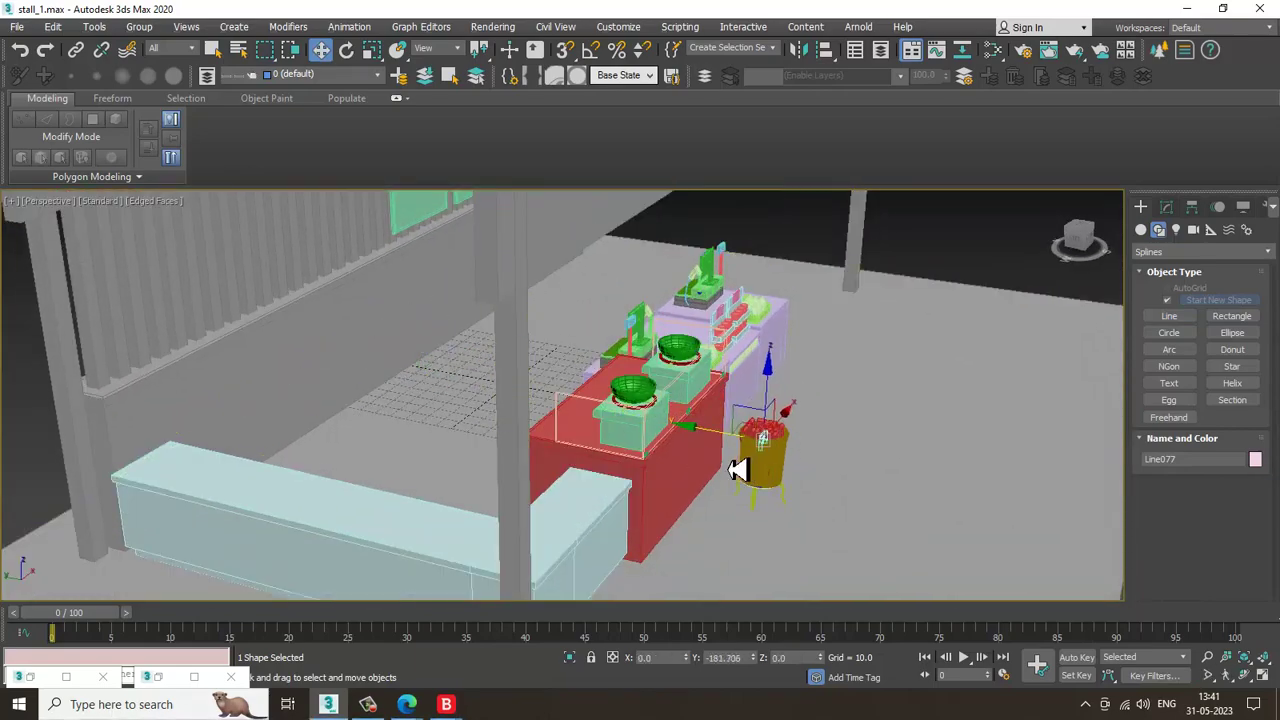
{"action": "key", "text": "z"}
{"action": "scroll", "coordinate": [800, 480], "scroll_direction": "up", "scroll_amount": 4}
{"action": "middle_click_drag", "start_coordinate": [803, 489], "coordinate": [773, 352], "text": "alt"}
{"action": "scroll", "coordinate": [773, 352], "scroll_direction": "up", "scroll_amount": 2}
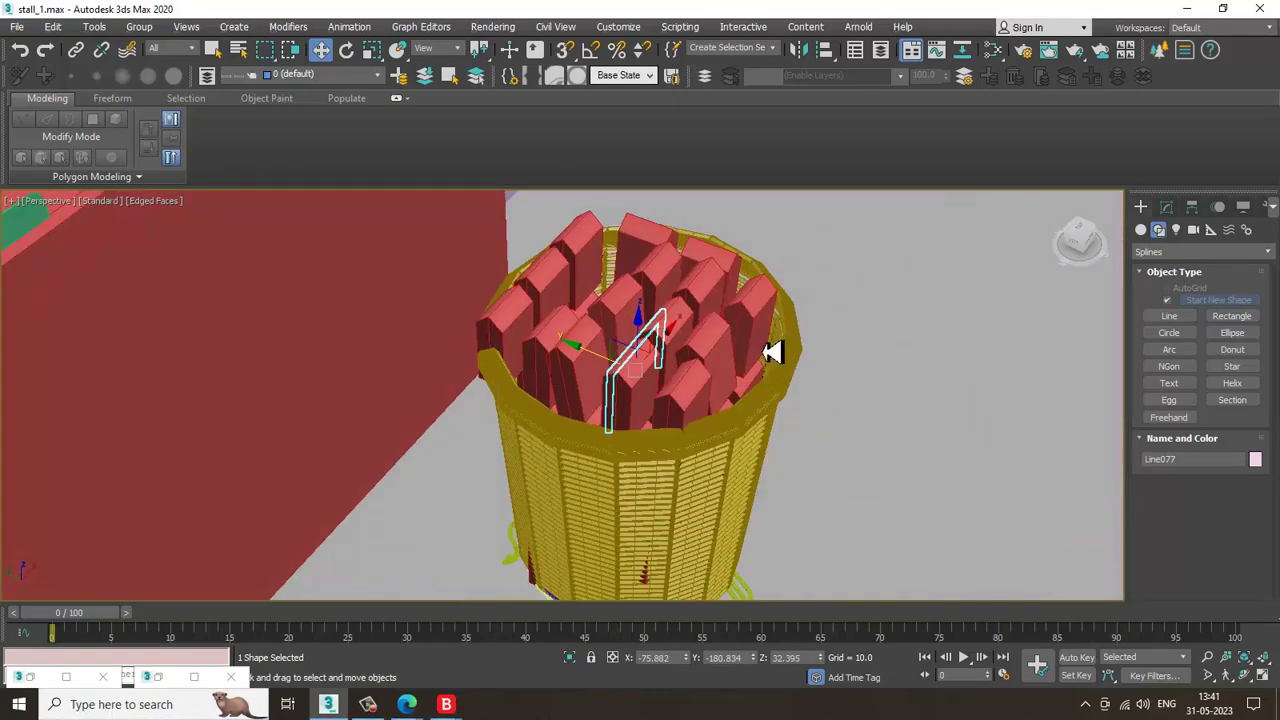
Rotate the U-shaped line -90 degrees around Z and move it along X to the outside of the basket's side
{"action": "key", "text": "e"}
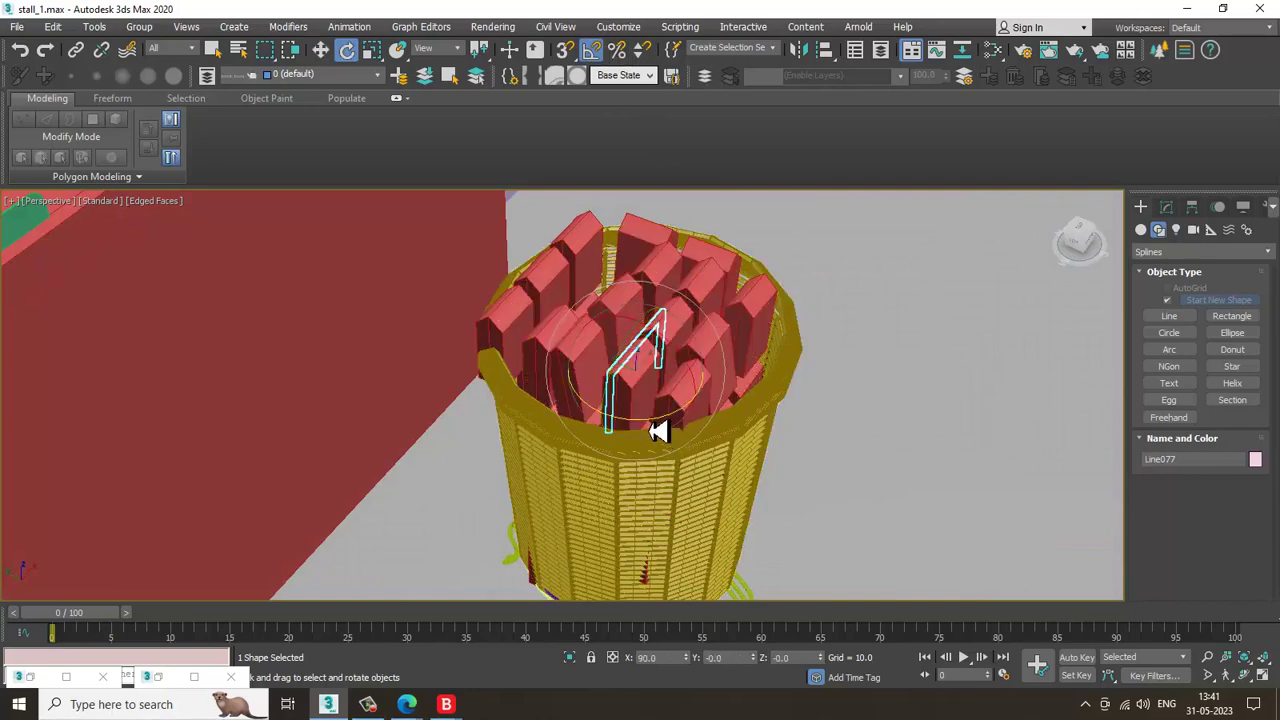
{"action": "left_click_drag", "start_coordinate": [658, 431], "coordinate": [652, 430]}
{"action": "key", "text": "w"}
{"action": "middle_click_drag", "start_coordinate": [726, 418], "coordinate": [688, 368], "text": "alt"}
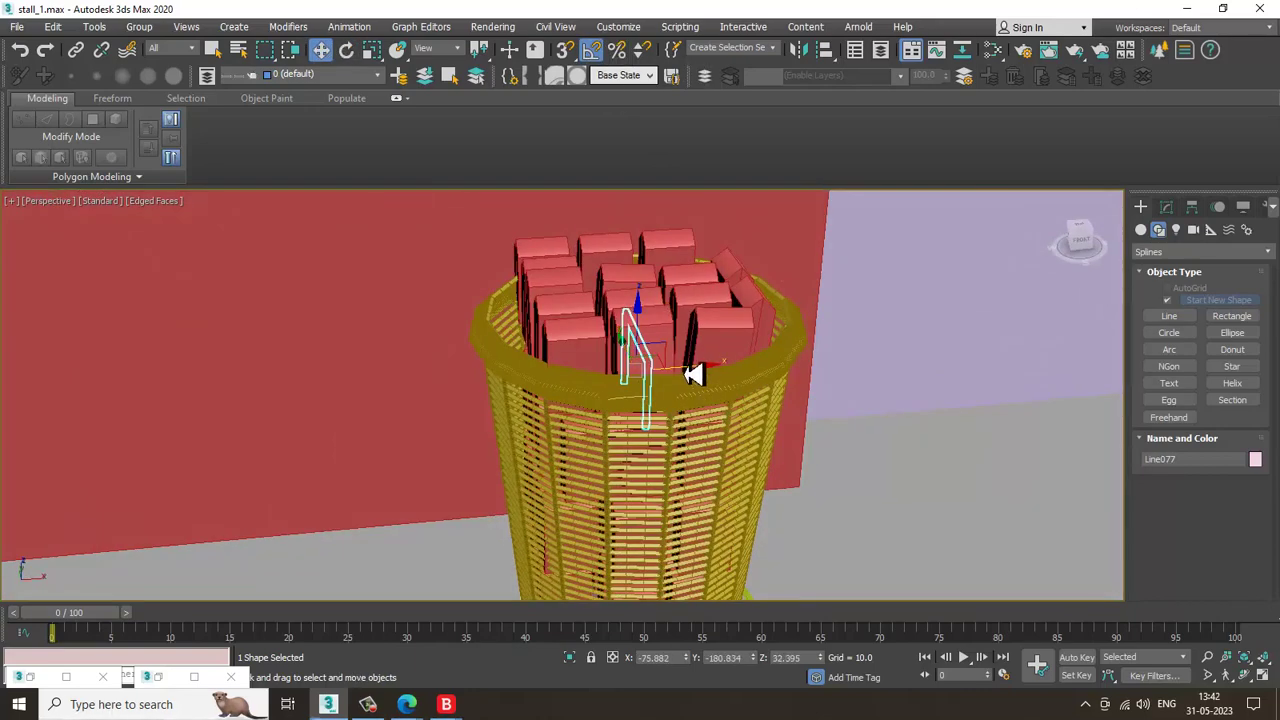
{"action": "left_click_drag", "start_coordinate": [693, 374], "coordinate": [531, 380]}
{"action": "middle_click_drag", "start_coordinate": [531, 380], "coordinate": [534, 343], "text": "alt"}
Tilt the handle line about 17 degrees so its top leans outward and its legs slope towards the basket wall
{"action": "key", "text": "r"}
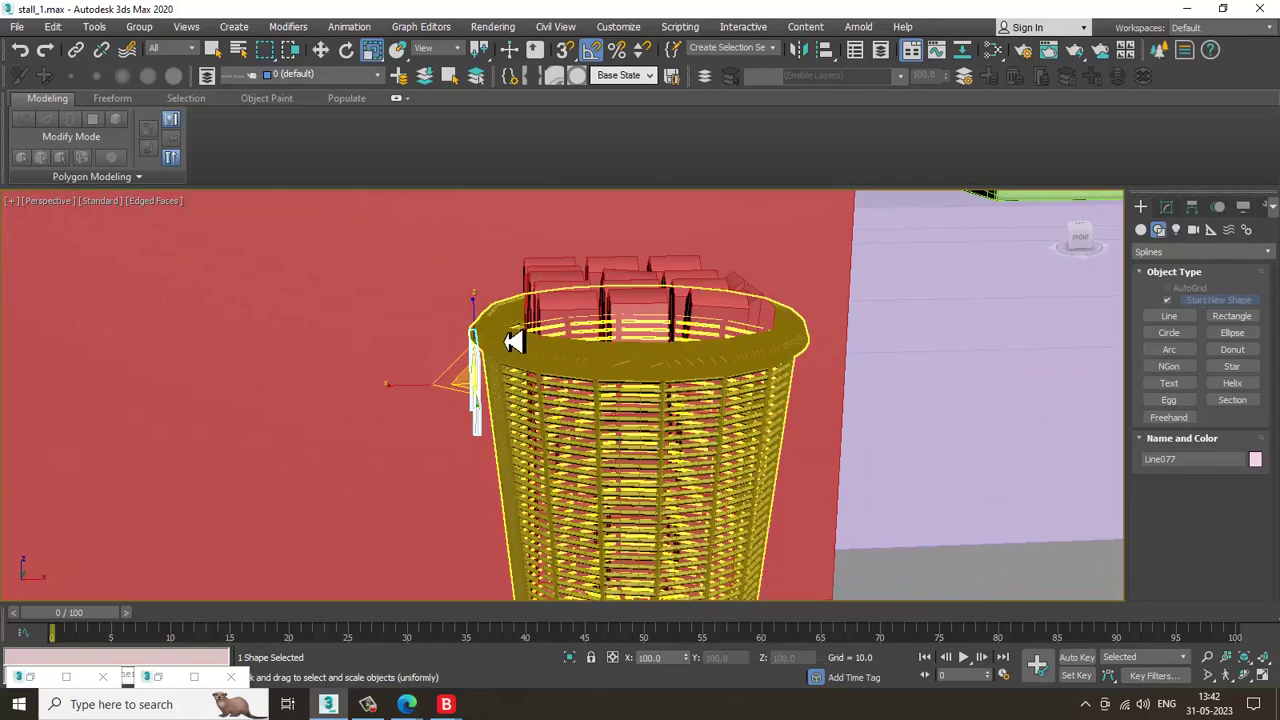
{"action": "key", "text": "e"}
{"action": "left_click_drag", "start_coordinate": [508, 334], "coordinate": [486, 323]}
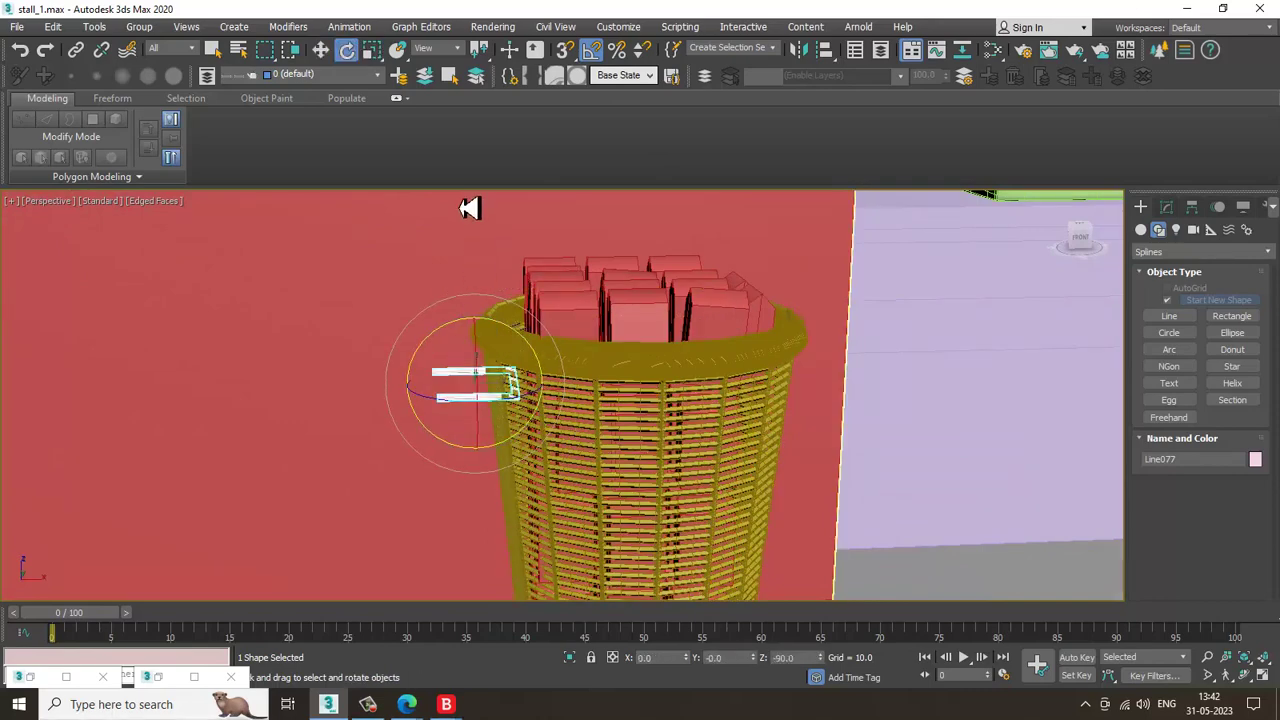
{"action": "key", "text": "ctrl+z"}
{"action": "left_click_drag", "start_coordinate": [537, 357], "coordinate": [510, 341]}
{"action": "middle_click_drag", "start_coordinate": [551, 337], "coordinate": [591, 403], "text": "alt"}
Fillet the two upper corner vertices of the handle line into smooth rounded bends
{"action": "key", "text": "1"}
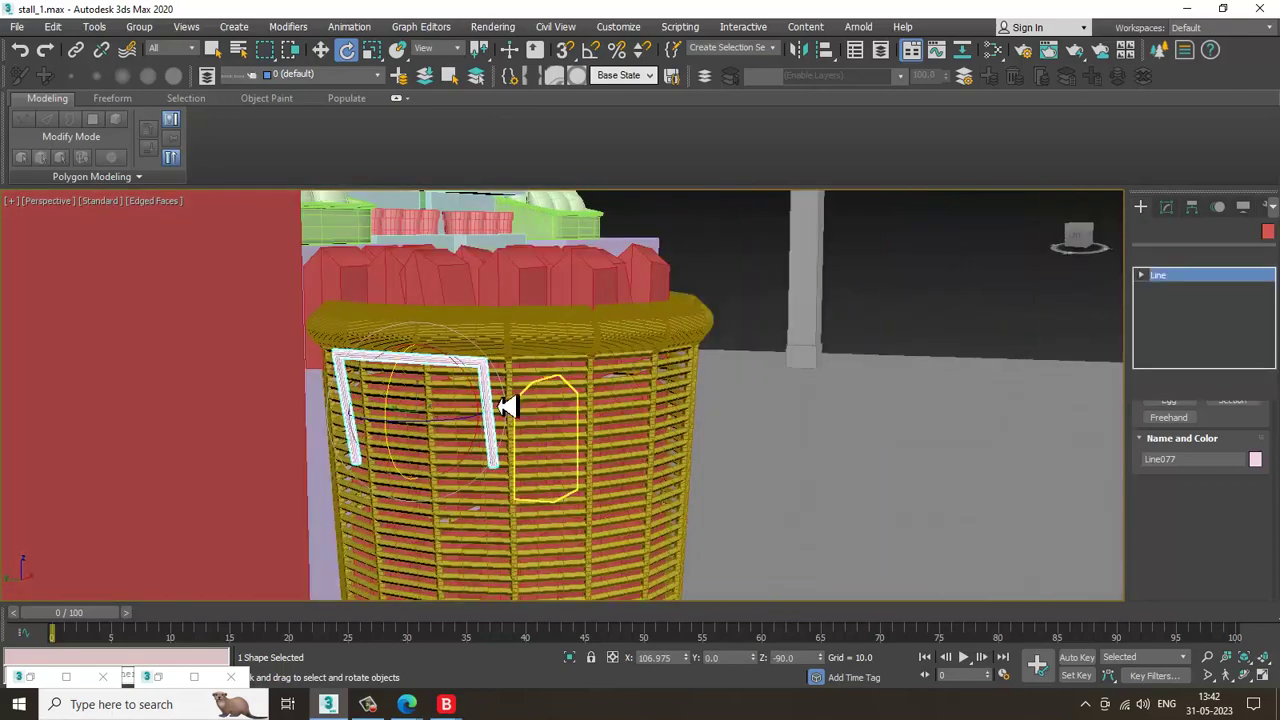
{"action": "middle_click_drag", "start_coordinate": [508, 405], "coordinate": [321, 318], "text": "alt"}
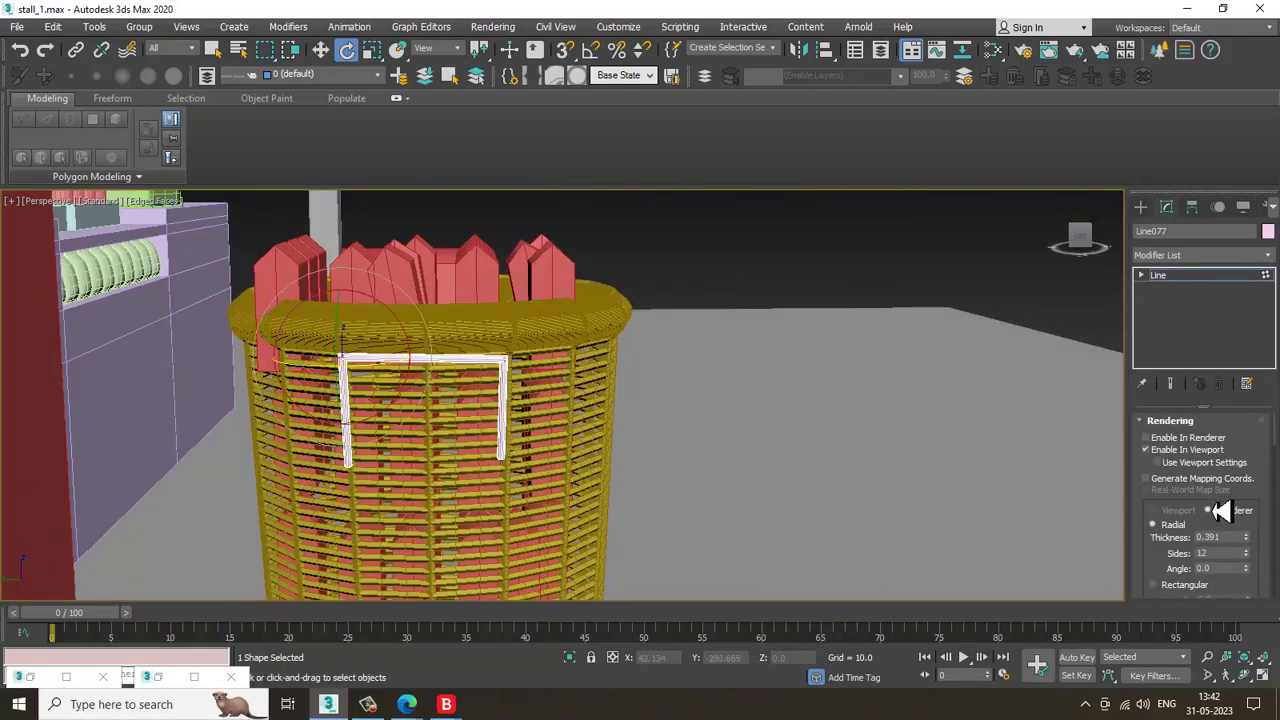
{"action": "scroll", "coordinate": [1172, 515], "scroll_direction": "down", "scroll_amount": 10}
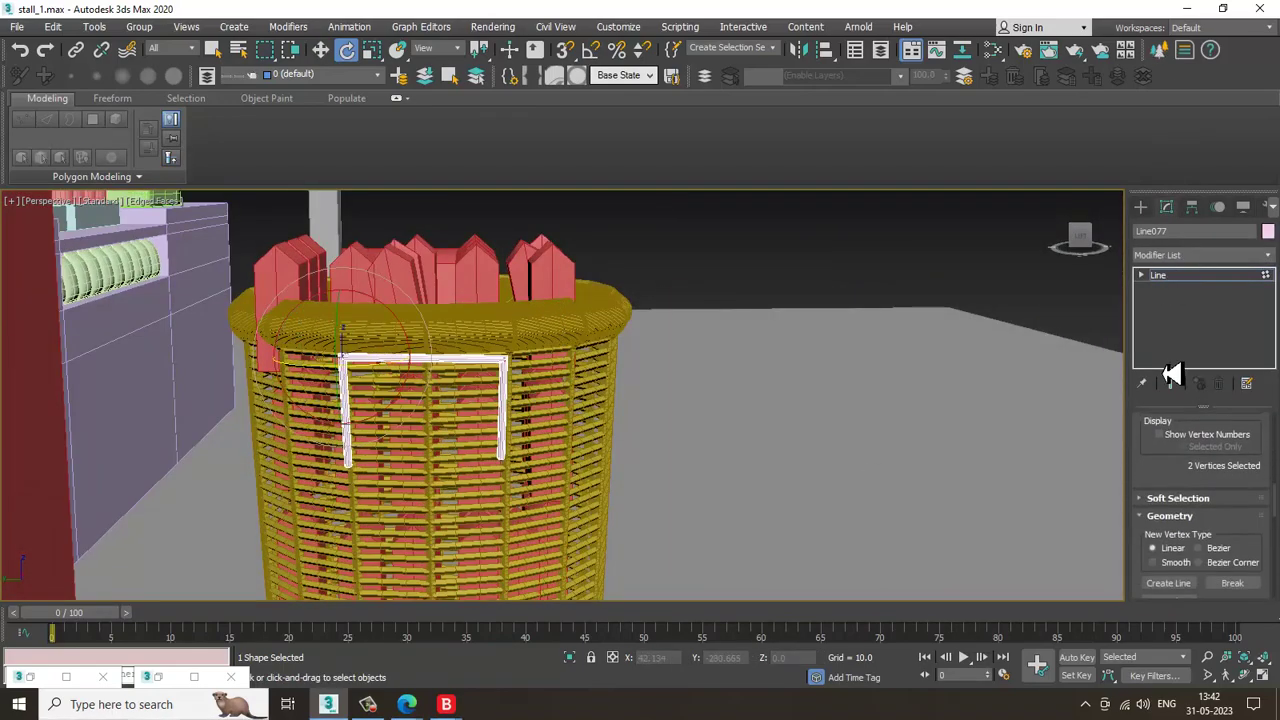
{"action": "scroll", "coordinate": [1200, 480], "scroll_direction": "down", "scroll_amount": 3}
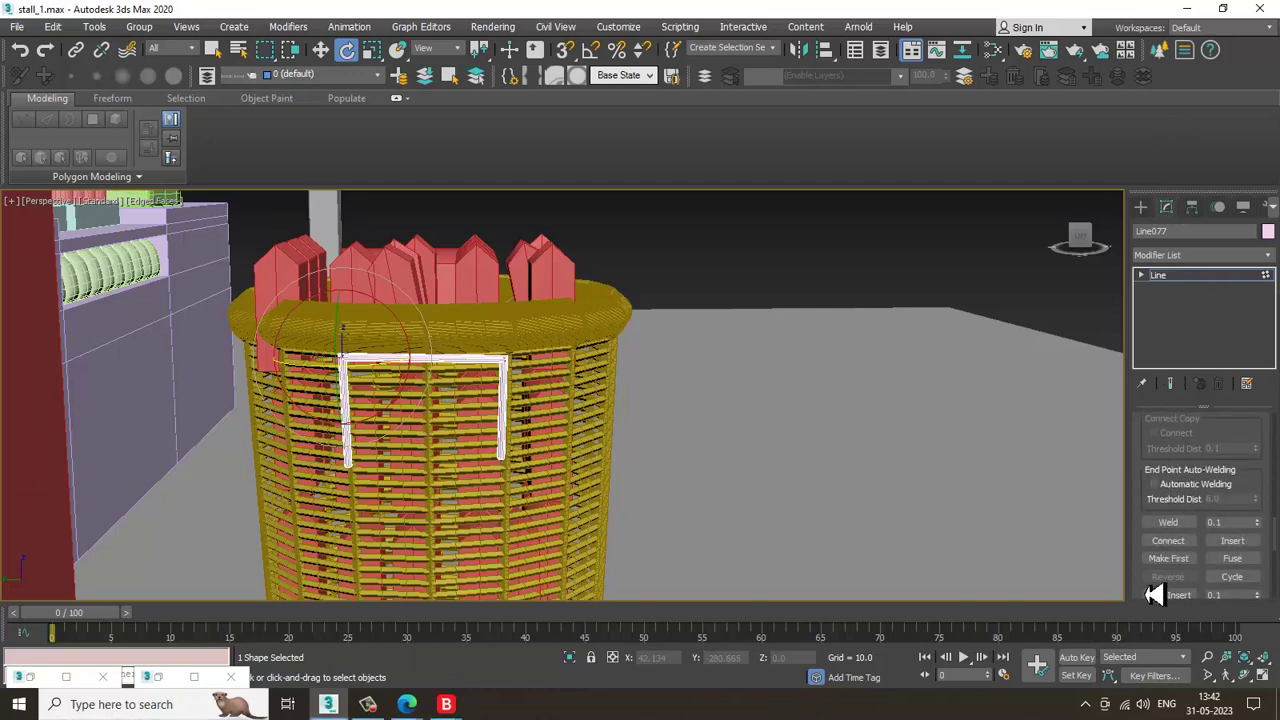
{"action": "scroll", "coordinate": [1145, 572], "scroll_direction": "down", "scroll_amount": 3}
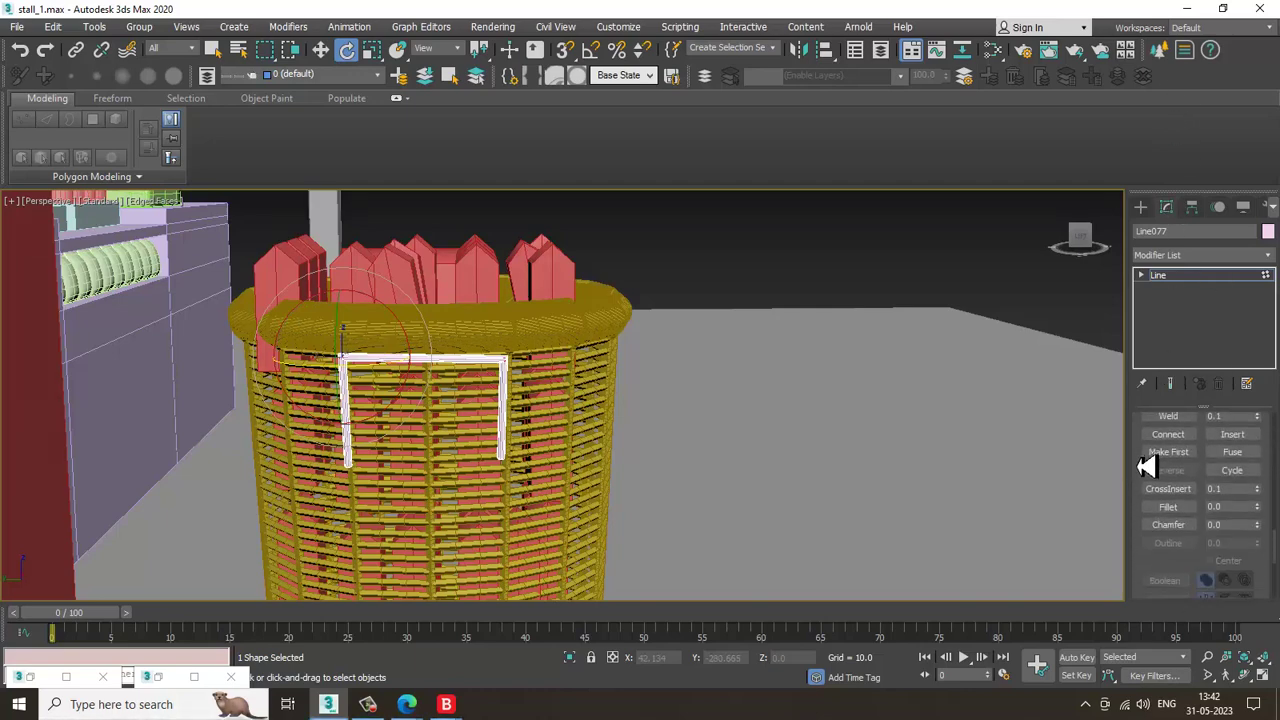
{"action": "left_click", "coordinate": [1168, 502]}
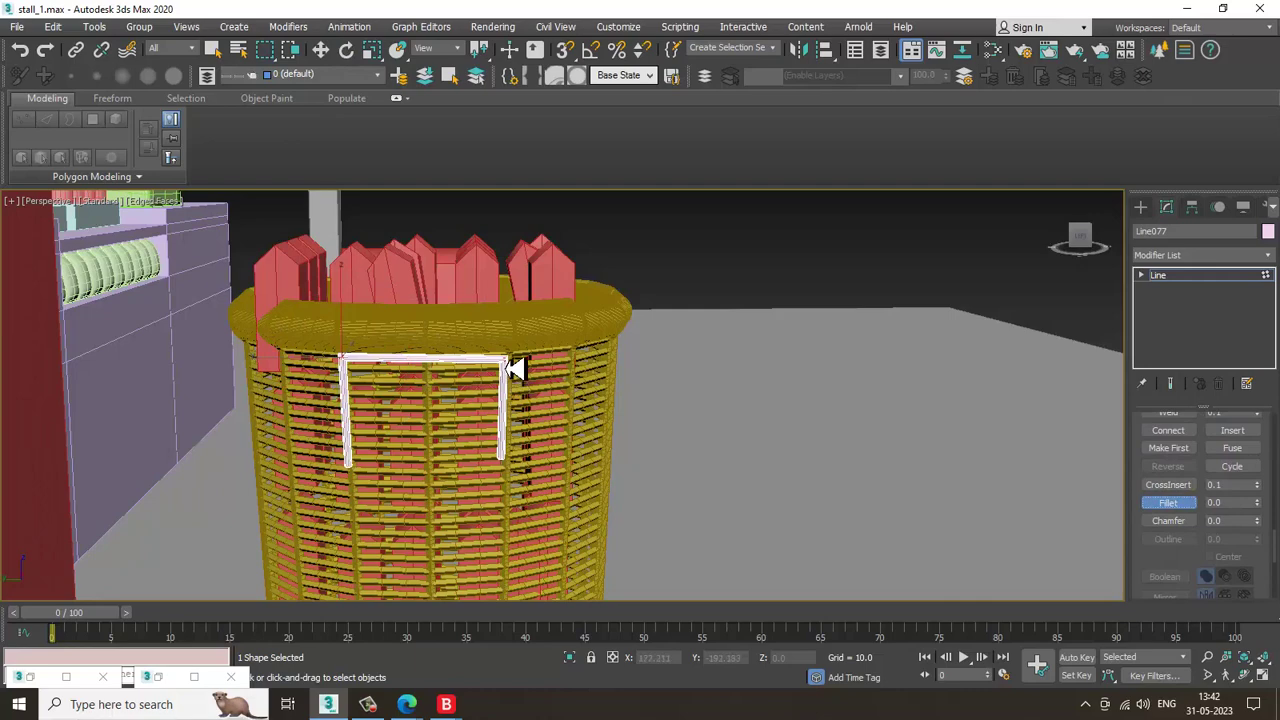
{"action": "left_click_drag", "start_coordinate": [510, 366], "coordinate": [528, 386]}
{"action": "scroll", "coordinate": [525, 400], "scroll_direction": "down", "scroll_amount": 3}
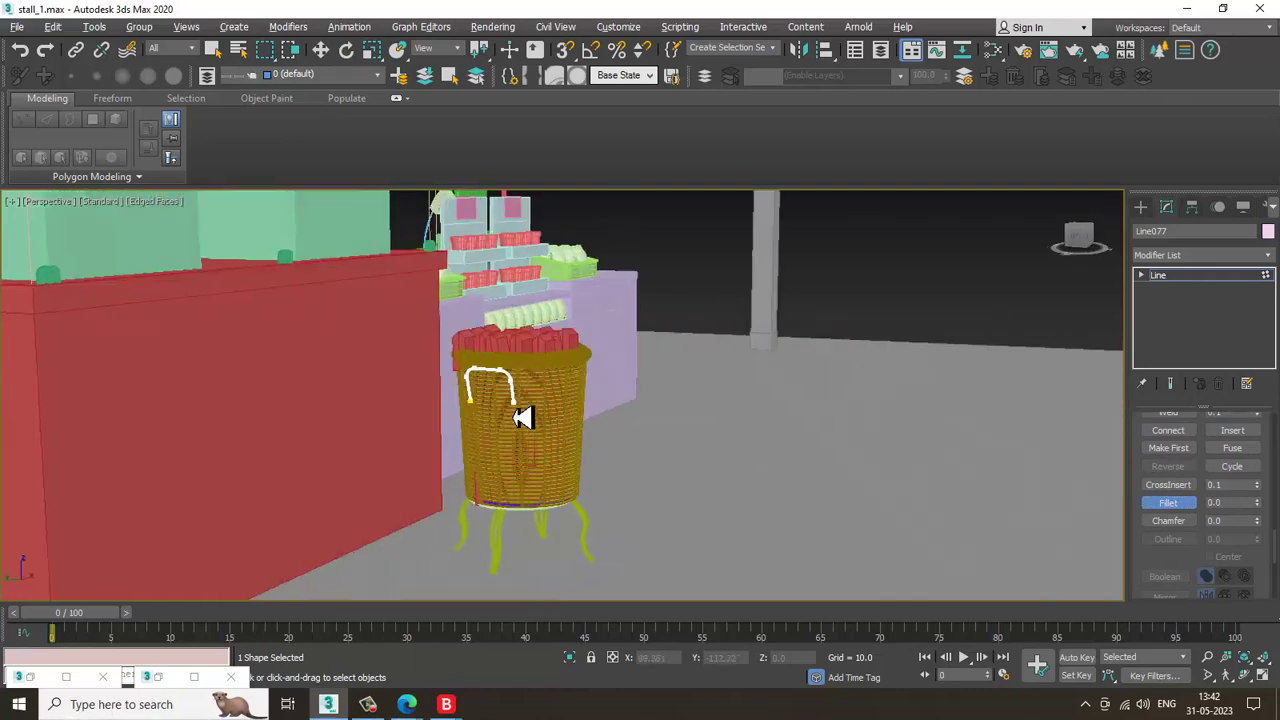
{"action": "scroll", "coordinate": [540, 392], "scroll_direction": "up", "scroll_amount": 4}
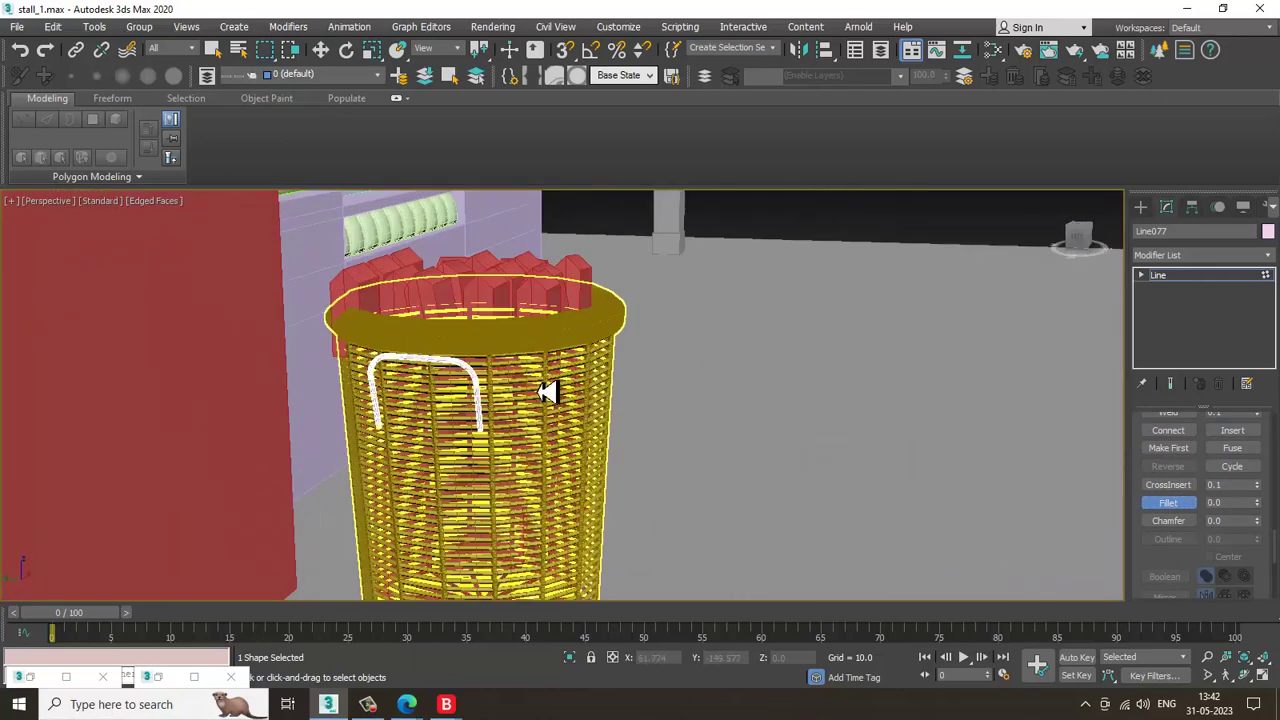
{"action": "right_click", "coordinate": [486, 372]}
Set the handle line's radial rendering thickness to 0.631
{"action": "scroll", "coordinate": [486, 374], "scroll_direction": "down", "scroll_amount": 5}
{"action": "middle_click_drag", "start_coordinate": [565, 428], "coordinate": [534, 414], "text": "alt"}
{"action": "scroll", "coordinate": [535, 414], "scroll_direction": "up", "scroll_amount": 5}
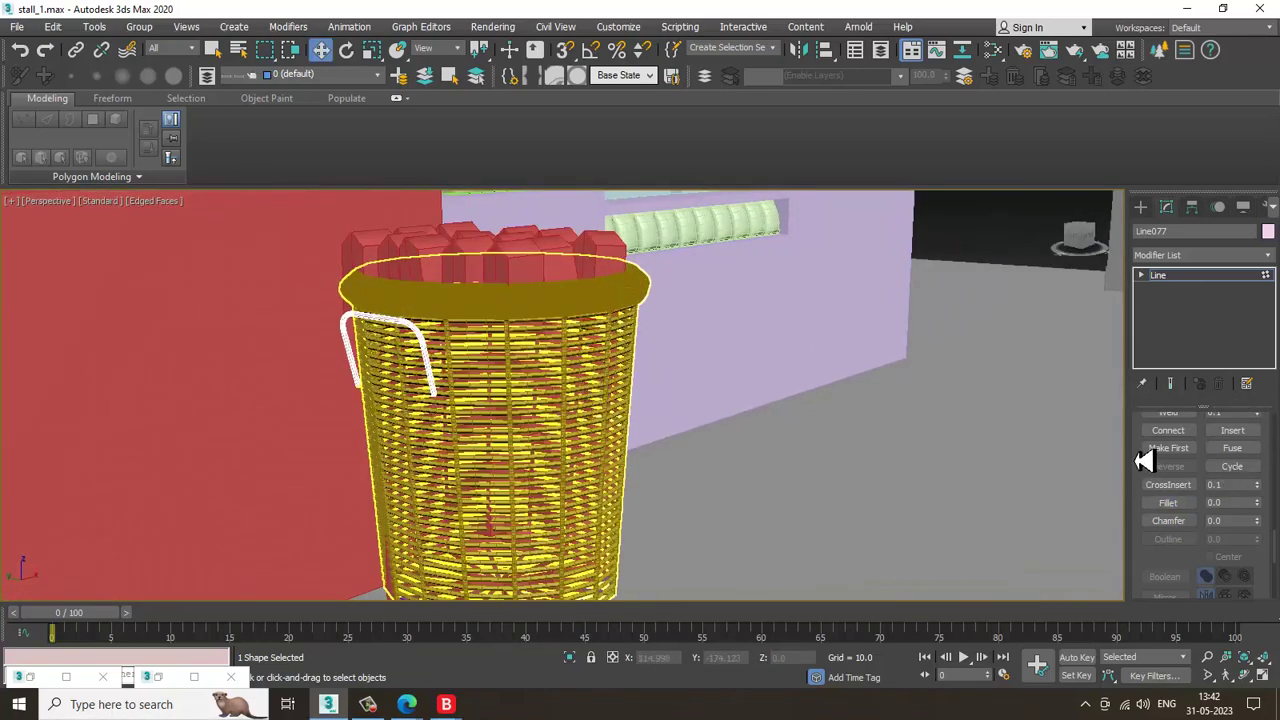
{"action": "scroll", "coordinate": [1143, 460], "scroll_direction": "up", "scroll_amount": 10}
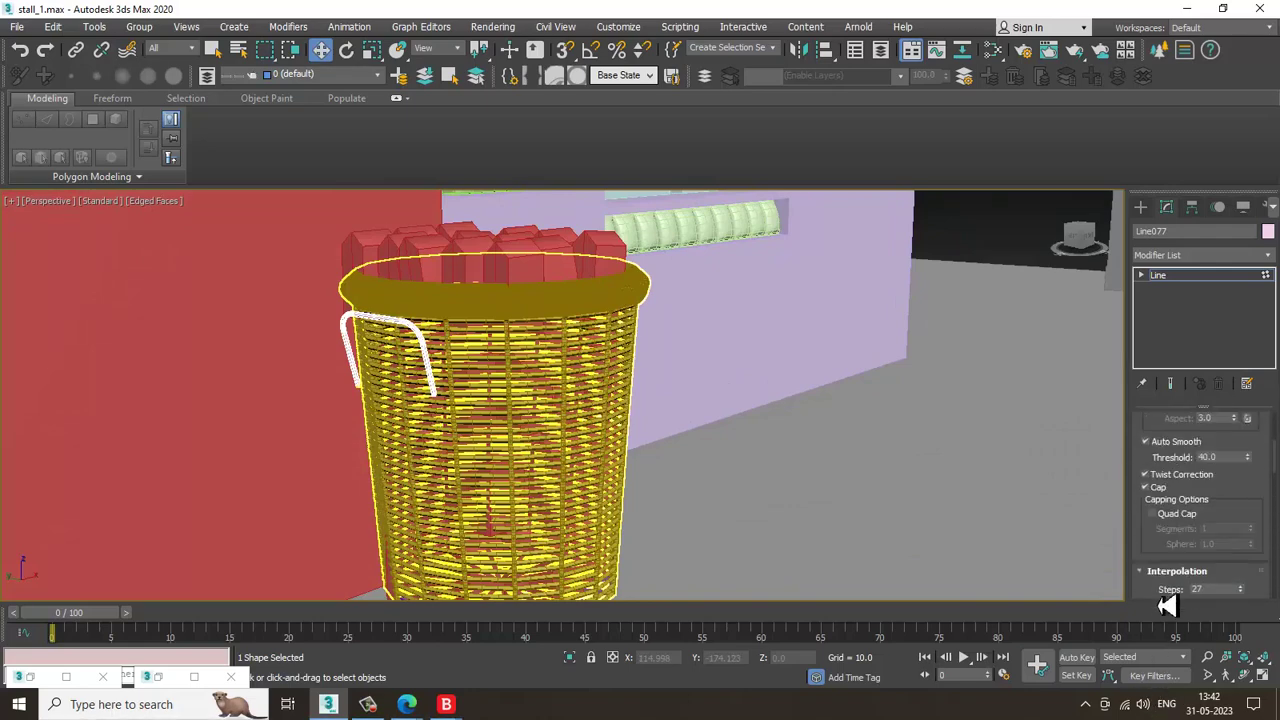
{"action": "scroll", "coordinate": [1150, 460], "scroll_direction": "up", "scroll_amount": 5}
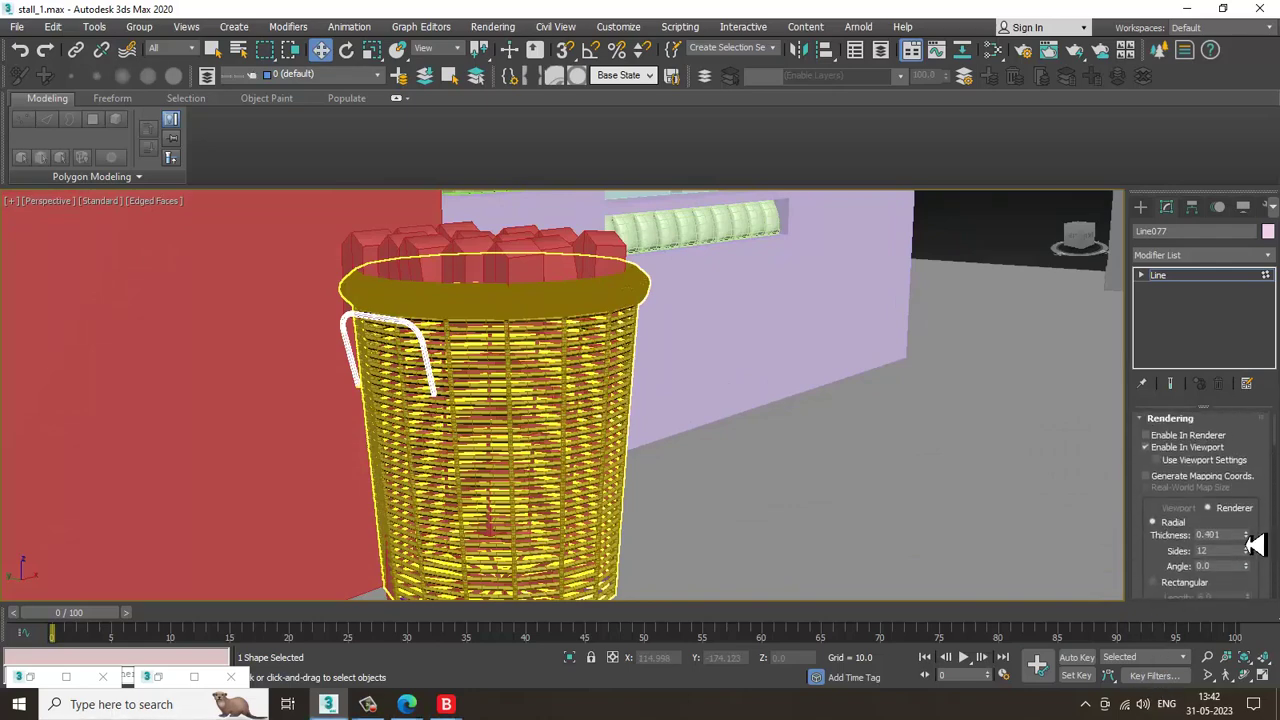
{"action": "left_click_drag", "start_coordinate": [1255, 543], "coordinate": [1255, 533]}
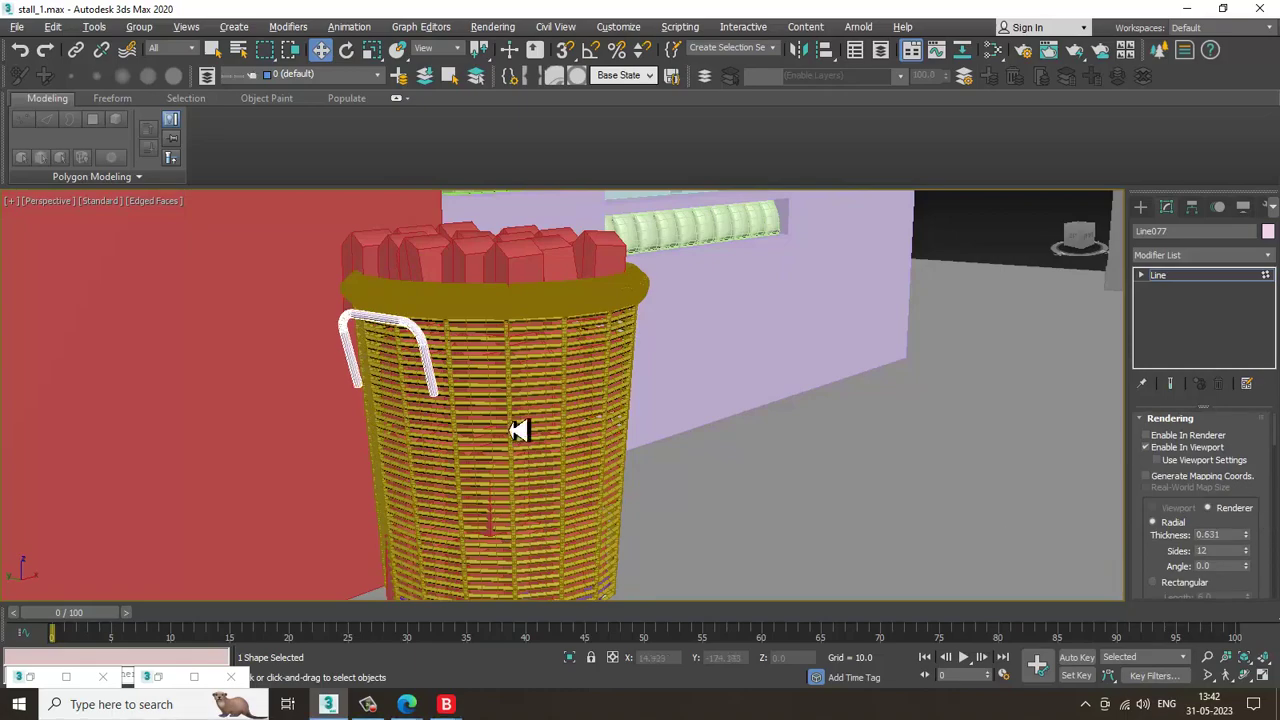
{"action": "scroll", "coordinate": [518, 430], "scroll_direction": "up", "scroll_amount": 10}
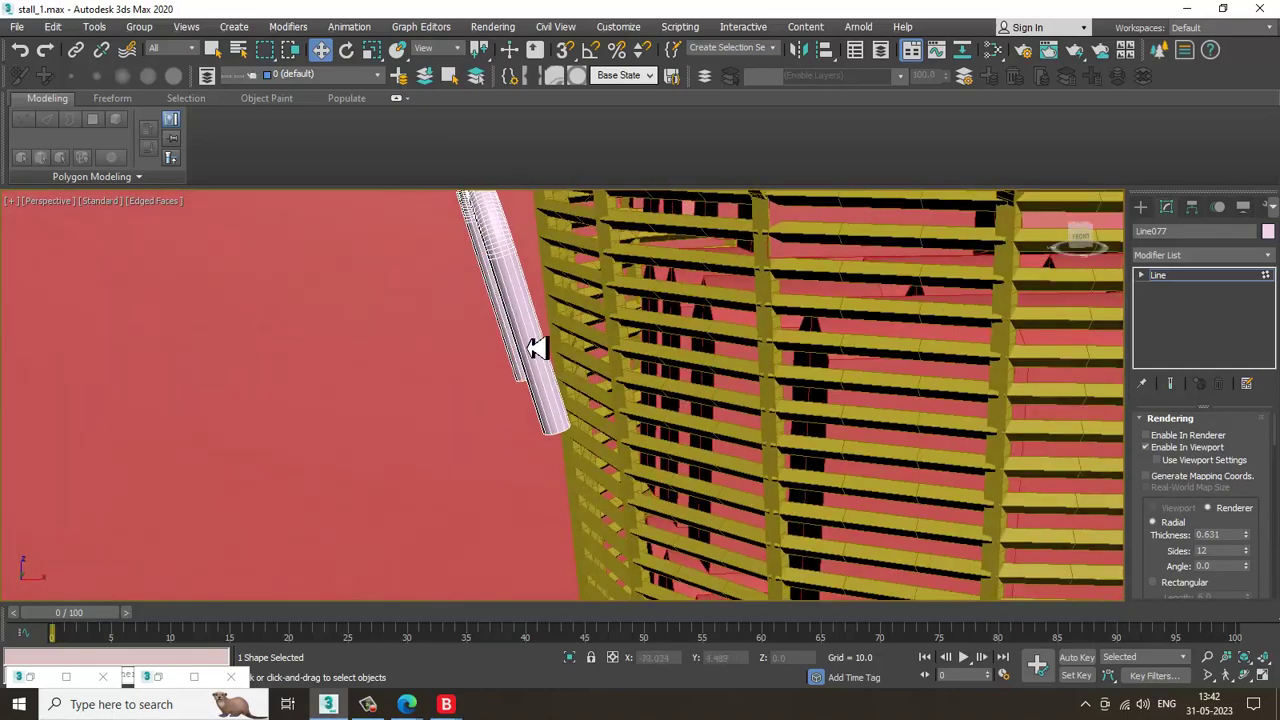
Refine the handle line with an extra vertex just above the lower end of each leg
{"action": "right_click", "coordinate": [538, 347]}
{"action": "left_click", "coordinate": [503, 409]}
{"action": "middle_click_drag", "start_coordinate": [503, 409], "coordinate": [593, 375], "text": "alt"}
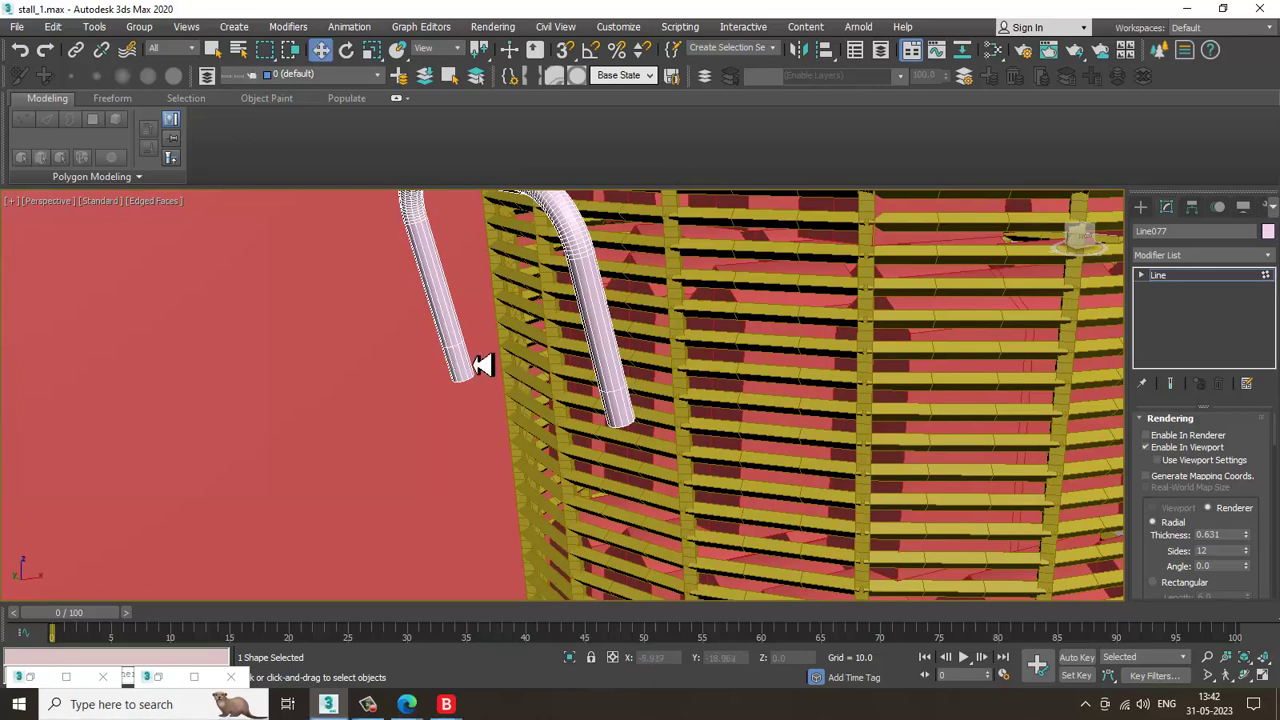
{"action": "middle_click_drag", "start_coordinate": [480, 363], "coordinate": [643, 423], "text": "alt"}
{"action": "key", "text": "w"}
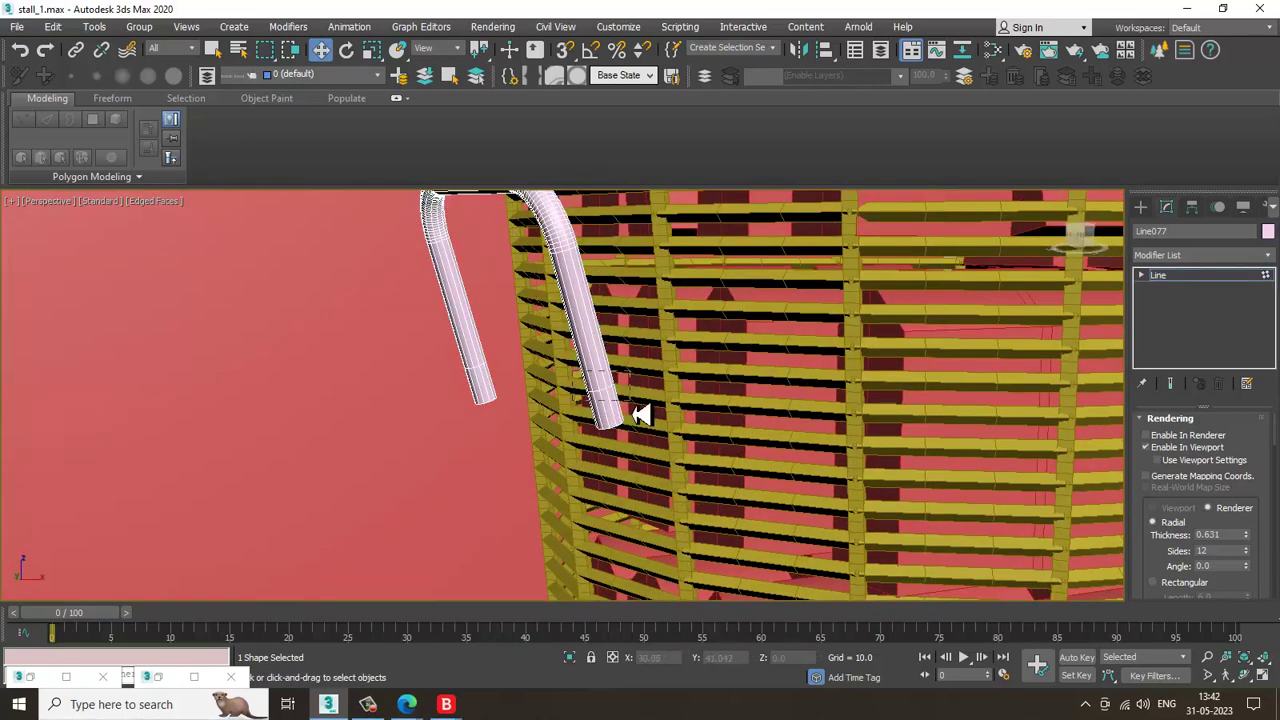
{"action": "left_click_drag", "start_coordinate": [633, 414], "coordinate": [634, 414]}
{"action": "mouse_move", "coordinate": [534, 371]}
{"action": "middle_mouse_down", "text": "alt"}
{"action": "mouse_move", "coordinate": [543, 428]}
{"action": "mouse_move", "coordinate": [531, 366]}
{"action": "middle_mouse_up", "text": "alt"}
{"action": "left_click_drag", "start_coordinate": [529, 364], "coordinate": [554, 361]}
{"action": "key", "text": "ctrl+z"}
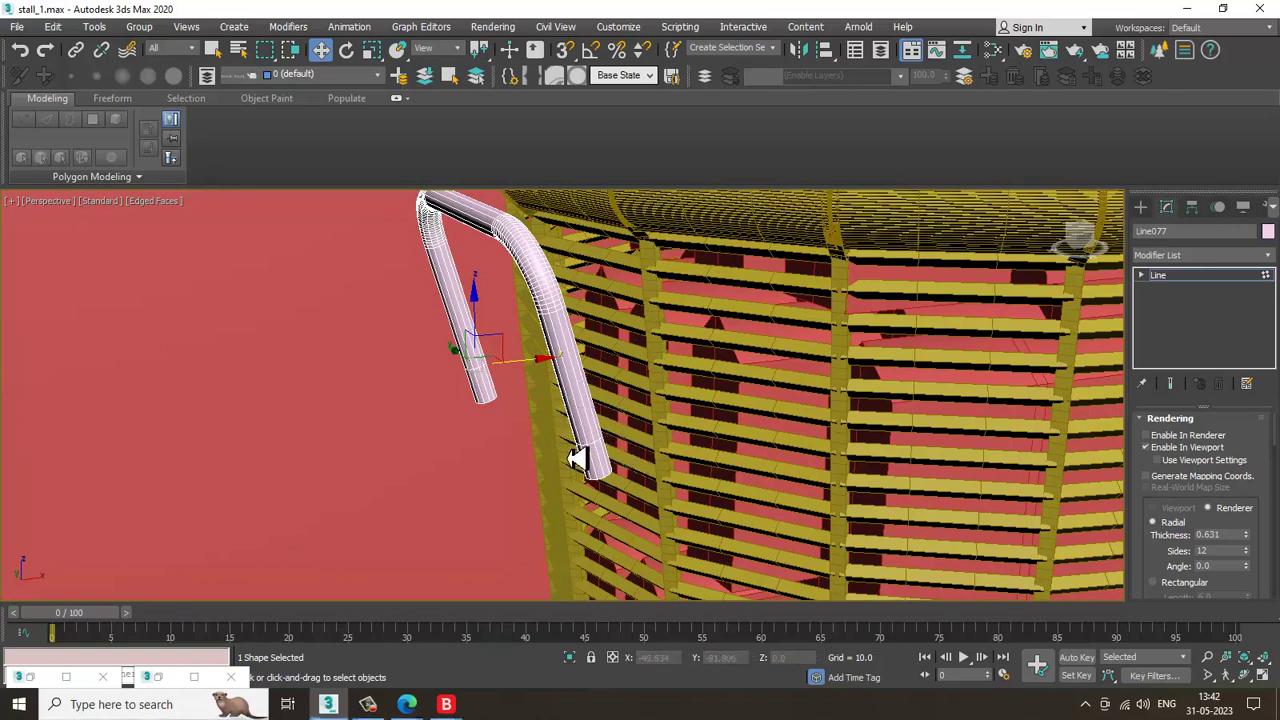
Move the vertex just above each handle leg's lower end about 0.6 along X towards the basket, bending both leg tips
{"action": "left_click", "coordinate": [626, 470]}
{"action": "left_click_drag", "start_coordinate": [640, 450], "coordinate": [663, 445]}
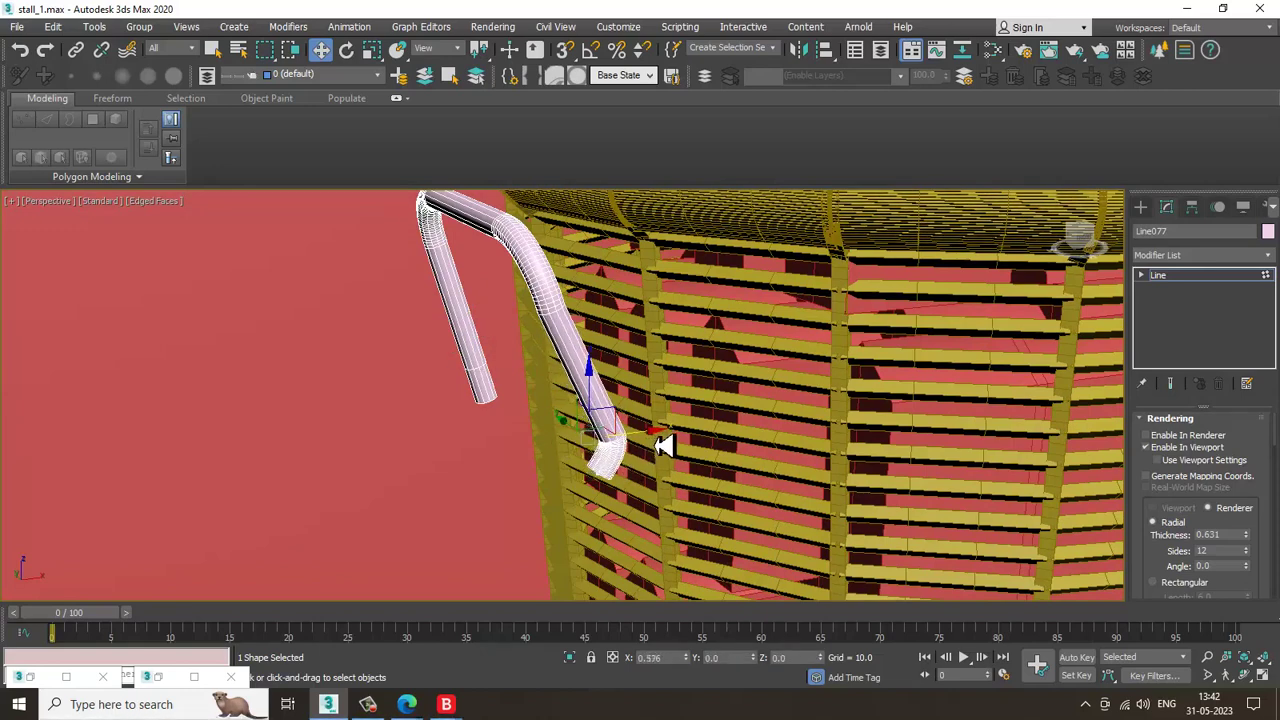
{"action": "key", "text": "F3"}
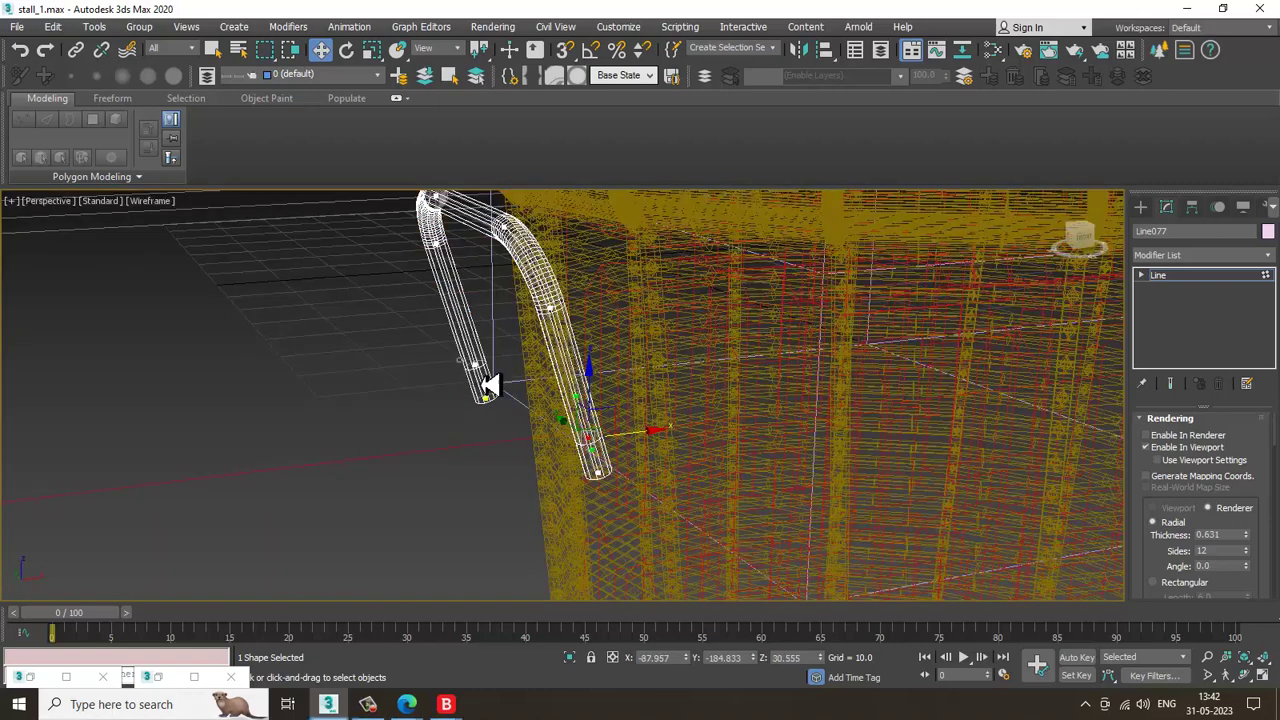
{"action": "left_click", "coordinate": [487, 390]}
{"action": "left_click", "coordinate": [480, 396]}
{"action": "left_click_drag", "start_coordinate": [549, 372], "coordinate": [571, 371]}
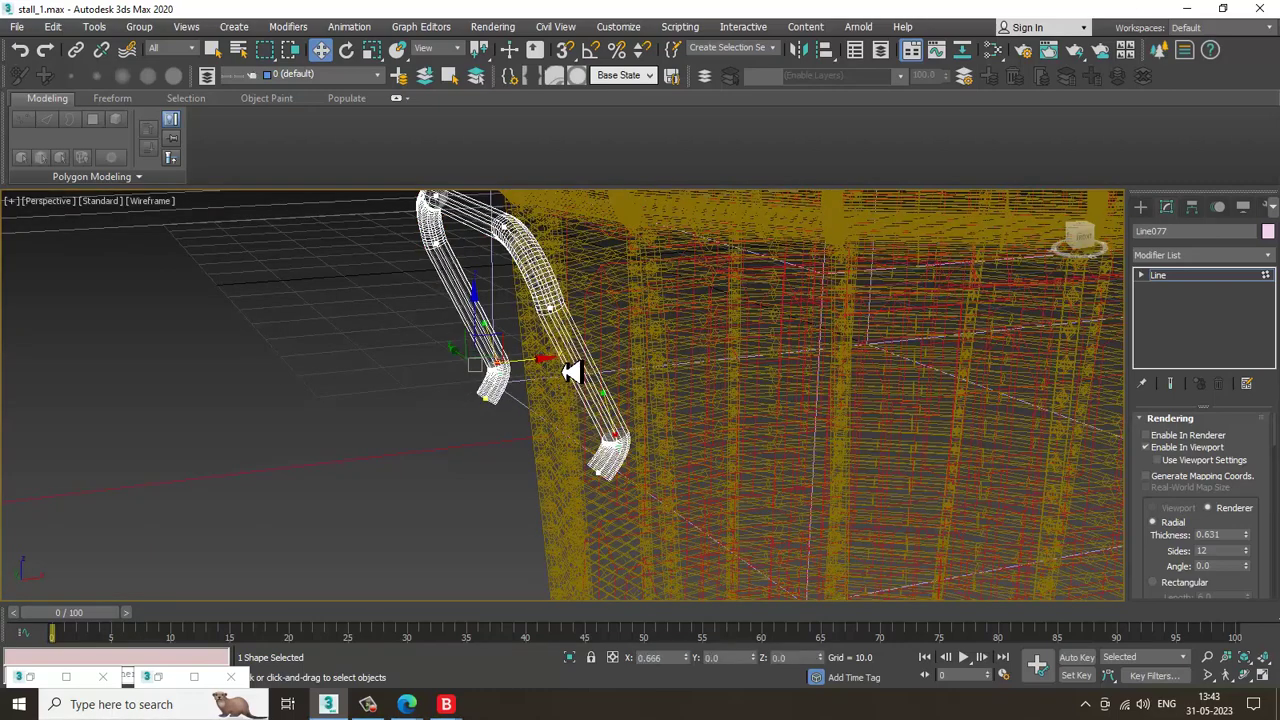
{"action": "key", "text": "F3"}
Shift the whole handle against the basket wall, tilt its top slightly further outward and lower it below the rim
{"action": "middle_click_drag", "start_coordinate": [652, 451], "coordinate": [617, 447], "text": "alt"}
{"action": "left_click", "coordinate": [1160, 275]}
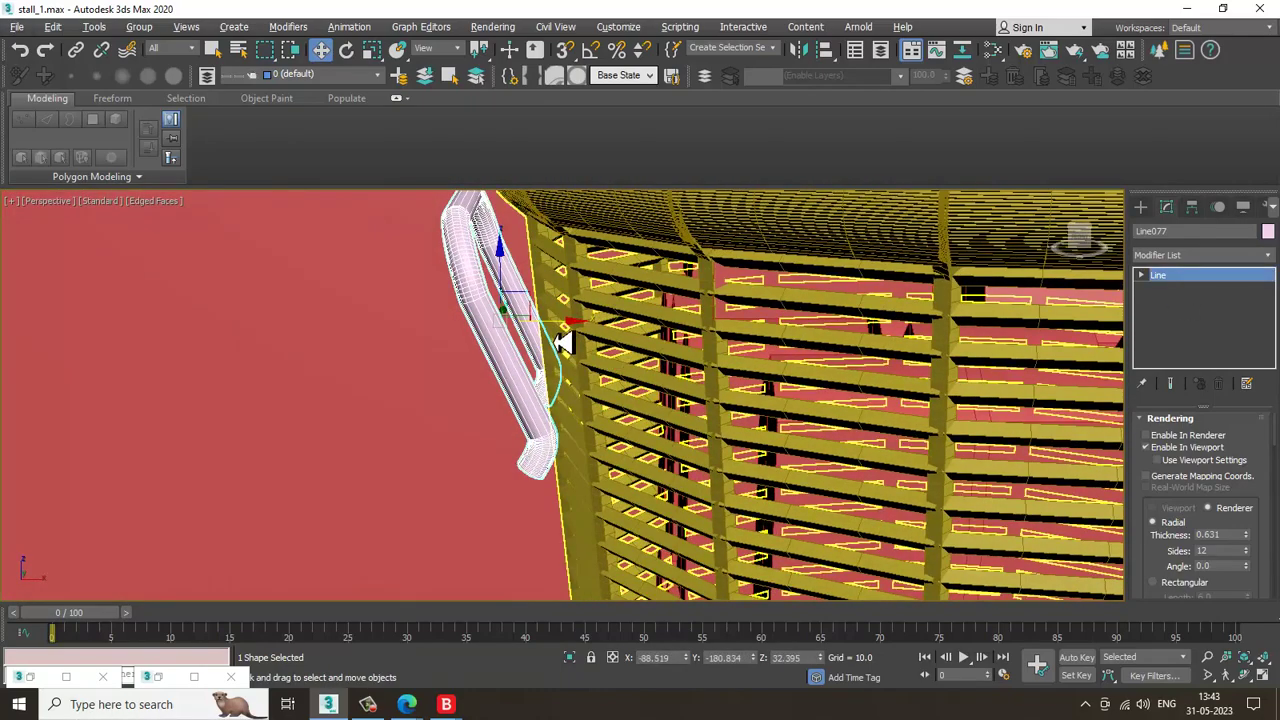
{"action": "left_click_drag", "start_coordinate": [560, 343], "coordinate": [581, 338]}
{"action": "mouse_move", "coordinate": [590, 338]}
{"action": "middle_mouse_down", "text": "alt"}
{"action": "mouse_move", "coordinate": [634, 346]}
{"action": "mouse_move", "coordinate": [594, 346]}
{"action": "middle_mouse_up", "text": "alt"}
{"action": "key", "text": "e"}
{"action": "left_click_drag", "start_coordinate": [482, 311], "coordinate": [475, 320]}
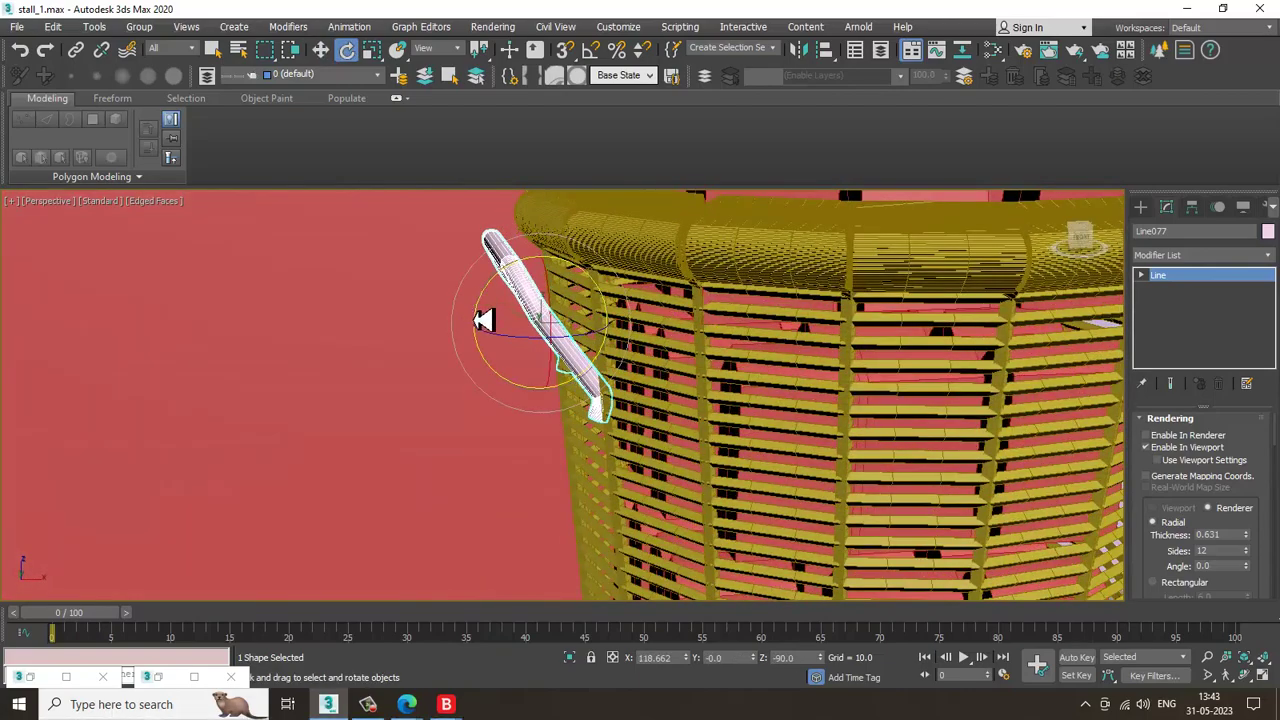
{"action": "key", "text": "w"}
{"action": "left_click_drag", "start_coordinate": [542, 273], "coordinate": [547, 347]}
{"action": "mouse_move", "coordinate": [622, 381]}
{"action": "middle_mouse_down", "text": "alt"}
{"action": "mouse_move", "coordinate": [752, 363]}
{"action": "mouse_move", "coordinate": [683, 363]}
{"action": "mouse_move", "coordinate": [574, 391]}
{"action": "mouse_move", "coordinate": [640, 385]}
{"action": "middle_mouse_up", "text": "alt"}
Mirror the handle along X as a copy and move the copy to the opposite side of the basket
{"action": "scroll", "coordinate": [728, 405], "scroll_direction": "down", "scroll_amount": 6}
{"action": "middle_click_drag", "start_coordinate": [736, 405], "coordinate": [626, 509], "text": "alt"}
{"action": "left_click", "coordinate": [799, 50]}
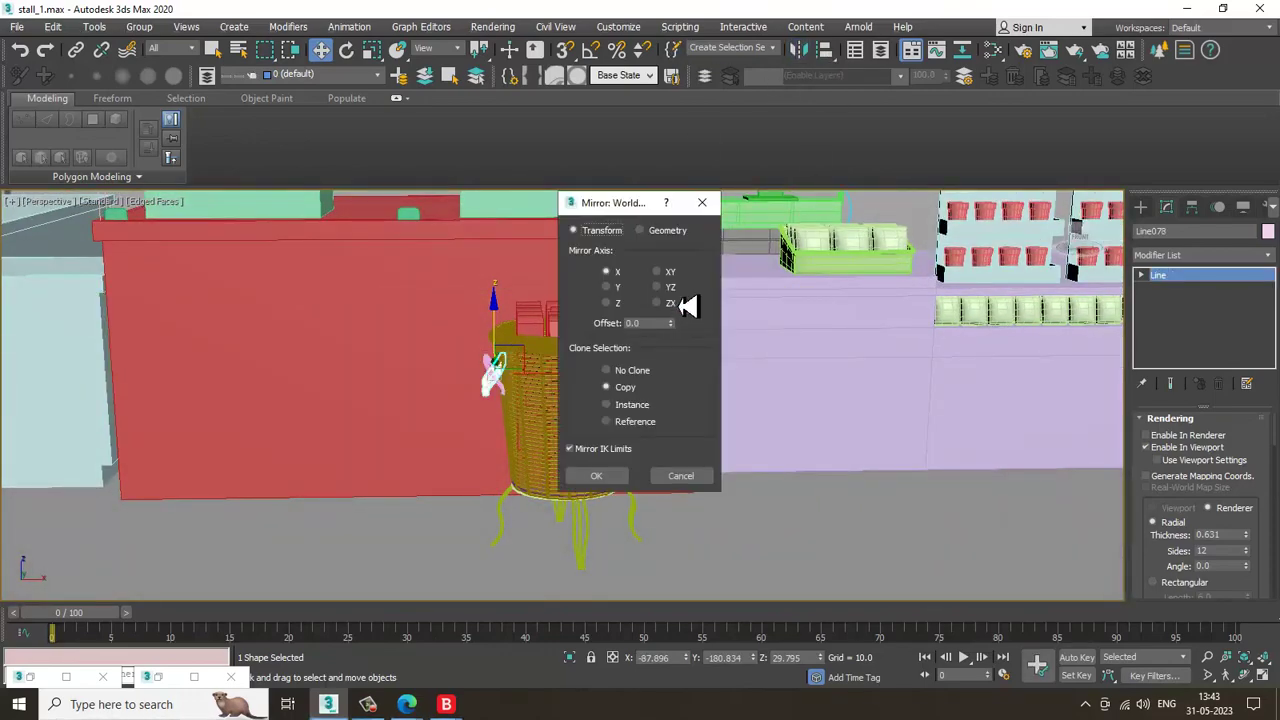
{"action": "left_click", "coordinate": [596, 476]}
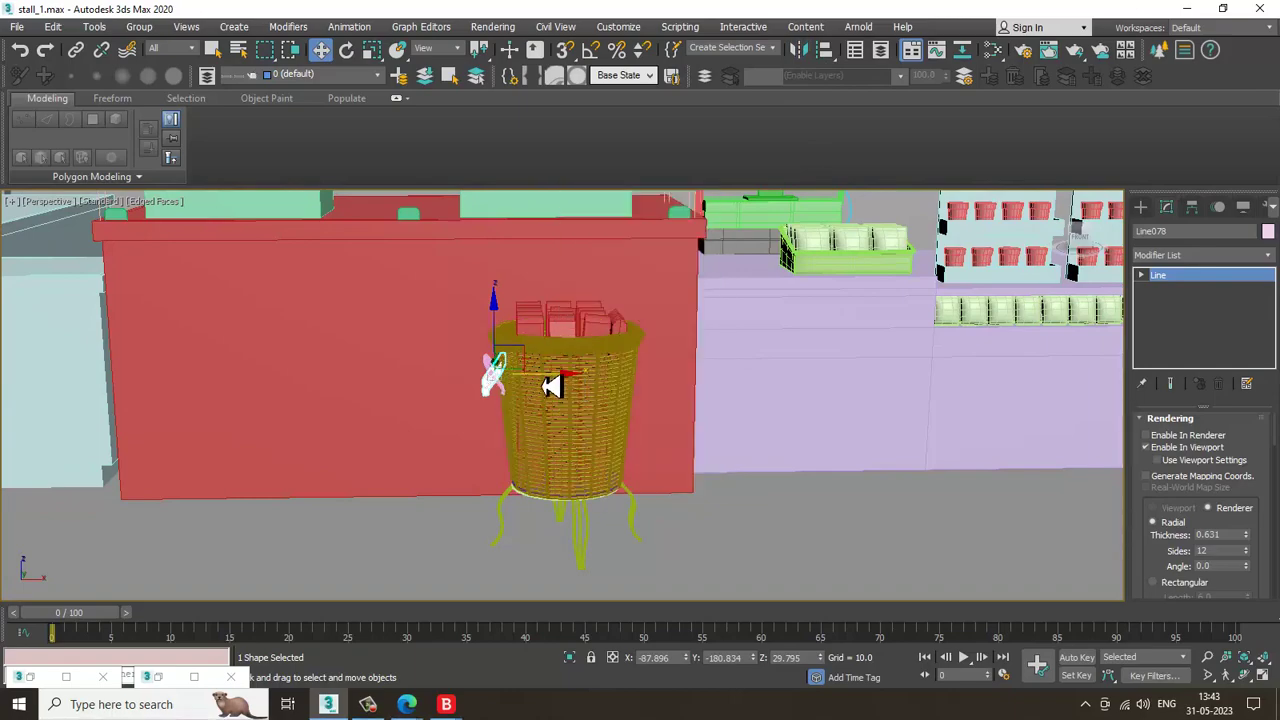
{"action": "scroll", "coordinate": [680, 398], "scroll_direction": "up", "scroll_amount": 5}
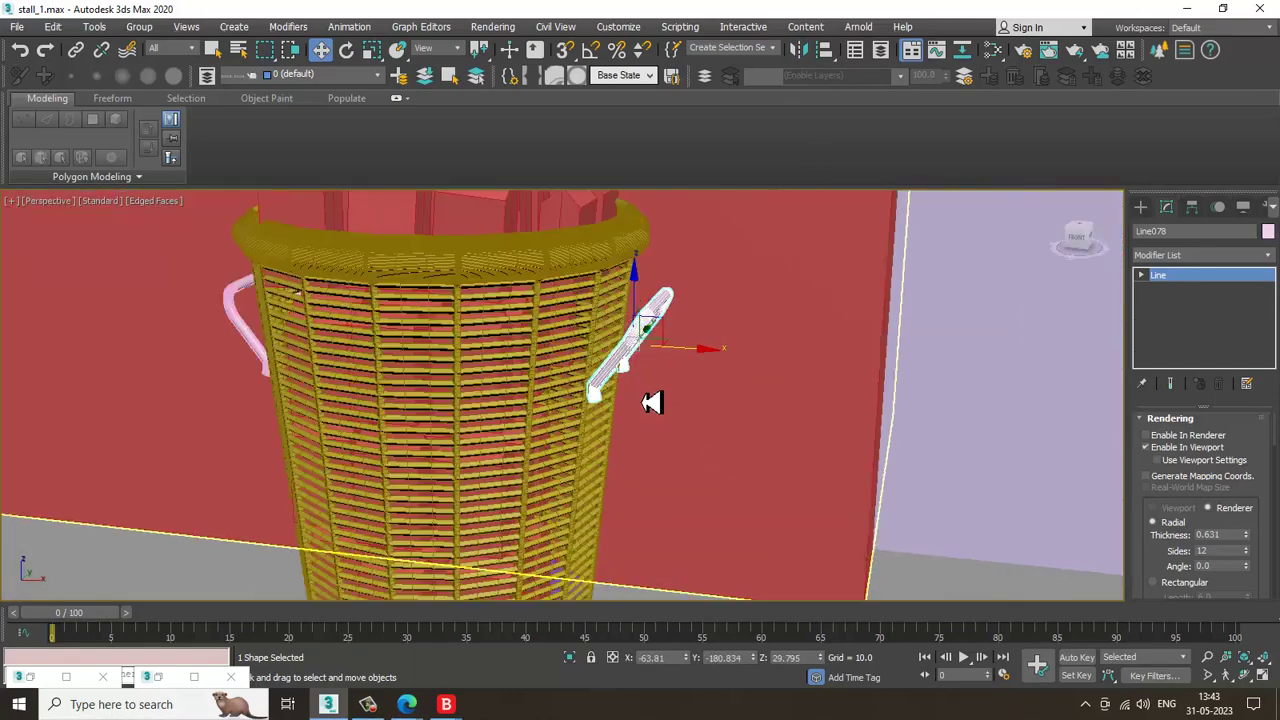
In the Top view, select the complete basket with its handles, packets and stand, and place a copy beside it along X
{"action": "middle_click_drag", "start_coordinate": [650, 394], "coordinate": [450, 466], "text": "alt"}
{"action": "scroll", "coordinate": [618, 372], "scroll_direction": "down", "scroll_amount": 5}
{"action": "key", "text": "alt+w"}
{"action": "middle_click_drag", "start_coordinate": [420, 366], "coordinate": [382, 360]}
{"action": "key", "text": "alt+w"}
{"action": "scroll", "coordinate": [400, 345], "scroll_direction": "down", "scroll_amount": 3}
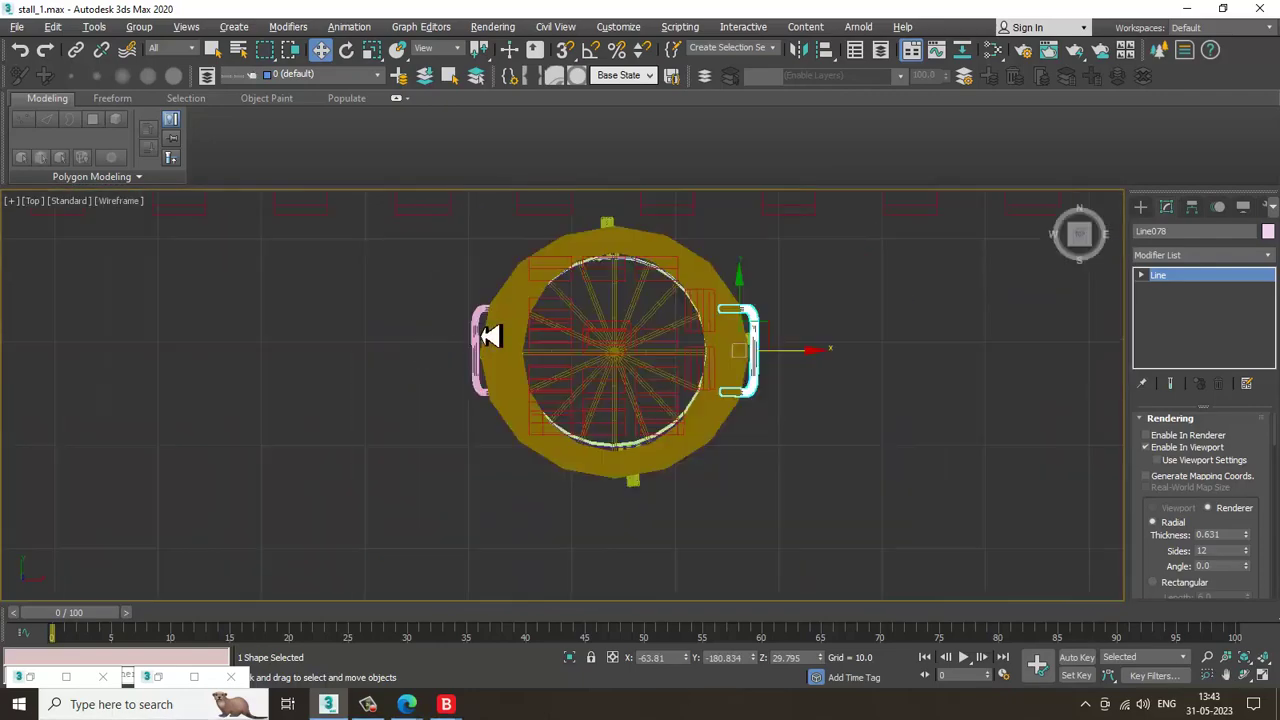
{"action": "left_click_drag", "start_coordinate": [768, 258], "coordinate": [770, 260]}
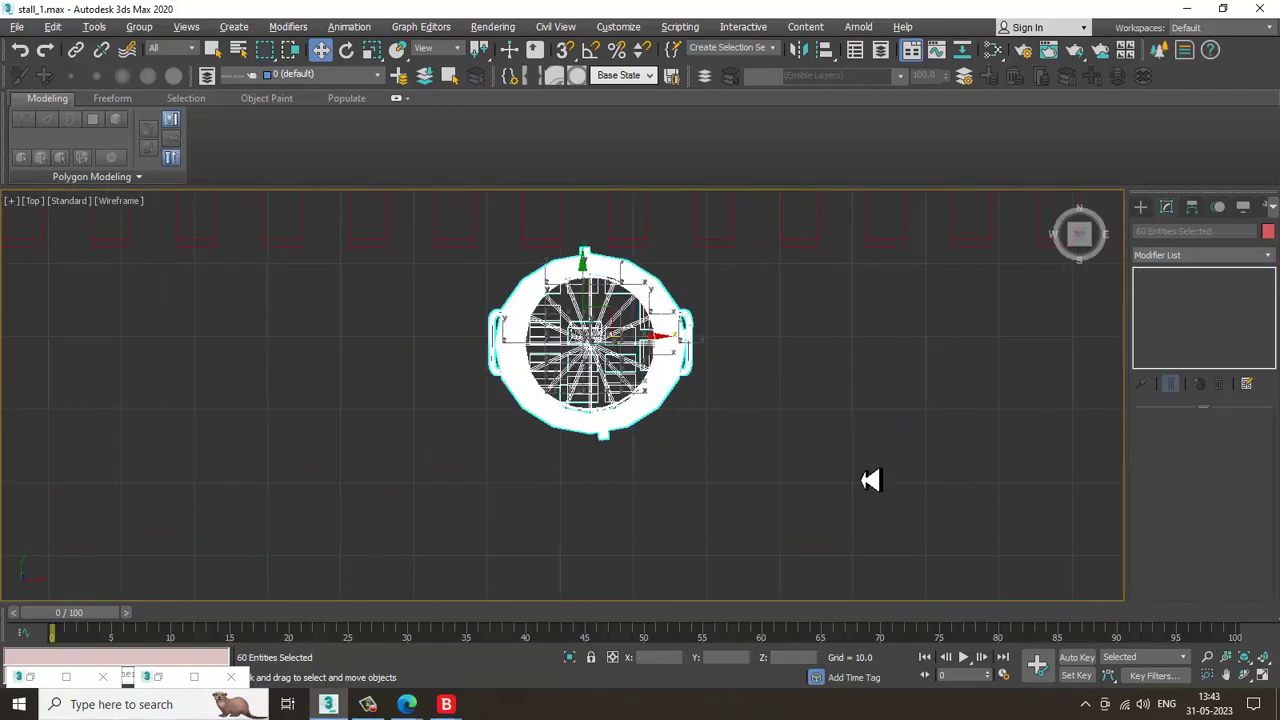
{"action": "middle_click_drag", "start_coordinate": [831, 426], "coordinate": [675, 418]}
{"action": "mouse_move", "coordinate": [590, 390]}
{"action": "left_mouse_down", "text": "shift"}
{"action": "mouse_move", "coordinate": [800, 390]}
{"action": "mouse_move", "coordinate": [822, 368]}
{"action": "left_mouse_up", "text": "shift"}
{"action": "left_click", "coordinate": [648, 424]}
Scale the copied basket down uniformly so it is clearly smaller than the original
{"action": "key", "text": "alt+w"}
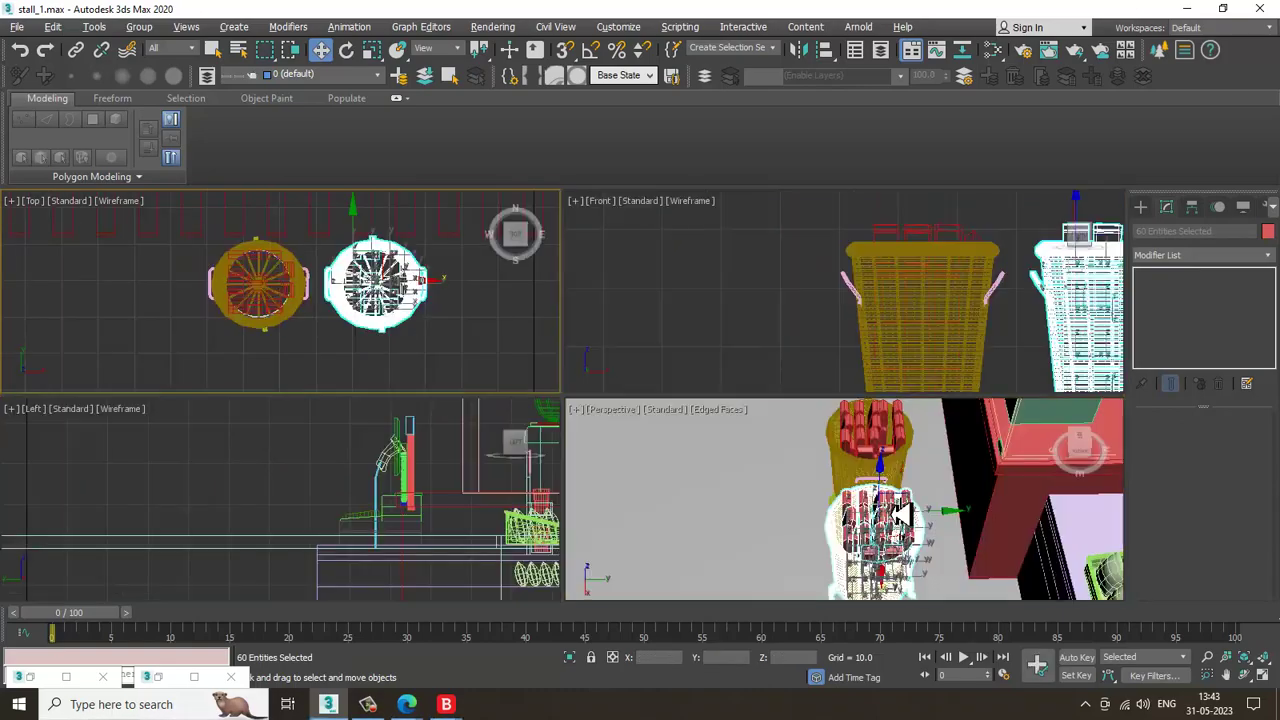
{"action": "middle_click", "coordinate": [797, 499]}
{"action": "key", "text": "alt+w"}
{"action": "middle_click_drag", "start_coordinate": [803, 503], "coordinate": [942, 424], "text": "alt"}
{"action": "key", "text": "r"}
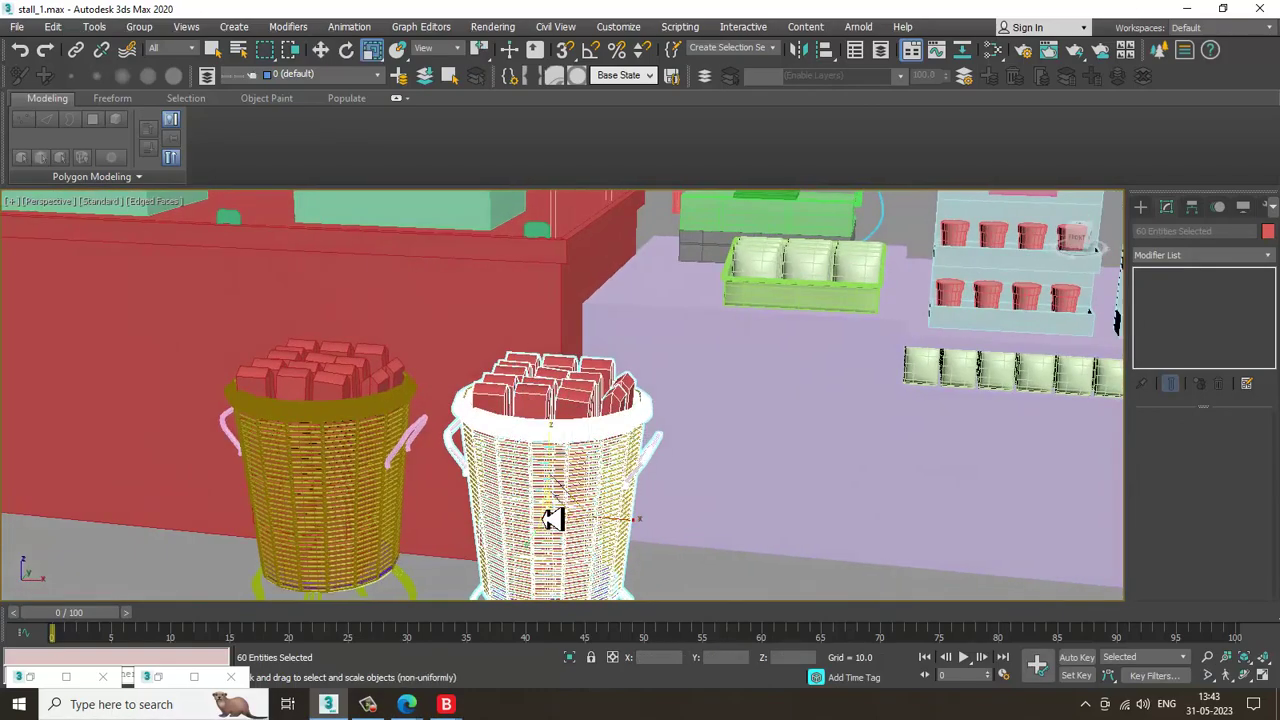
{"action": "left_click_drag", "start_coordinate": [566, 521], "coordinate": [591, 537]}
{"action": "mouse_move", "coordinate": [591, 537]}
{"action": "middle_mouse_down", "text": "alt"}
{"action": "mouse_move", "coordinate": [626, 374]}
{"action": "mouse_move", "coordinate": [608, 424]}
{"action": "mouse_move", "coordinate": [574, 411]}
{"action": "mouse_move", "coordinate": [574, 397]}
{"action": "mouse_move", "coordinate": [600, 374]}
{"action": "mouse_move", "coordinate": [572, 453]}
{"action": "middle_mouse_up", "text": "alt"}
{"action": "key", "text": "w"}
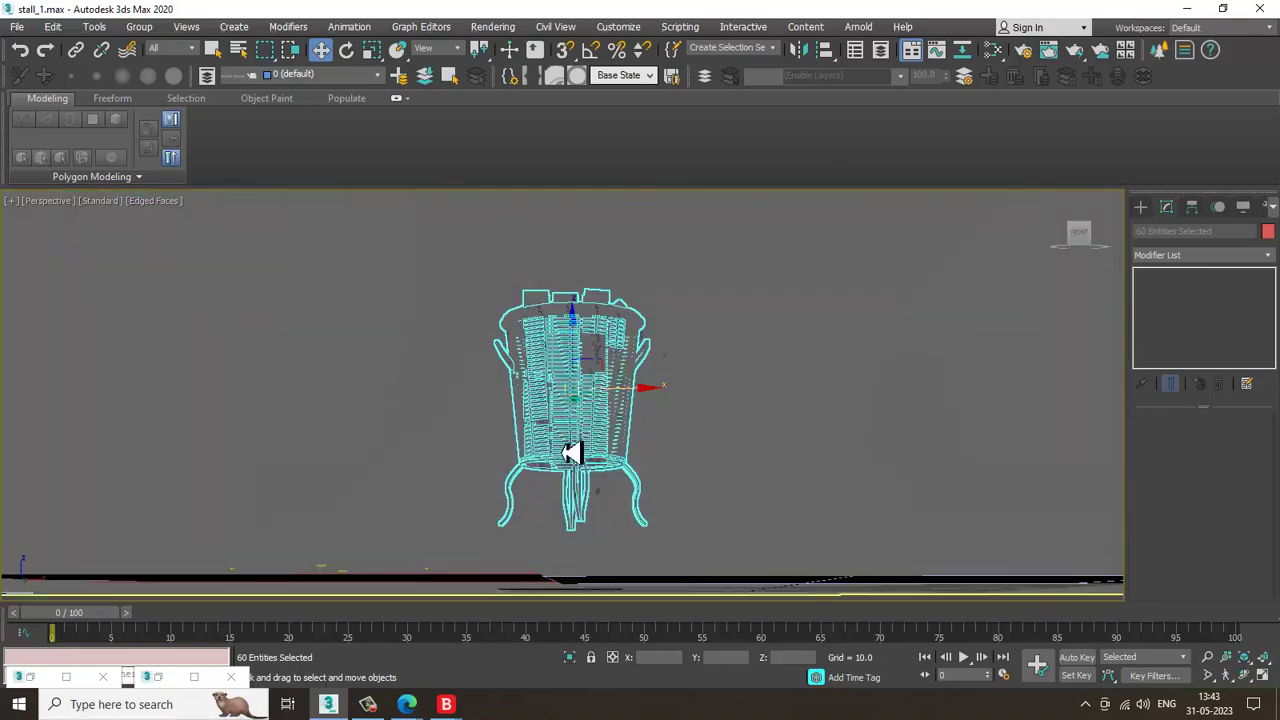
{"action": "key", "text": "alt+q"}
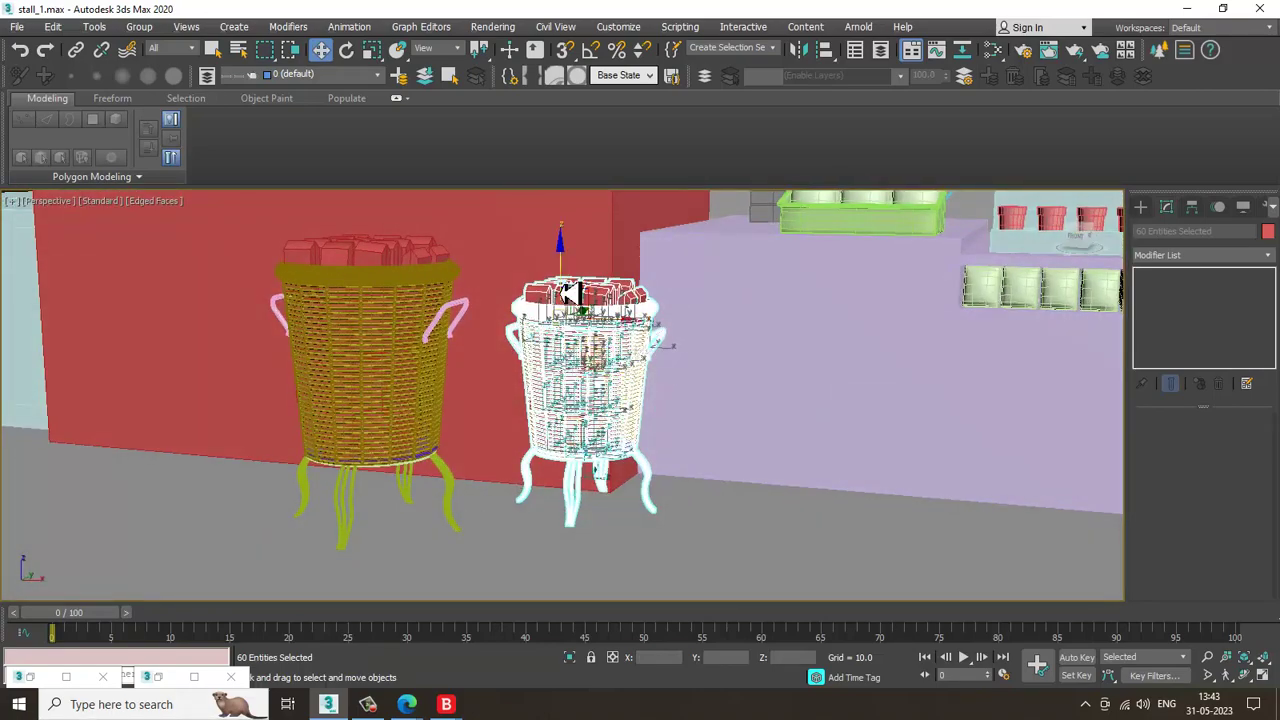
Lower the smaller basket to the floor and move it about 3.5 along X closer to the larger basket
{"action": "left_click_drag", "start_coordinate": [568, 292], "coordinate": [592, 335]}
{"action": "middle_click_drag", "start_coordinate": [602, 369], "coordinate": [630, 379], "text": "alt"}
{"action": "left_click_drag", "start_coordinate": [648, 382], "coordinate": [636, 394]}
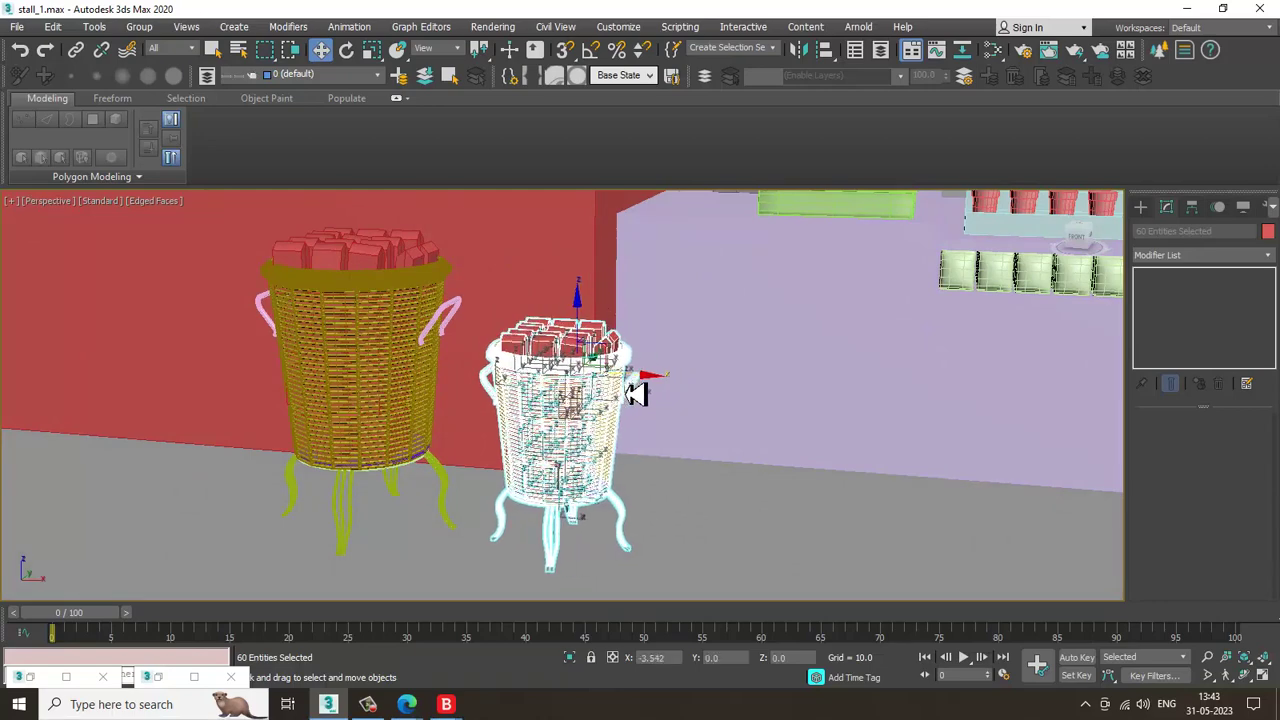
{"action": "scroll", "coordinate": [636, 394], "scroll_direction": "down", "scroll_amount": 5}
Bring up the coffee stall reference photo and compare the placement of the two baskets with it
{"action": "left_click", "coordinate": [45, 680]}
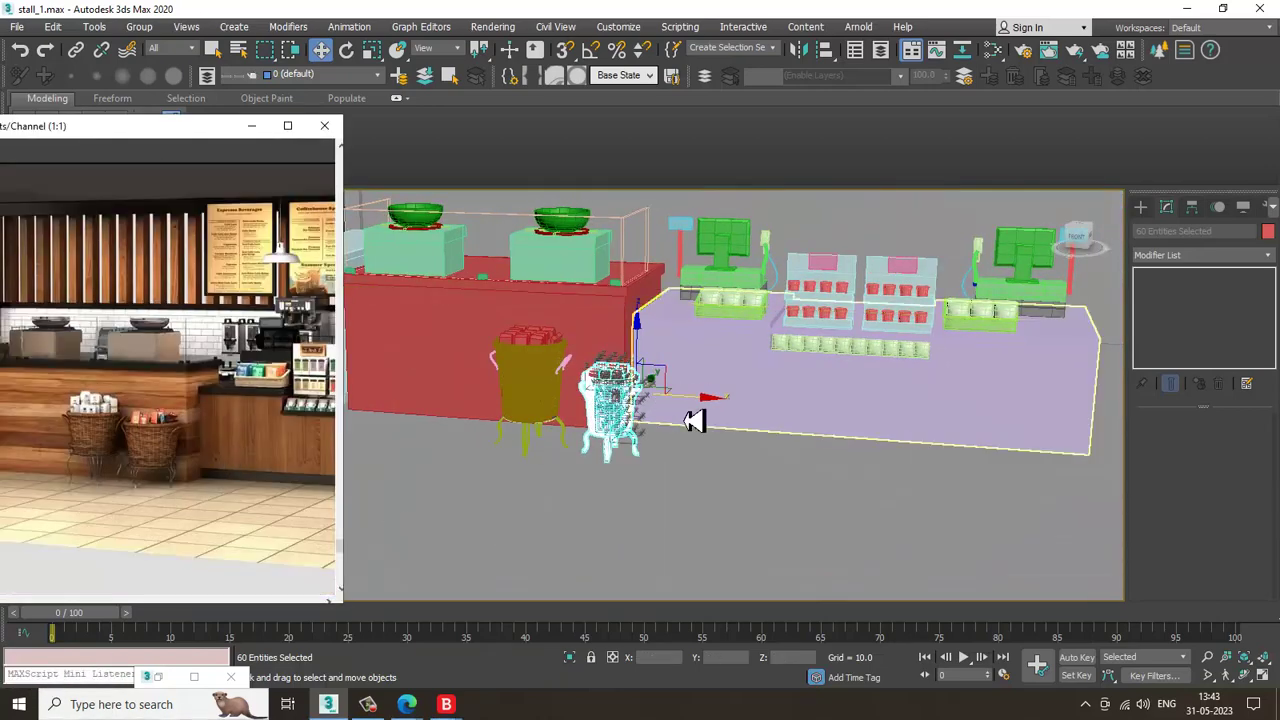
{"action": "middle_click_drag", "start_coordinate": [700, 425], "coordinate": [766, 454], "text": "alt"}
{"action": "scroll", "coordinate": [720, 397], "scroll_direction": "down", "scroll_amount": 4}
{"action": "left_click", "coordinate": [522, 355]}
{"action": "scroll", "coordinate": [792, 508], "scroll_direction": "up", "scroll_amount": 2}
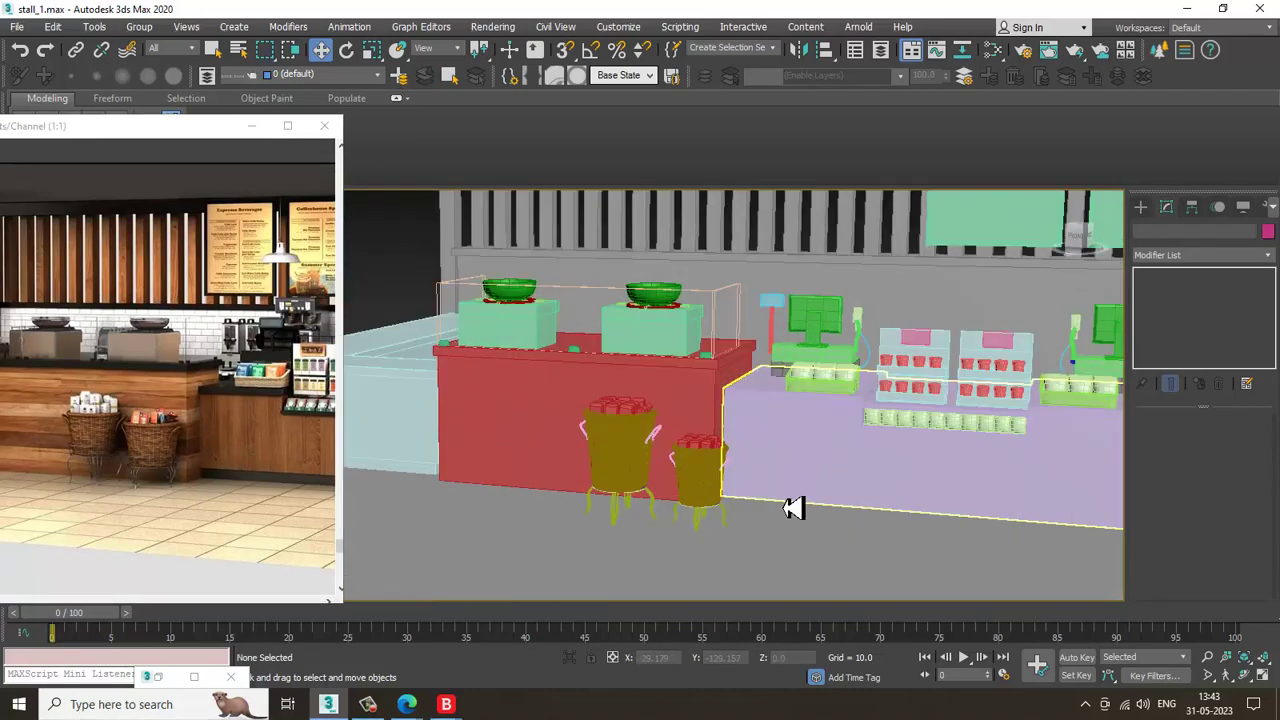
Give every object in the scene the same light grey object color and clear the selection
{"action": "key", "text": "ctrl+a"}
{"action": "left_click", "coordinate": [1268, 232]}
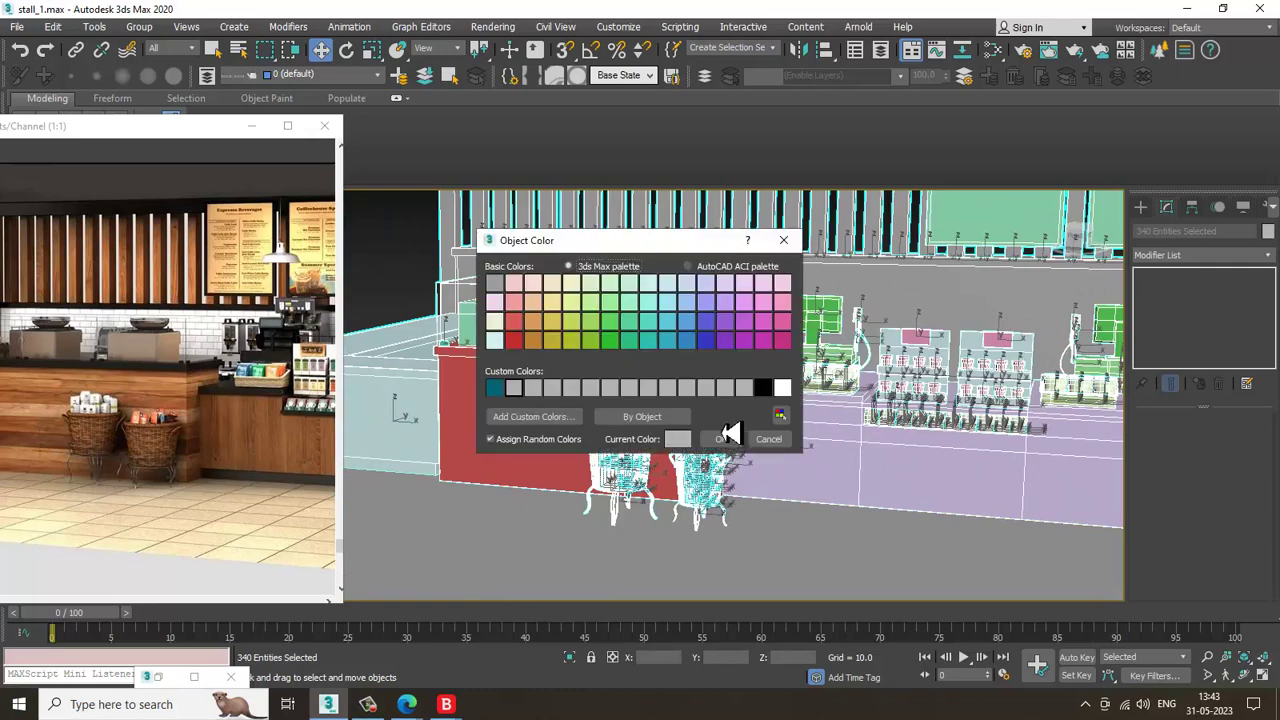
{"action": "left_click", "coordinate": [723, 441]}
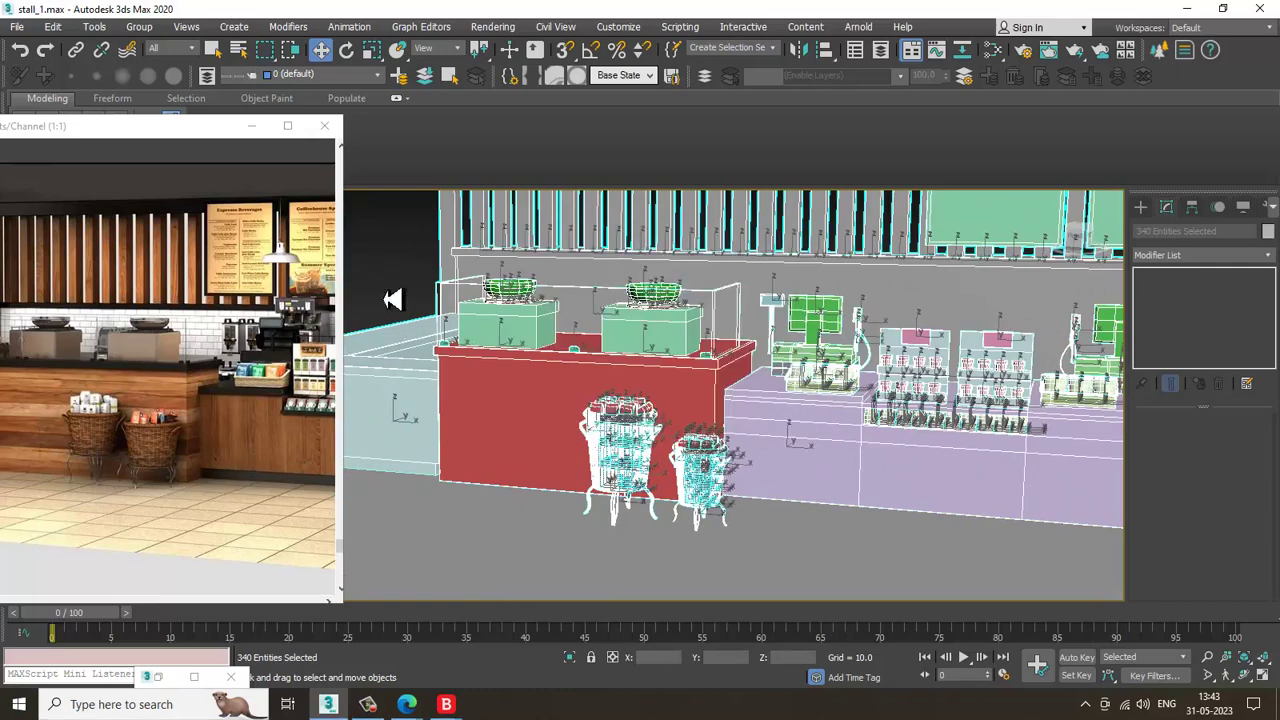
{"action": "left_click", "coordinate": [396, 255]}
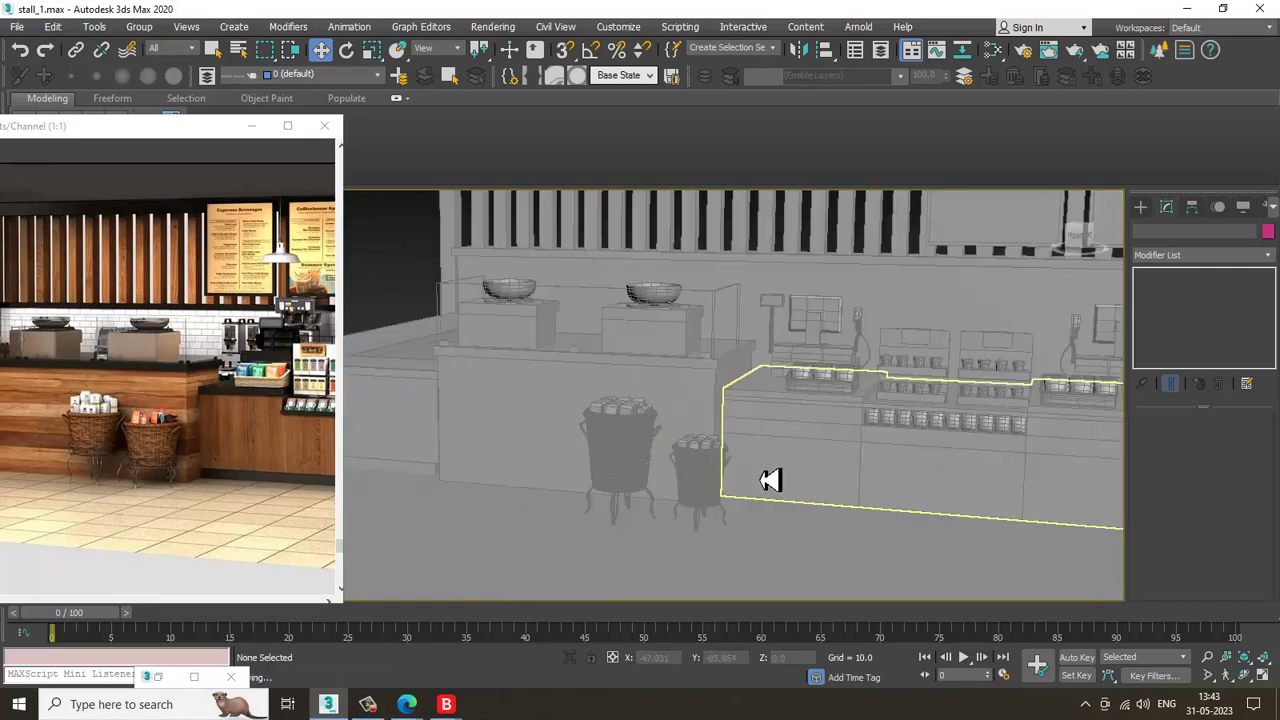
Examine the grey baskets up close and the overall stall model from the front against the reference photo
{"action": "scroll", "coordinate": [751, 460], "scroll_direction": "up", "scroll_amount": 10}
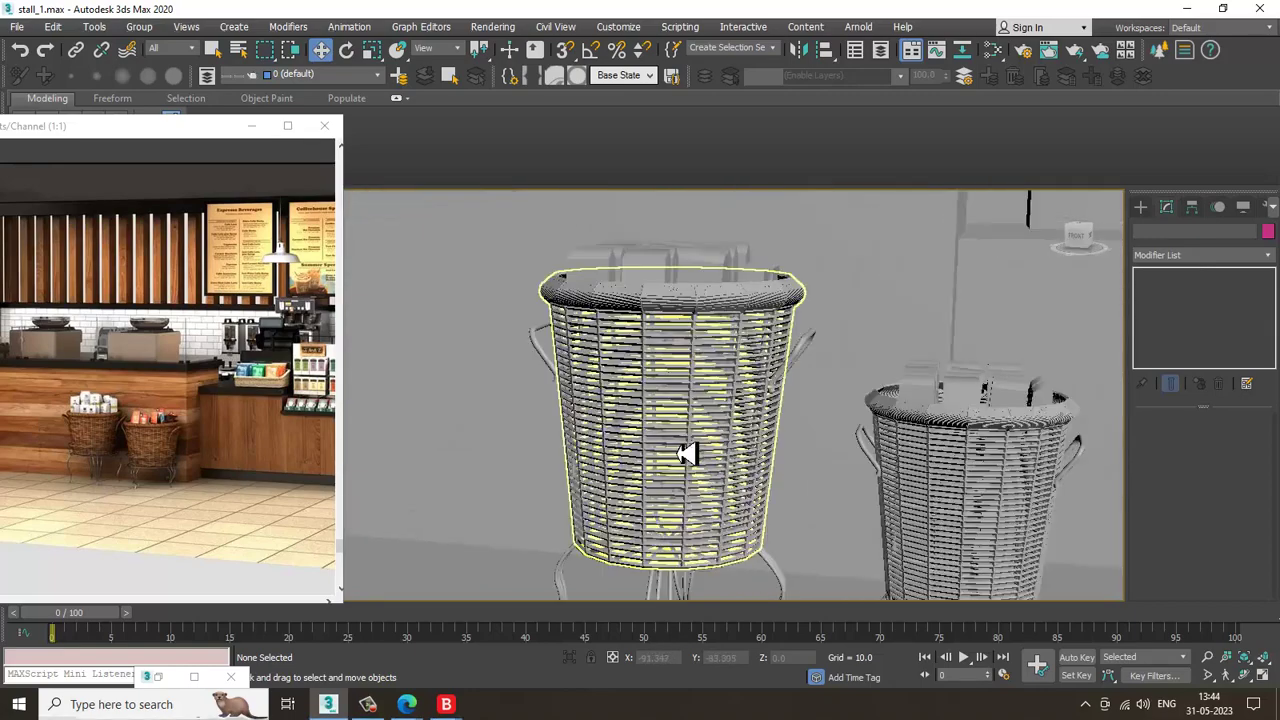
{"action": "middle_click_drag", "start_coordinate": [680, 454], "coordinate": [617, 428]}
{"action": "left_click", "coordinate": [377, 709]}
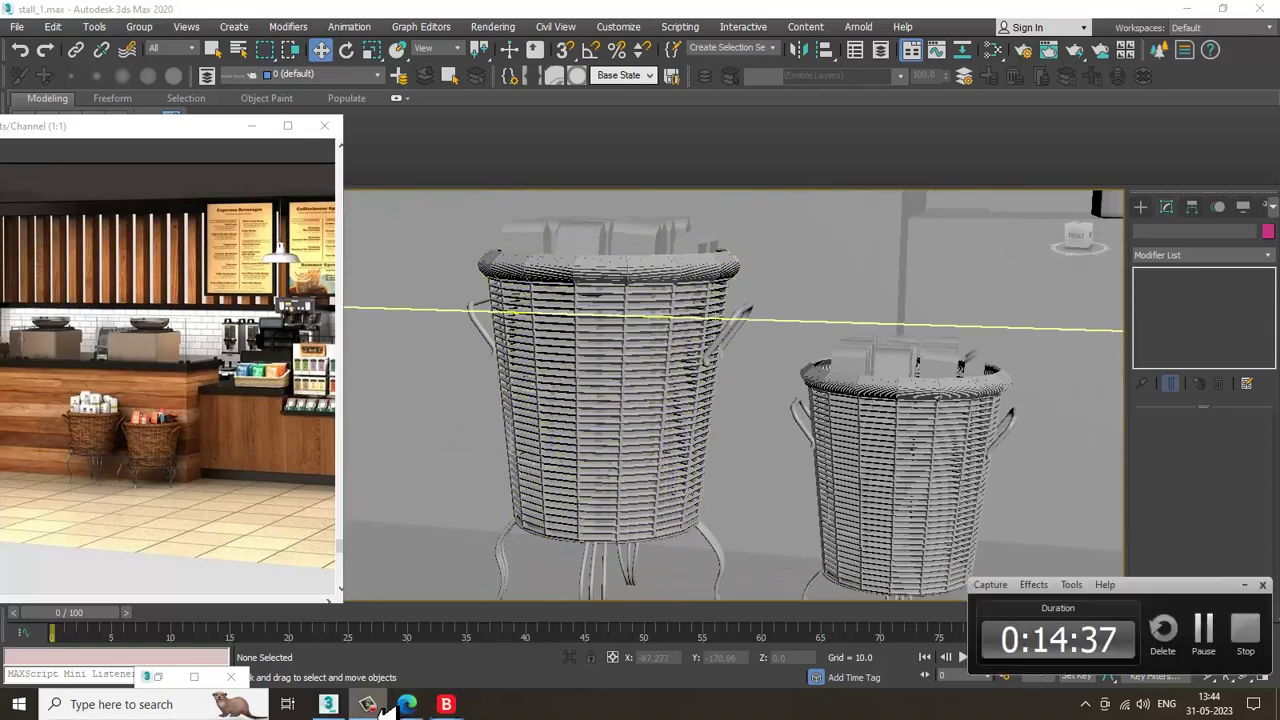
{"action": "scroll", "coordinate": [833, 471], "scroll_direction": "down", "scroll_amount": 4}
{"action": "middle_click_drag", "start_coordinate": [833, 471], "coordinate": [815, 474], "text": "alt"}
{"action": "scroll", "coordinate": [760, 420], "scroll_direction": "down", "scroll_amount": 5}
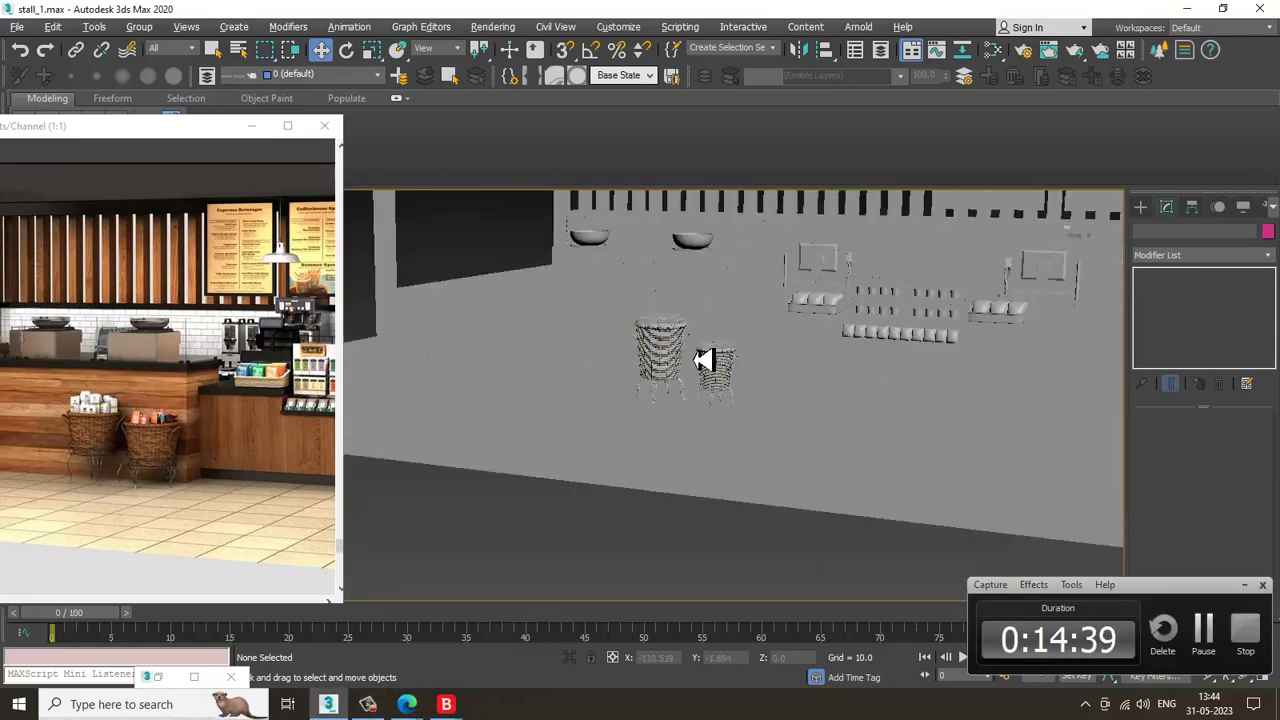
{"action": "scroll", "coordinate": [729, 363], "scroll_direction": "up", "scroll_amount": 3}
{"action": "mouse_move", "coordinate": [713, 398]}
{"action": "middle_mouse_down"}
{"action": "mouse_move", "coordinate": [694, 411]}
{"action": "mouse_move", "coordinate": [711, 411]}
{"action": "middle_mouse_up"}
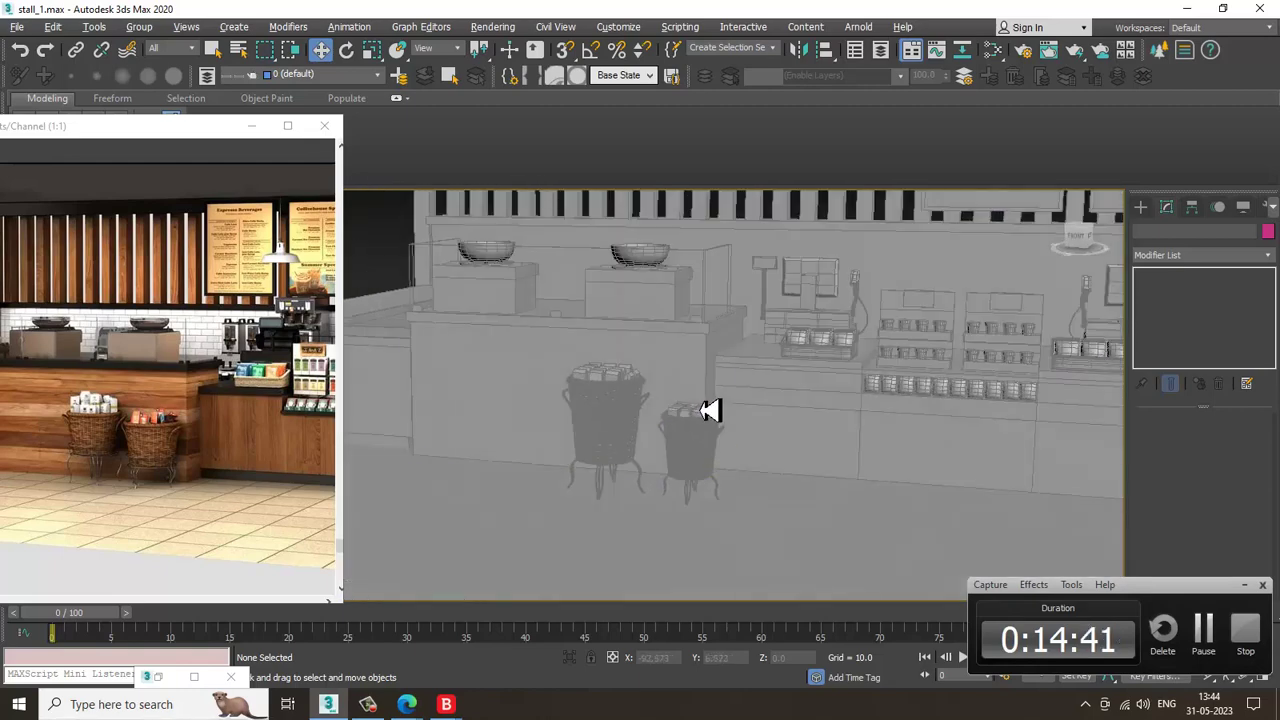
{"action": "scroll", "coordinate": [690, 430], "scroll_direction": "down", "scroll_amount": 3}
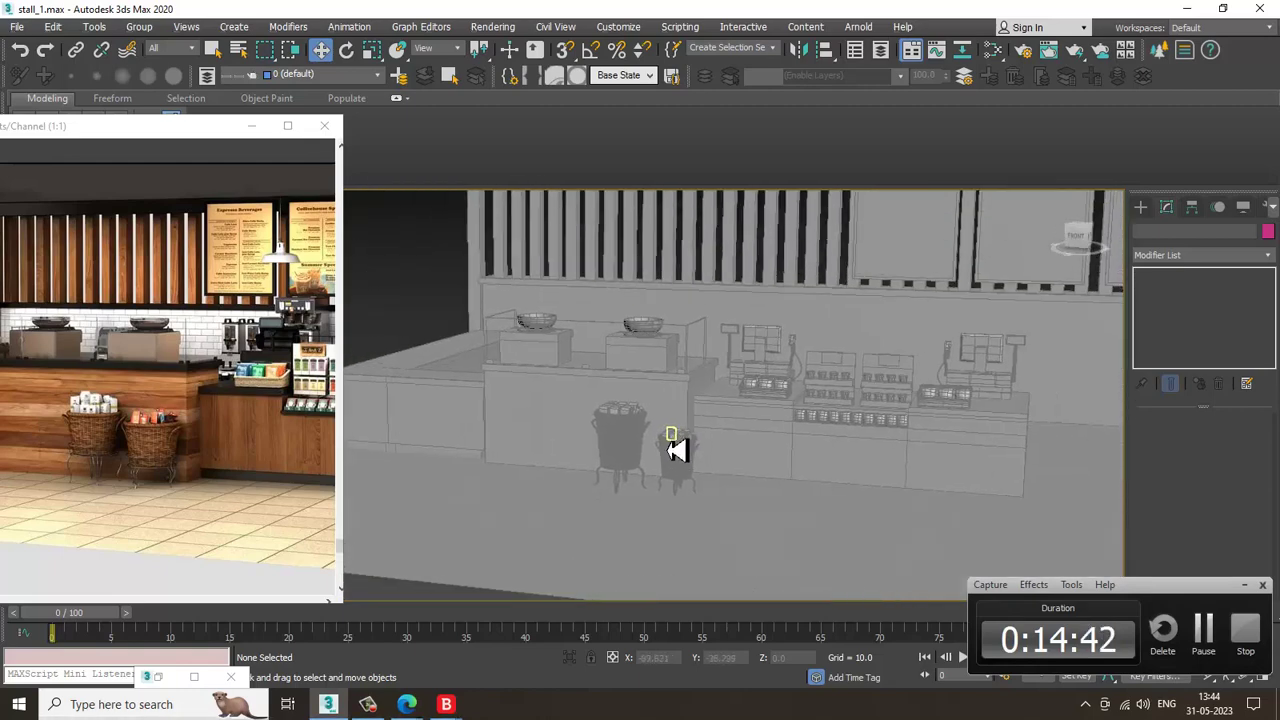
{"action": "left_click", "coordinate": [1244, 584]}
{"action": "scroll", "coordinate": [880, 508], "scroll_direction": "down", "scroll_amount": 4}
{"action": "scroll", "coordinate": [815, 500], "scroll_direction": "up", "scroll_amount": 4}
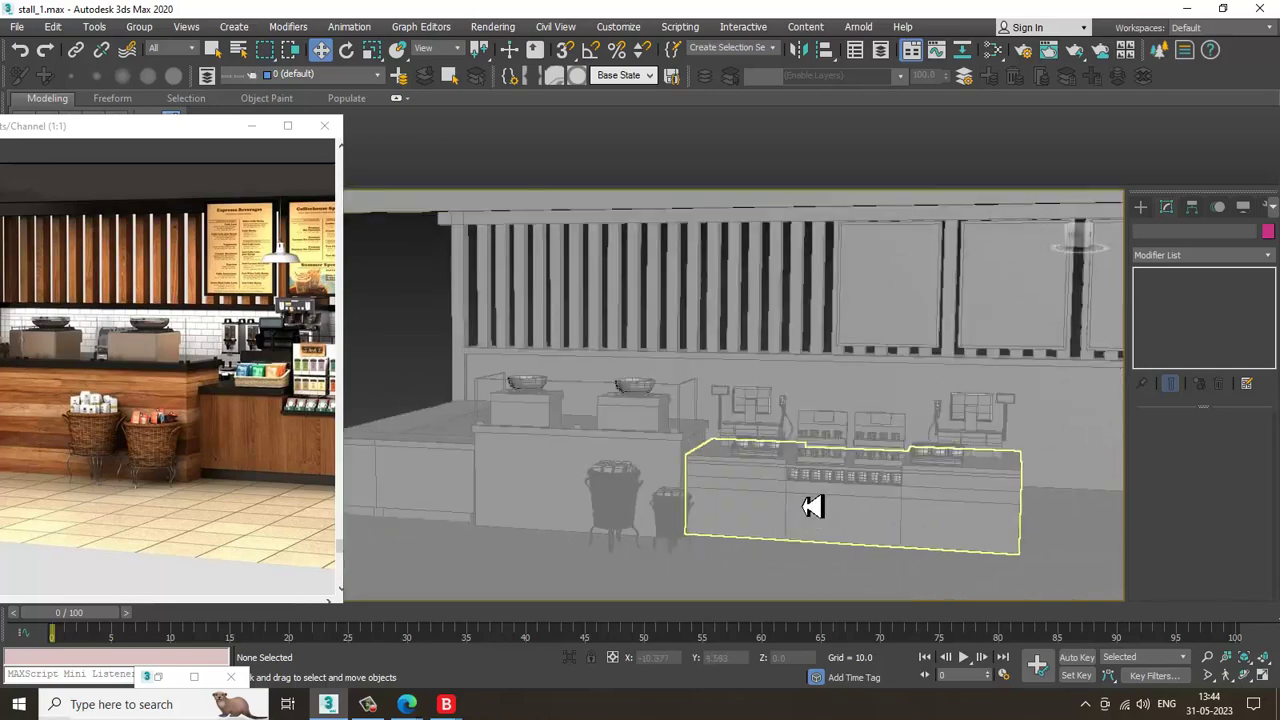
{"action": "middle_click_drag", "start_coordinate": [821, 494], "coordinate": [833, 493], "text": "alt"}
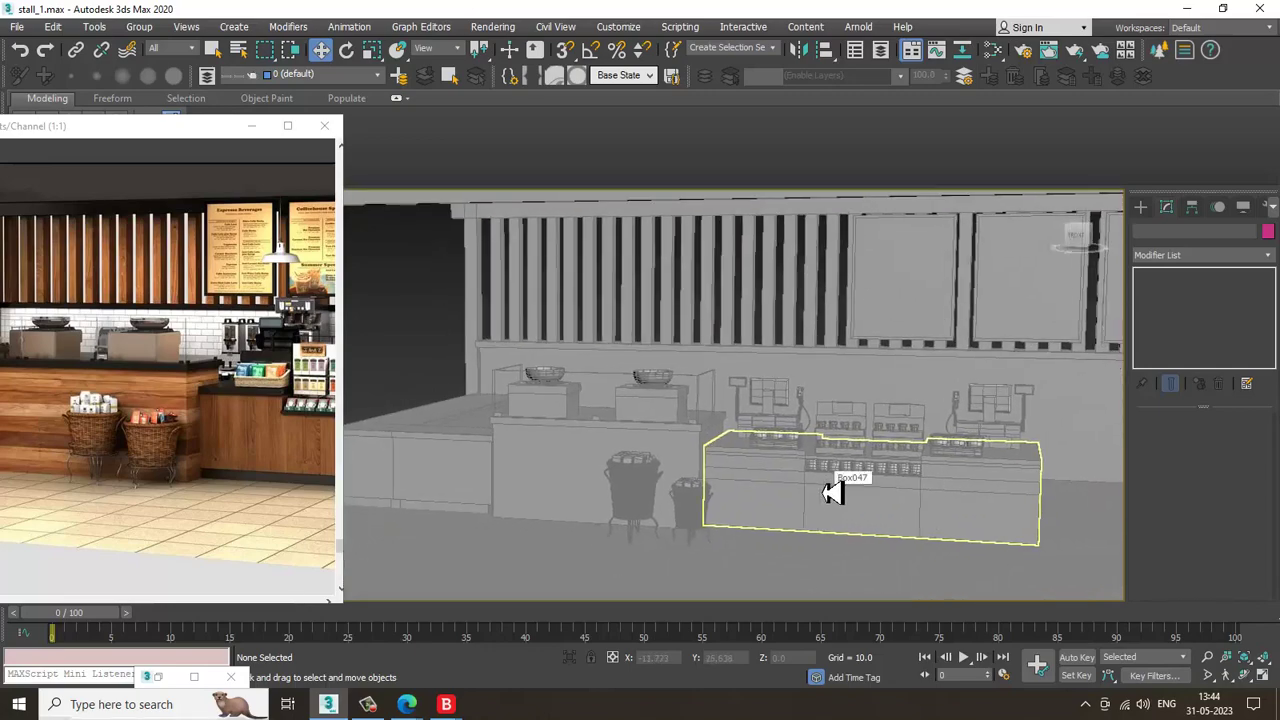